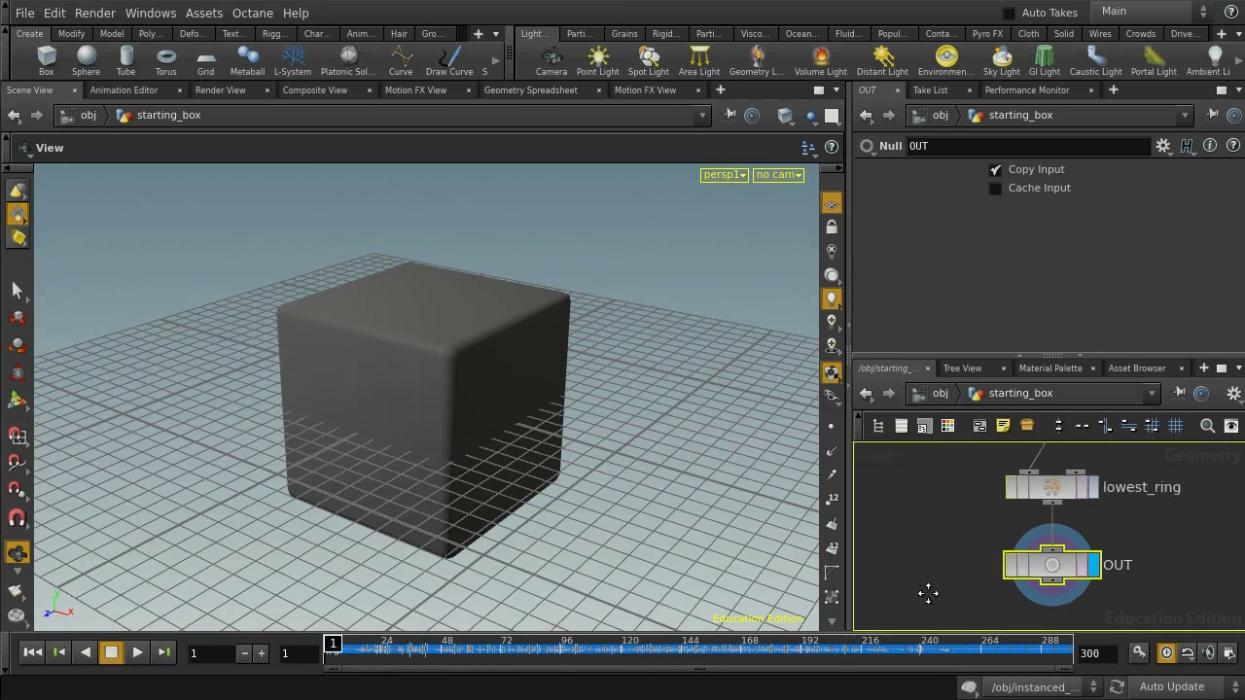
- Display the group1 node in the starting_box network and show its parameters
{"action": "scroll", "coordinate": [945, 525], "scroll_direction": "up", "scroll_amount": 10}
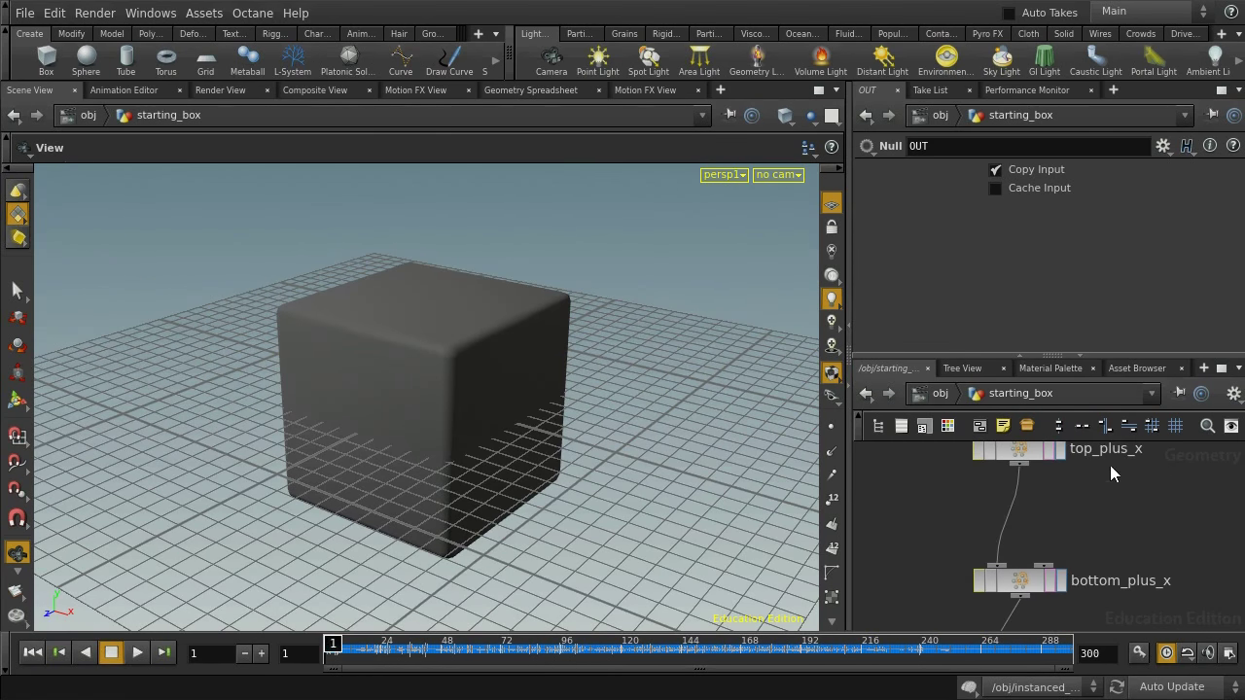
{"action": "scroll", "coordinate": [1110, 465], "scroll_direction": "up", "scroll_amount": 10}
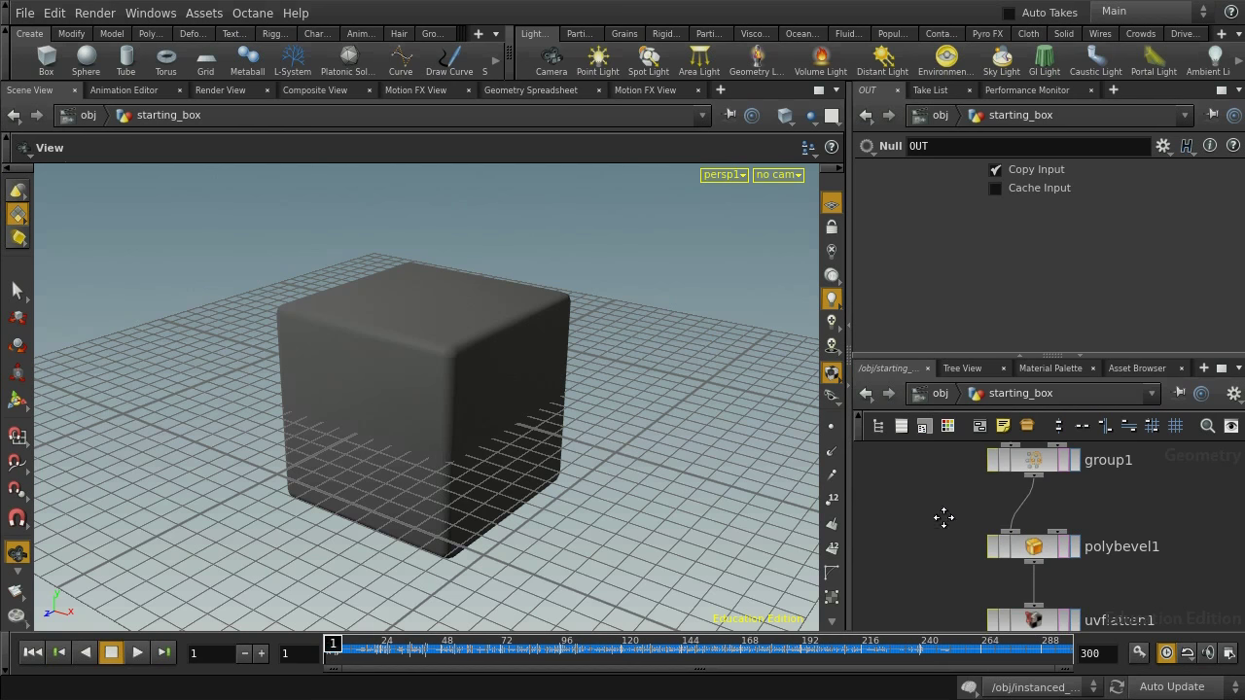
{"action": "middle_click_drag", "start_coordinate": [943, 518], "coordinate": [967, 611]}
{"action": "middle_click_drag", "start_coordinate": [1159, 542], "coordinate": [1160, 494]}
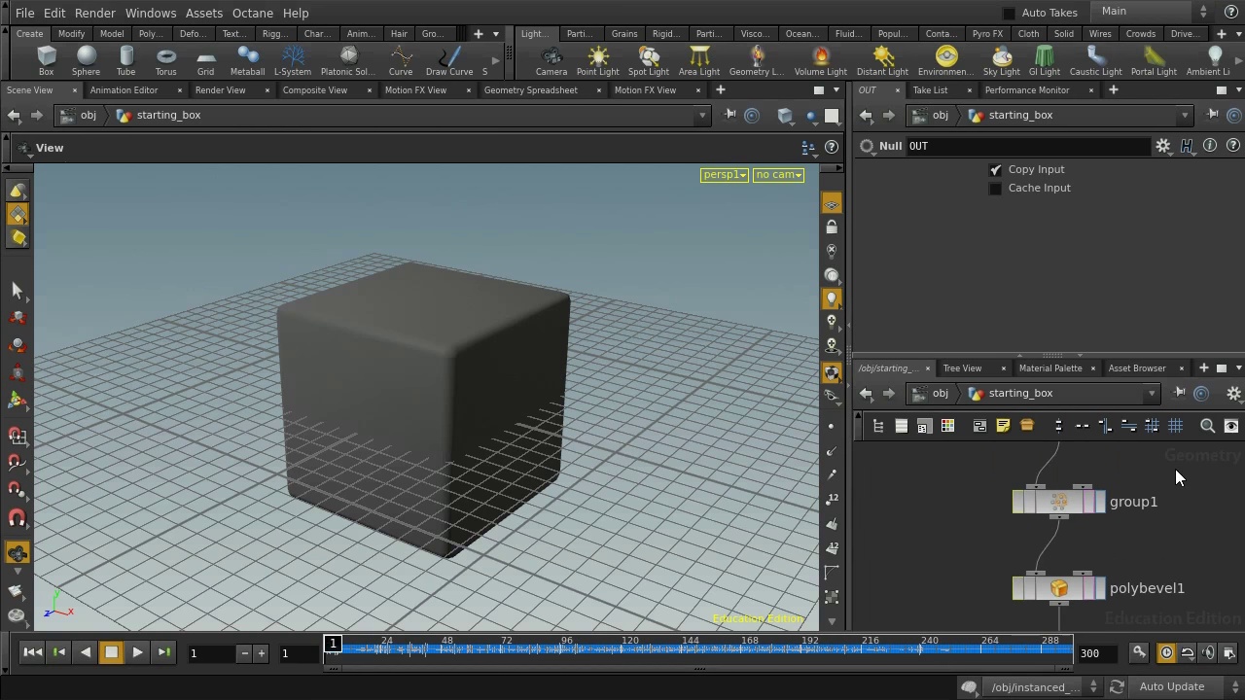
{"action": "left_click", "coordinate": [1100, 502]}
{"action": "left_click", "coordinate": [1059, 502]}
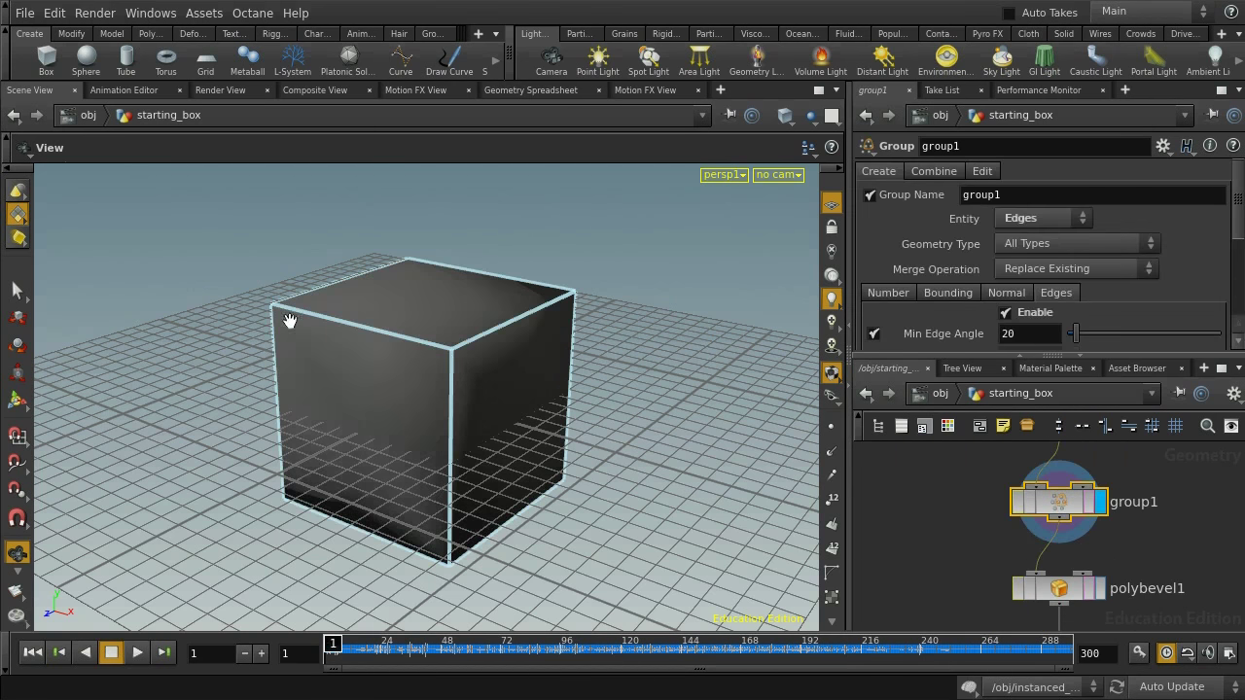
- Display the box1 node above group1 with its parameters and switch the viewport to wireframe shading
{"action": "middle_click_drag", "start_coordinate": [992, 477], "coordinate": [991, 554]}
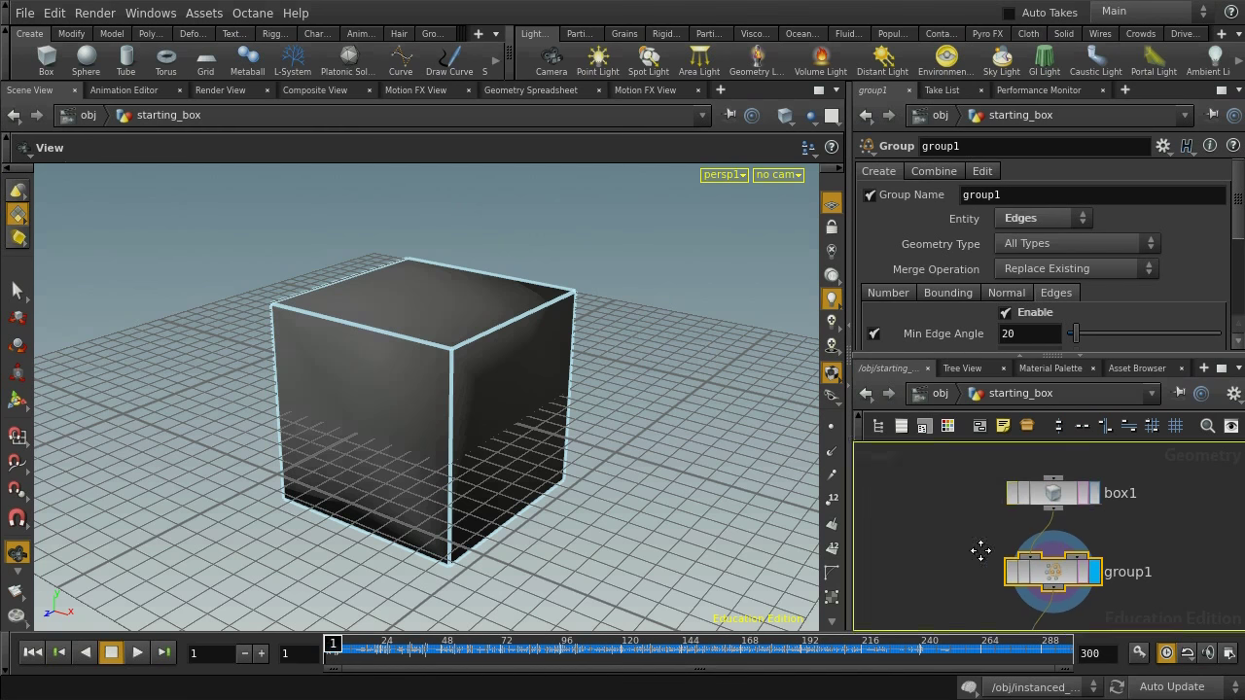
{"action": "left_click", "coordinate": [1095, 498]}
{"action": "left_click", "coordinate": [1051, 504]}
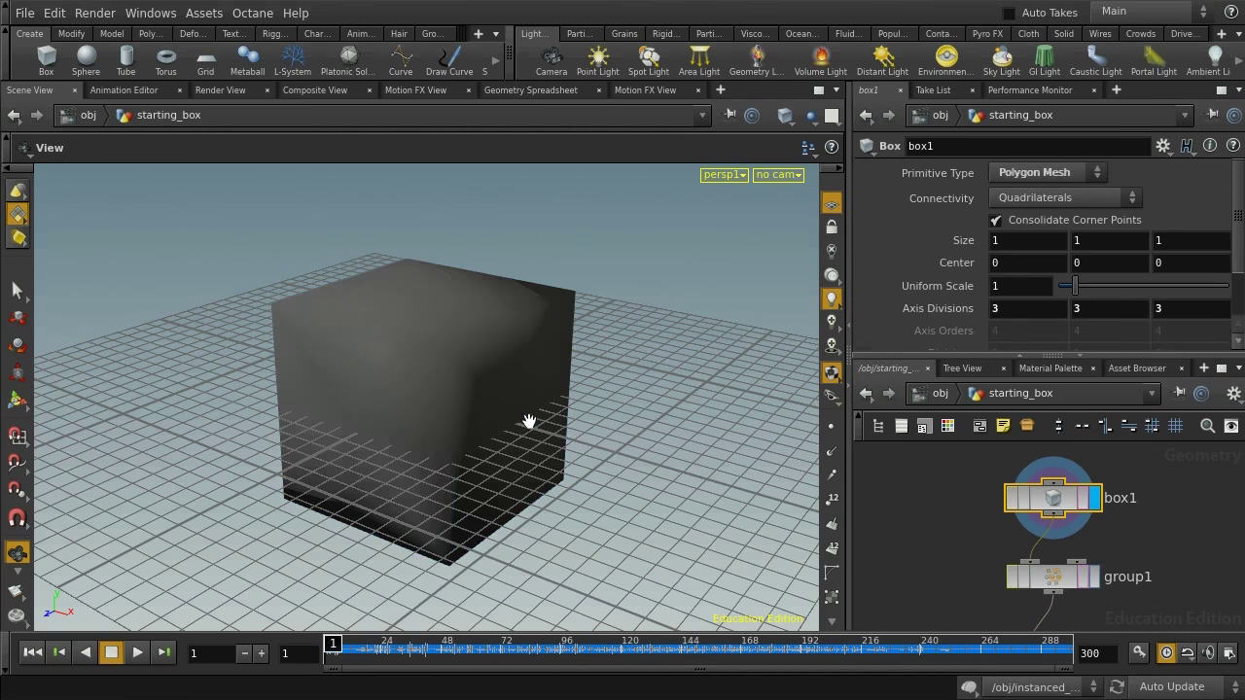
{"action": "key", "text": "w"}
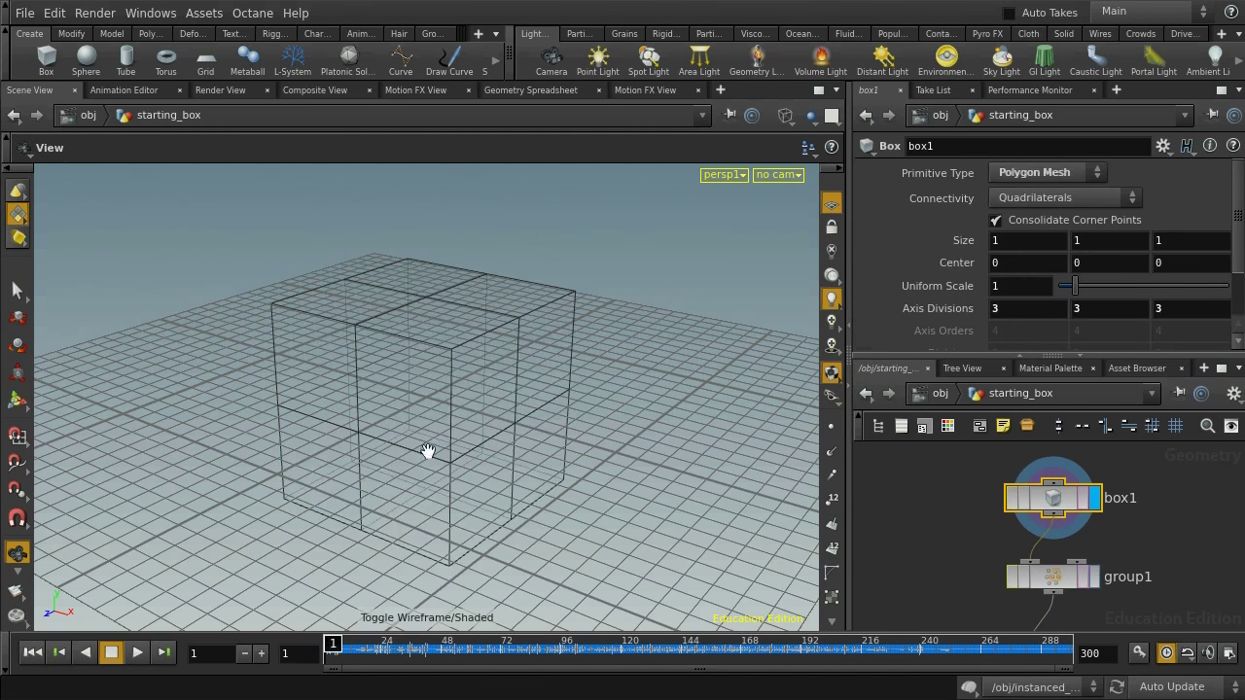
- Display the group1 node in wireframe and examine its edge grouping settings, including the minimum edge angle
{"action": "left_click", "coordinate": [1091, 574]}
{"action": "left_click", "coordinate": [1053, 575]}
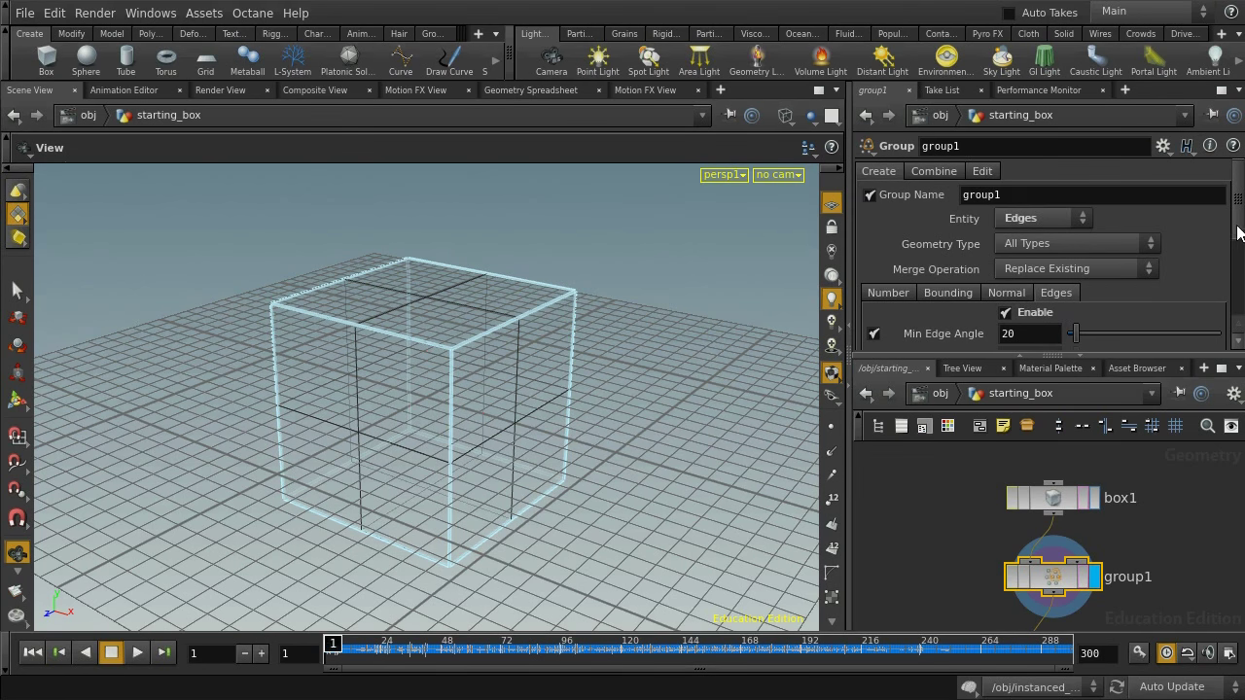
{"action": "mouse_move", "coordinate": [1236, 234]}
{"action": "left_mouse_down"}
{"action": "mouse_move", "coordinate": [1236, 275]}
{"action": "mouse_move", "coordinate": [1235, 258]}
{"action": "left_mouse_up"}
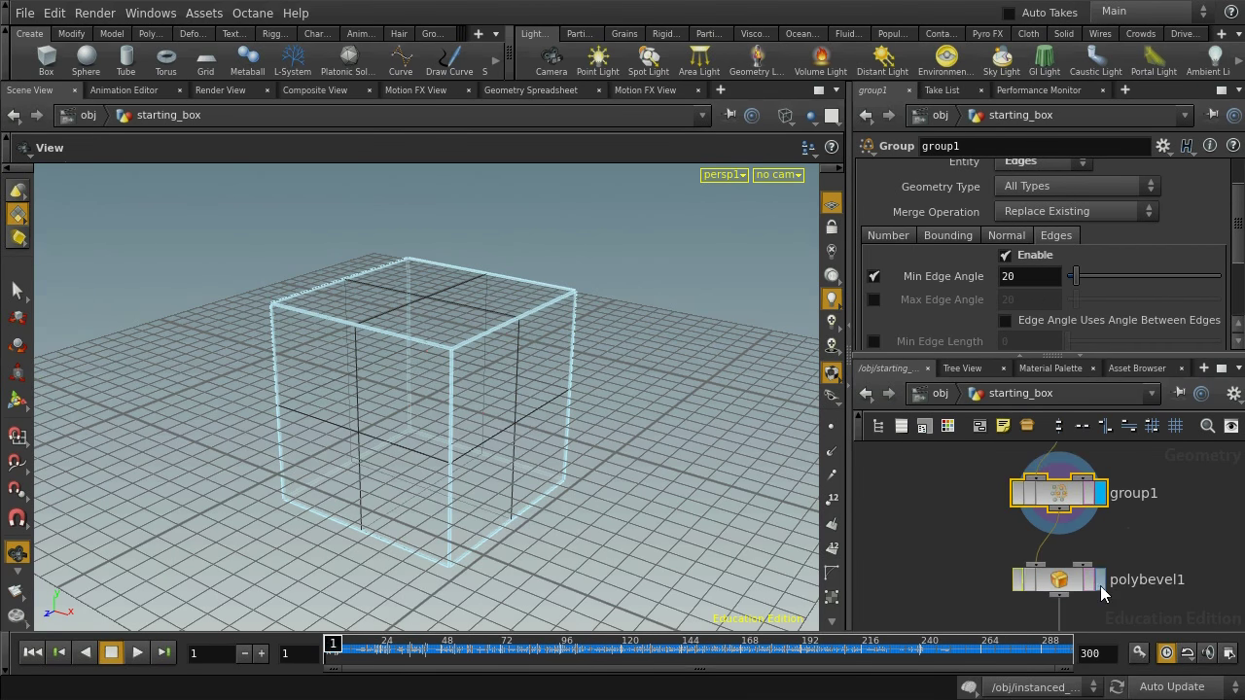
- Display the polybevel1 node's rounded box and show its bevel parameters
{"action": "left_click", "coordinate": [1100, 584]}
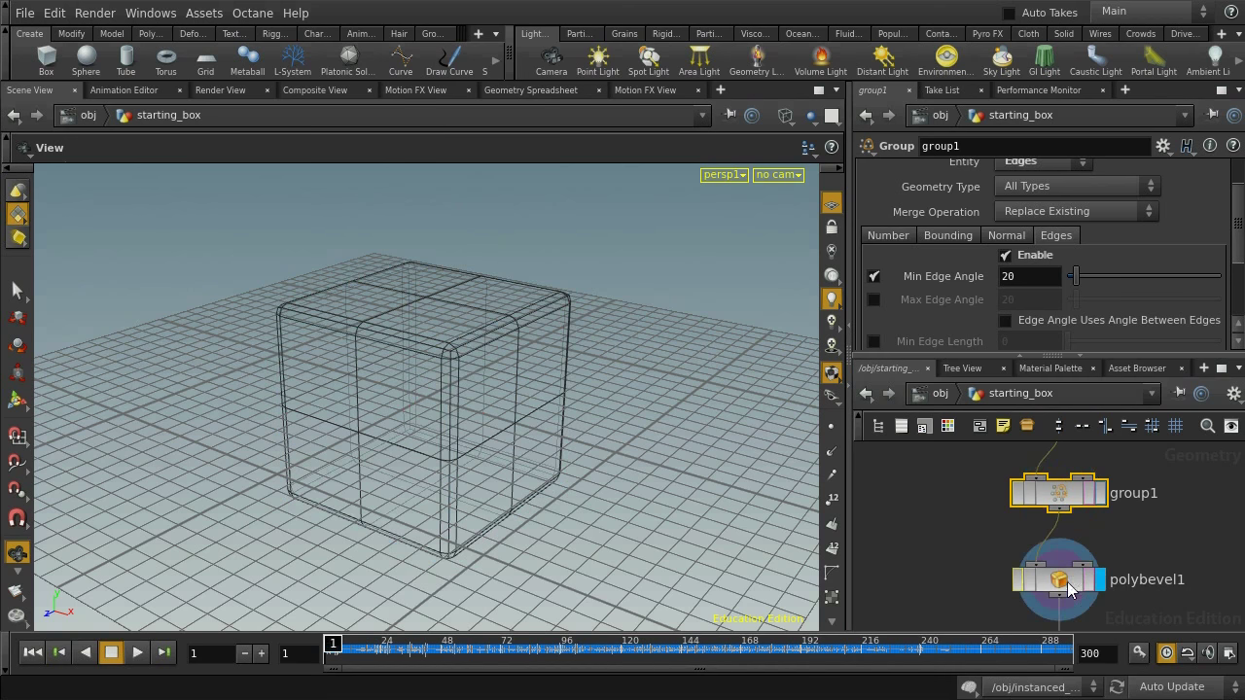
{"action": "left_click", "coordinate": [1068, 584]}
{"action": "middle_click_drag", "start_coordinate": [1179, 569], "coordinate": [1182, 452]}
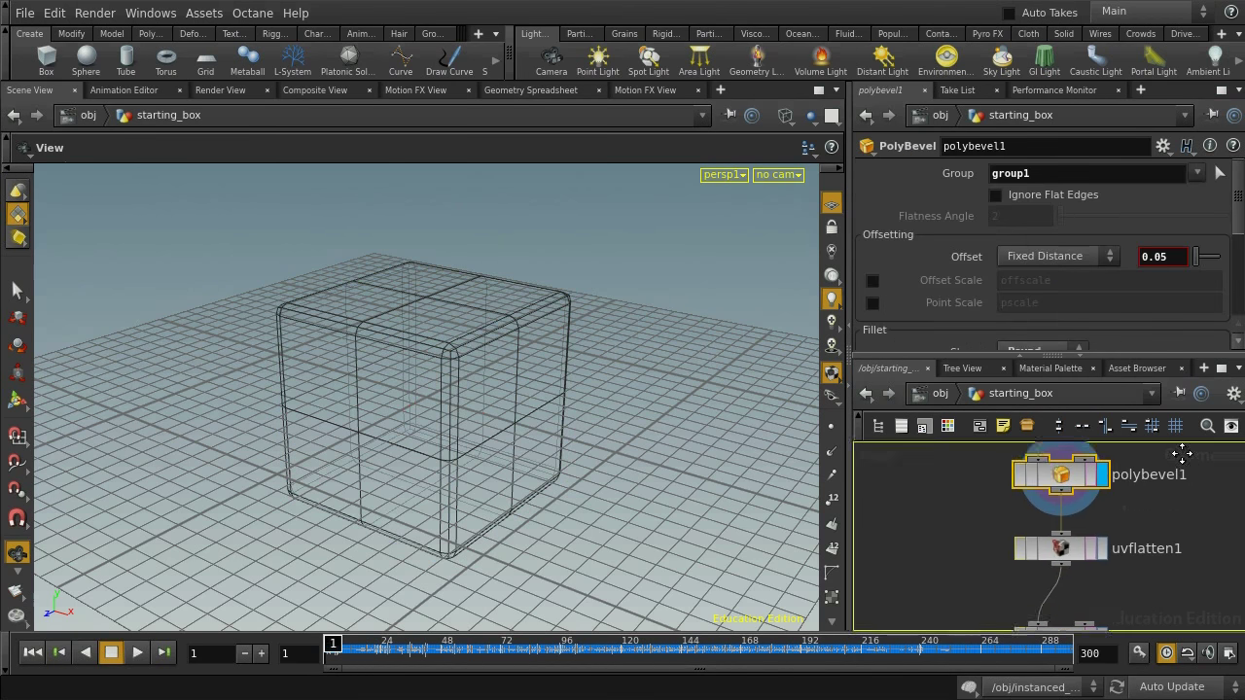
- Display the uvflatten1 node, examine its layout in the UV view, and return to the perspective view
{"action": "left_click", "coordinate": [1077, 516]}
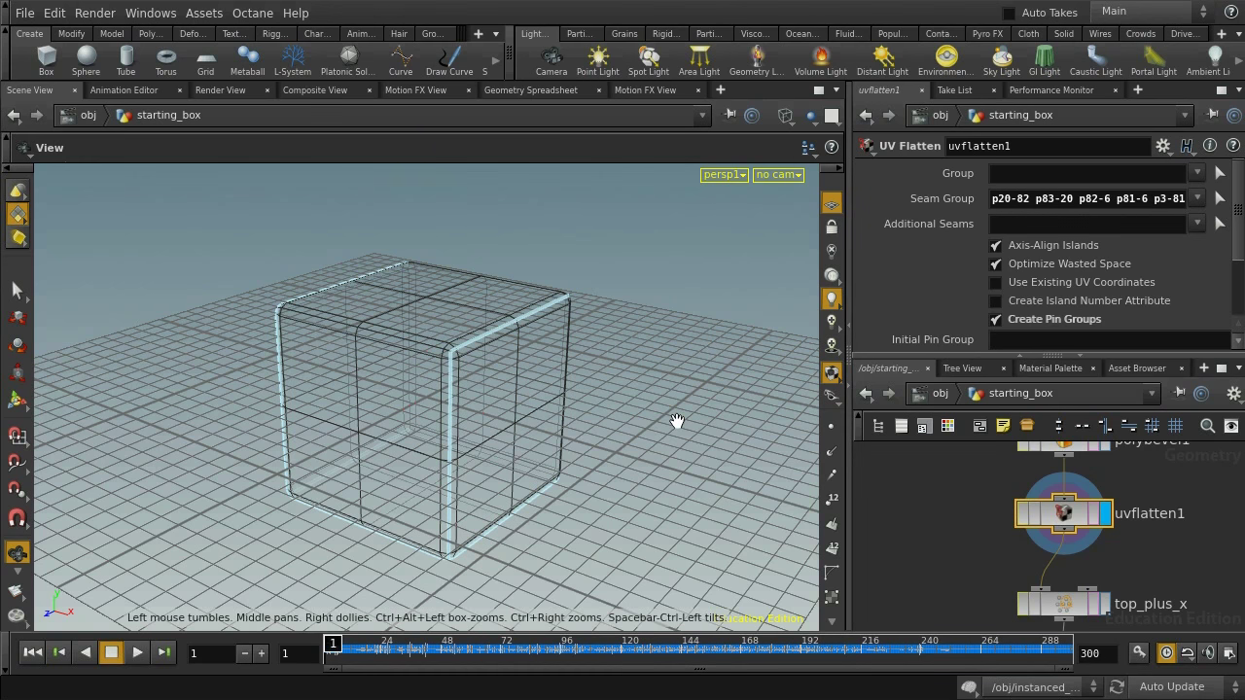
{"action": "key", "text": "space+5"}
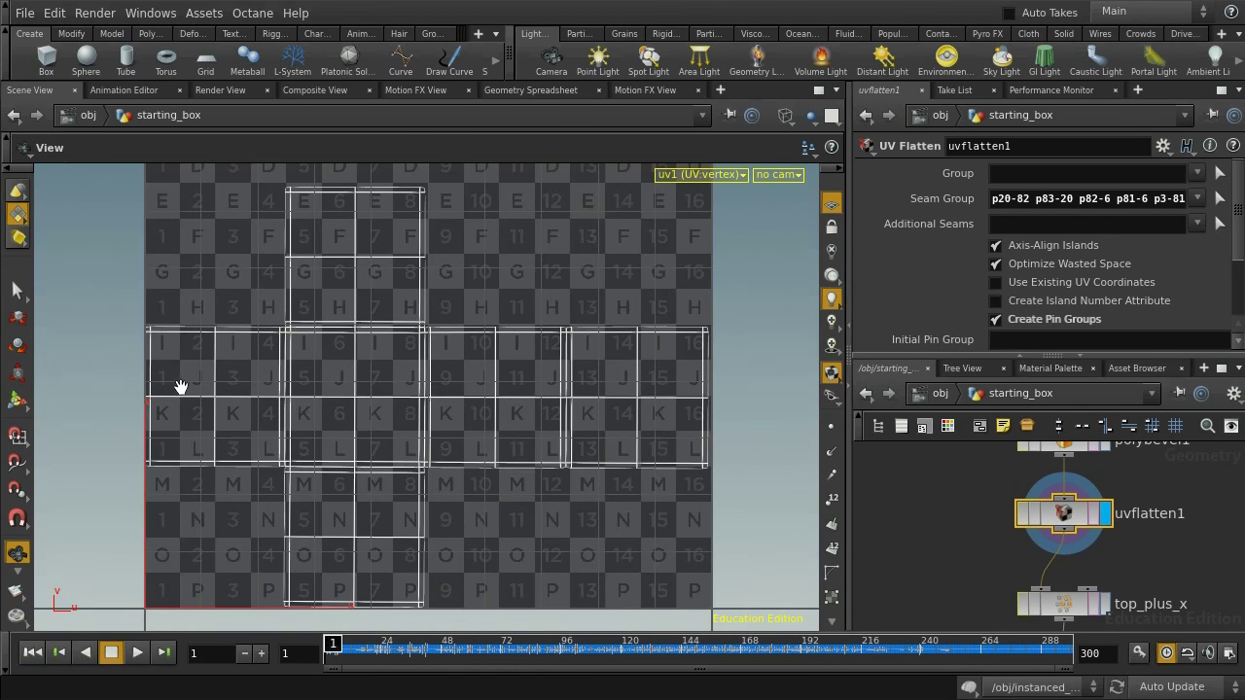
{"action": "key", "text": "space+1"}
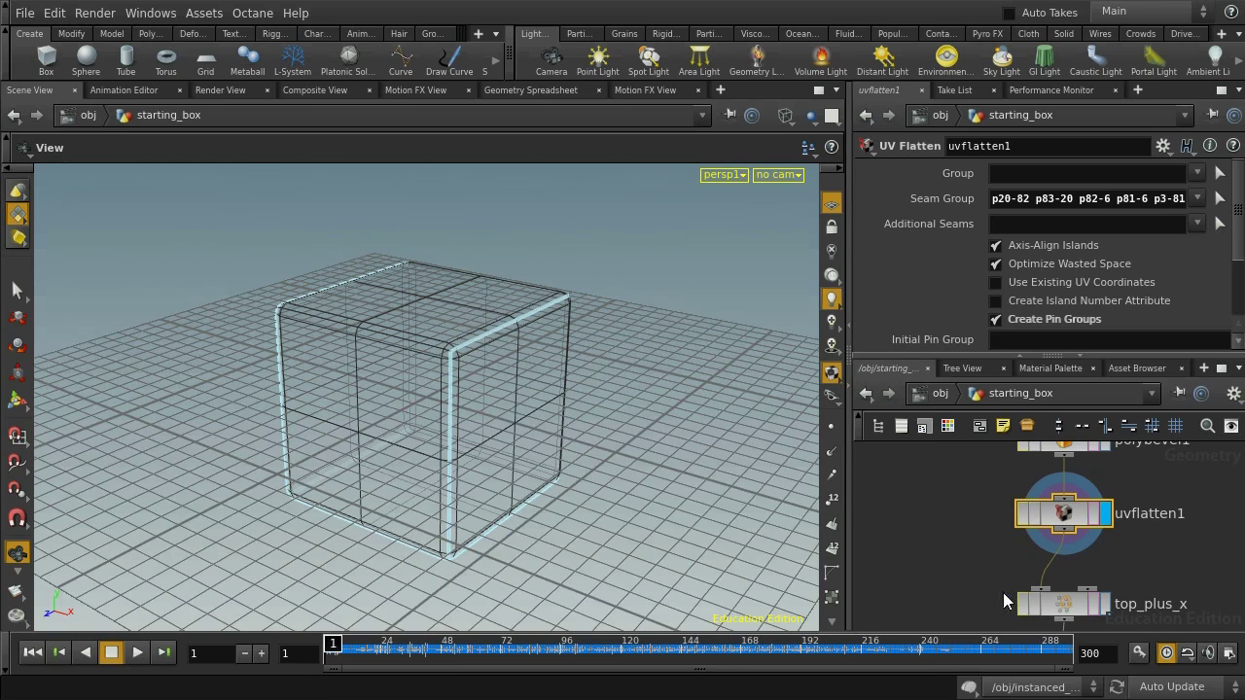
- Display the top_plus_x and bottom_plus_x point group nodes one after the other to examine their points on the box
{"action": "middle_click_drag", "start_coordinate": [1144, 574], "coordinate": [1124, 499]}
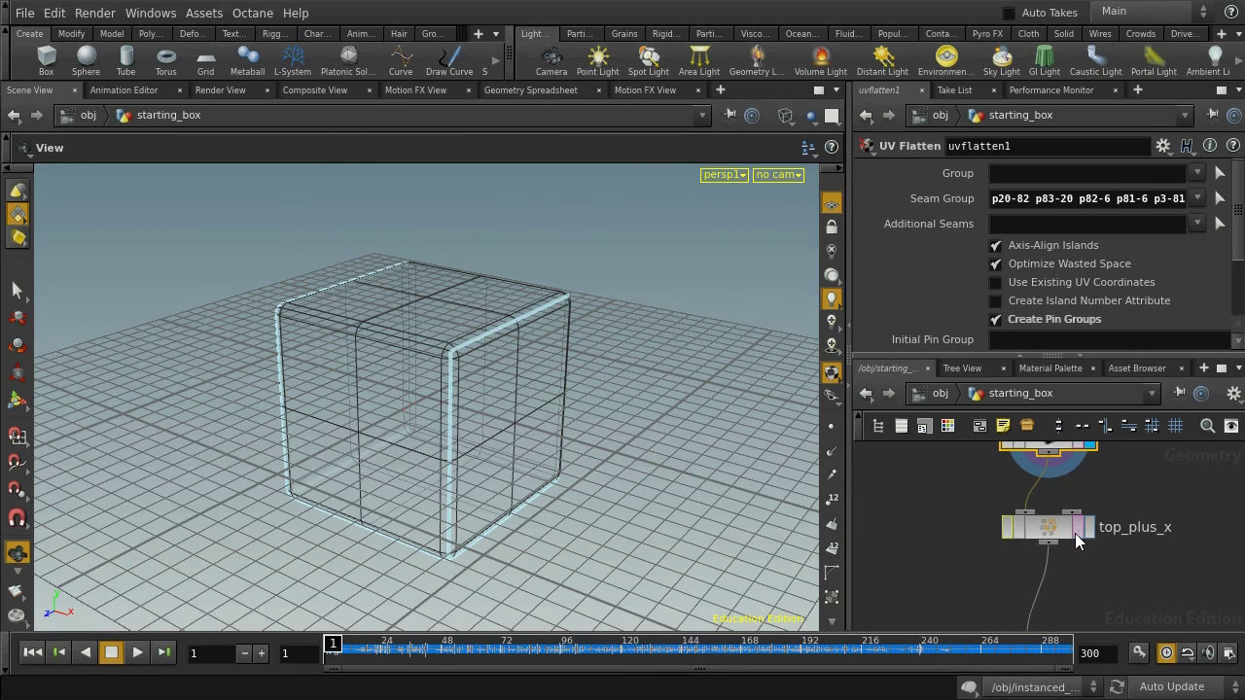
{"action": "left_click", "coordinate": [1090, 528]}
{"action": "left_click", "coordinate": [1051, 525]}
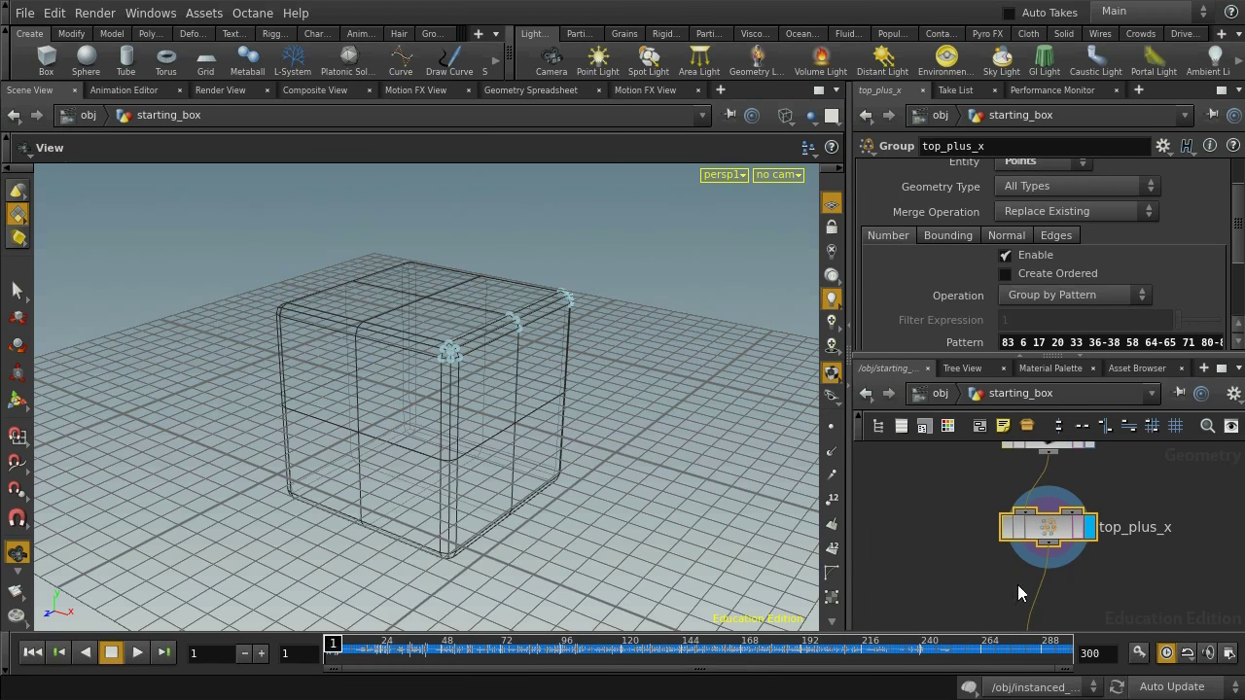
{"action": "scroll", "coordinate": [1071, 593], "scroll_direction": "down", "scroll_amount": 3}
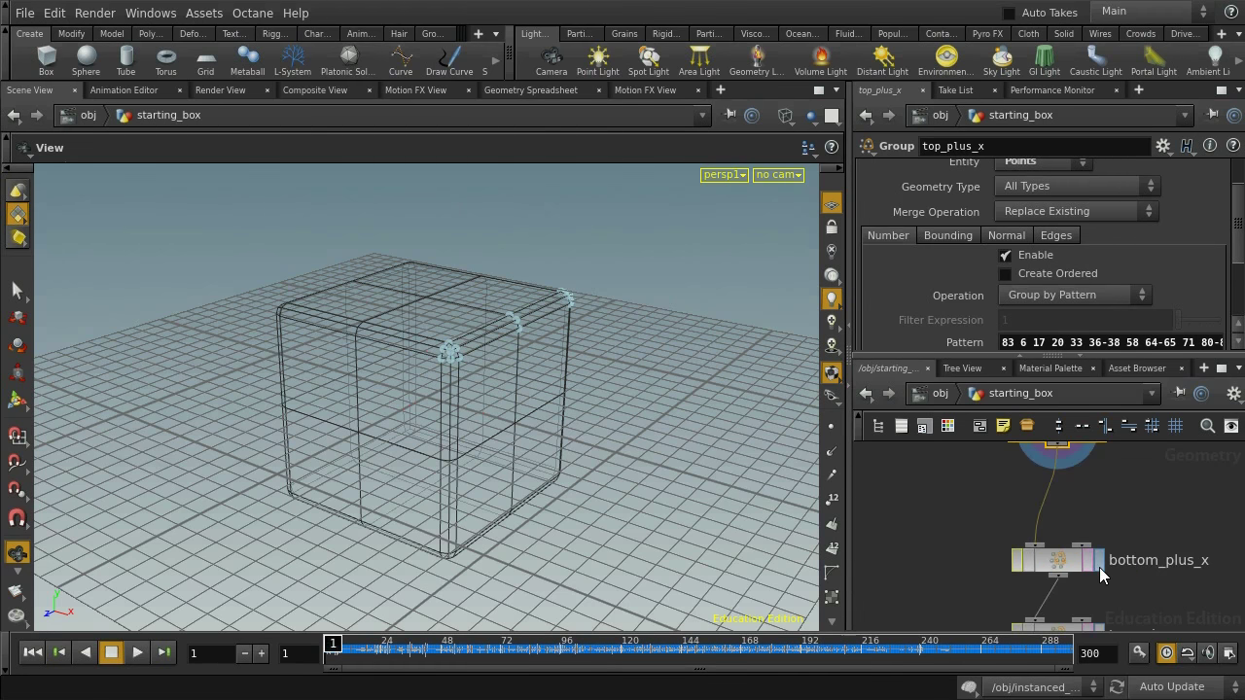
{"action": "left_click", "coordinate": [1099, 567]}
{"action": "left_click", "coordinate": [1055, 562]}
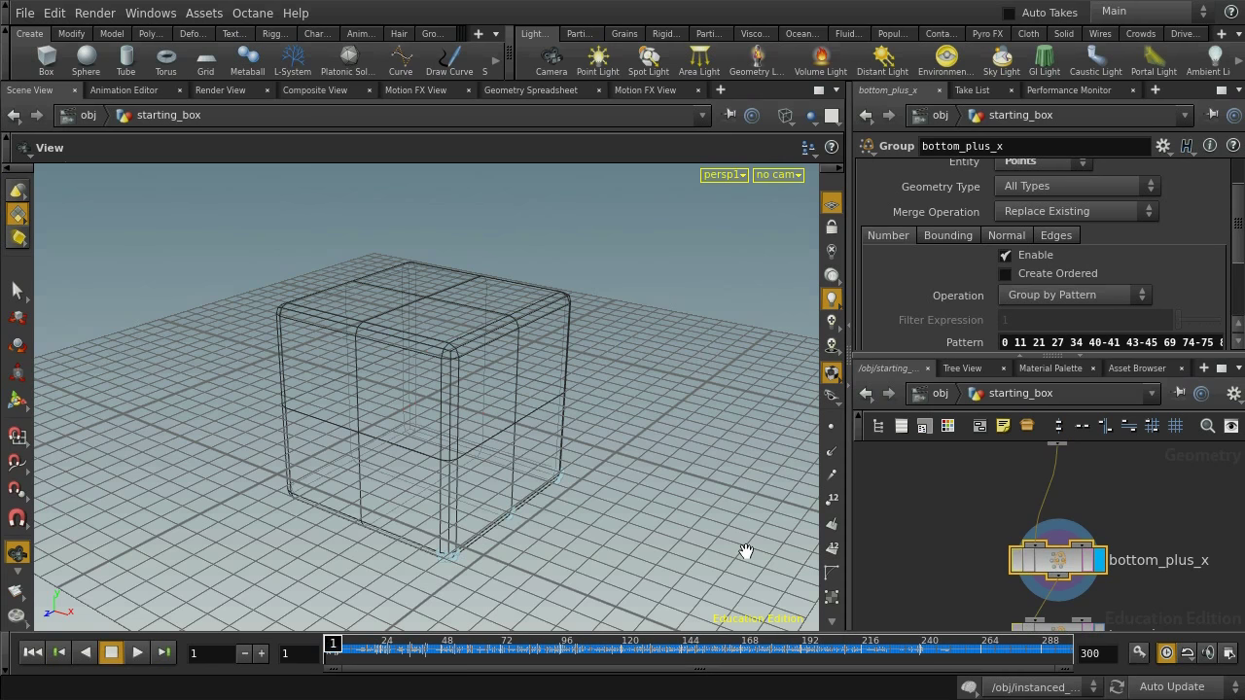
- Display the top_minus_x and bottom_minus_x point group nodes one after the other to examine their points on the box
{"action": "scroll", "coordinate": [1156, 564], "scroll_direction": "down", "scroll_amount": 5}
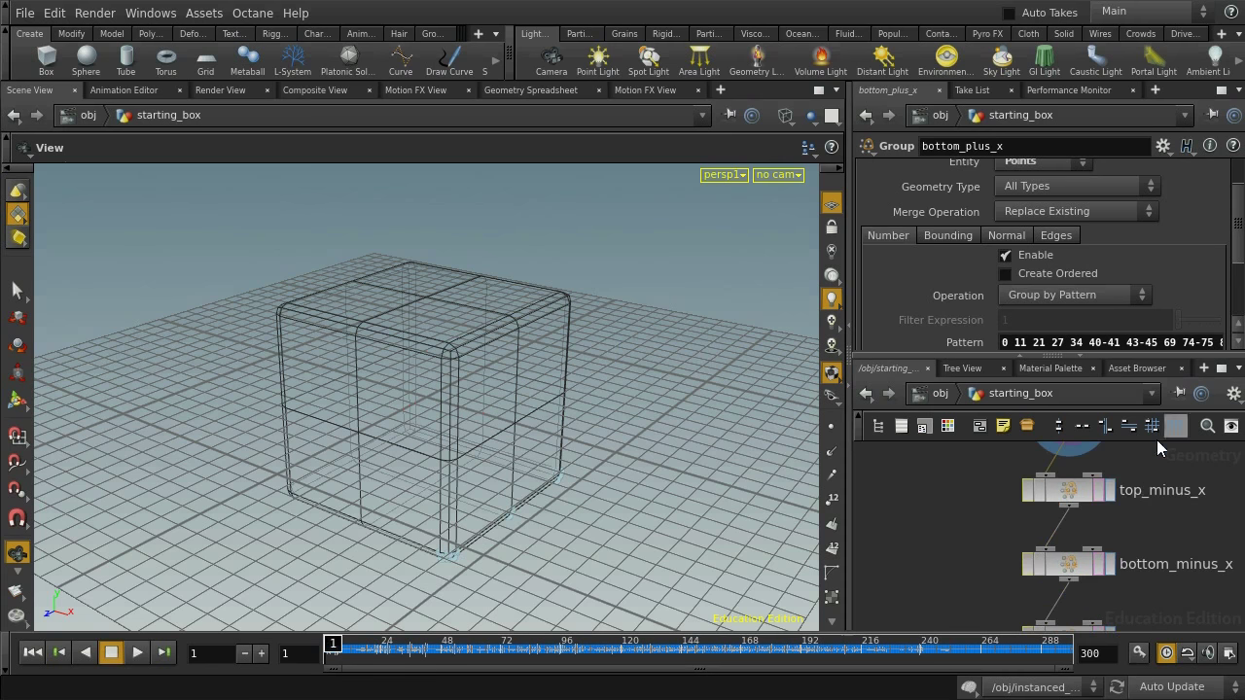
{"action": "left_click", "coordinate": [1109, 490]}
{"action": "left_click", "coordinate": [1073, 498]}
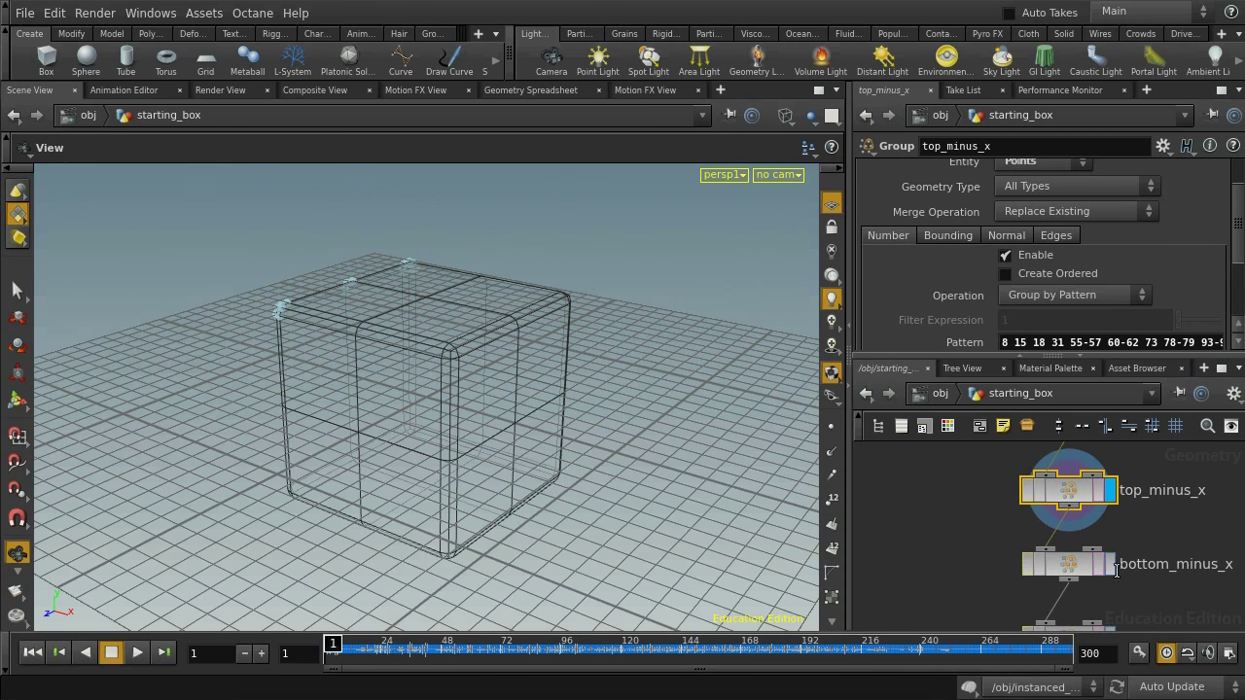
{"action": "left_click", "coordinate": [1112, 566]}
{"action": "left_click", "coordinate": [1068, 564]}
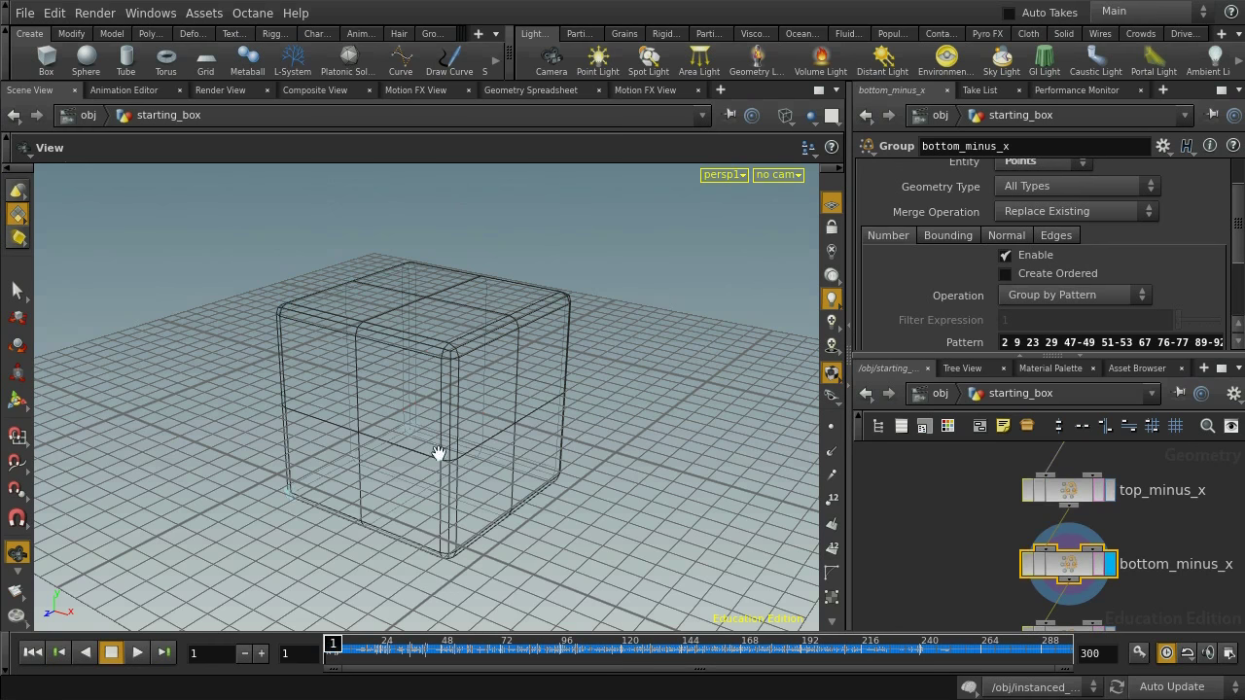
- Review the remaining group nodes from top_middle downward and display the OUT null at the end of the chain
{"action": "scroll", "coordinate": [1157, 584], "scroll_direction": "down", "scroll_amount": 5}
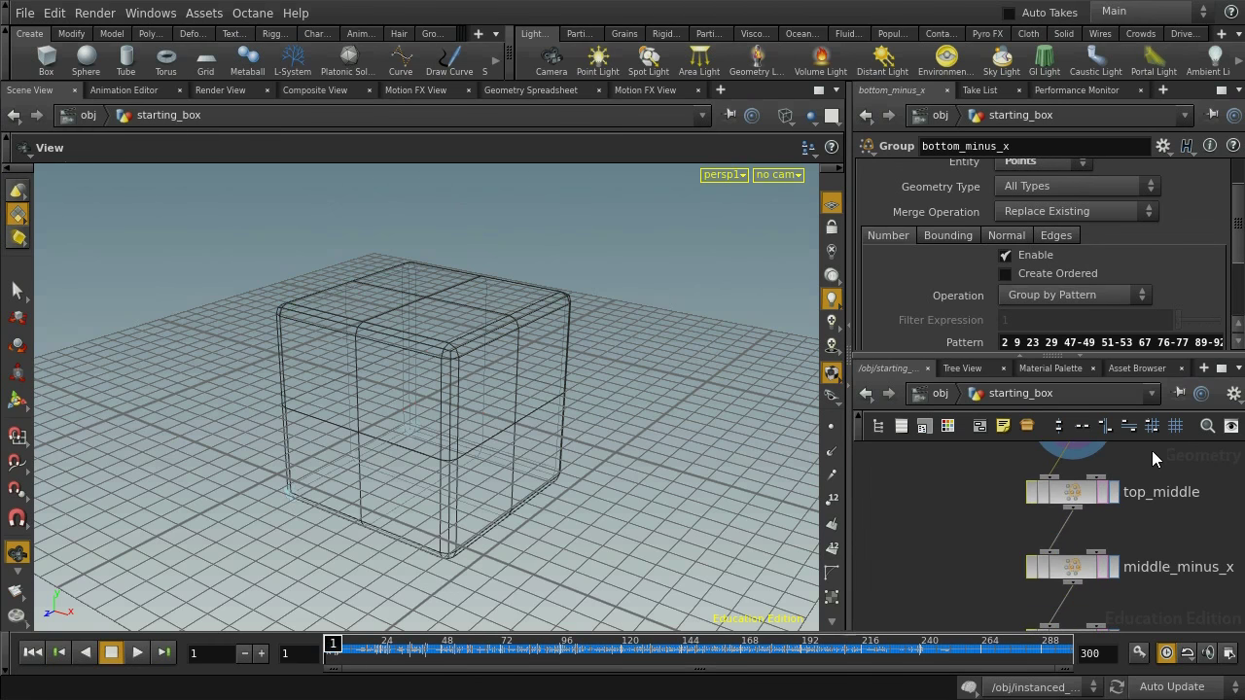
{"action": "middle_click_drag", "start_coordinate": [1145, 535], "coordinate": [1131, 380]}
{"action": "middle_click_drag", "start_coordinate": [1127, 537], "coordinate": [1102, 485]}
{"action": "left_click", "coordinate": [1045, 512]}
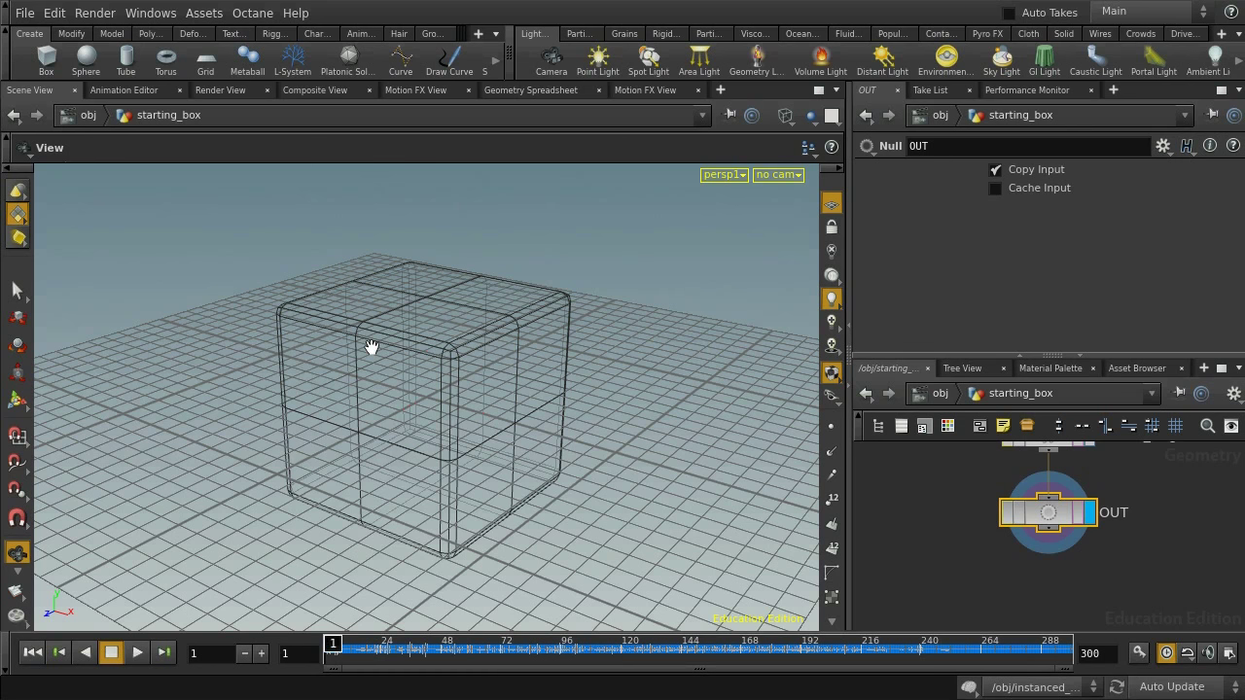
- Return to the object level and open the collapse_ver_1 geometry network
{"action": "left_click", "coordinate": [935, 396]}
{"action": "left_click", "coordinate": [1055, 587]}
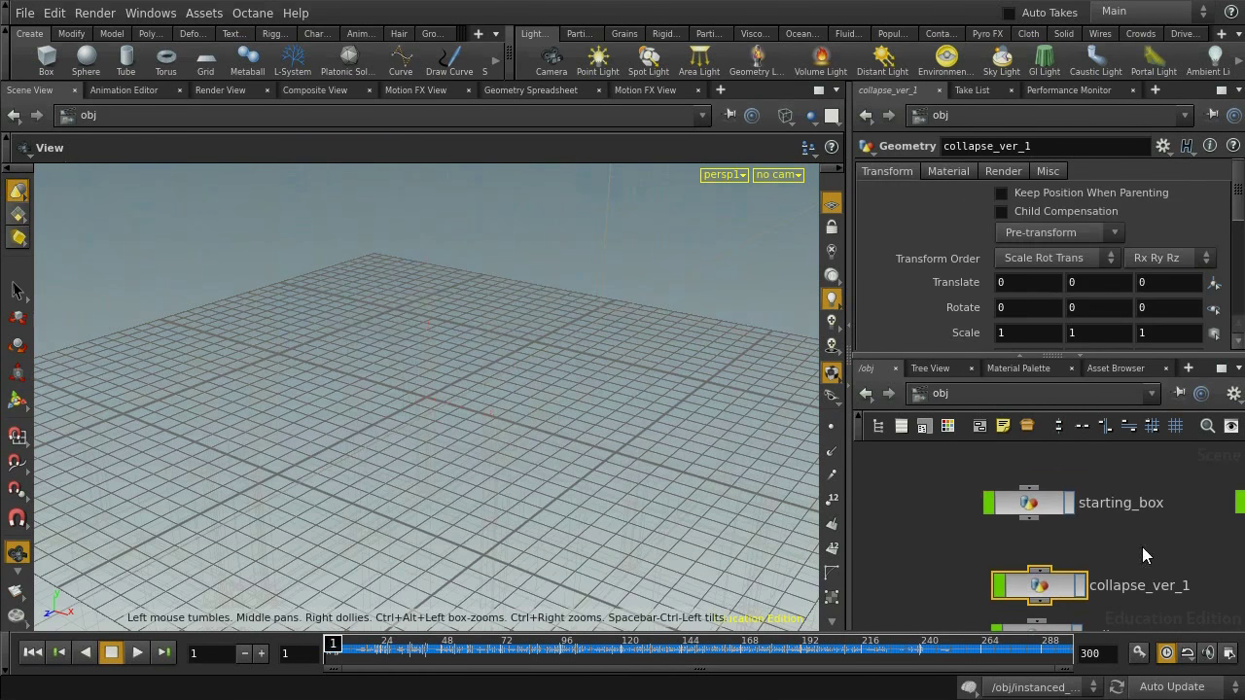
{"action": "middle_click_drag", "start_coordinate": [1142, 547], "coordinate": [1048, 473]}
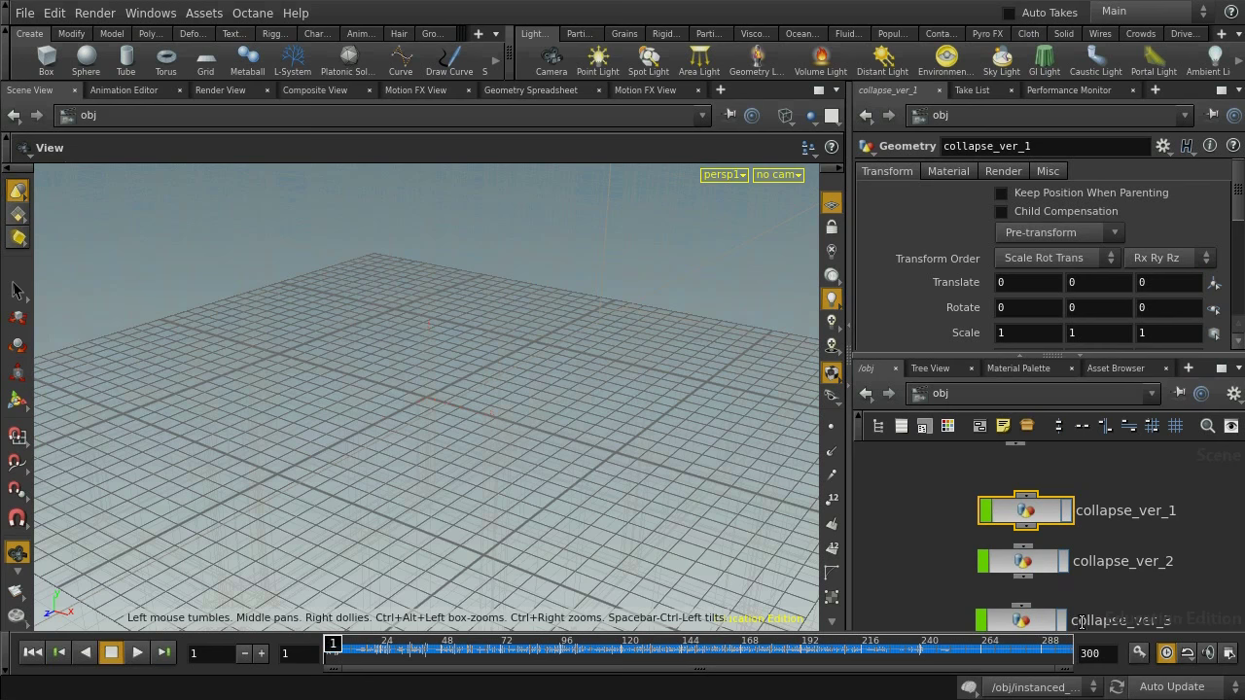
{"action": "scroll", "coordinate": [1133, 540], "scroll_direction": "down", "scroll_amount": 6}
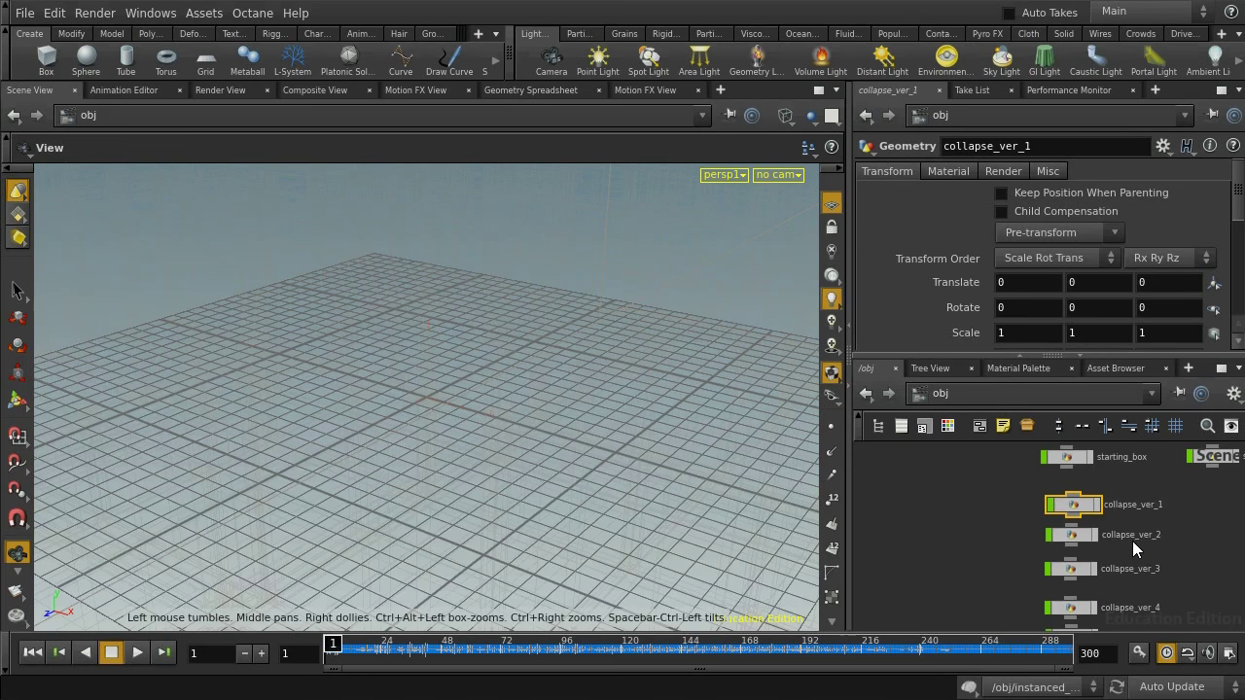
{"action": "middle_click_drag", "start_coordinate": [1132, 542], "coordinate": [1093, 506]}
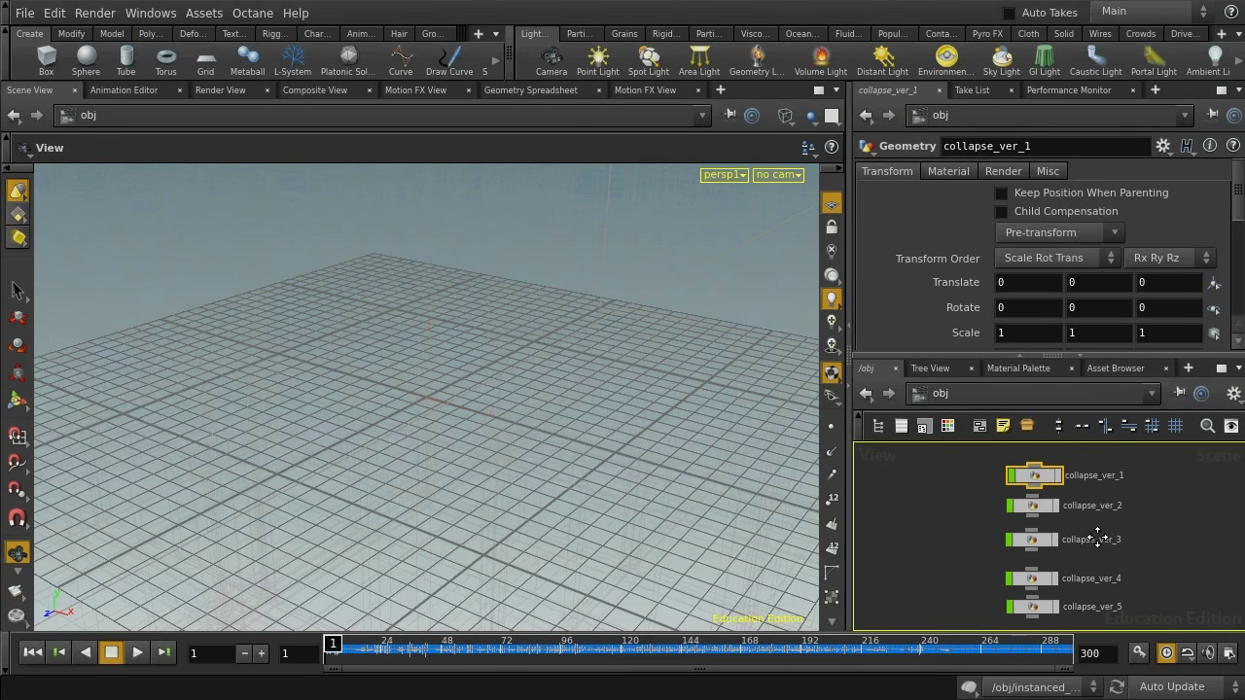
{"action": "double_click", "coordinate": [1038, 476]}
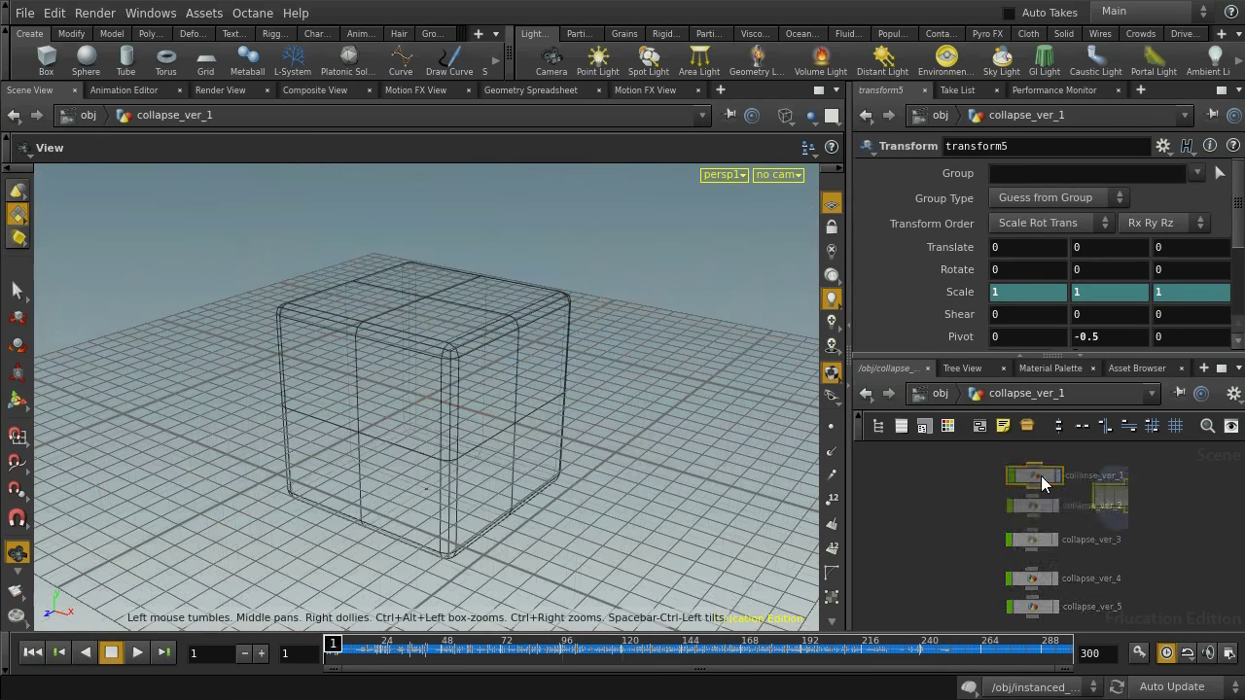
- Show the parameters of the object_merge1 node at the start of the collapse_ver_1 chain to examine its source object
{"action": "middle_click_drag", "start_coordinate": [1052, 482], "coordinate": [1039, 550]}
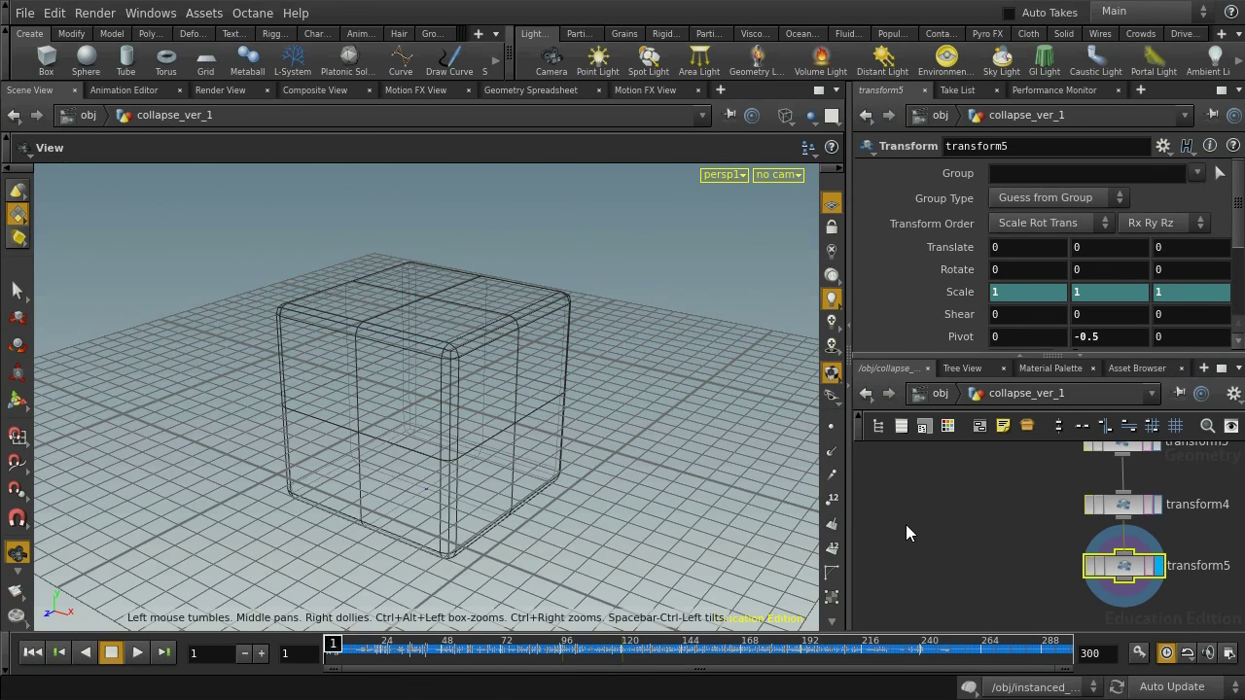
{"action": "scroll", "coordinate": [951, 504], "scroll_direction": "up", "scroll_amount": 5}
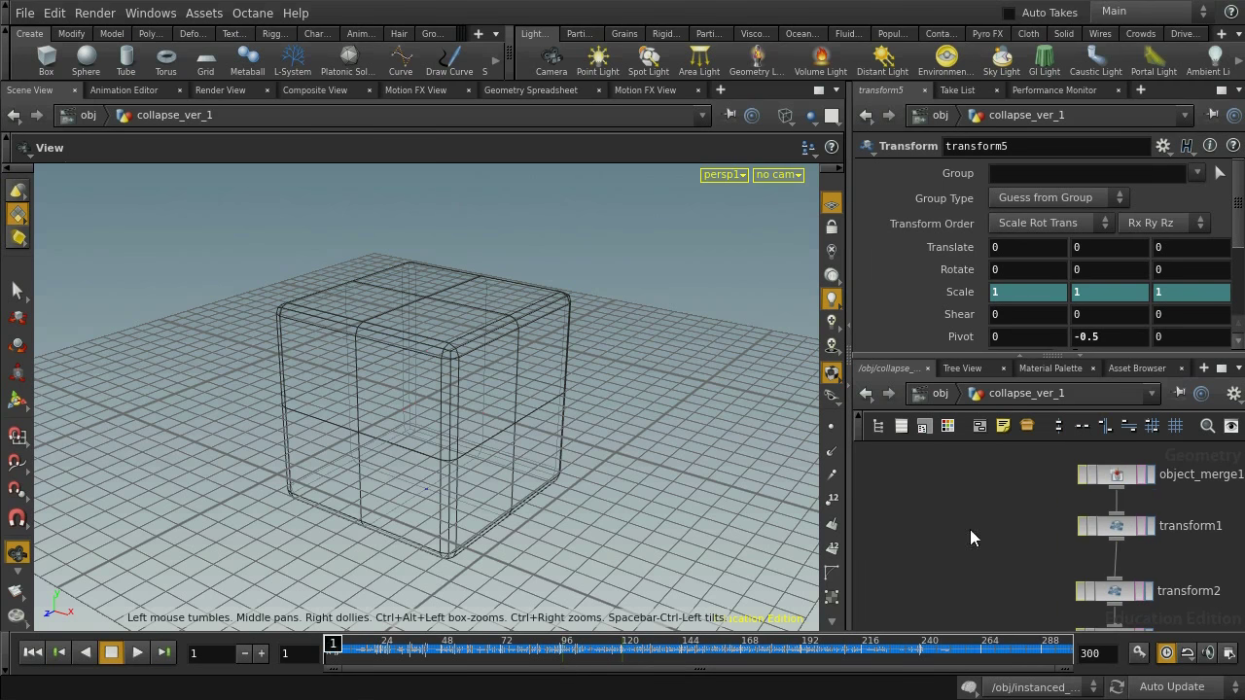
{"action": "left_click", "coordinate": [1134, 483]}
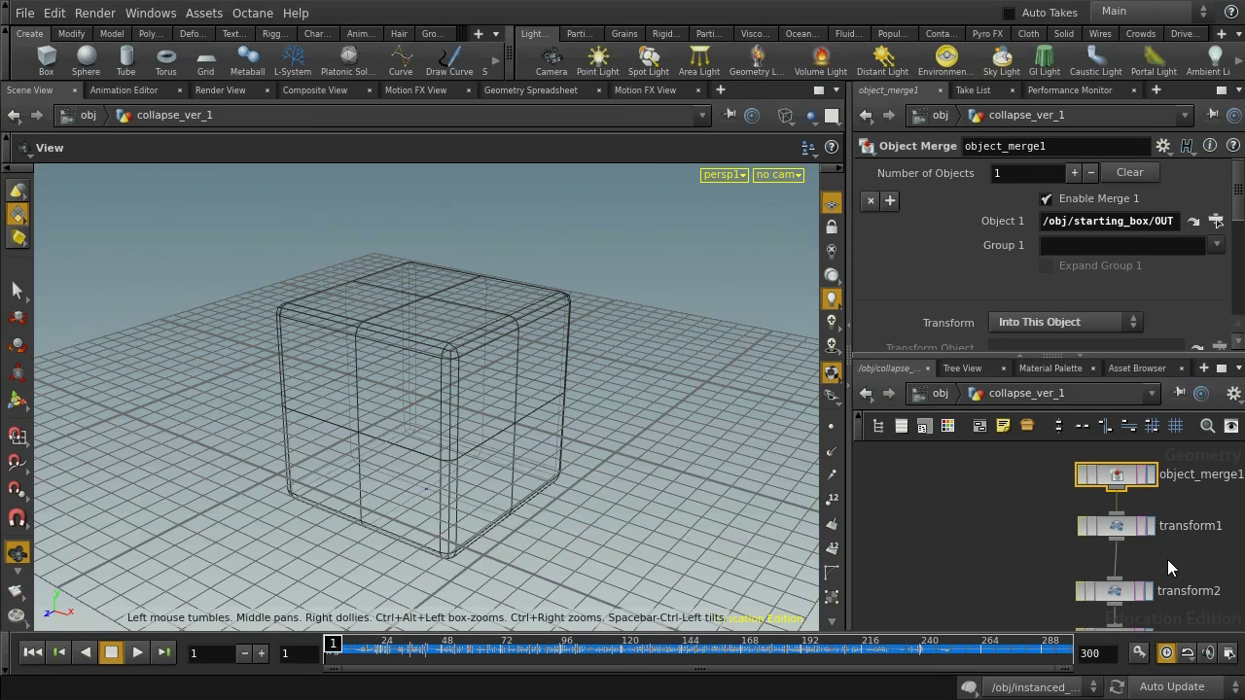
- Preview the displayed transform1 node's animation up to frame 30 and the displayed transform2 node's animation up to frame 48
{"action": "left_click", "coordinate": [1133, 526]}
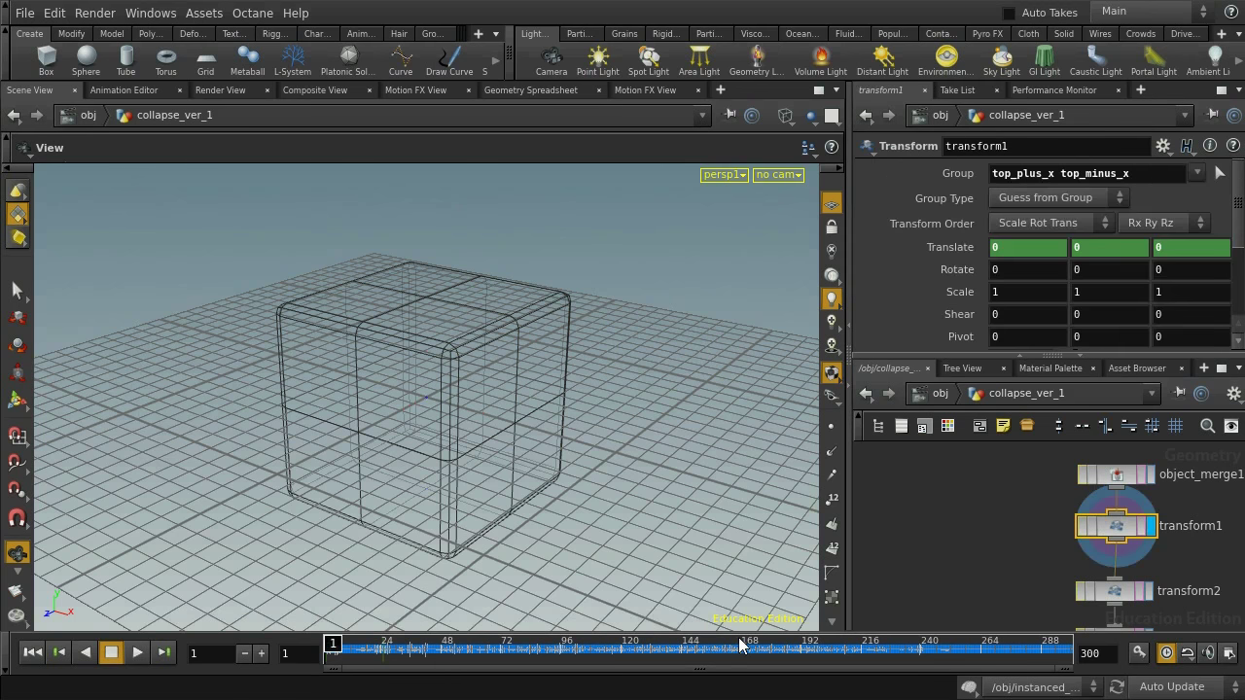
{"action": "left_click_drag", "start_coordinate": [334, 643], "coordinate": [397, 643]}
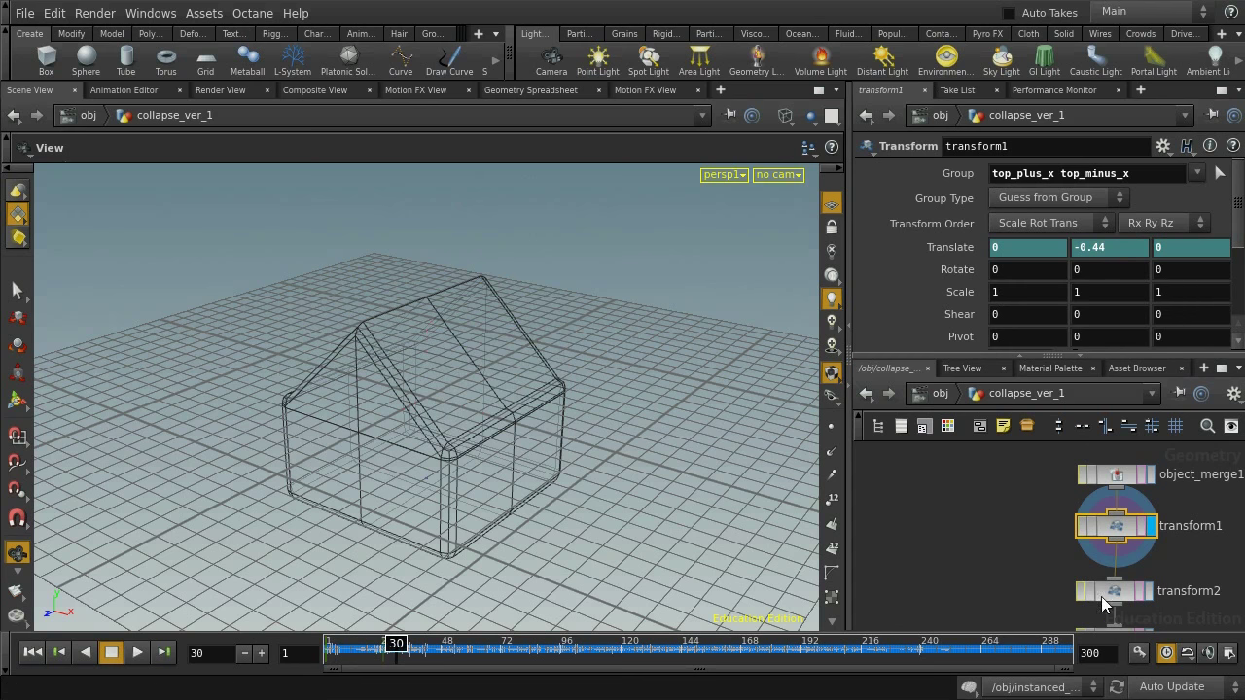
{"action": "left_click", "coordinate": [1147, 591]}
{"action": "left_click", "coordinate": [1123, 590]}
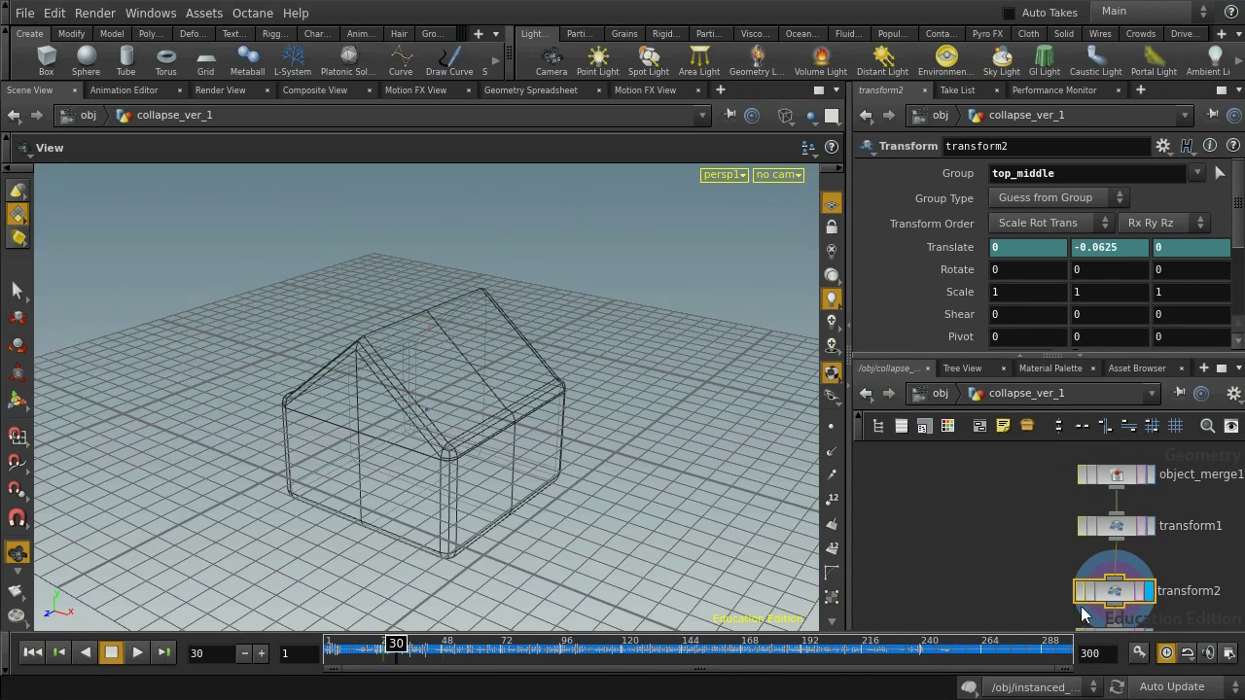
{"action": "left_click_drag", "start_coordinate": [403, 643], "coordinate": [442, 643]}
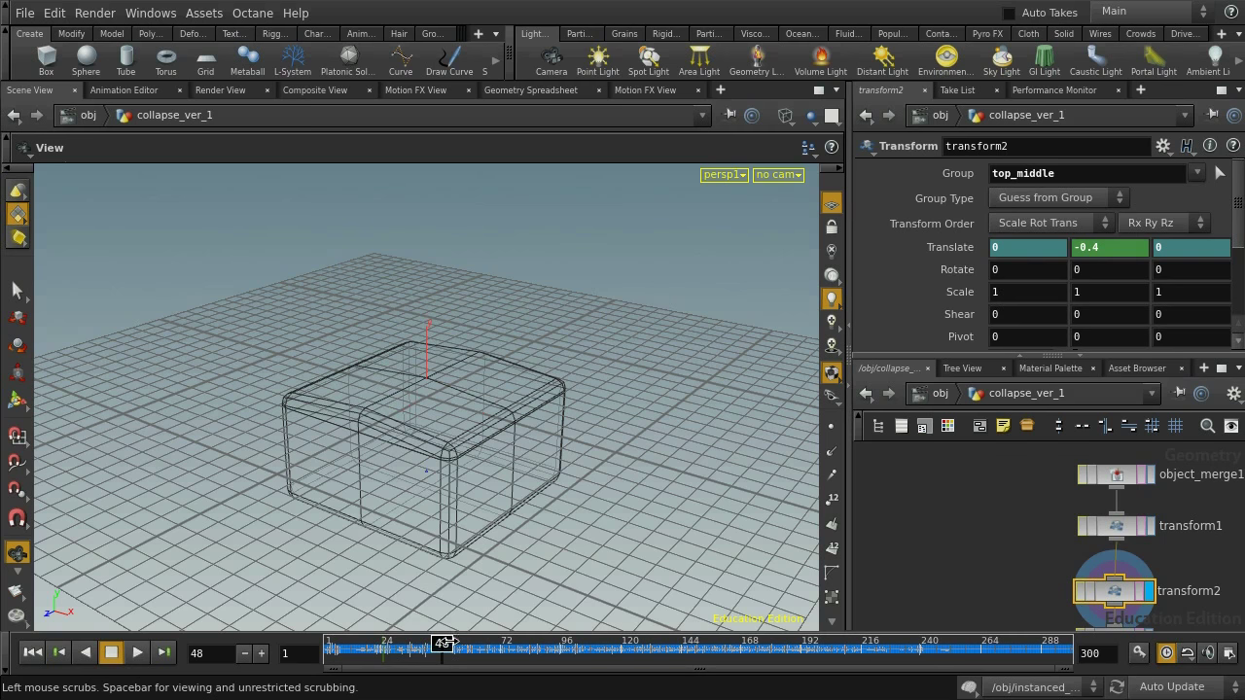
- Display the transform3 node and preview its animation up to frame 74, and the transform4 node's animation up to frame 94
{"action": "middle_click_drag", "start_coordinate": [1201, 608], "coordinate": [1208, 517]}
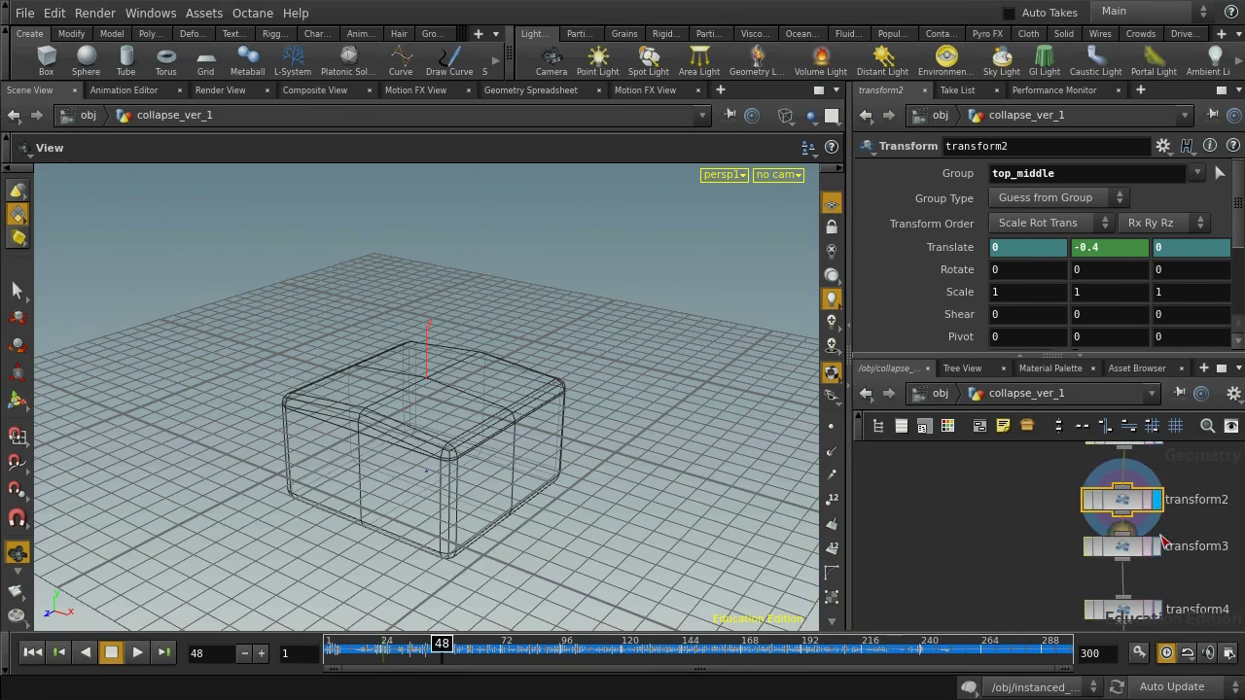
{"action": "left_click", "coordinate": [1140, 562]}
{"action": "left_click", "coordinate": [1124, 552]}
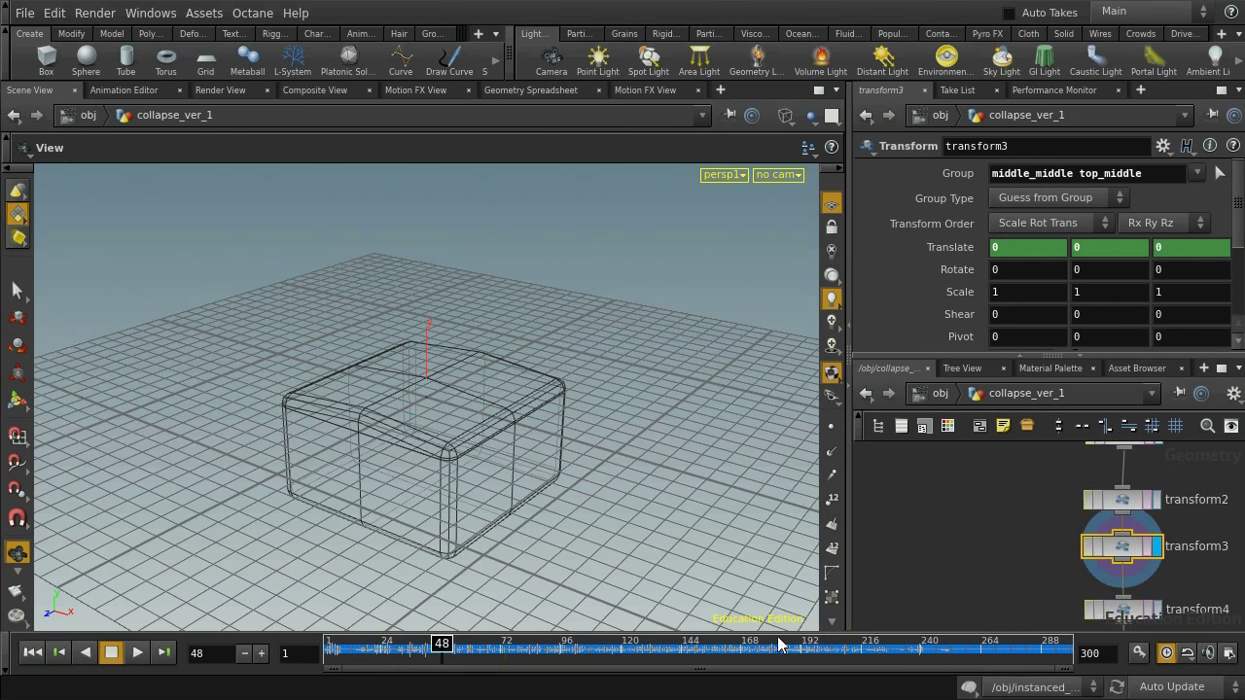
{"action": "left_click_drag", "start_coordinate": [444, 643], "coordinate": [514, 643]}
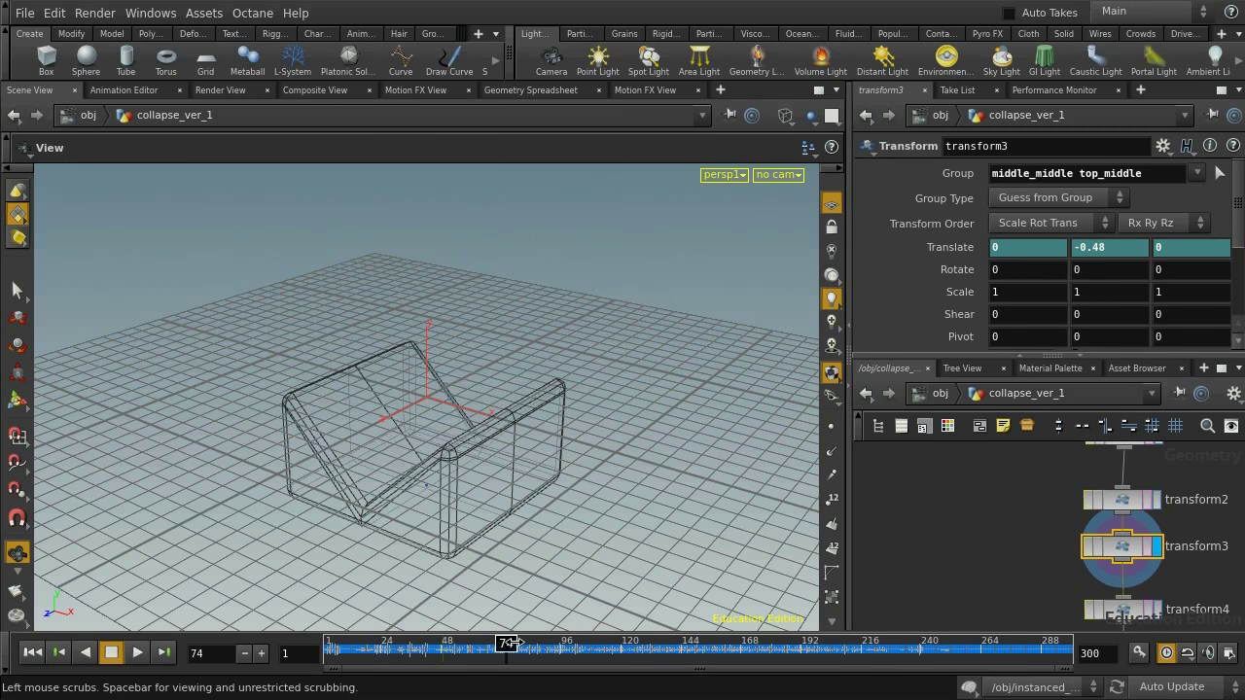
{"action": "left_click", "coordinate": [1157, 610]}
{"action": "left_click_drag", "start_coordinate": [507, 643], "coordinate": [558, 643]}
- Display transform5 with its parameters, preview its scaling up to frame 97, and return the timeline to frame 1
{"action": "middle_click_drag", "start_coordinate": [994, 585], "coordinate": [985, 458]}
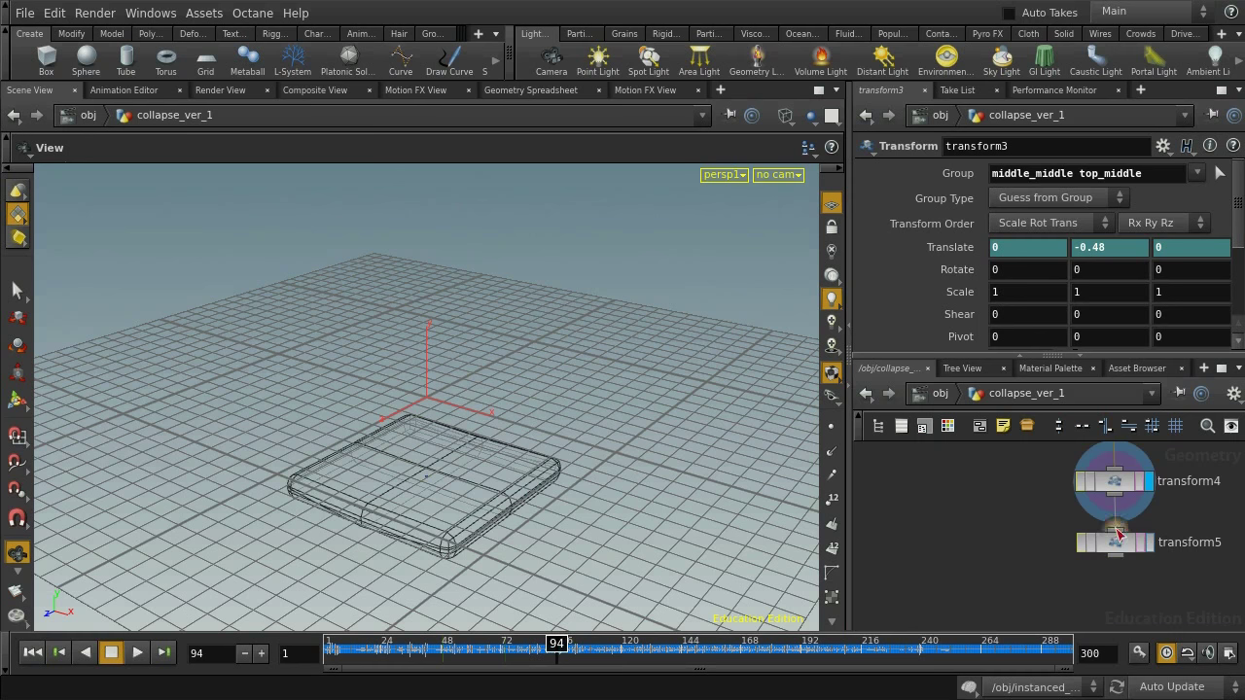
{"action": "left_click", "coordinate": [1154, 543]}
{"action": "left_click", "coordinate": [1150, 543]}
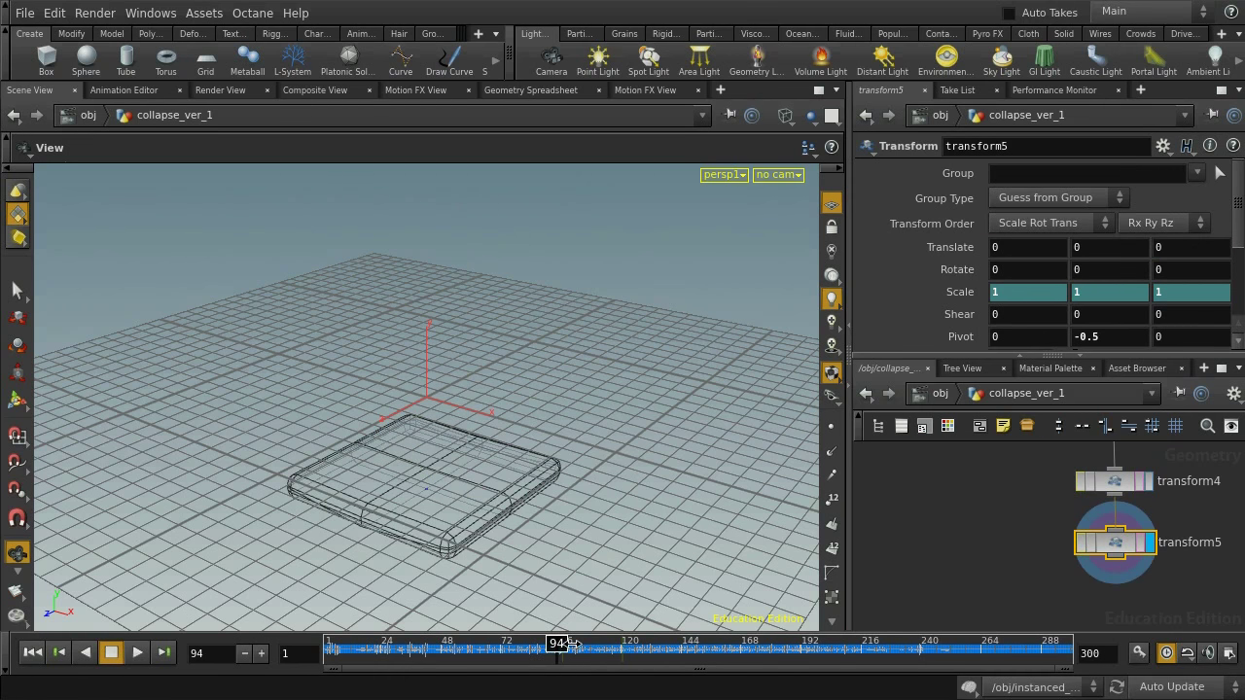
{"action": "mouse_move", "coordinate": [556, 643]}
{"action": "left_mouse_down"}
{"action": "mouse_move", "coordinate": [628, 643]}
{"action": "mouse_move", "coordinate": [564, 643]}
{"action": "left_mouse_up"}
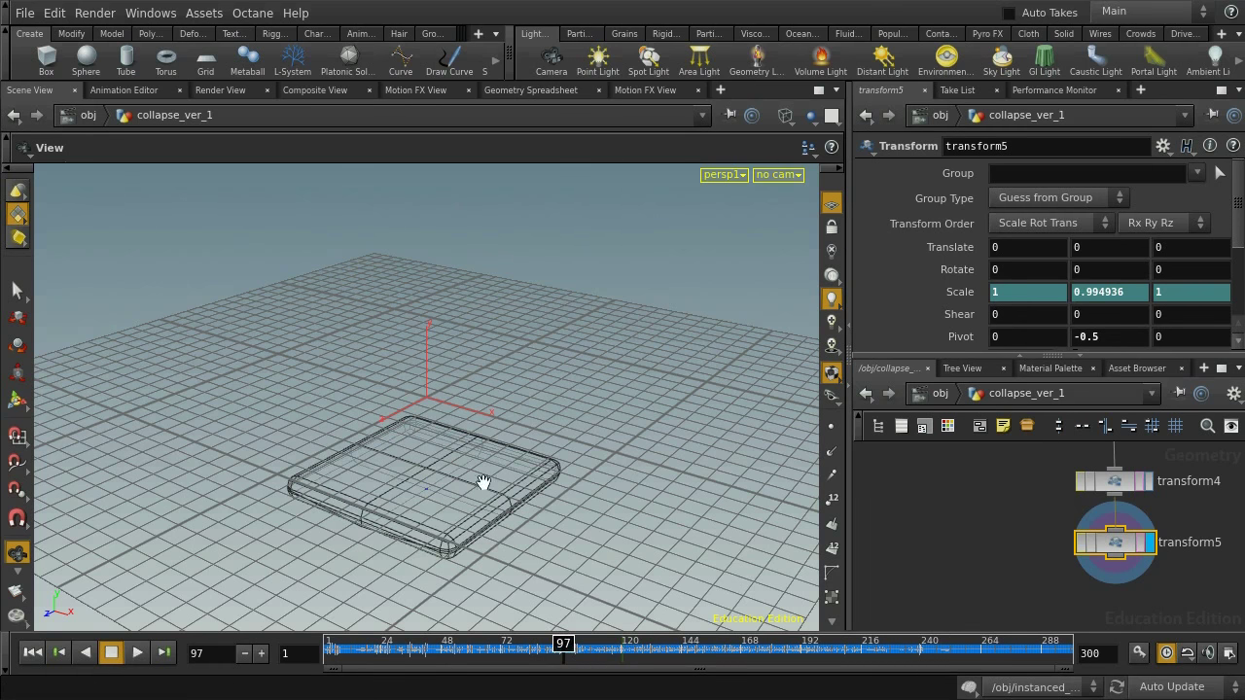
{"action": "left_click_drag", "start_coordinate": [562, 643], "coordinate": [333, 643]}
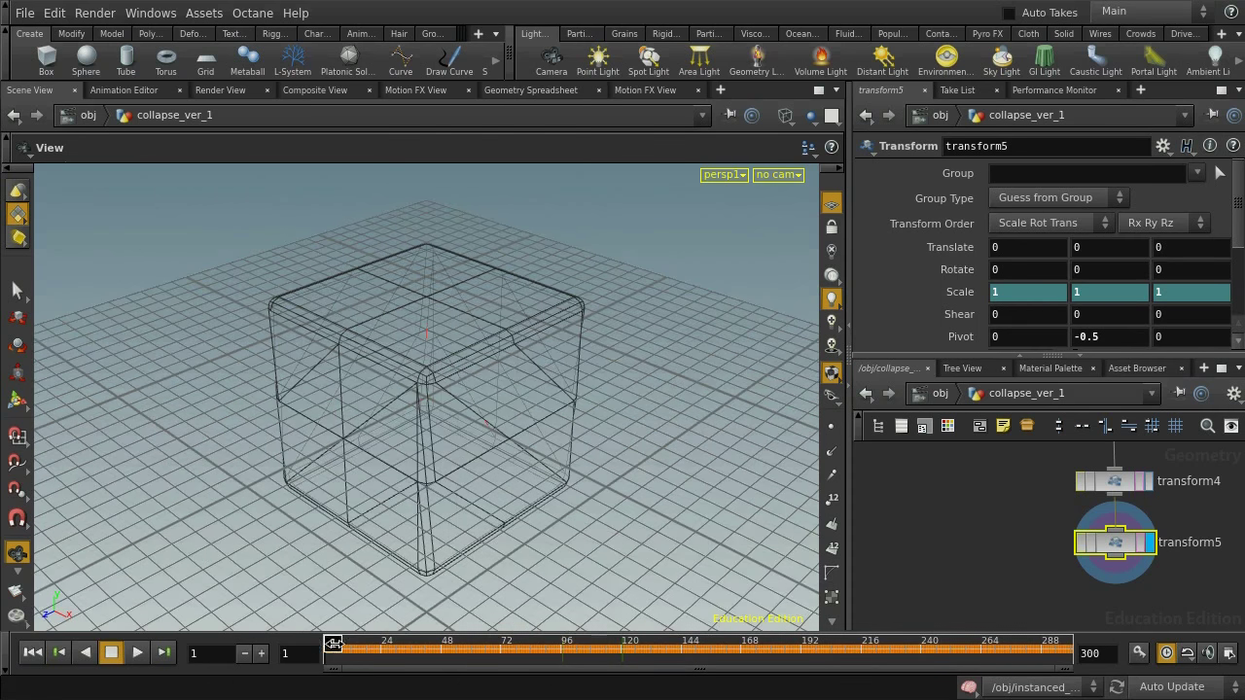
- Open the collapse_ver_2 geometry network from the object level and set the timeline to frame 1
{"action": "left_click", "coordinate": [940, 393]}
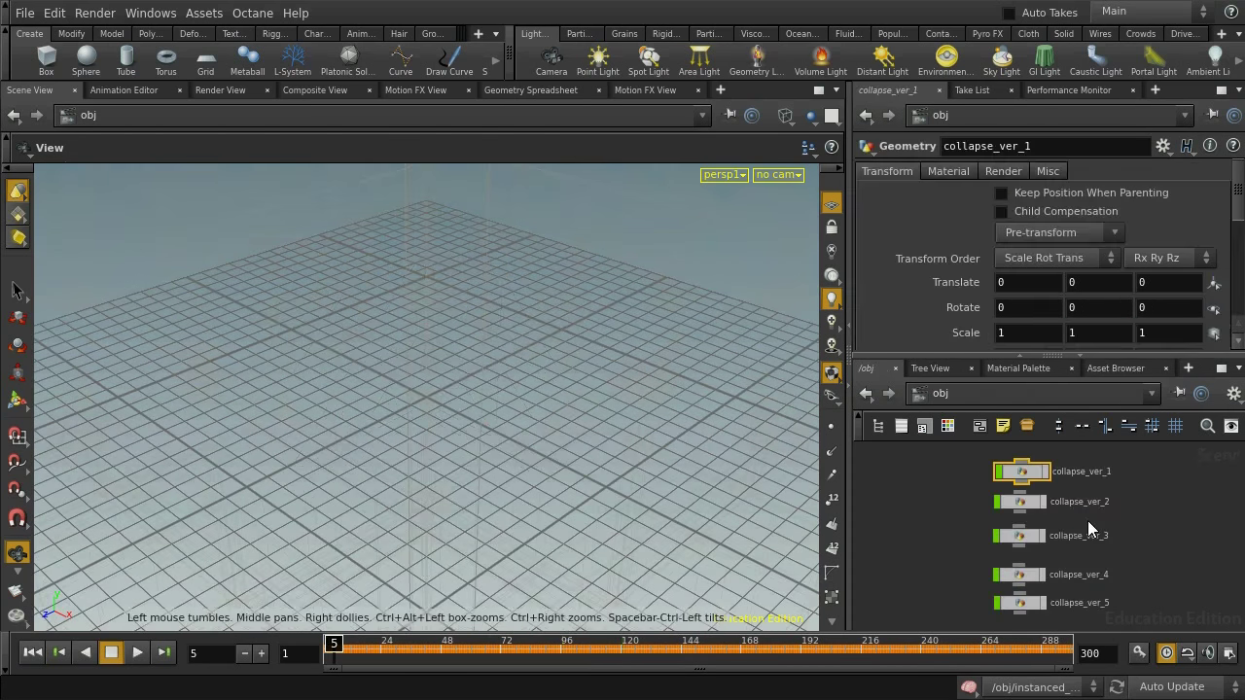
{"action": "double_click", "coordinate": [1027, 505]}
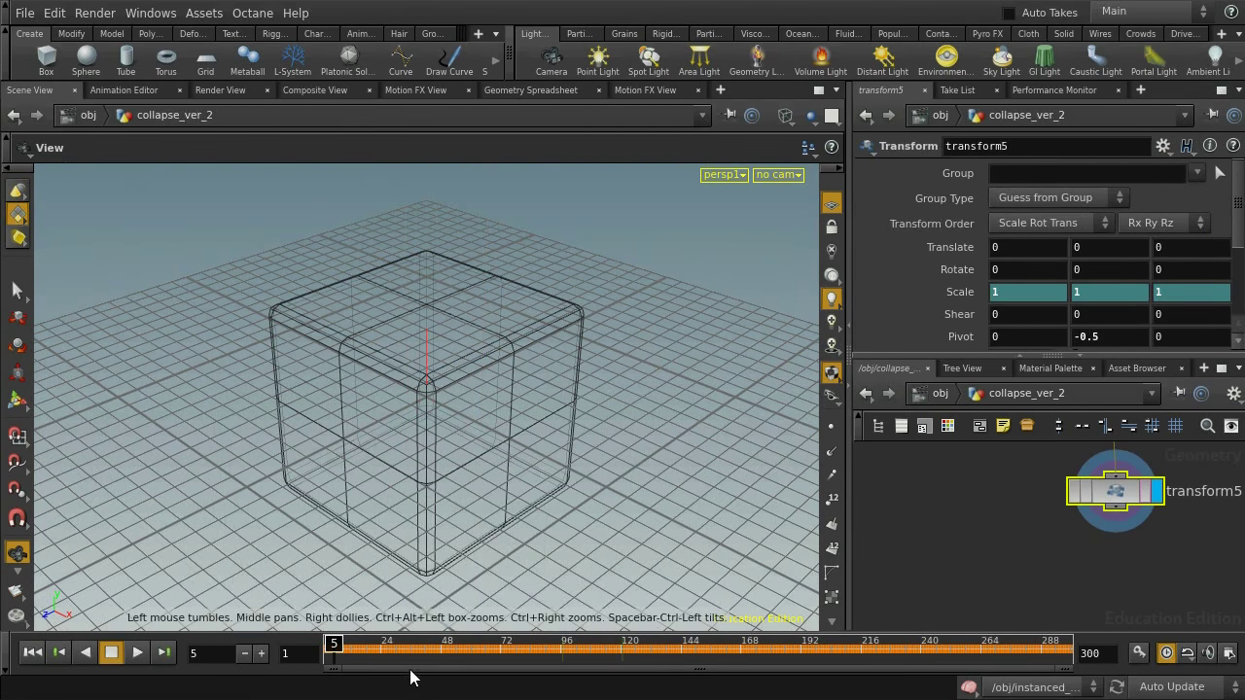
{"action": "left_click_drag", "start_coordinate": [333, 643], "coordinate": [263, 652]}
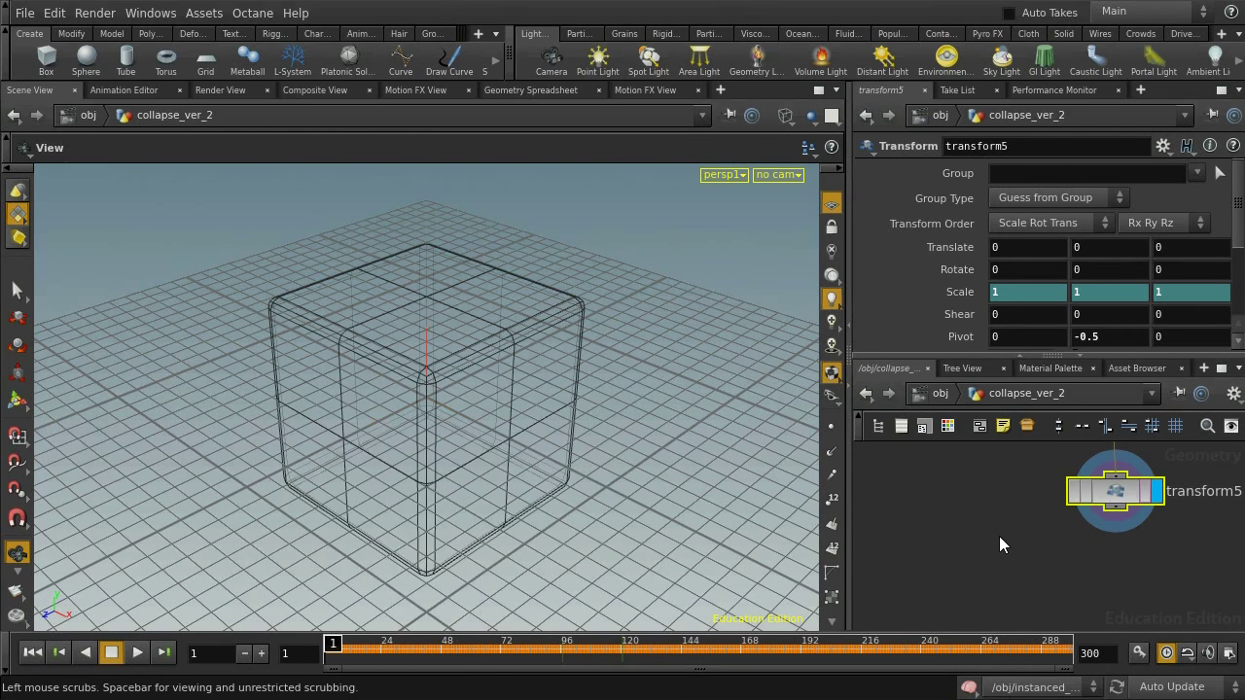
- Return to the object level and open the base_shape geometry network below the collapse versions
{"action": "left_click", "coordinate": [939, 393]}
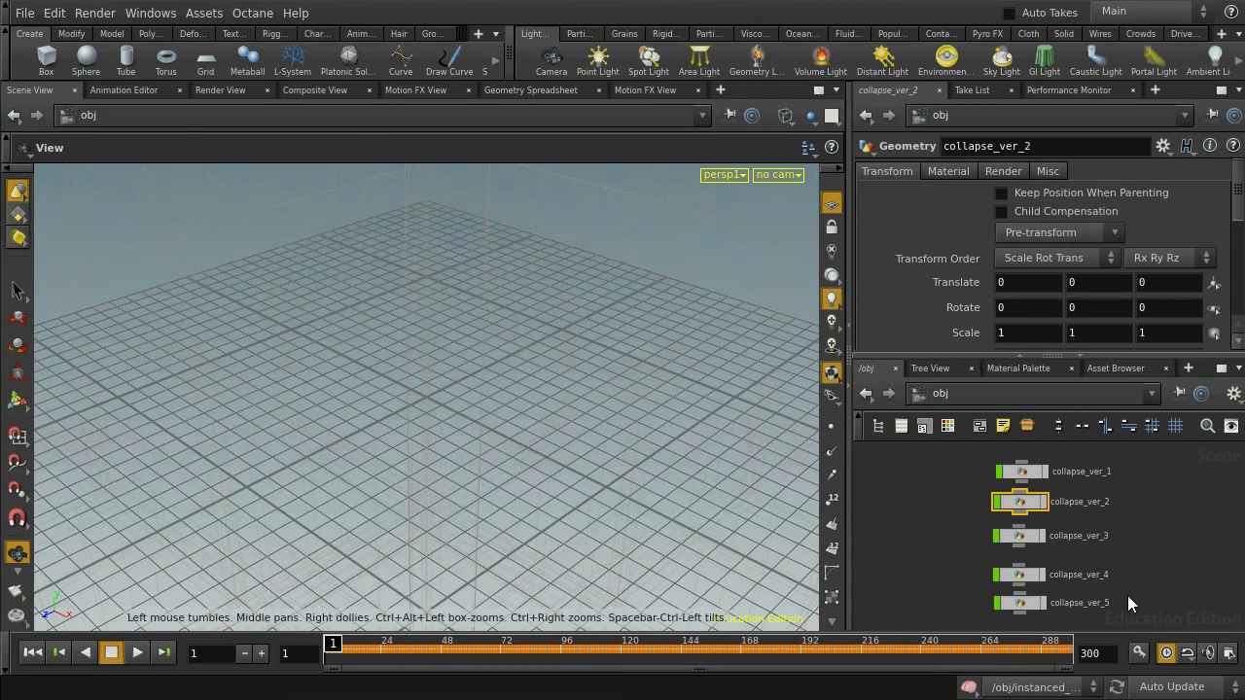
{"action": "middle_click_drag", "start_coordinate": [1136, 578], "coordinate": [1140, 561]}
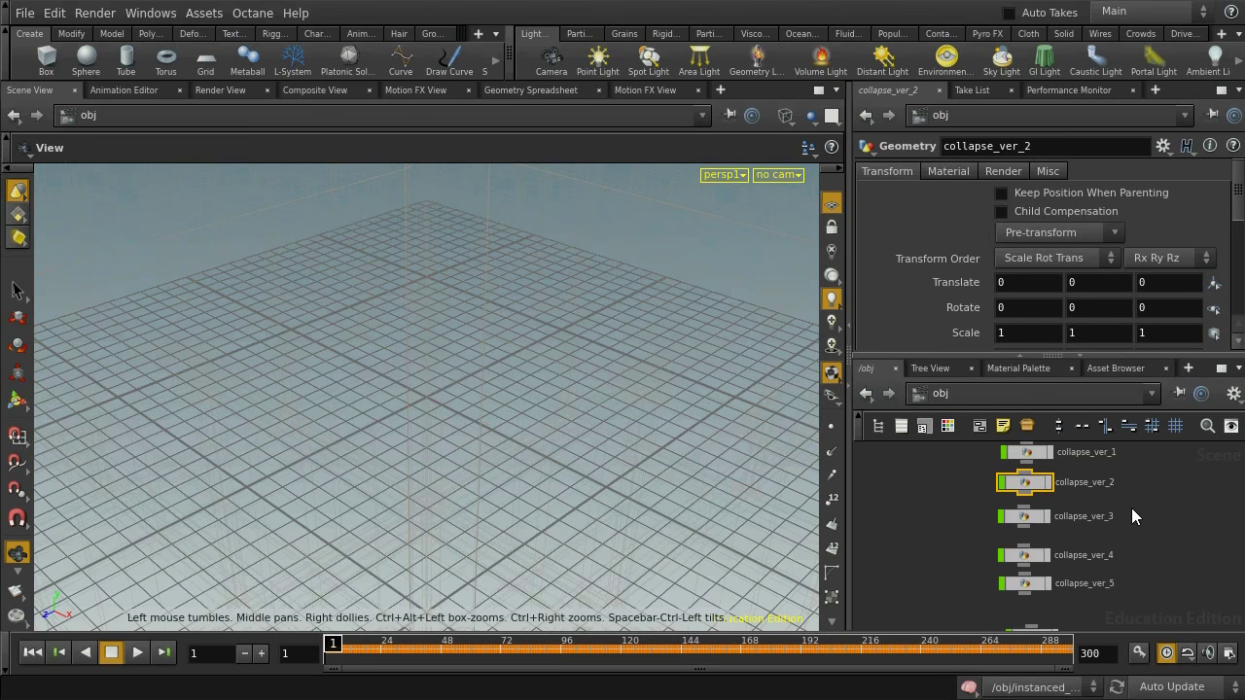
{"action": "middle_click_drag", "start_coordinate": [1132, 516], "coordinate": [1158, 456]}
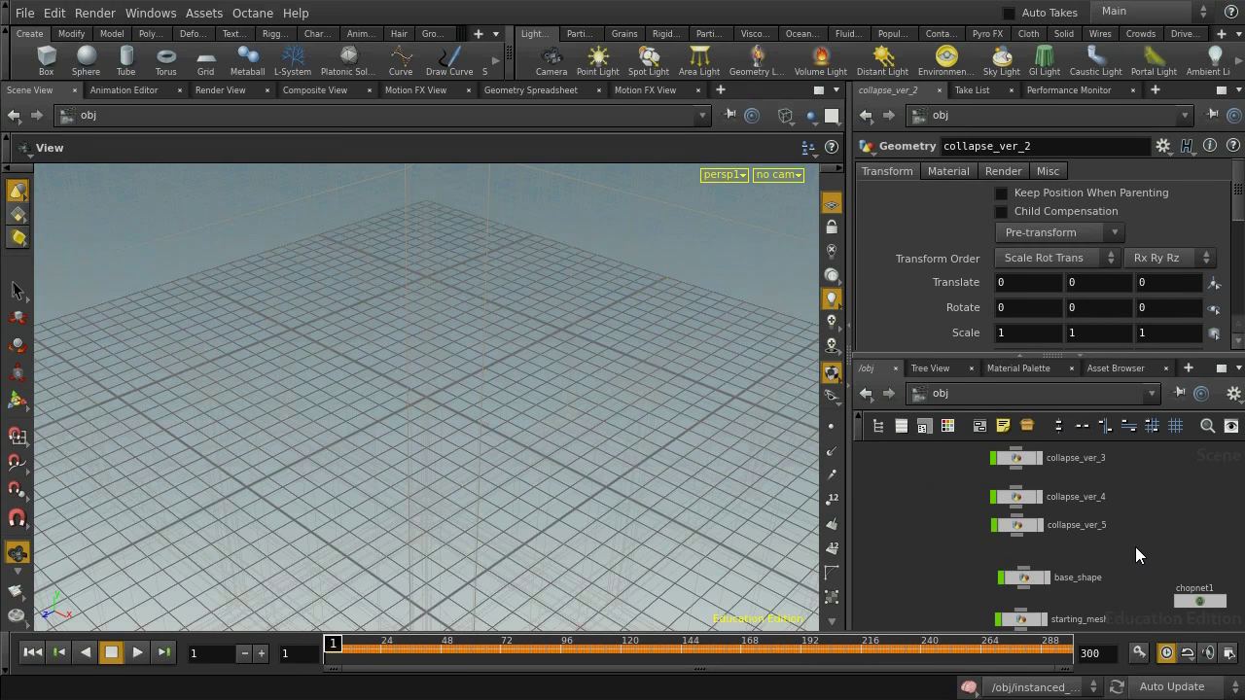
{"action": "double_click", "coordinate": [1023, 582]}
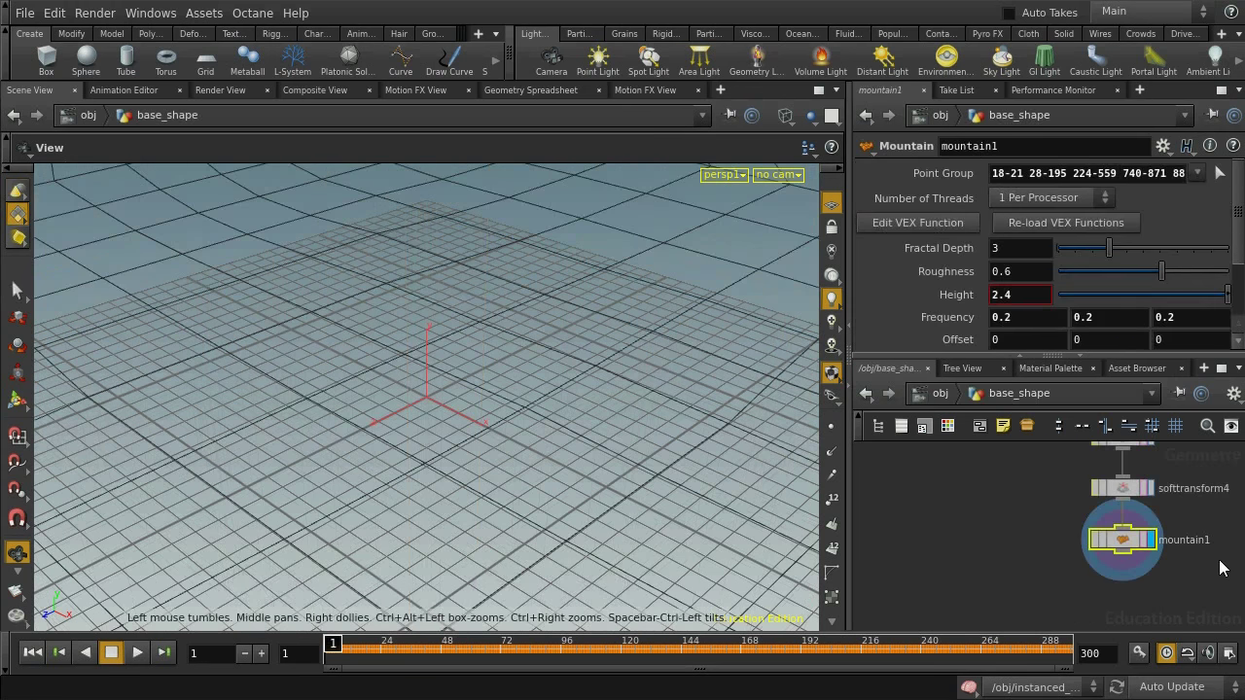
- Examine the sculpted base_shape mesh from the side and from below, along with the nodes leading to mountain1
{"action": "middle_click_drag", "start_coordinate": [1023, 514], "coordinate": [1022, 606]}
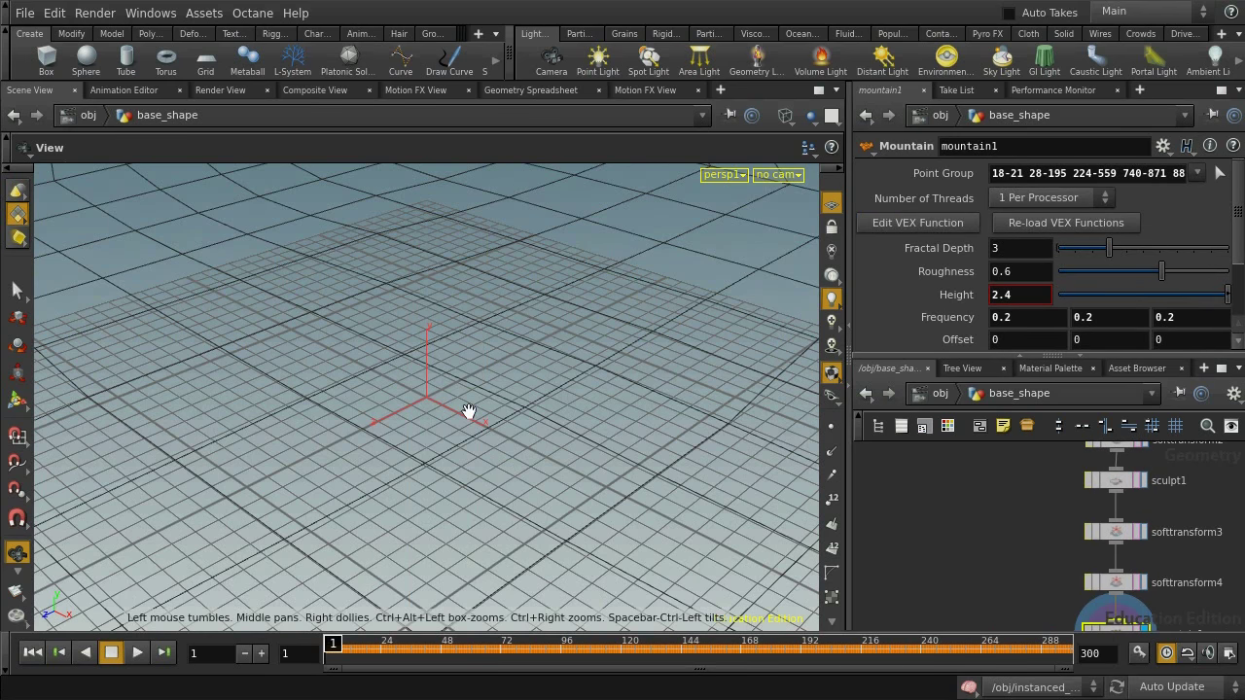
{"action": "left_click_drag", "start_coordinate": [475, 356], "coordinate": [589, 383]}
{"action": "left_click_drag", "start_coordinate": [584, 477], "coordinate": [687, 389]}
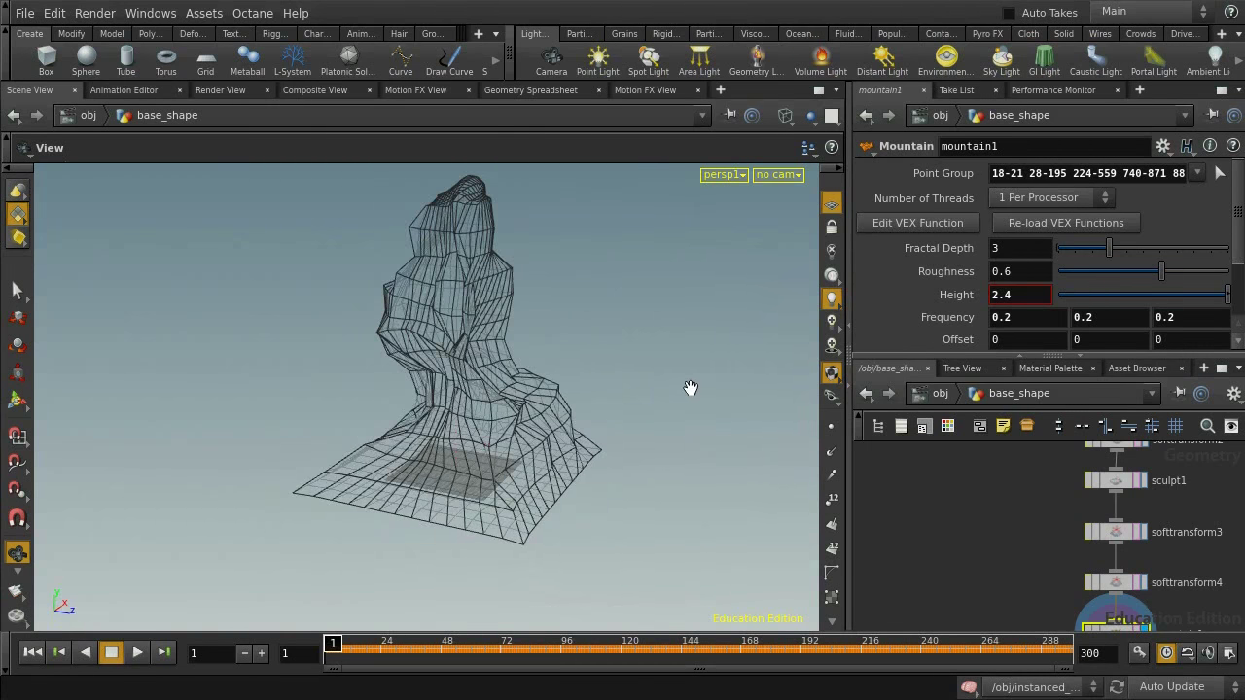
{"action": "left_click_drag", "start_coordinate": [687, 486], "coordinate": [523, 391]}
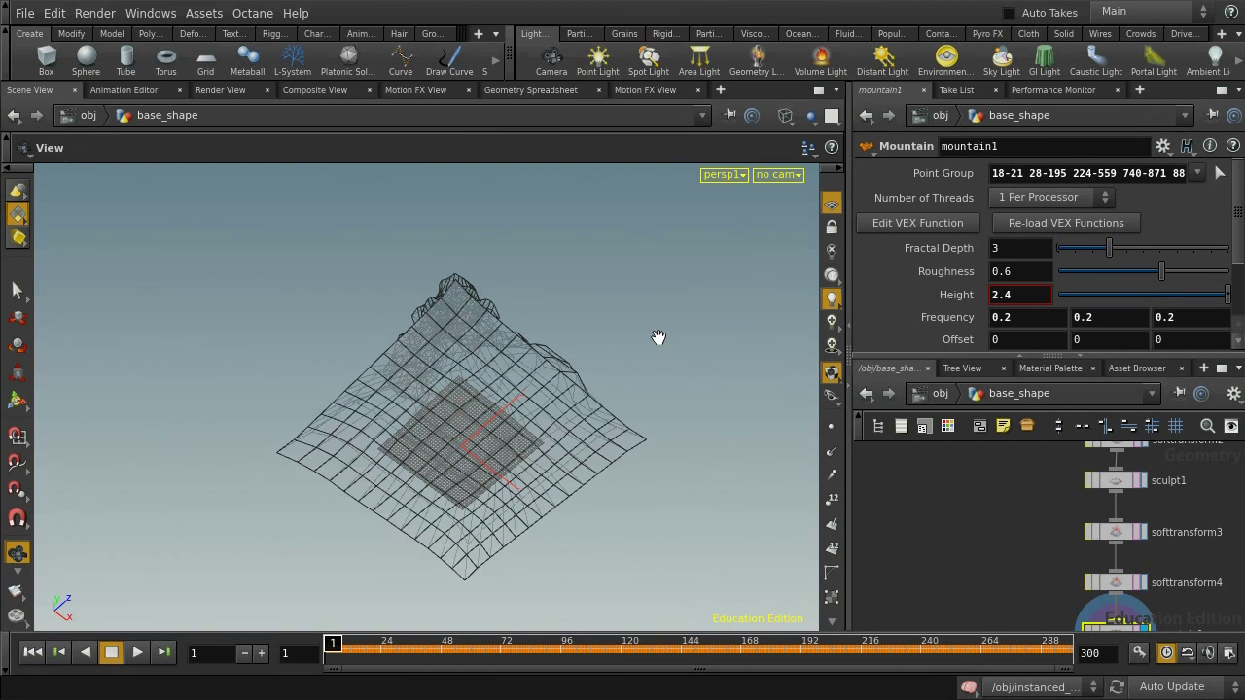
{"action": "left_click_drag", "start_coordinate": [659, 338], "coordinate": [645, 514]}
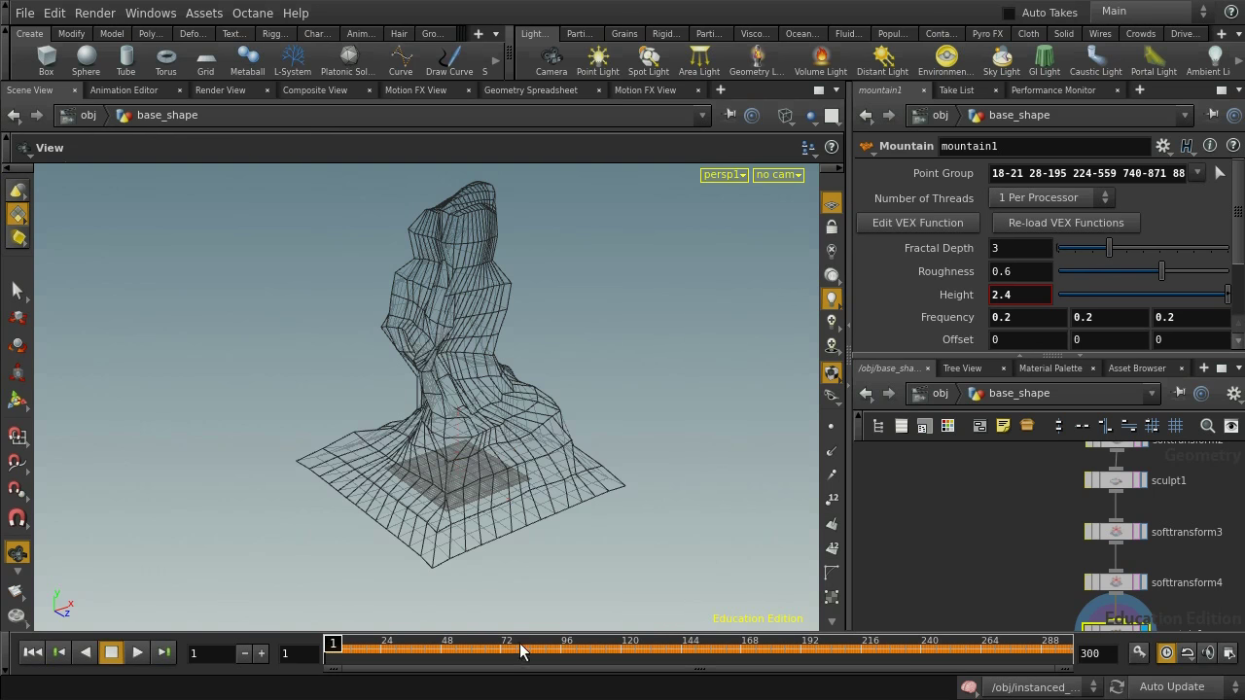
- Open the starting_mesh geometry network from the object level and display its grid1 node, spaced slightly further above polyextrude1
{"action": "left_click", "coordinate": [916, 395]}
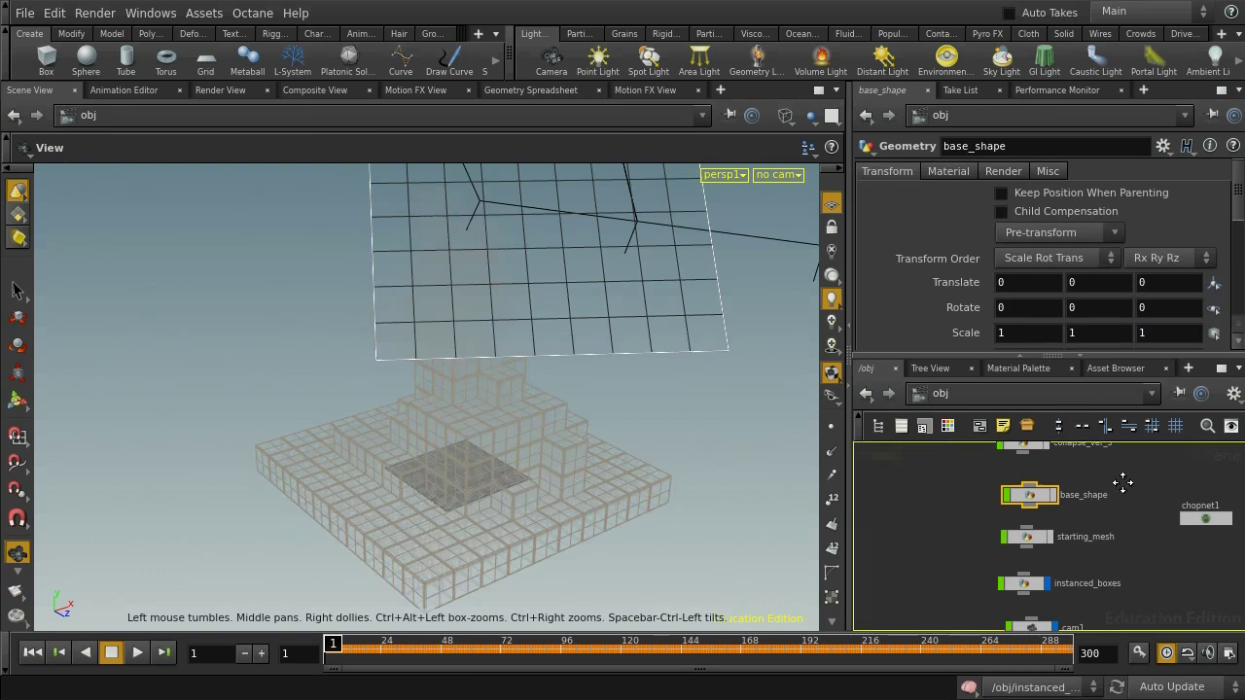
{"action": "left_click", "coordinate": [1034, 536]}
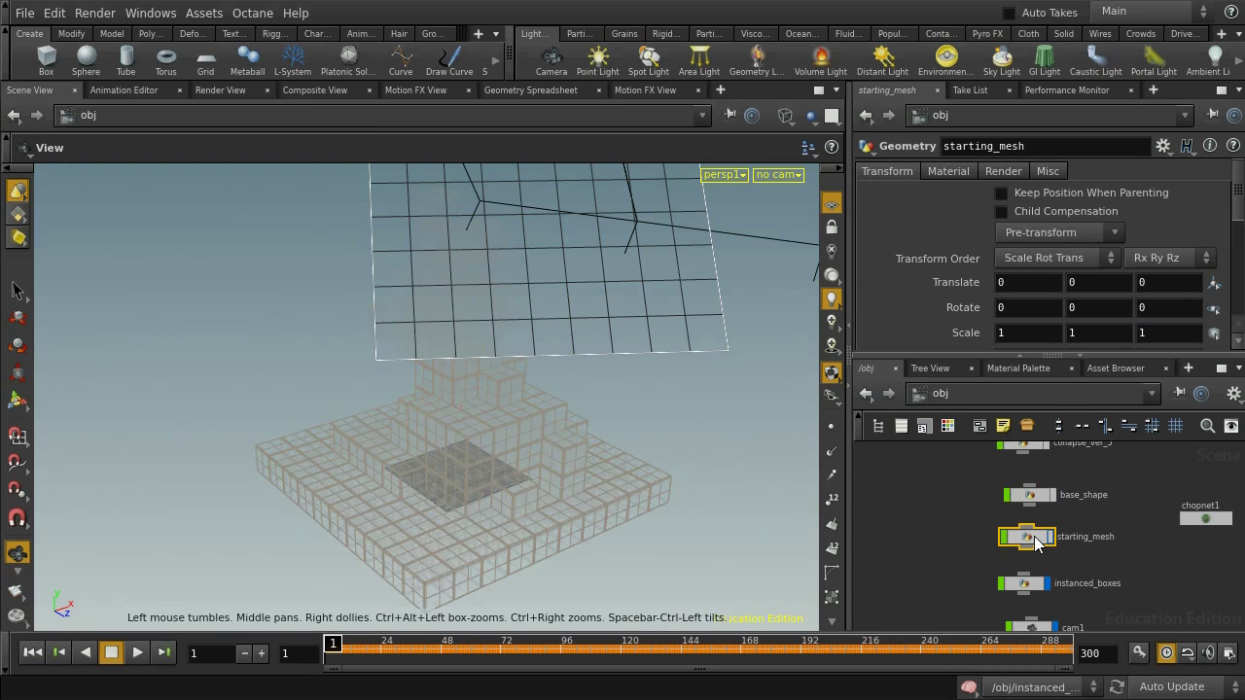
{"action": "double_click", "coordinate": [1034, 536]}
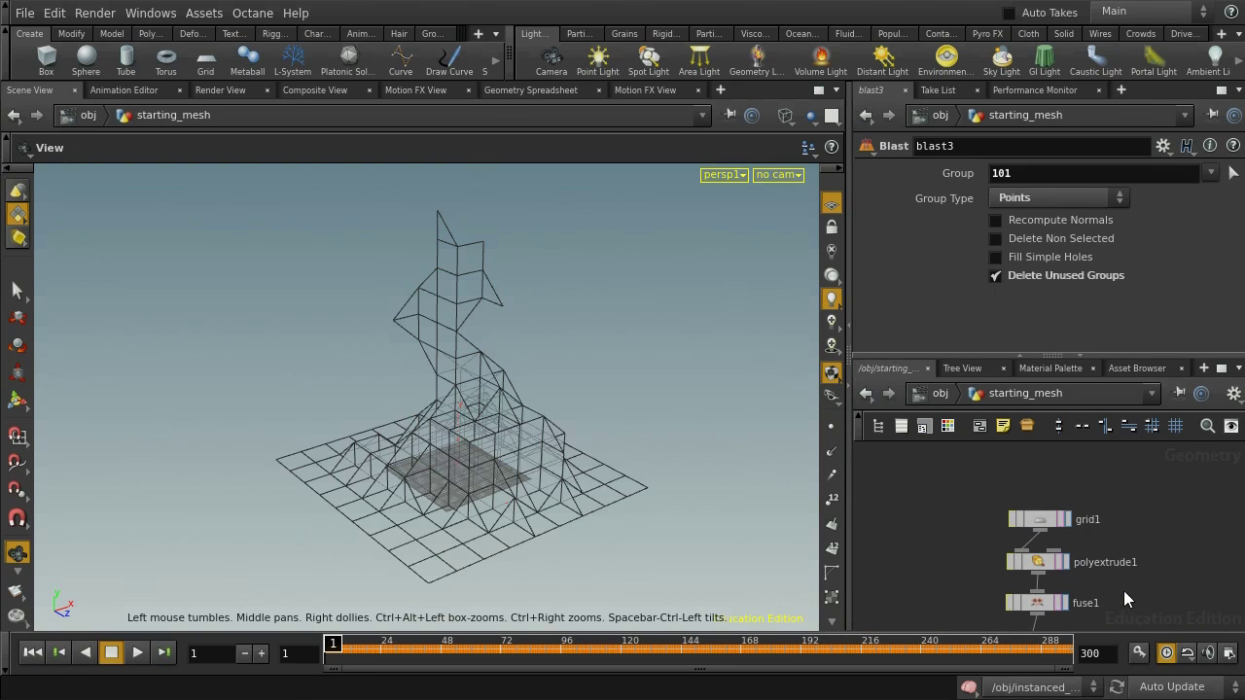
{"action": "left_click", "coordinate": [1065, 521]}
{"action": "left_click_drag", "start_coordinate": [1042, 520], "coordinate": [1042, 502]}
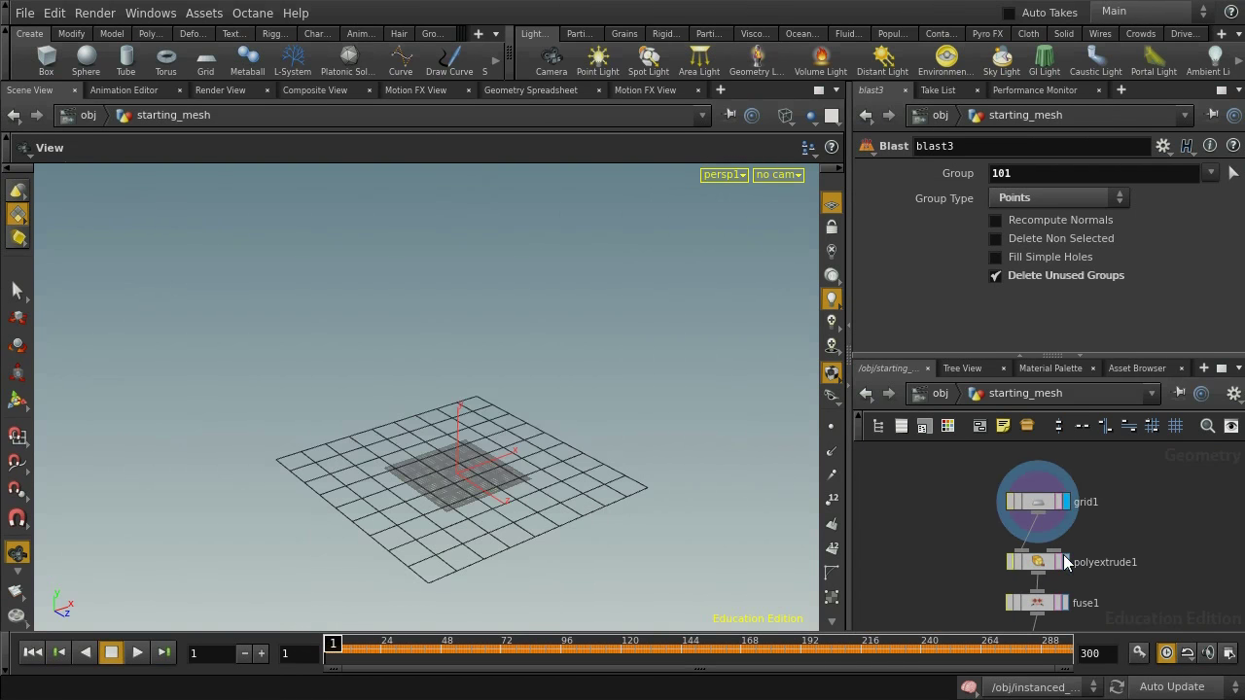
- Display polyextrude1 with its parameters and show Distance and Divisions as evaluated values instead of their expressions
{"action": "left_click", "coordinate": [1066, 563]}
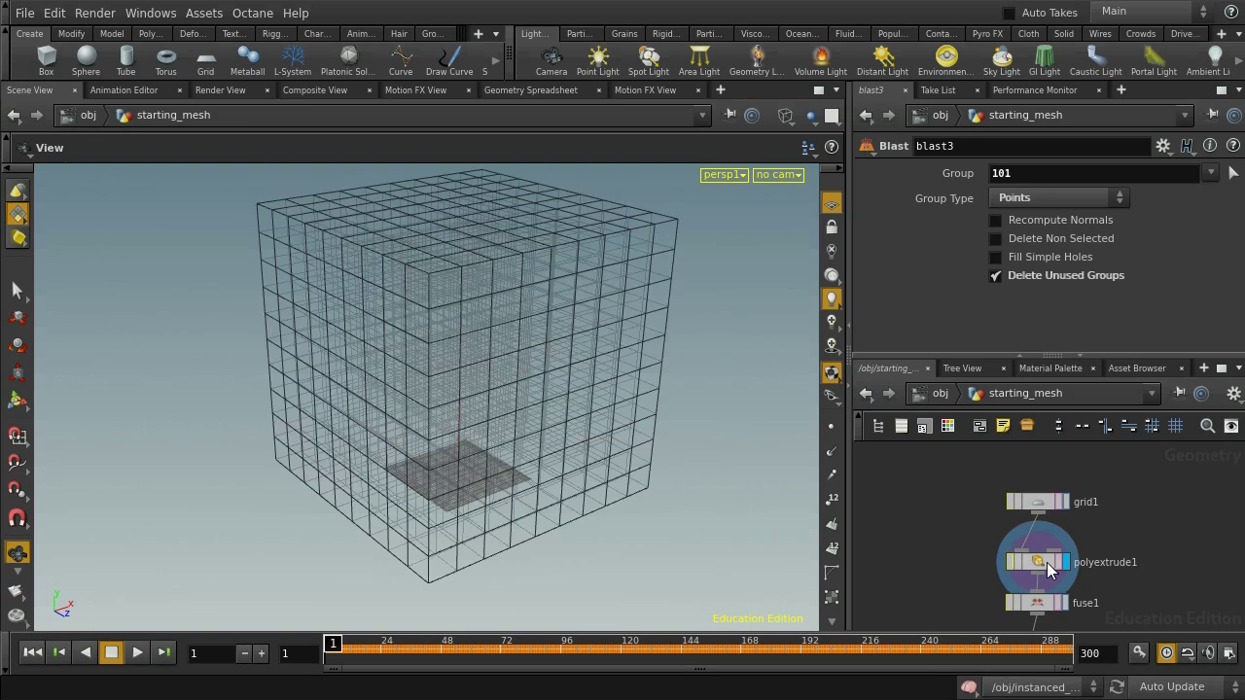
{"action": "left_click", "coordinate": [1047, 562]}
{"action": "left_click", "coordinate": [957, 271], "text": "ctrl+shift"}
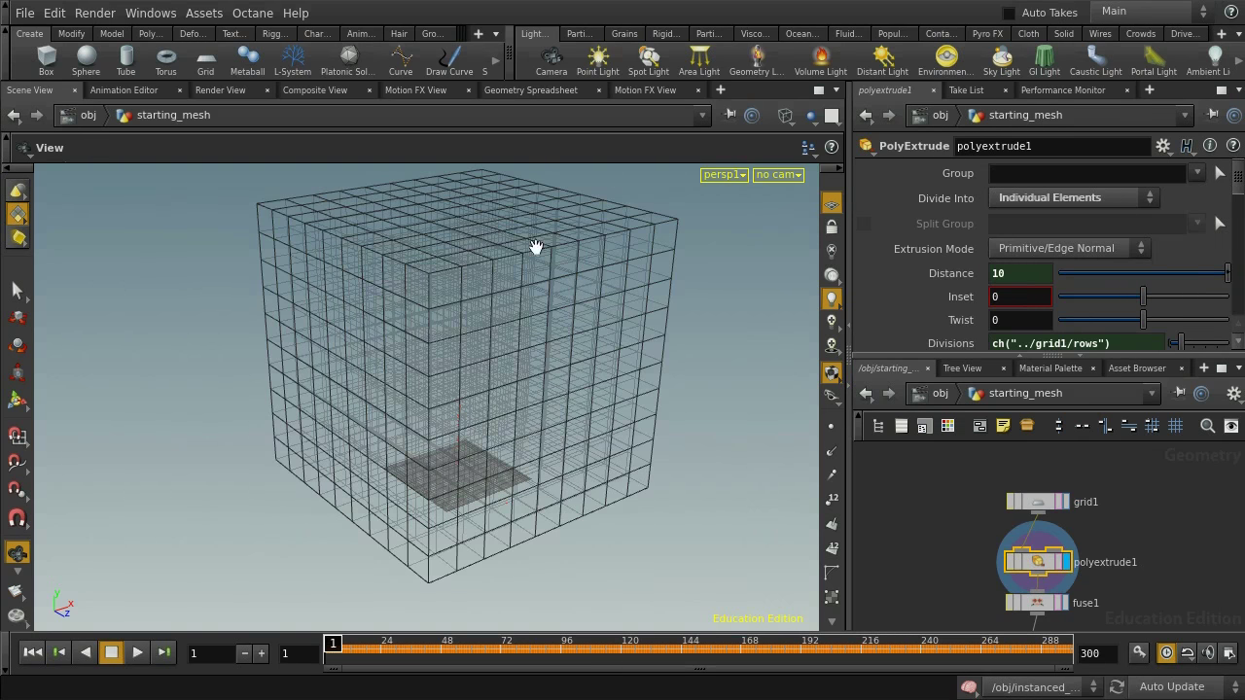
{"action": "left_click", "coordinate": [957, 342], "text": "ctrl+shift"}
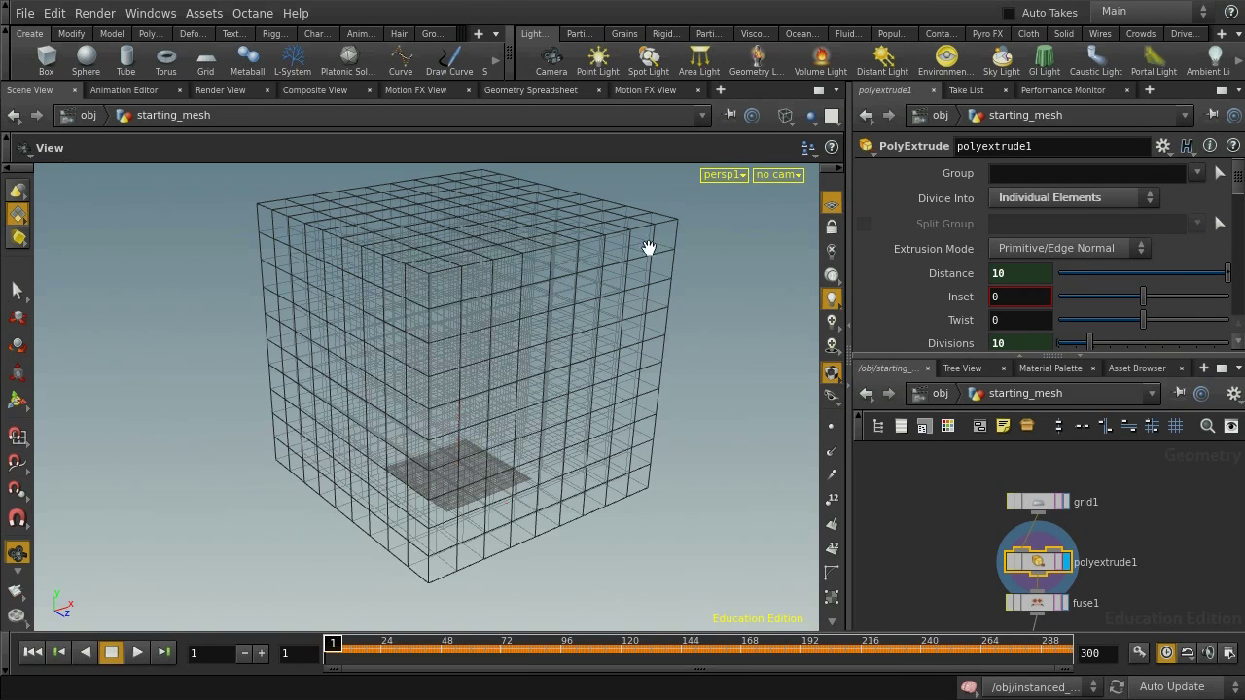
- Try Connected Components as polyextrude1's Divide Into mode and inspect the resulting extrusion and its output geometry options
{"action": "middle_click_drag", "start_coordinate": [1145, 599], "coordinate": [1160, 509]}
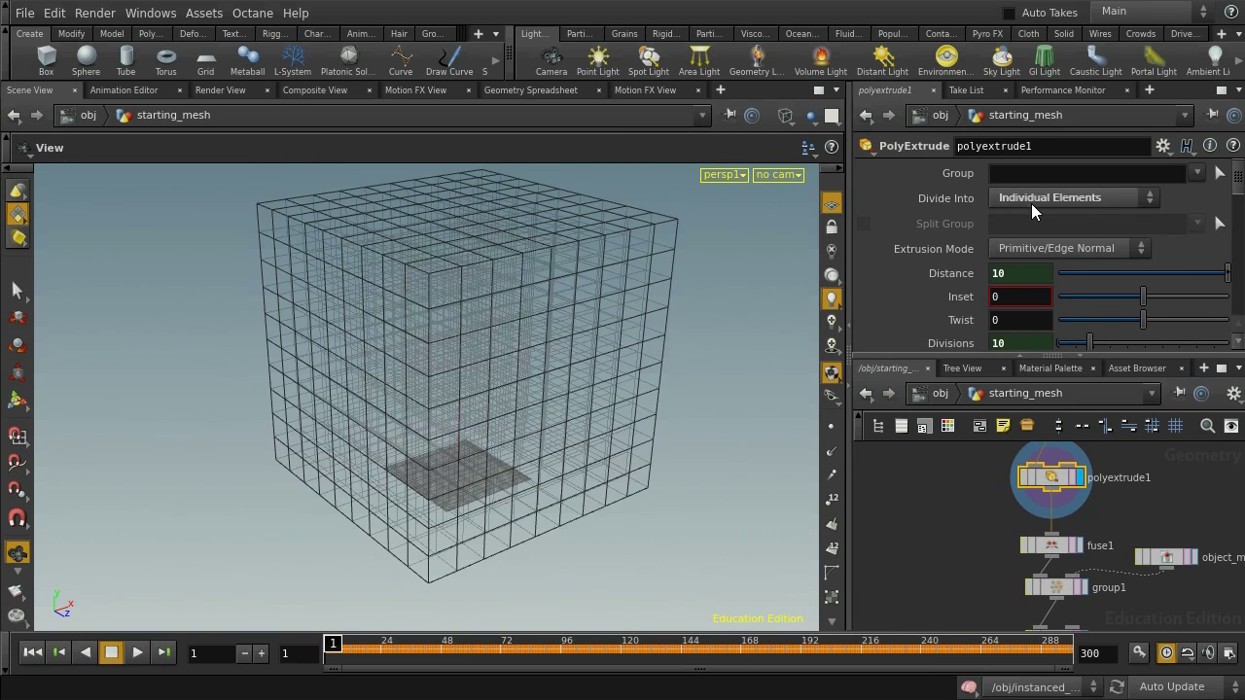
{"action": "left_click", "coordinate": [1093, 200]}
{"action": "left_click", "coordinate": [1080, 236]}
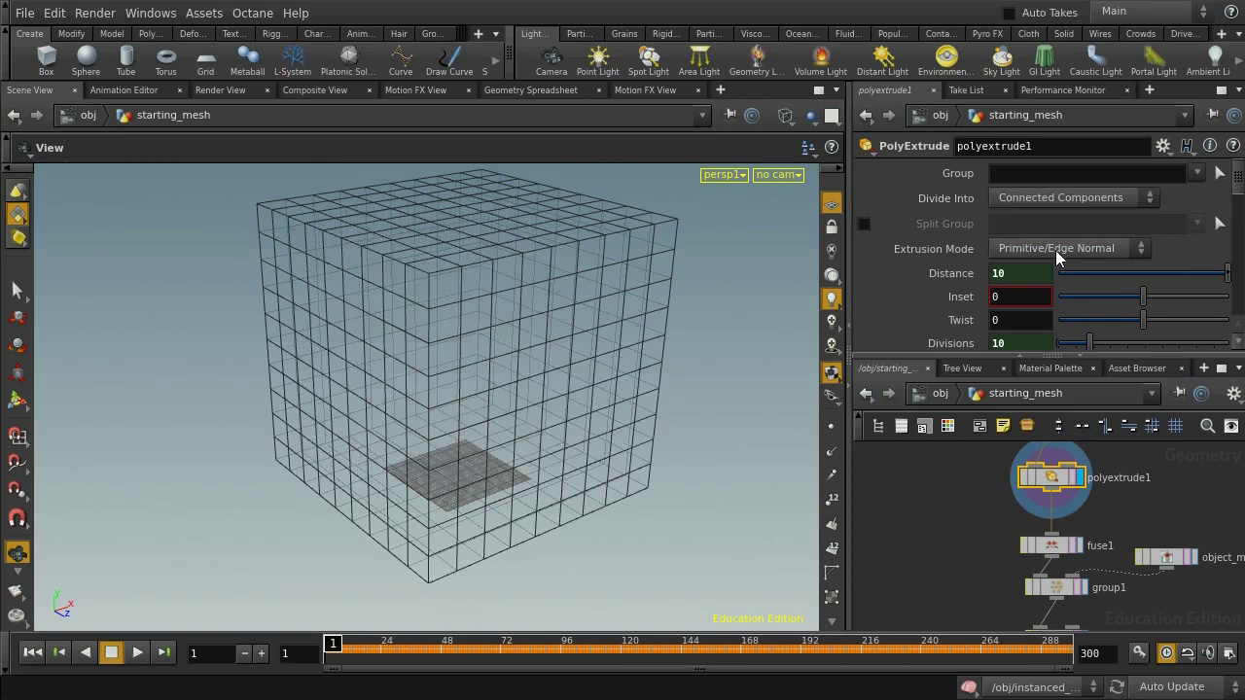
{"action": "mouse_move", "coordinate": [648, 563]}
{"action": "left_mouse_down"}
{"action": "mouse_move", "coordinate": [711, 425]}
{"action": "mouse_move", "coordinate": [684, 500]}
{"action": "mouse_move", "coordinate": [627, 555]}
{"action": "left_mouse_up"}
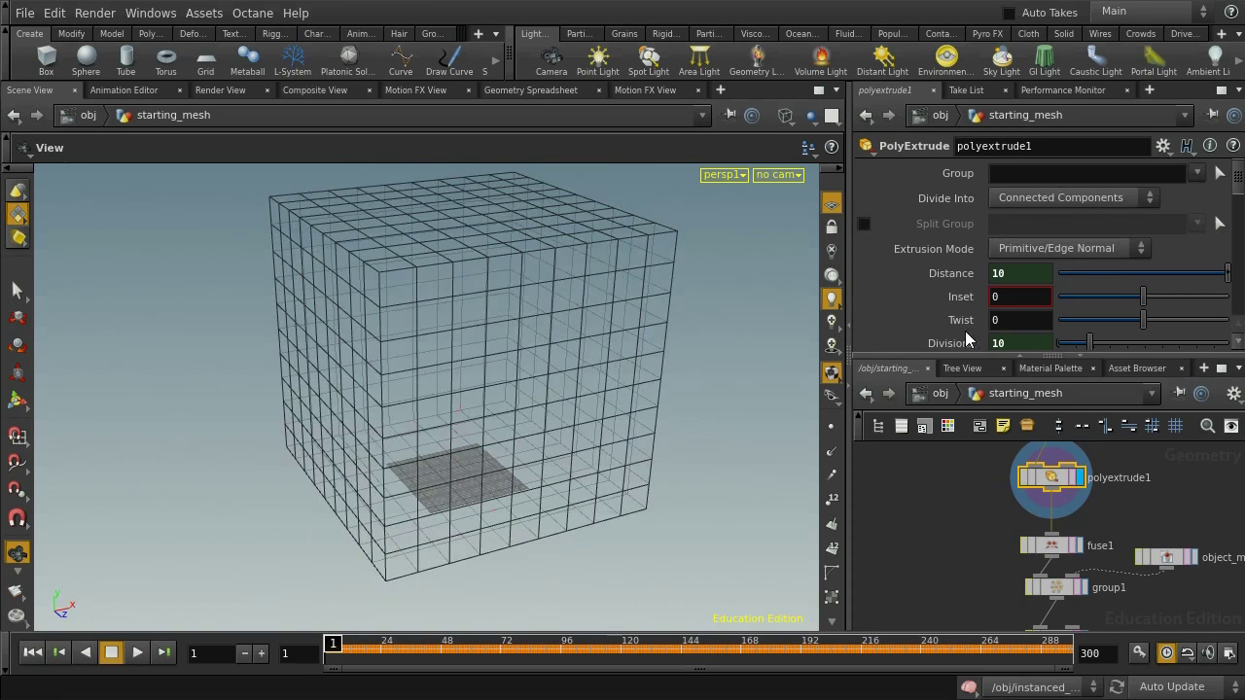
{"action": "scroll", "coordinate": [1237, 204], "scroll_direction": "down", "scroll_amount": 2}
{"action": "scroll", "coordinate": [1237, 204], "scroll_direction": "down", "scroll_amount": 5}
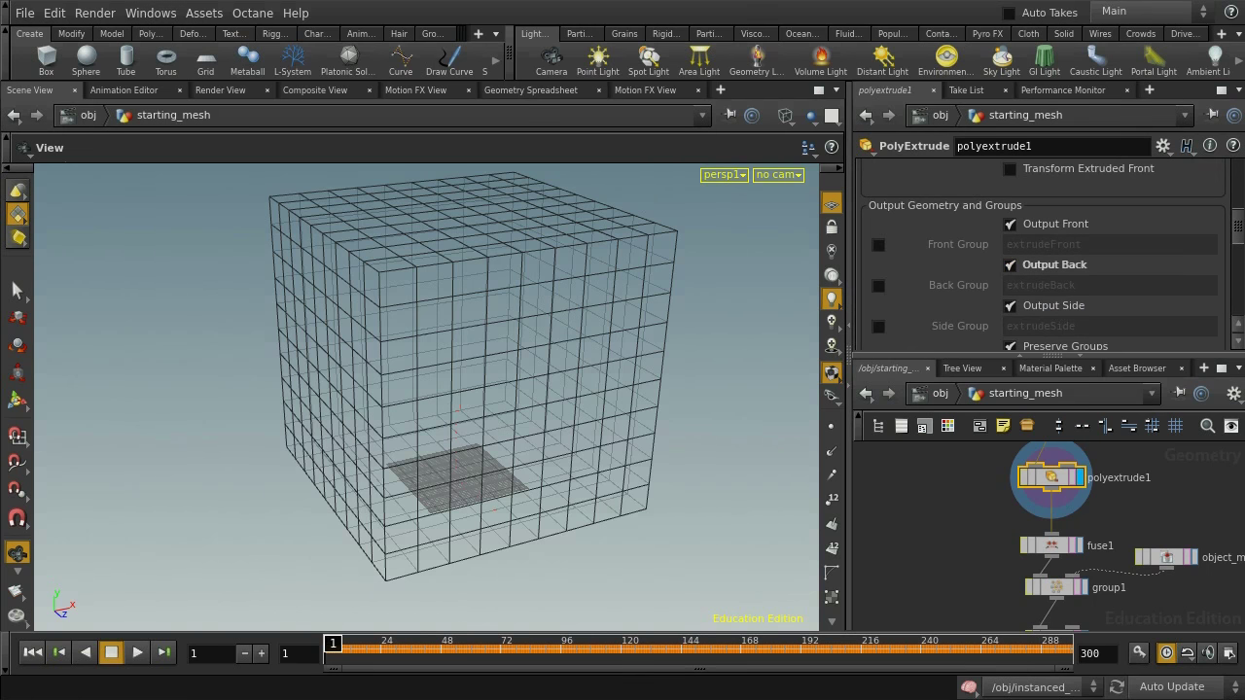
{"action": "scroll", "coordinate": [1236, 214], "scroll_direction": "up", "scroll_amount": 6}
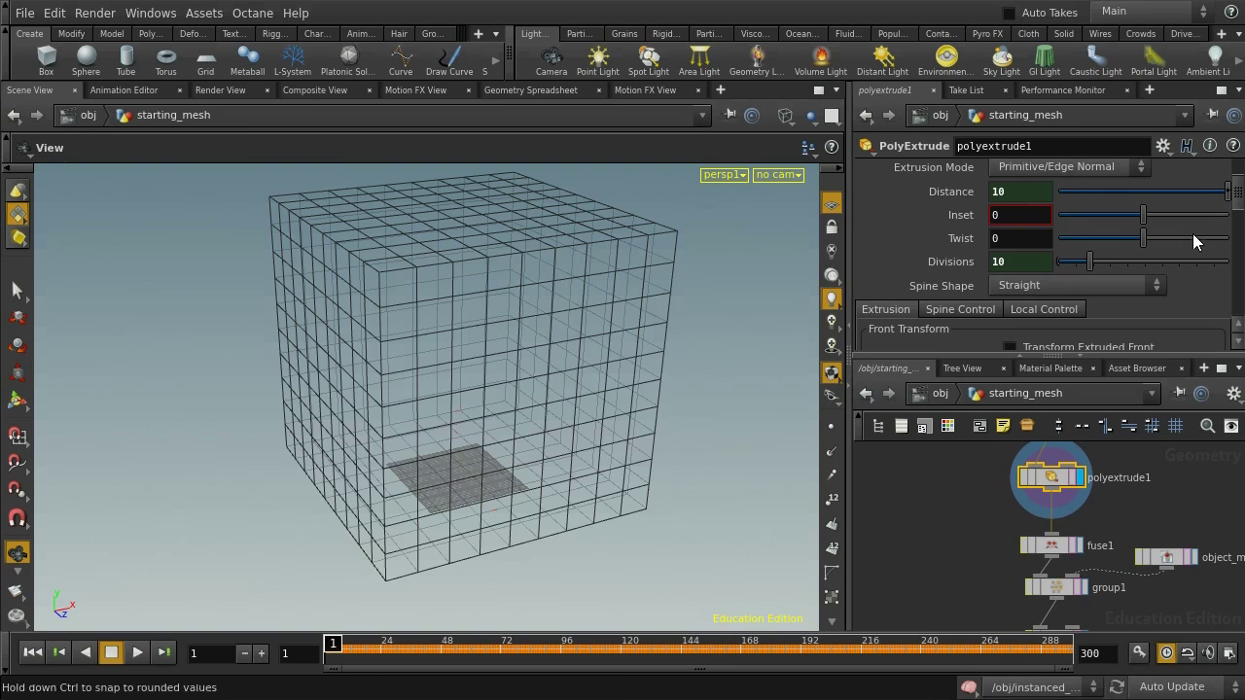
{"action": "scroll", "coordinate": [1193, 233], "scroll_direction": "up", "scroll_amount": 3}
- Set polyextrude1's Divide Into mode back to Individual Elements and inspect the internal divisions of the cube
{"action": "left_click", "coordinate": [1099, 192]}
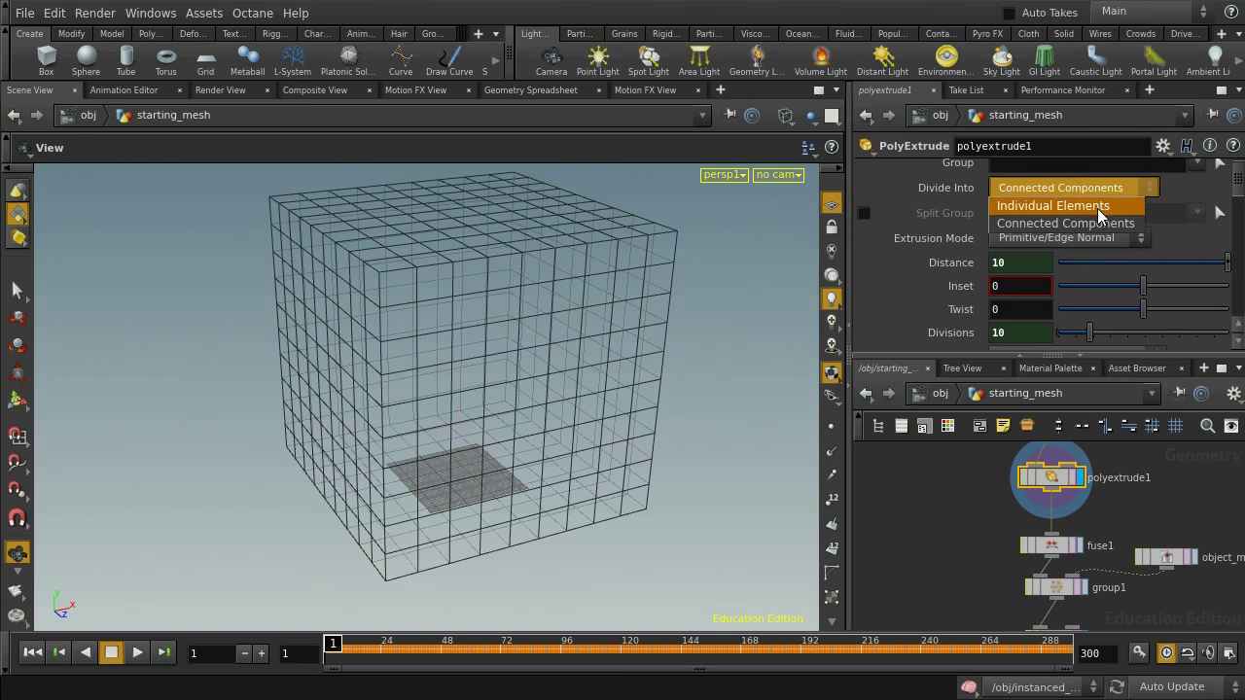
{"action": "left_click", "coordinate": [1097, 208]}
{"action": "left_click_drag", "start_coordinate": [674, 438], "coordinate": [724, 417]}
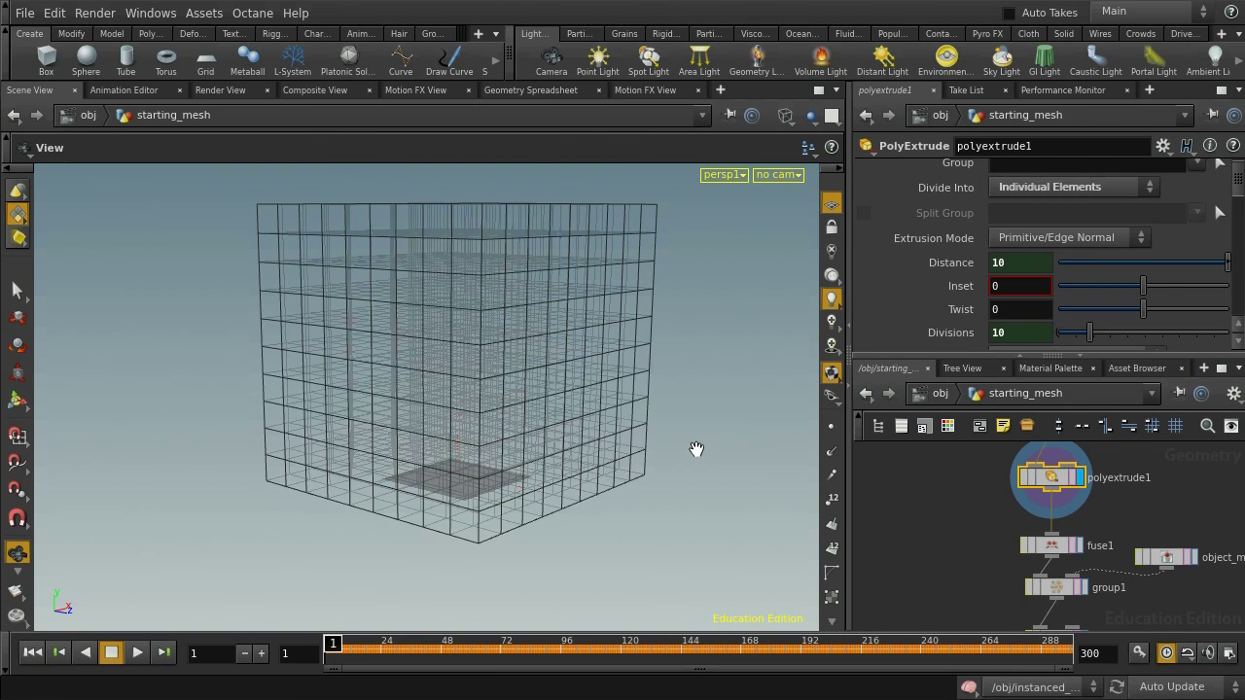
- Display the fuse1 node and show its parameters to examine how overlapping points are consolidated
{"action": "left_click", "coordinate": [1081, 546]}
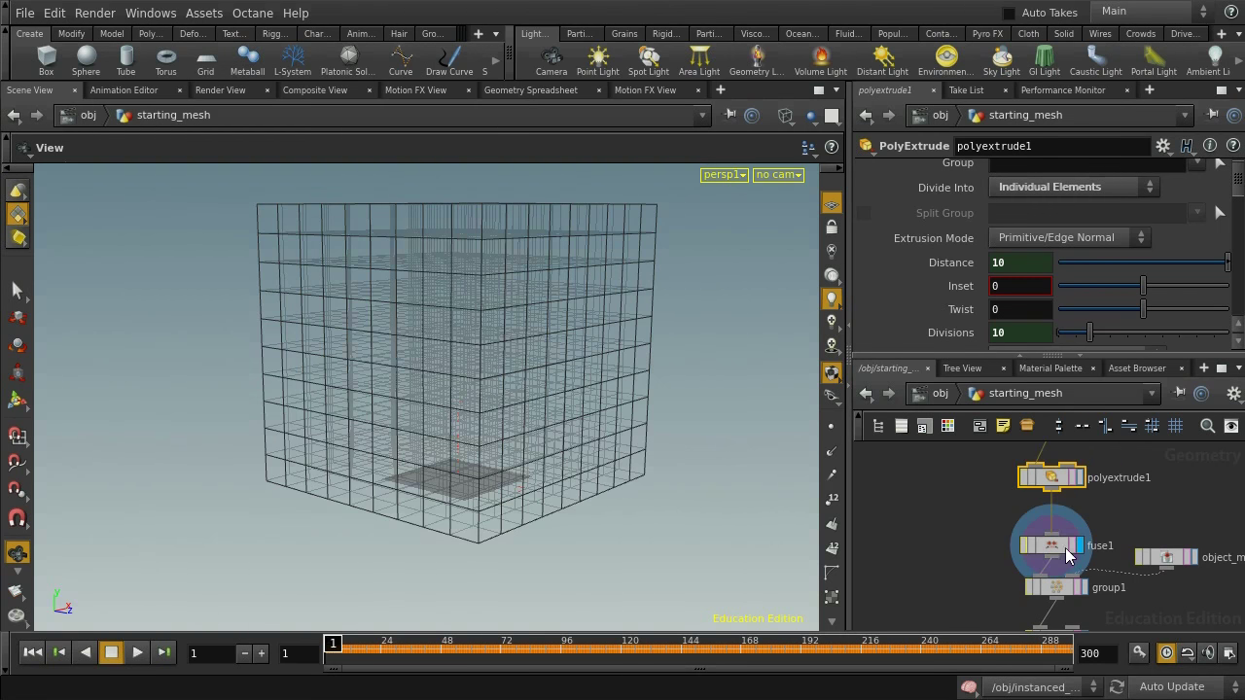
{"action": "left_click", "coordinate": [1055, 548]}
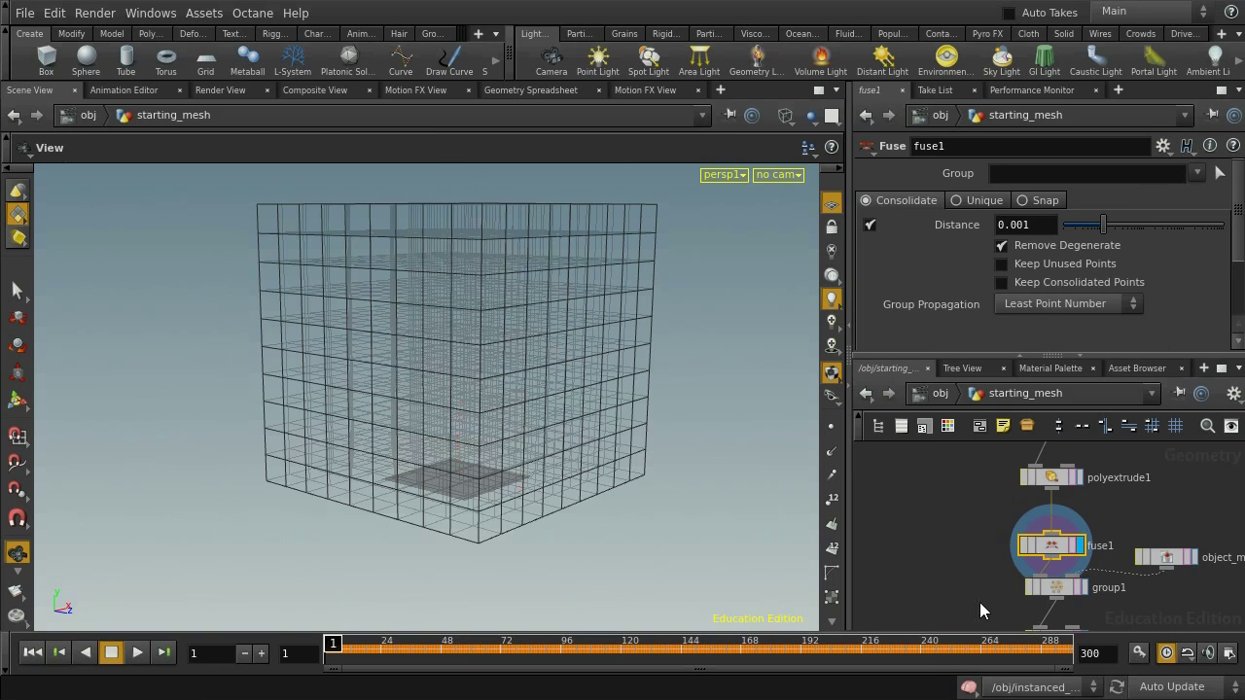
{"action": "middle_click_drag", "start_coordinate": [978, 580], "coordinate": [934, 501]}
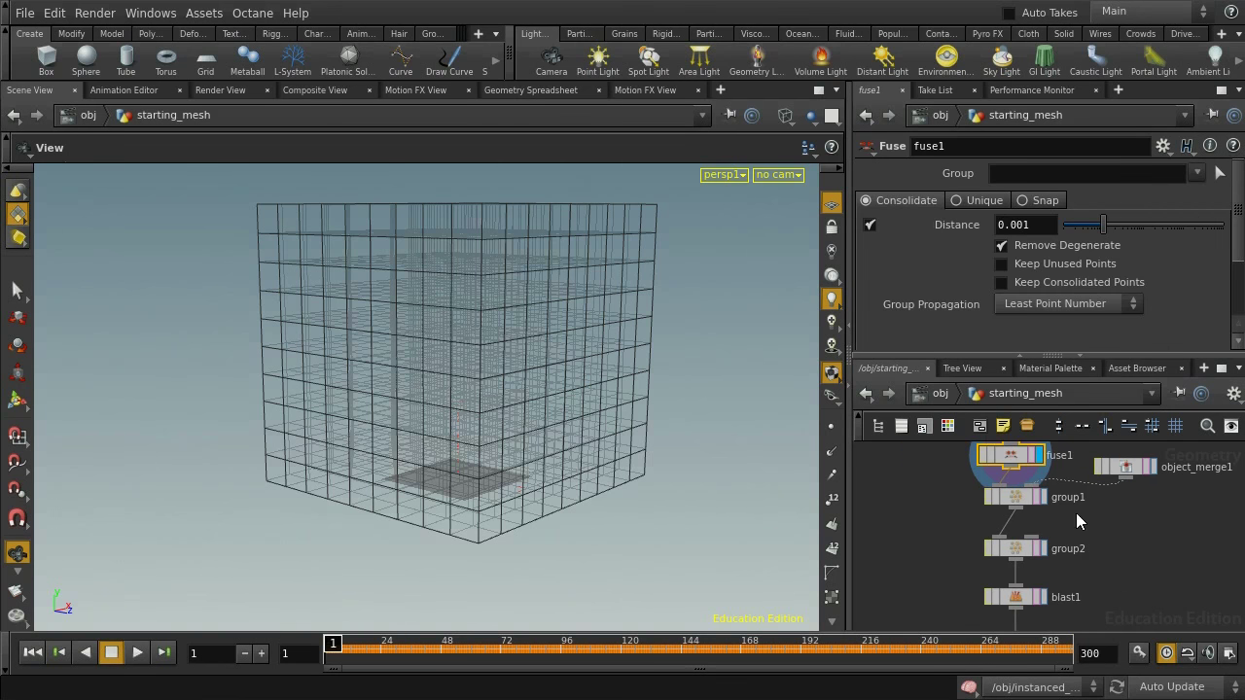
- Display group1 and examine its Bounding Object point grouping together with the object_merge1 node that supplies the bounding shape
{"action": "left_click", "coordinate": [1043, 495]}
{"action": "left_click", "coordinate": [1014, 496]}
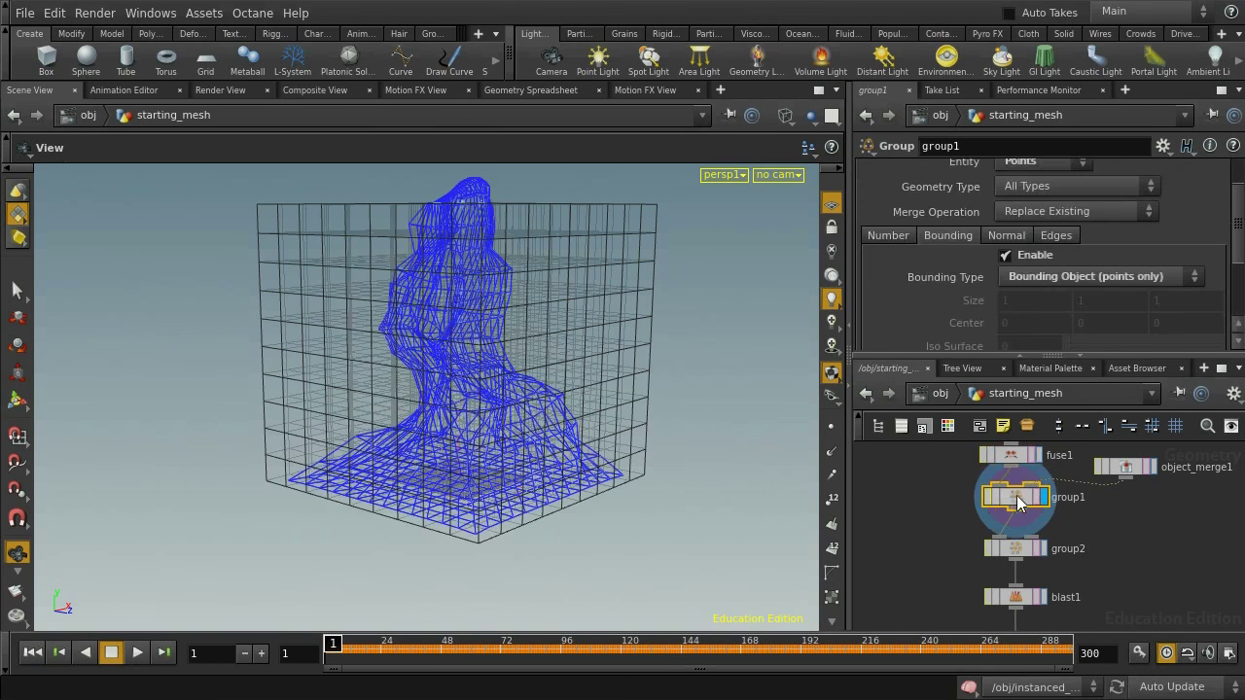
{"action": "left_click", "coordinate": [1124, 463]}
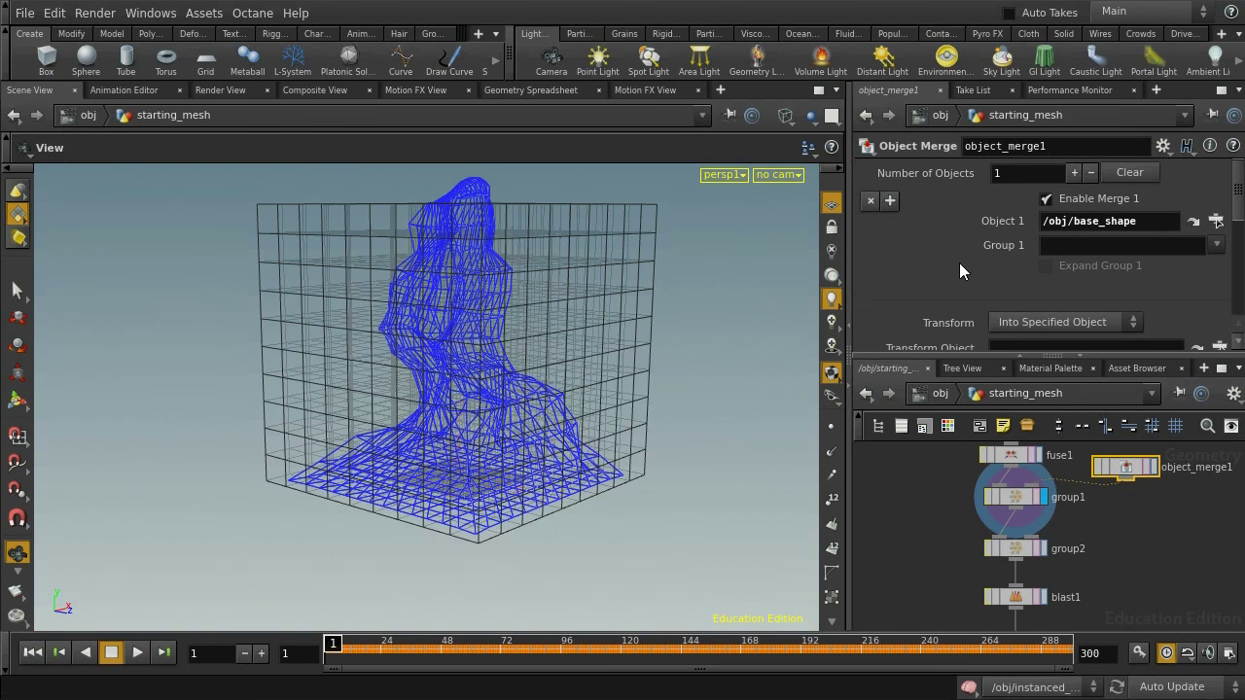
{"action": "scroll", "coordinate": [959, 262], "scroll_direction": "down", "scroll_amount": 4}
{"action": "scroll", "coordinate": [959, 262], "scroll_direction": "up", "scroll_amount": 4}
{"action": "left_click", "coordinate": [1014, 496]}
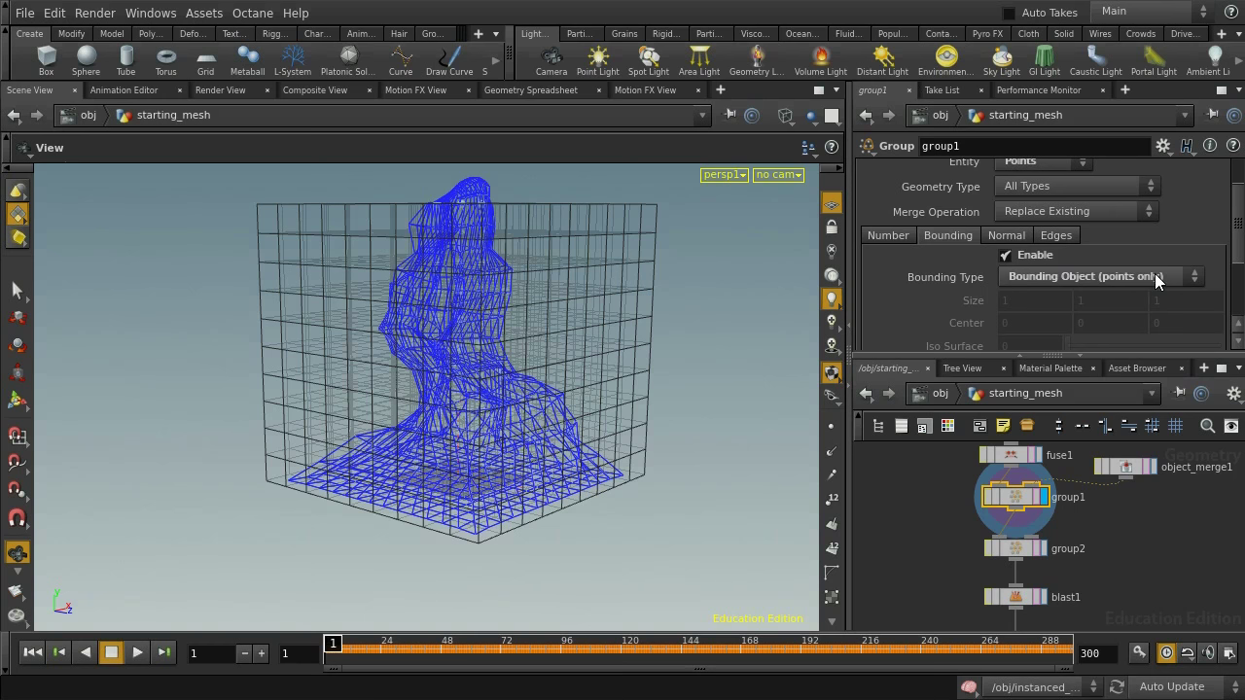
{"action": "scroll", "coordinate": [1154, 273], "scroll_direction": "up", "scroll_amount": 1}
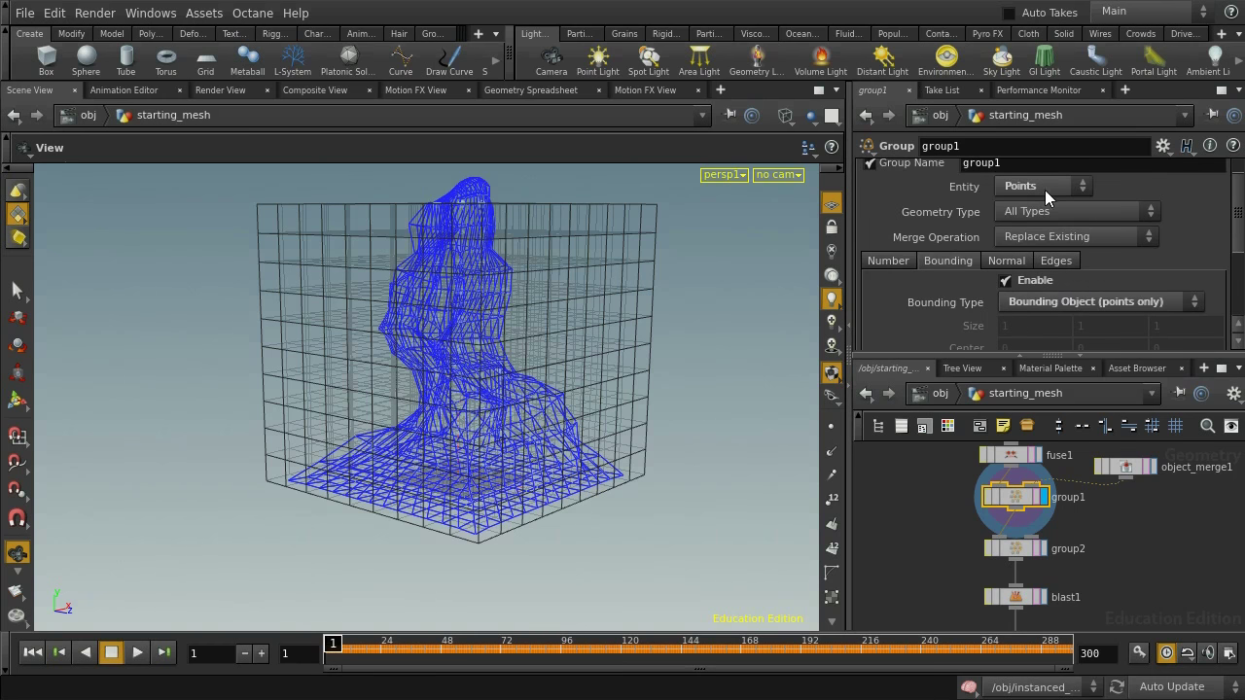
- Display group2 and inspect from below and above which points of the cube it groups
{"action": "left_click", "coordinate": [1041, 548]}
{"action": "left_click", "coordinate": [1026, 550]}
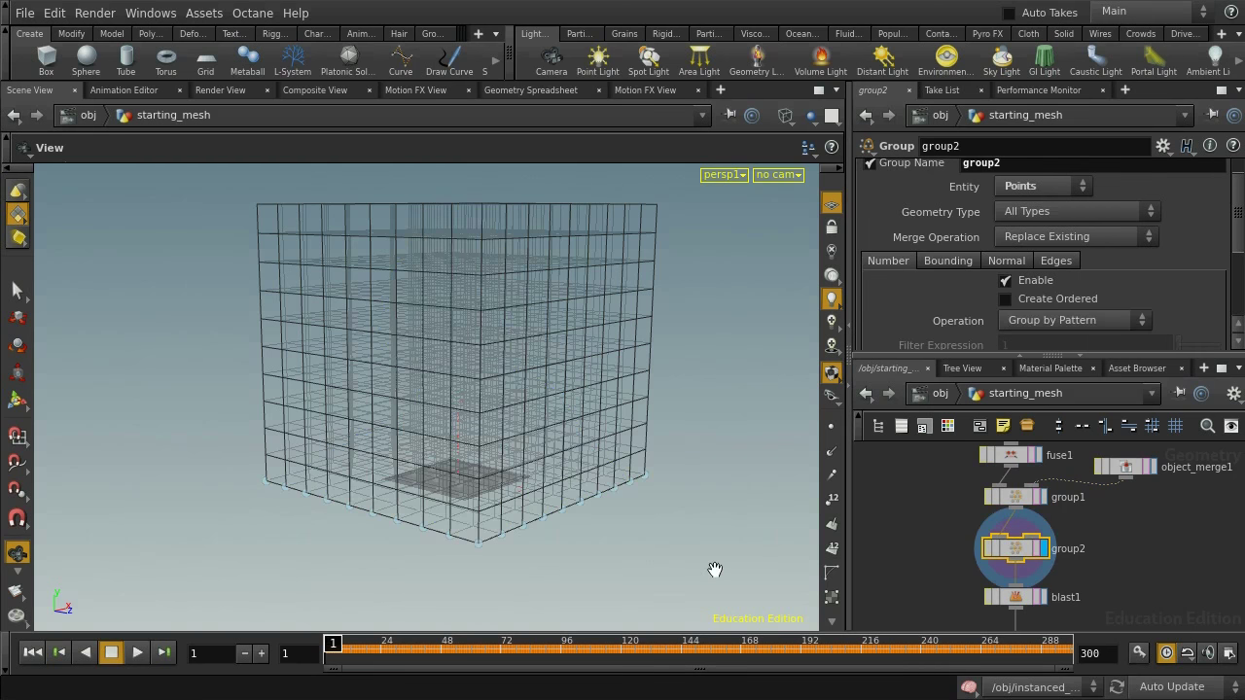
{"action": "left_click_drag", "start_coordinate": [715, 569], "coordinate": [711, 418]}
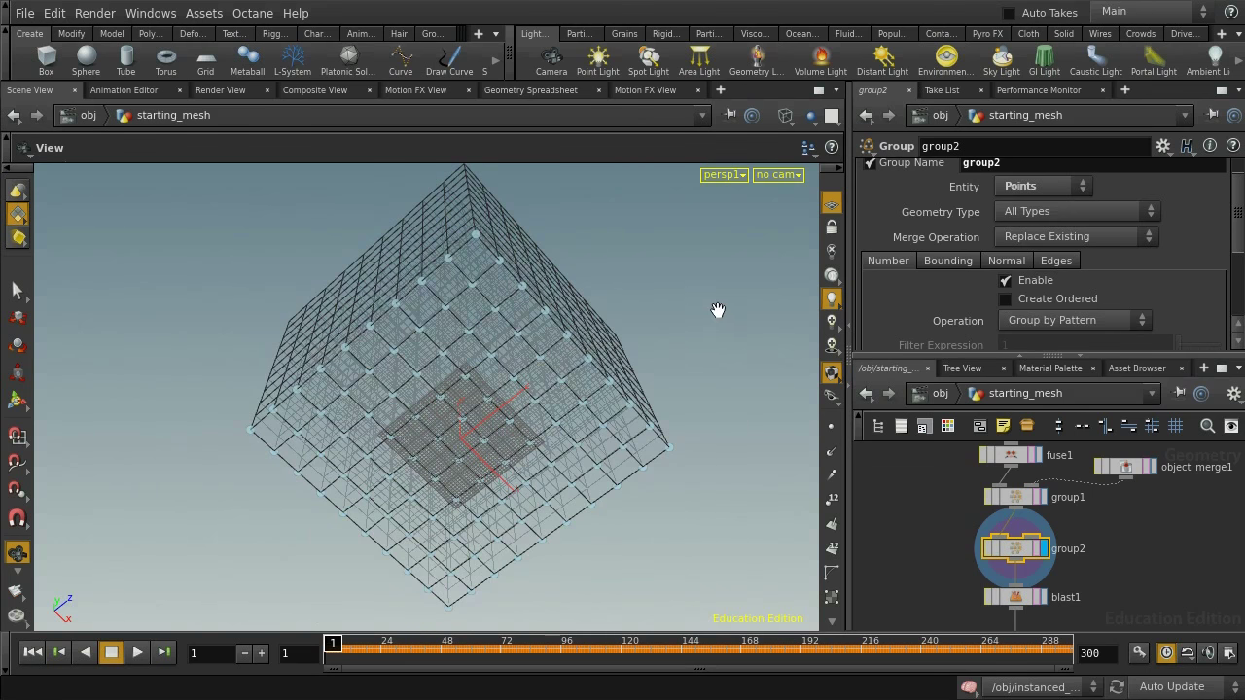
{"action": "left_click_drag", "start_coordinate": [718, 310], "coordinate": [655, 540]}
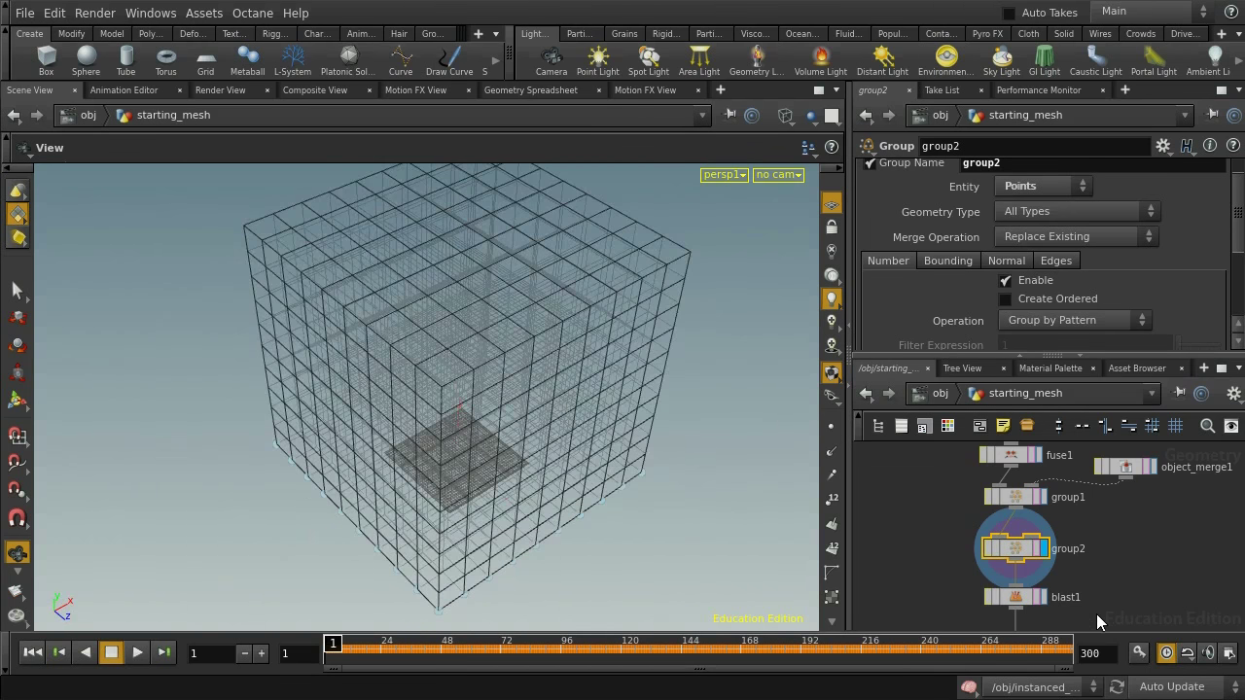
- Display blast1 with its parameters and inspect from several angles the mesh it keeps from group1 and group2
{"action": "middle_click_drag", "start_coordinate": [1120, 607], "coordinate": [1127, 470]}
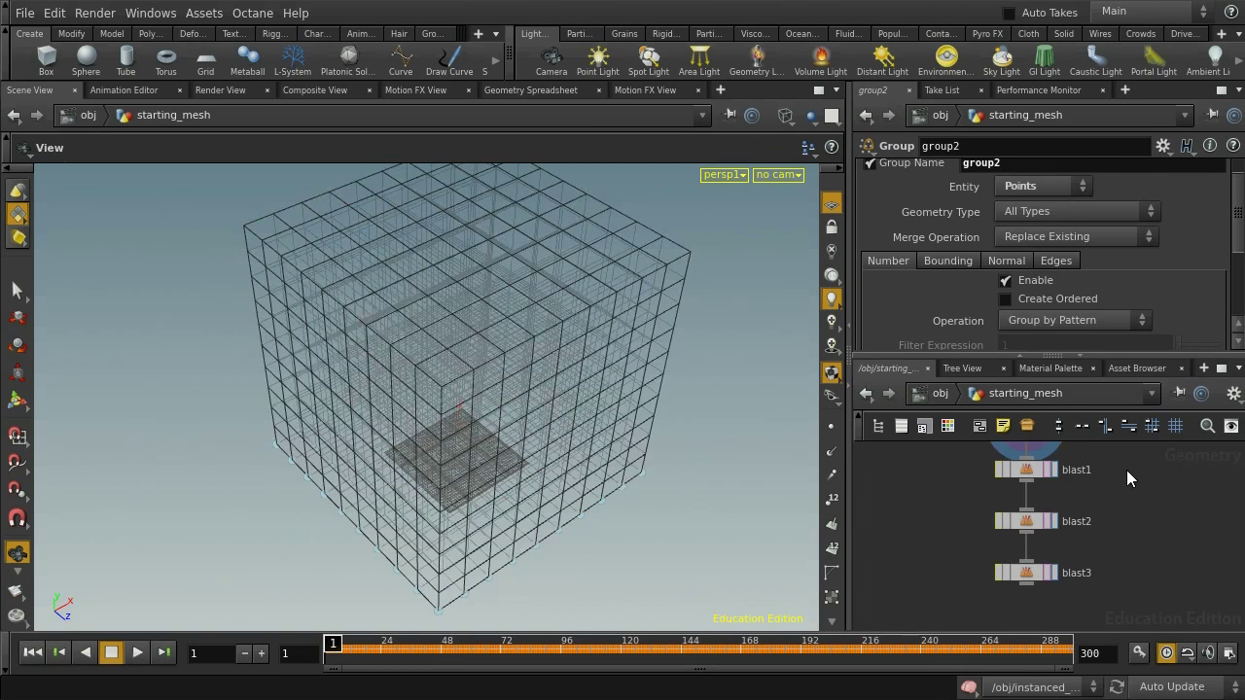
{"action": "left_click", "coordinate": [1054, 471]}
{"action": "left_click", "coordinate": [1024, 470]}
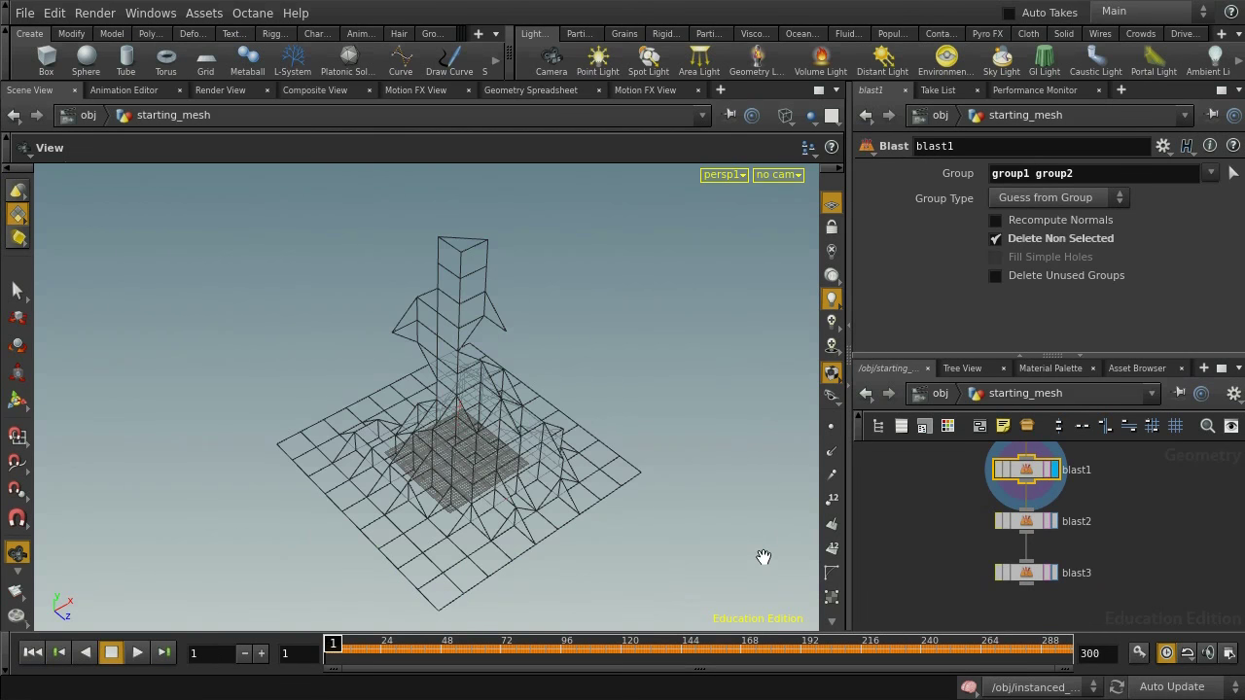
{"action": "left_click_drag", "start_coordinate": [675, 508], "coordinate": [692, 433]}
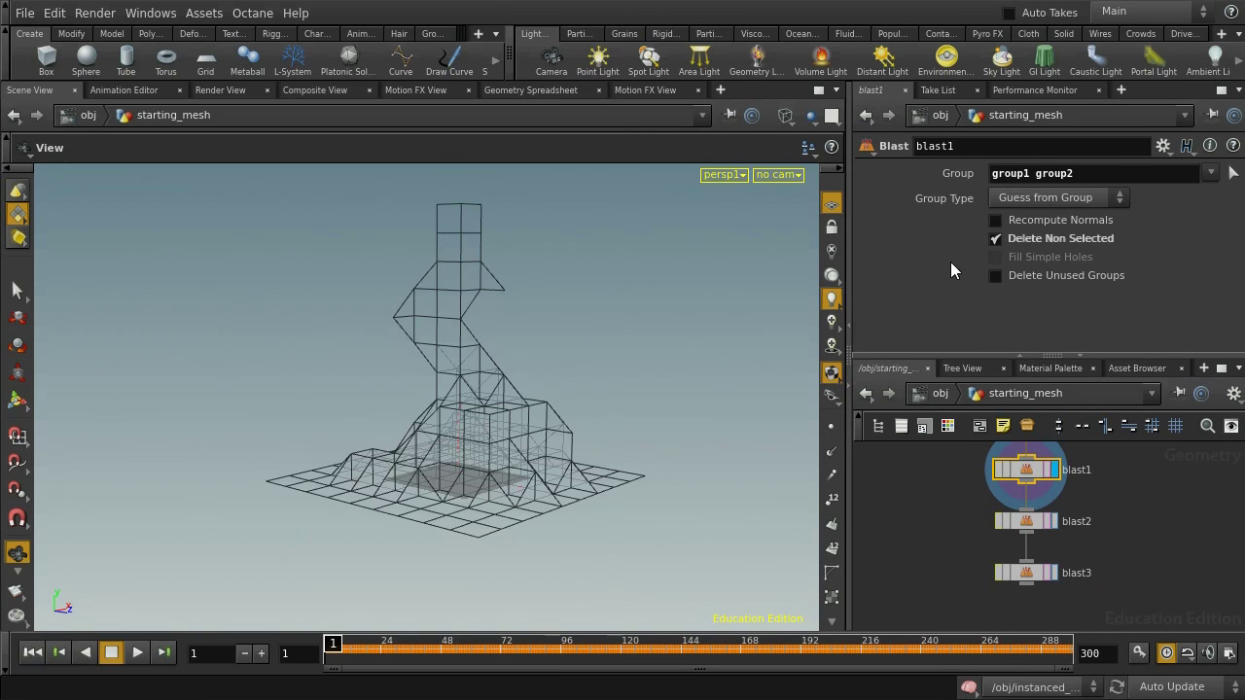
{"action": "left_click_drag", "start_coordinate": [645, 476], "coordinate": [435, 425]}
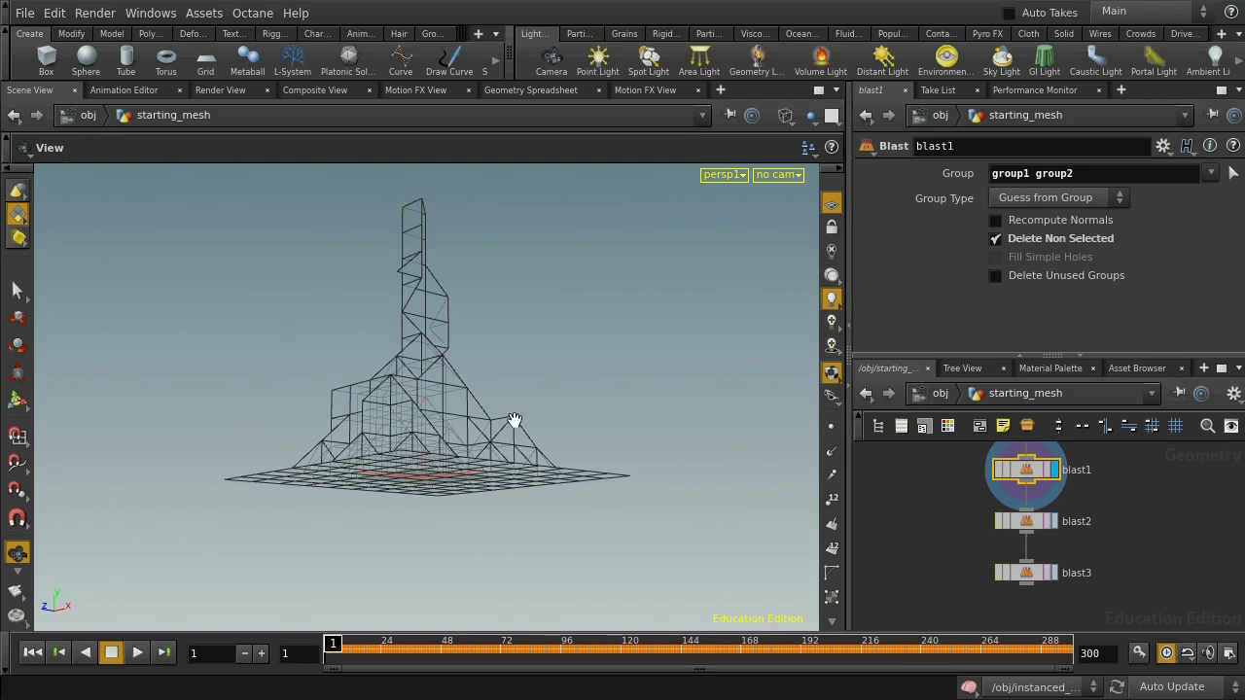
{"action": "left_click_drag", "start_coordinate": [575, 302], "coordinate": [731, 370]}
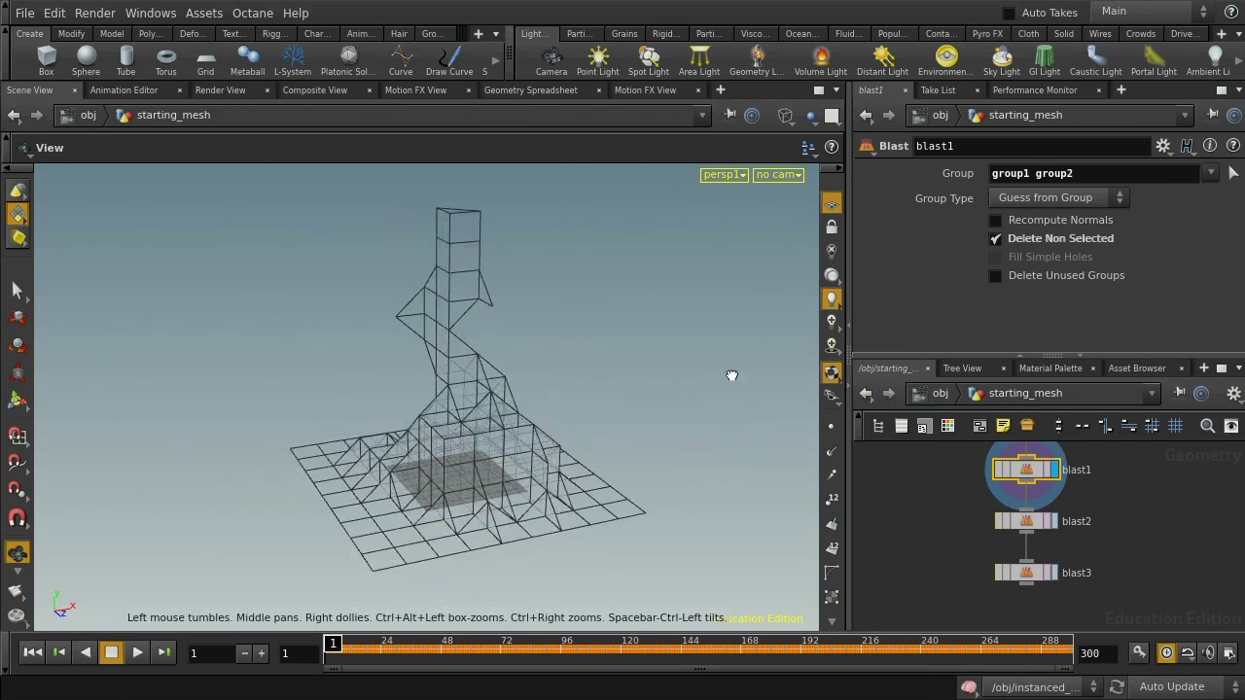
{"action": "left_click_drag", "start_coordinate": [467, 290], "coordinate": [481, 361]}
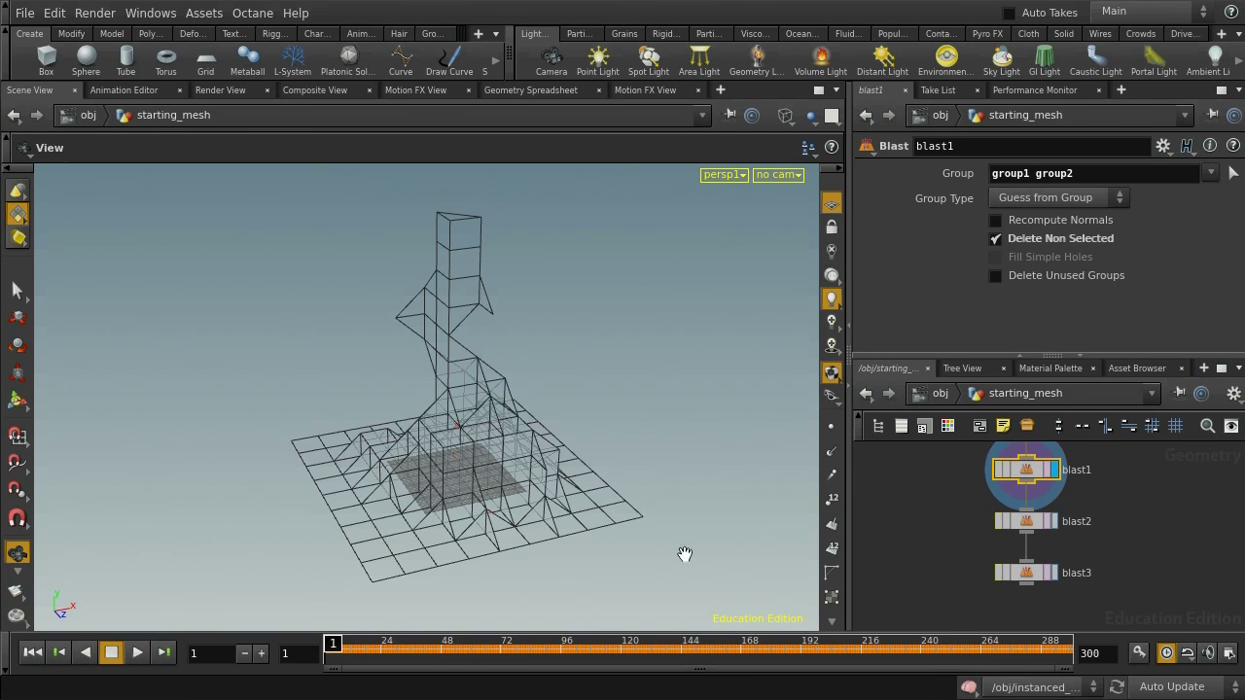
- Display blast2 and blast3 in turn and check which points each one deletes
{"action": "left_click", "coordinate": [1021, 521]}
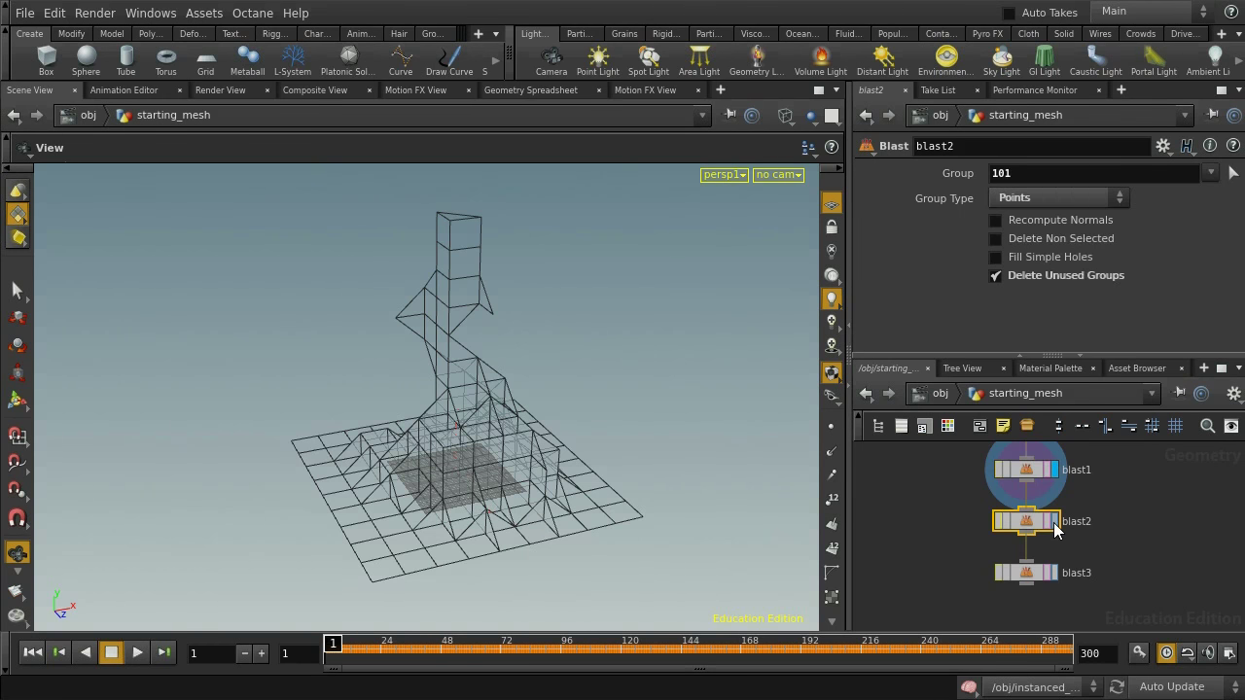
{"action": "left_click", "coordinate": [1054, 522]}
{"action": "left_click", "coordinate": [1052, 571]}
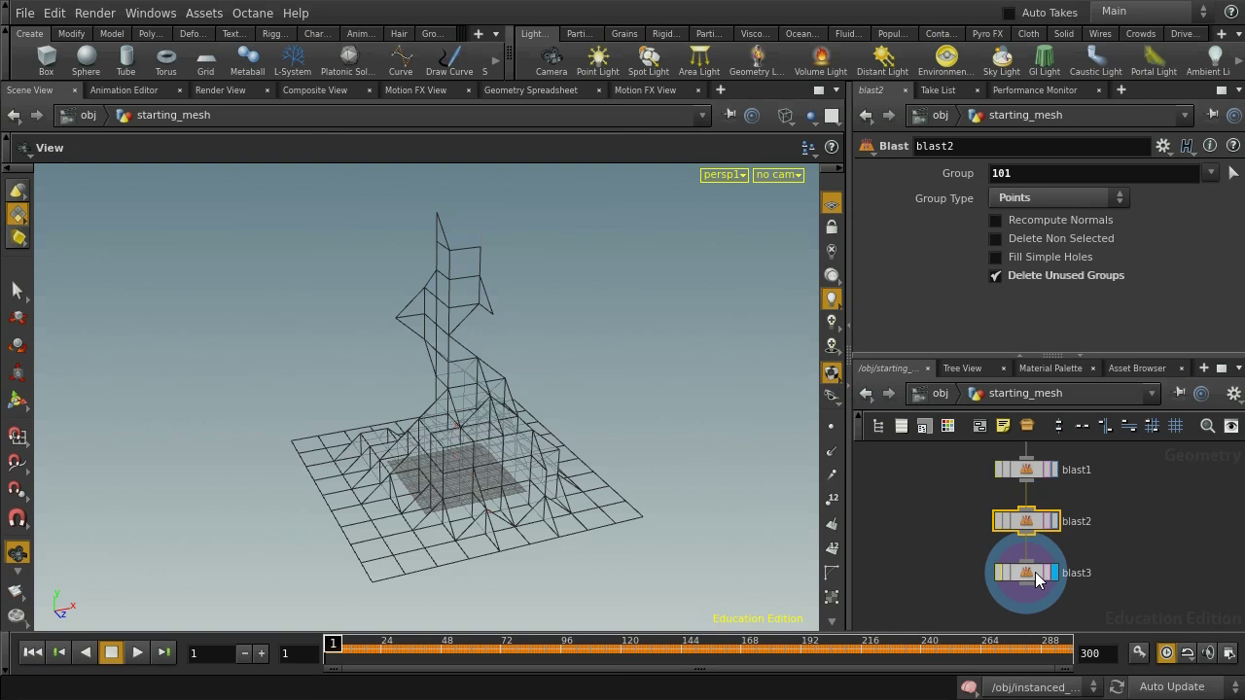
{"action": "left_click", "coordinate": [1035, 572]}
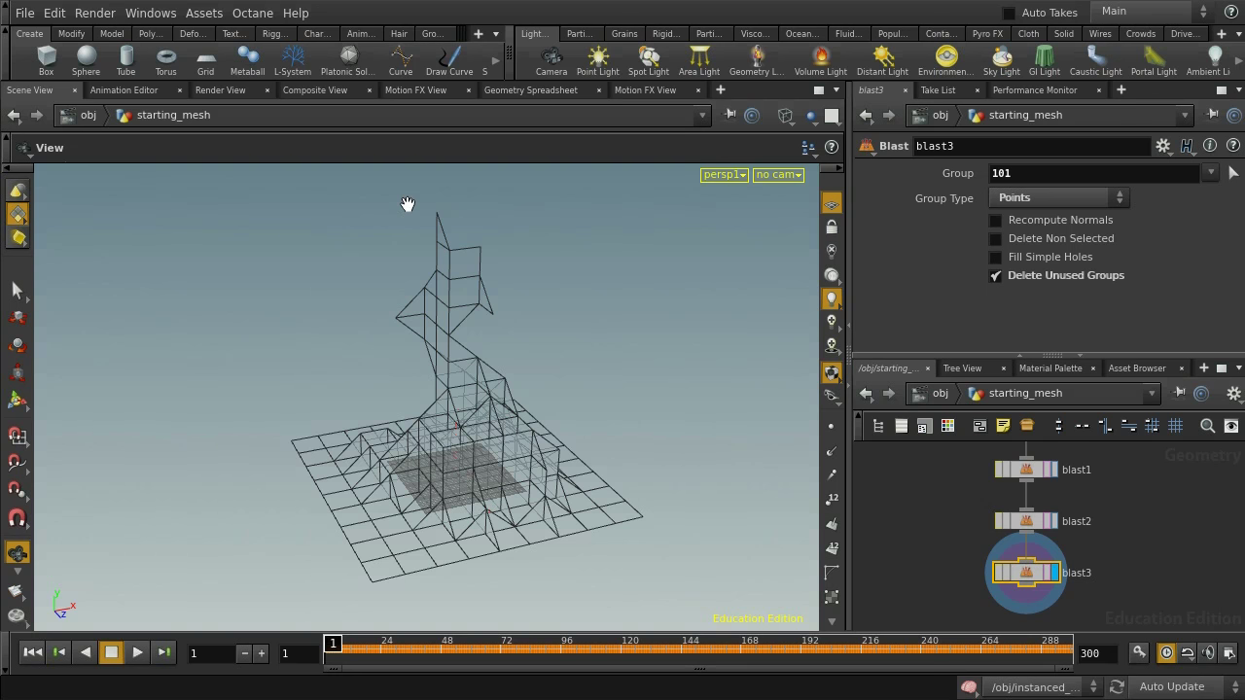
- Try deleting the topmost point of the mesh with a new Blast node, and remove that node again
{"action": "key", "text": "s"}
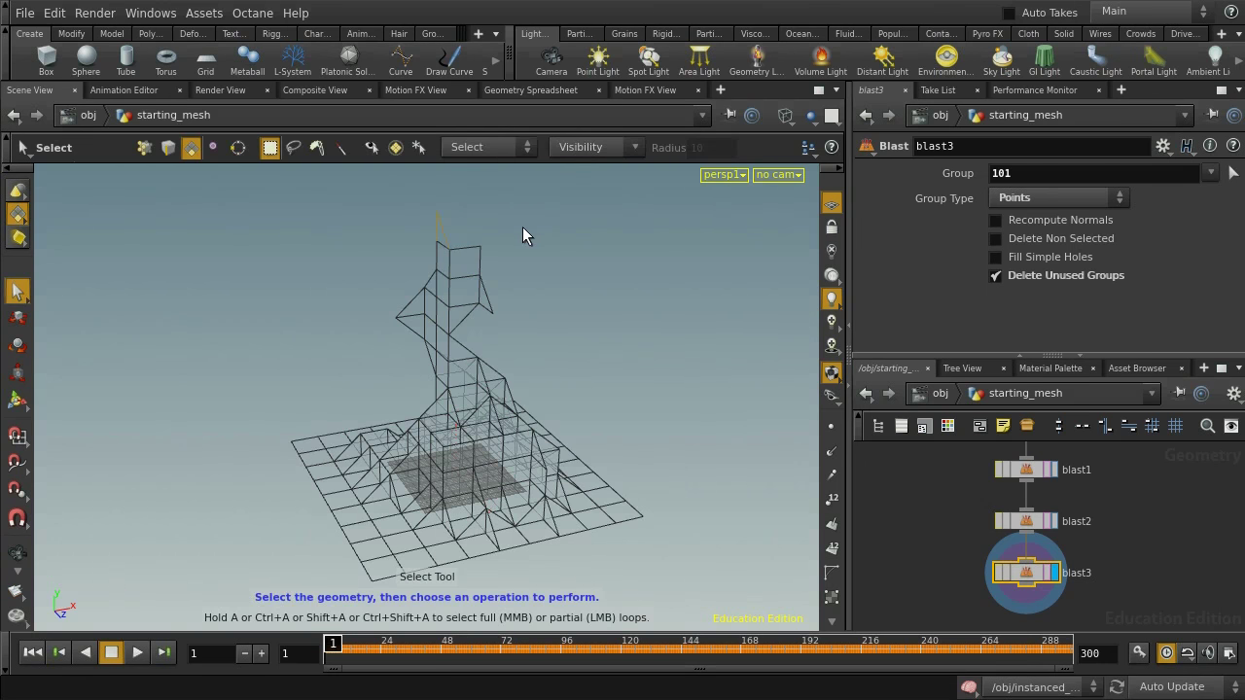
{"action": "key", "text": "ctrl+z"}
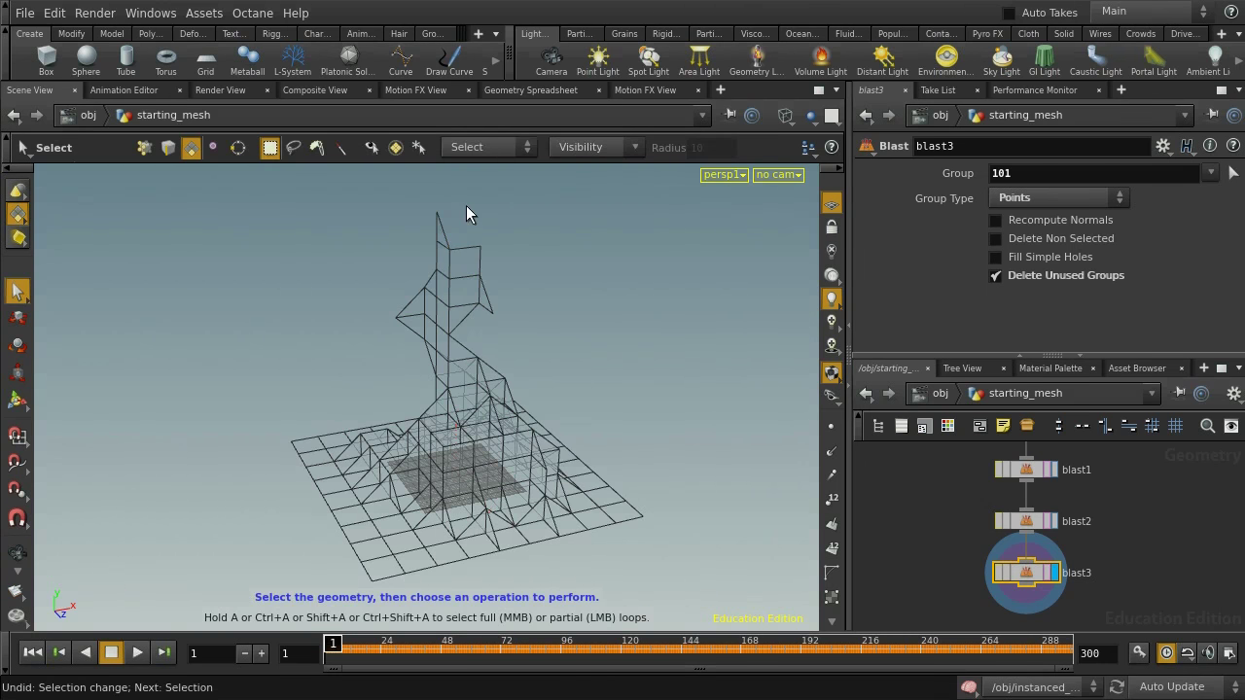
{"action": "key", "text": "1"}
{"action": "left_click_drag", "start_coordinate": [423, 191], "coordinate": [489, 237]}
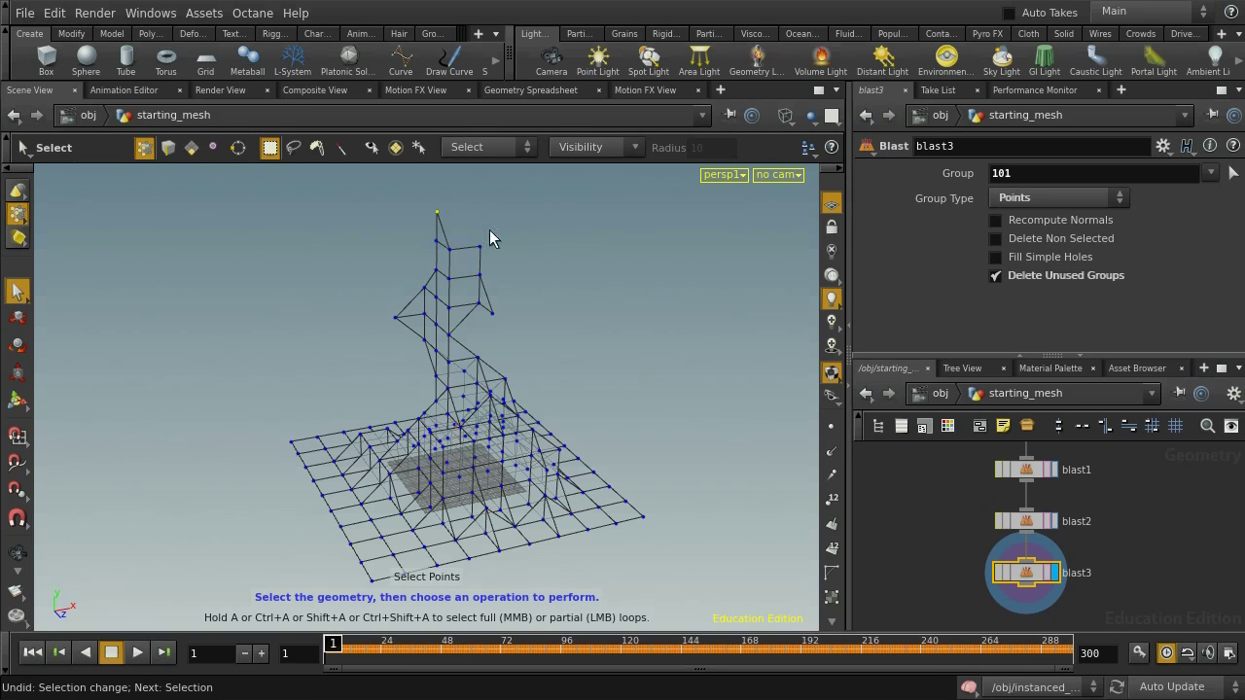
{"action": "key", "text": "Delete"}
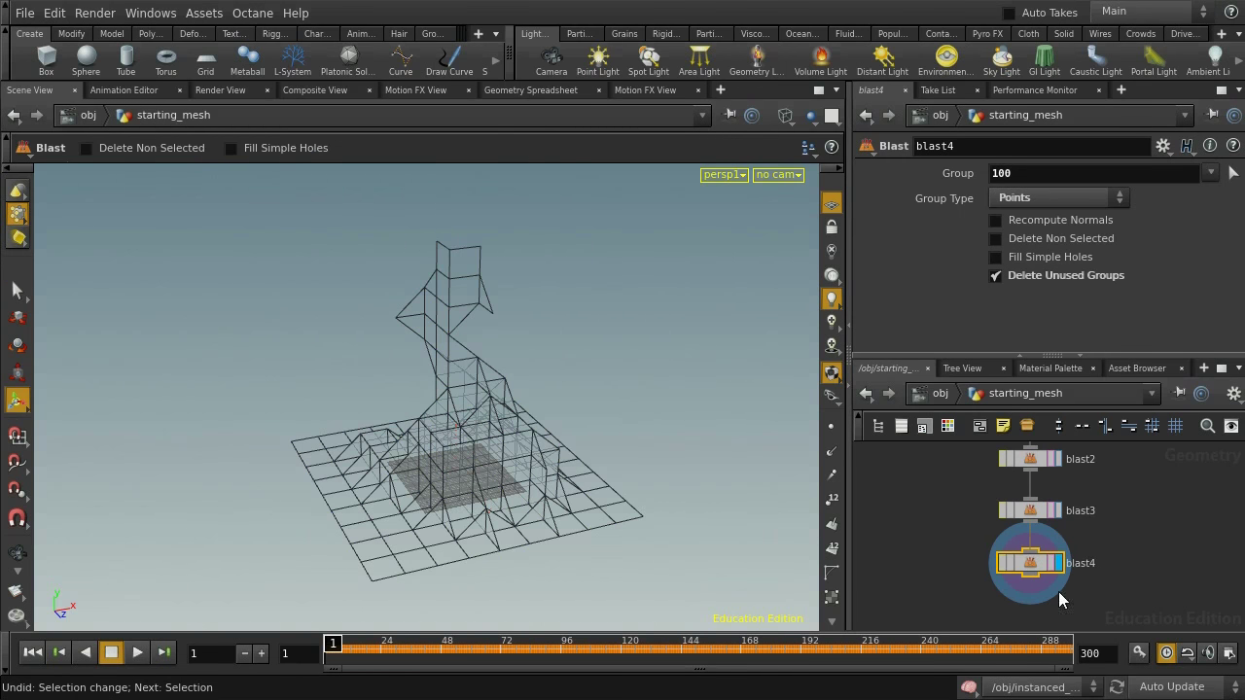
{"action": "key", "text": "Delete"}
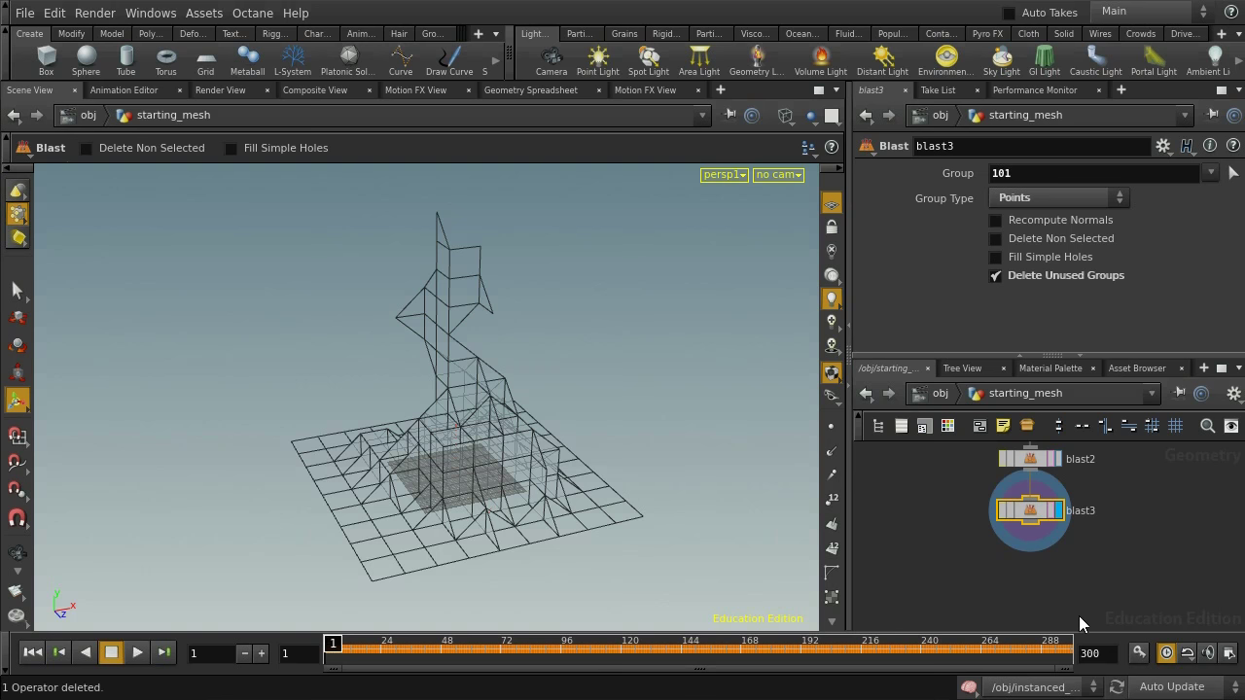
- Leave starting_mesh, open the instanced_boxes network and maximize the network editor
{"action": "left_click", "coordinate": [939, 396]}
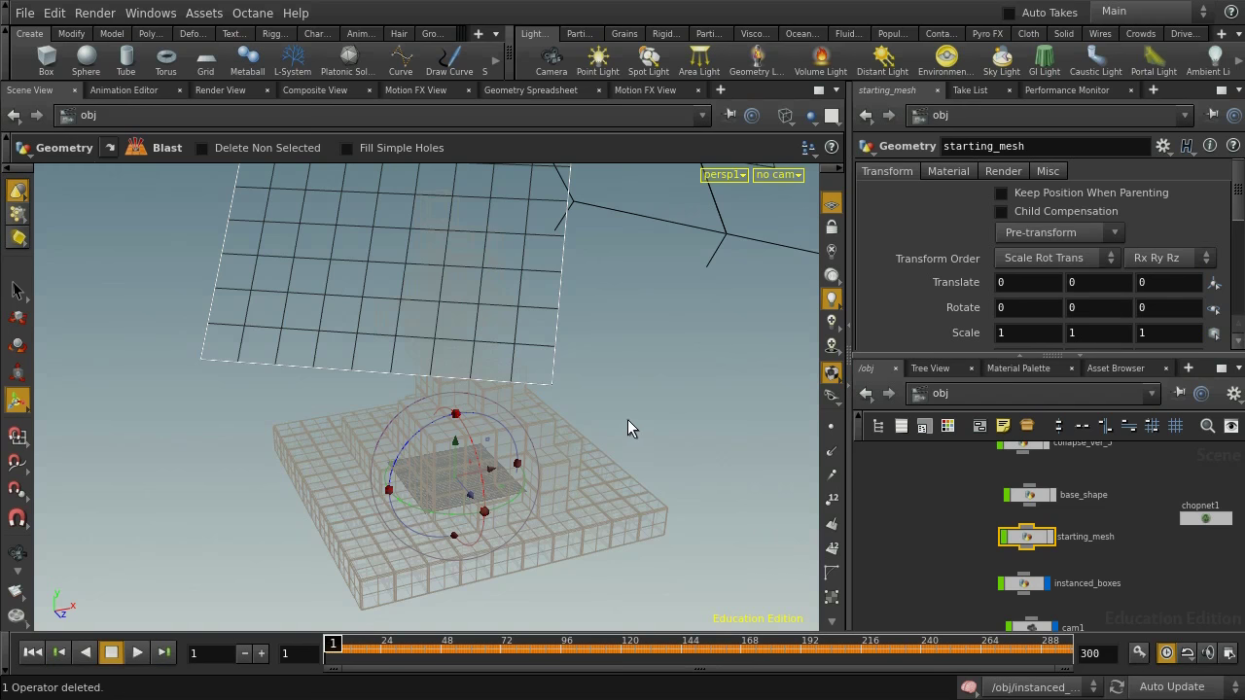
{"action": "double_click", "coordinate": [1027, 534]}
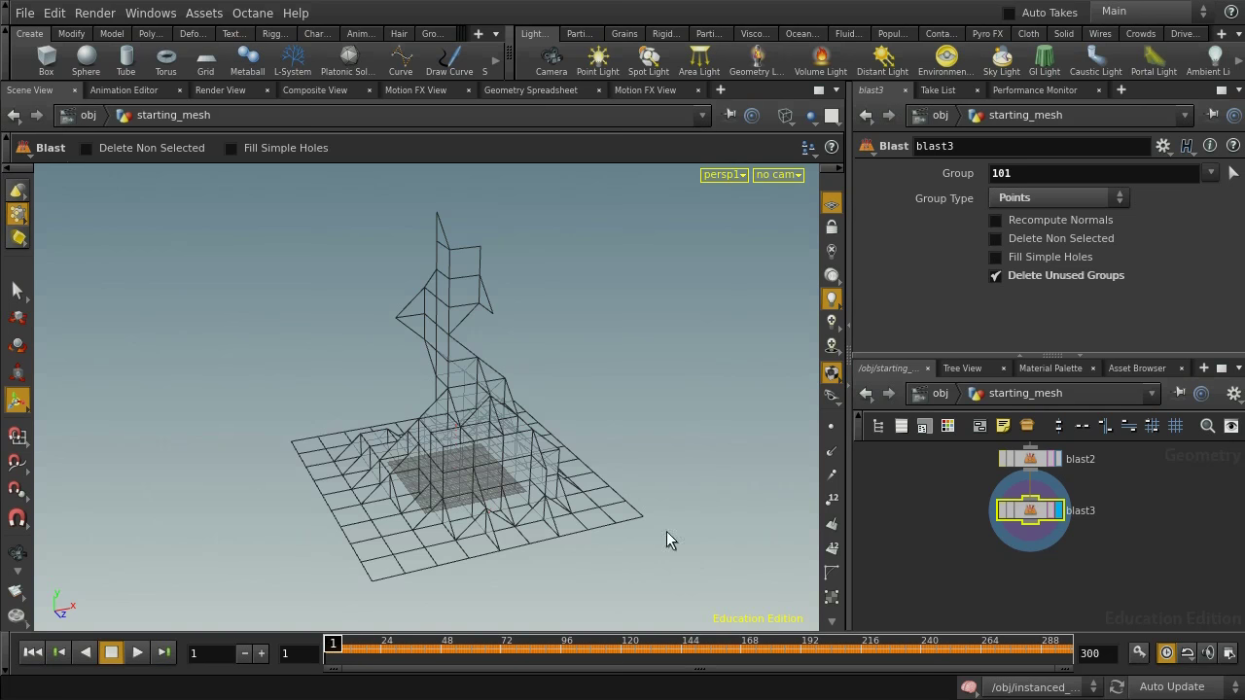
{"action": "key", "text": "u"}
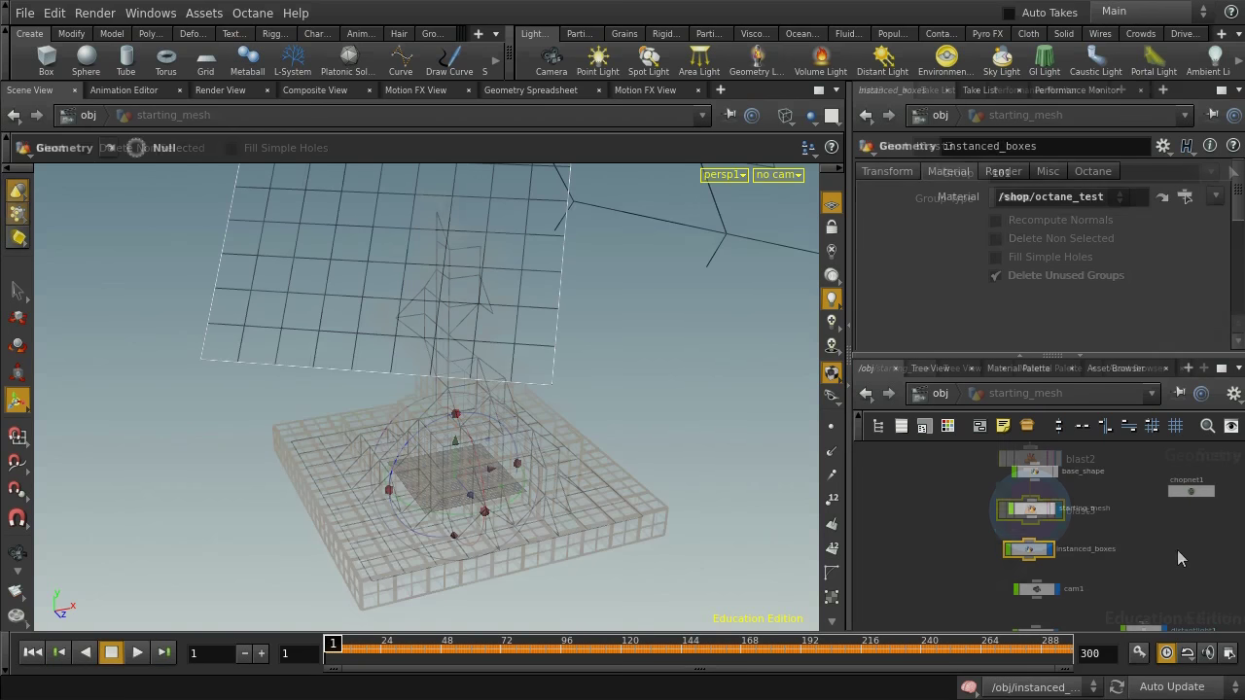
{"action": "double_click", "coordinate": [1033, 550]}
{"action": "left_click", "coordinate": [1220, 369]}
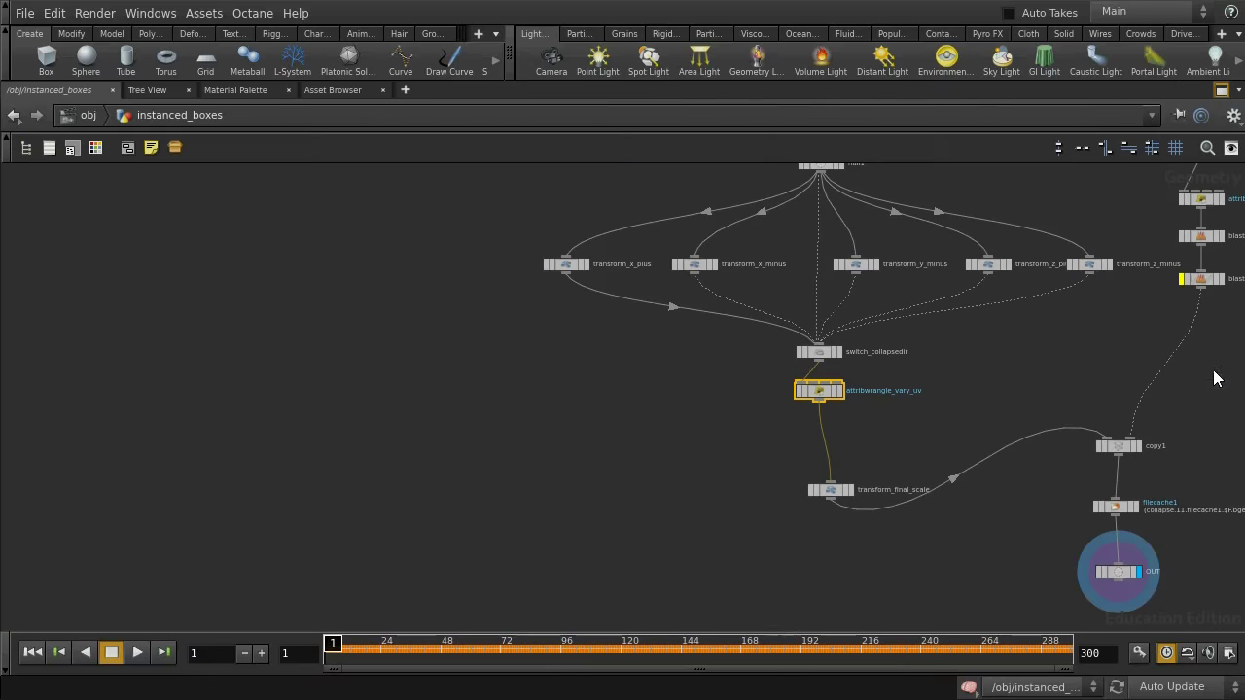
- Examine the instanced_boxes network and select the point chain from its object merge down to blast2, following it into copy1
{"action": "scroll", "coordinate": [979, 369], "scroll_direction": "down", "scroll_amount": 5}
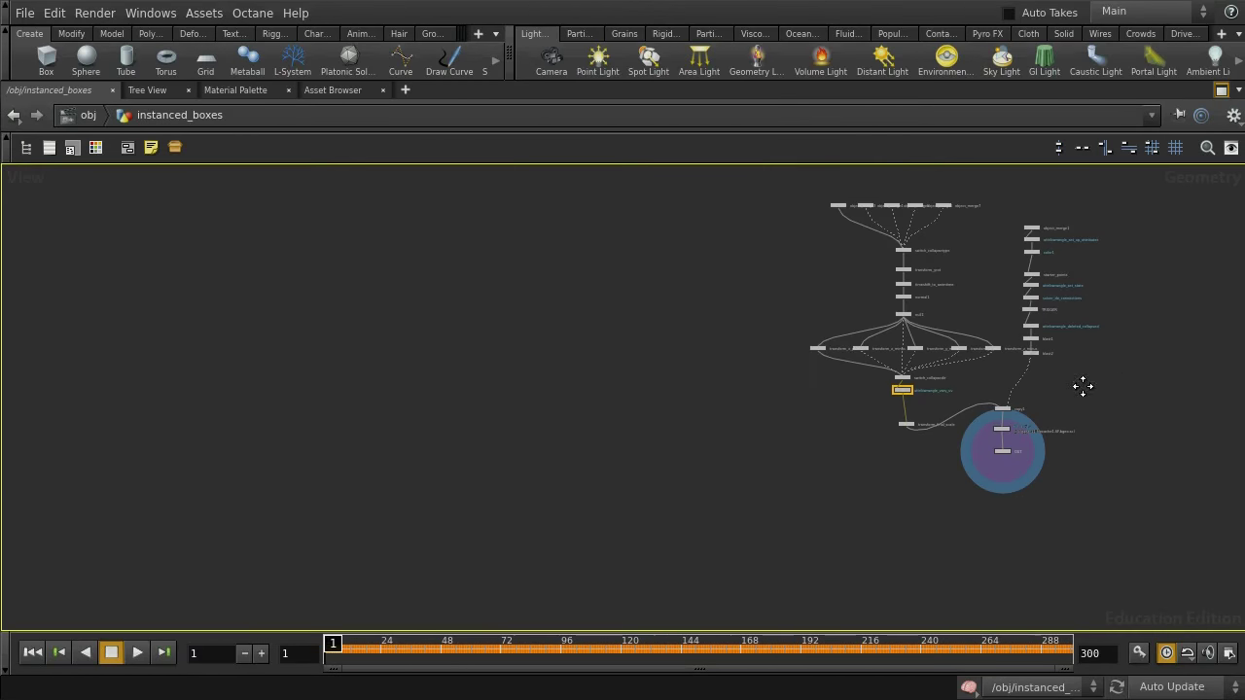
{"action": "middle_click_drag", "start_coordinate": [1081, 386], "coordinate": [809, 376]}
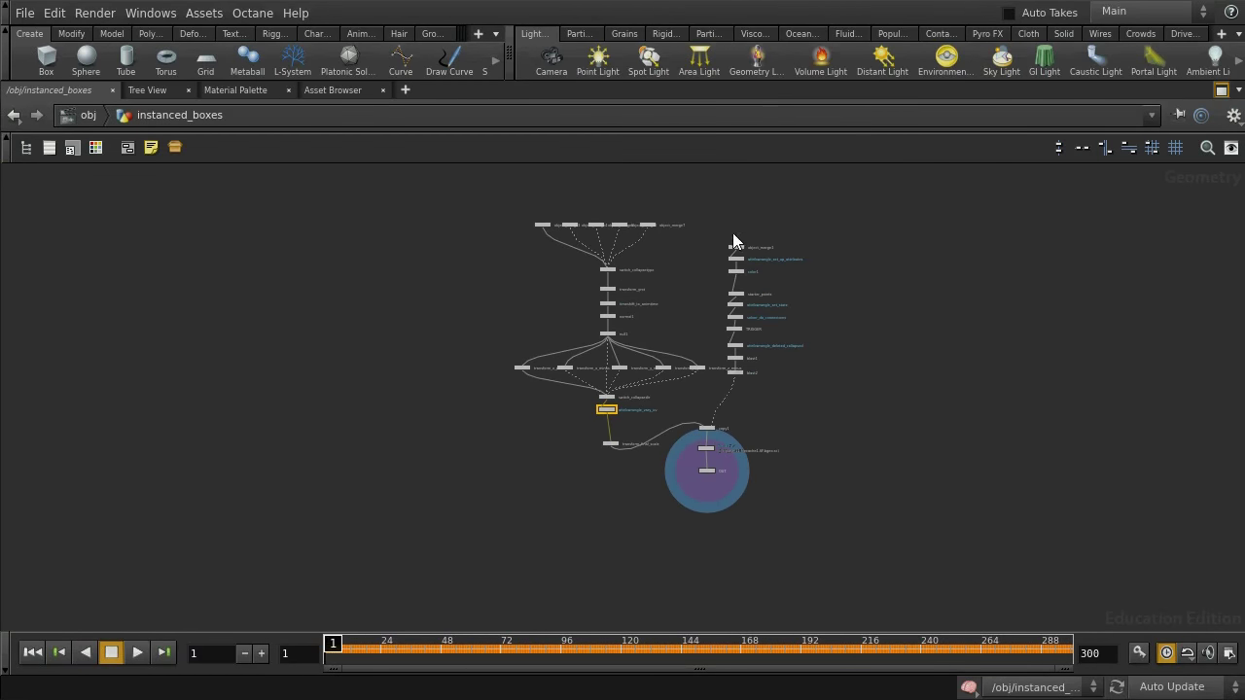
{"action": "scroll", "coordinate": [754, 449], "scroll_direction": "up", "scroll_amount": 5}
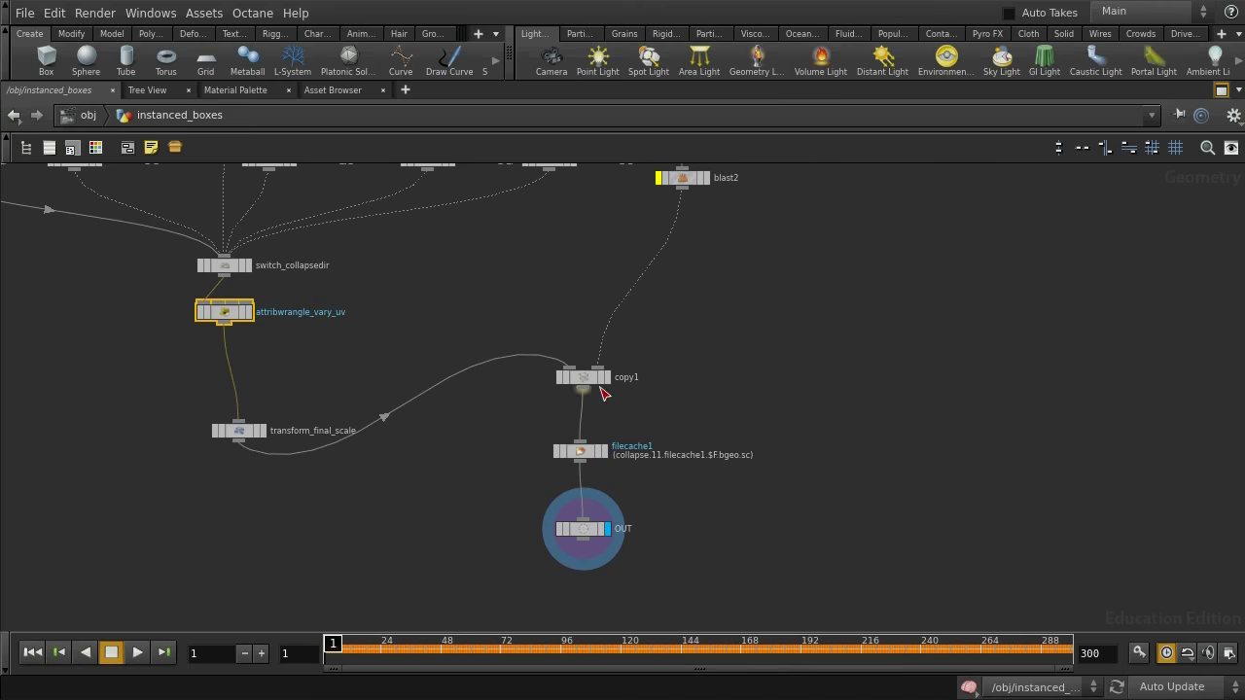
{"action": "middle_click_drag", "start_coordinate": [756, 308], "coordinate": [746, 621]}
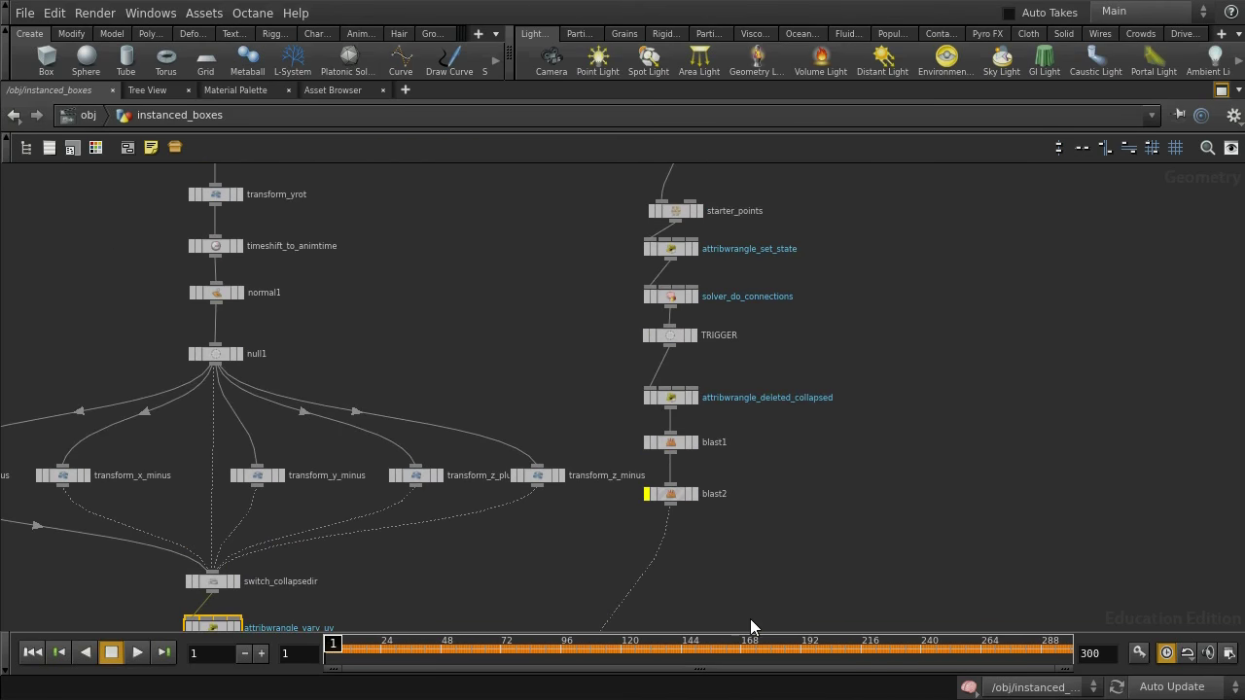
{"action": "middle_click_drag", "start_coordinate": [785, 482], "coordinate": [797, 570]}
{"action": "scroll", "coordinate": [811, 547], "scroll_direction": "down", "scroll_amount": 2}
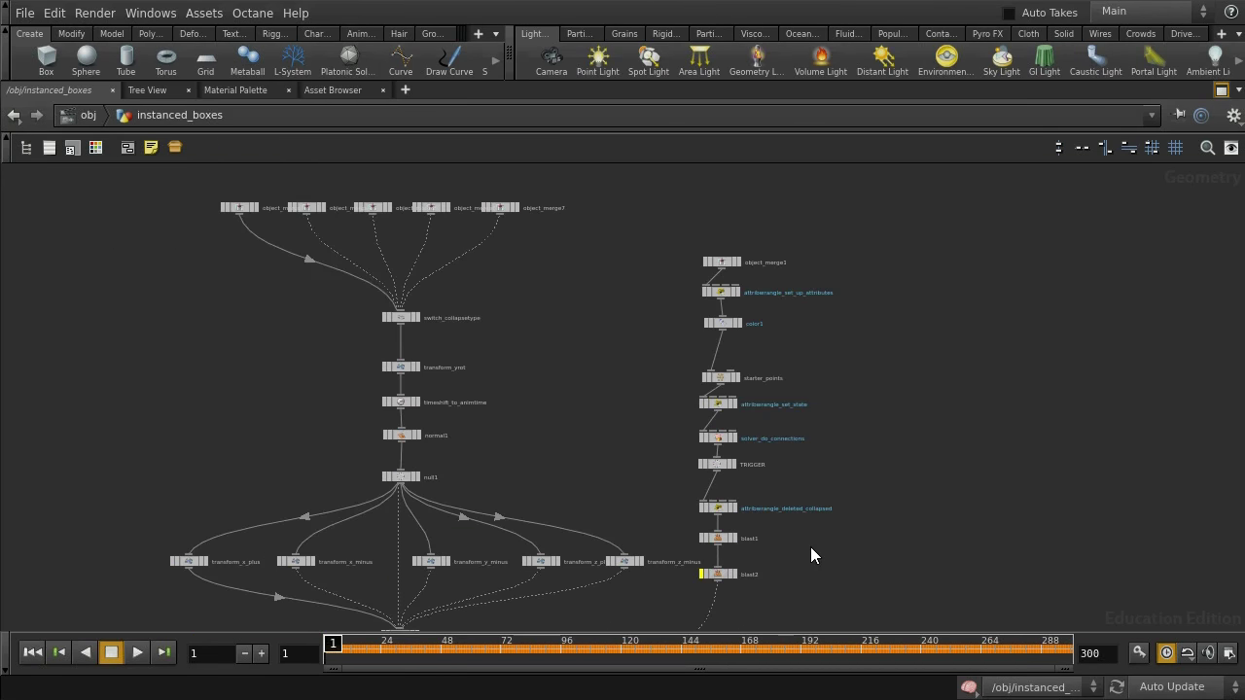
{"action": "left_click_drag", "start_coordinate": [701, 230], "coordinate": [773, 590]}
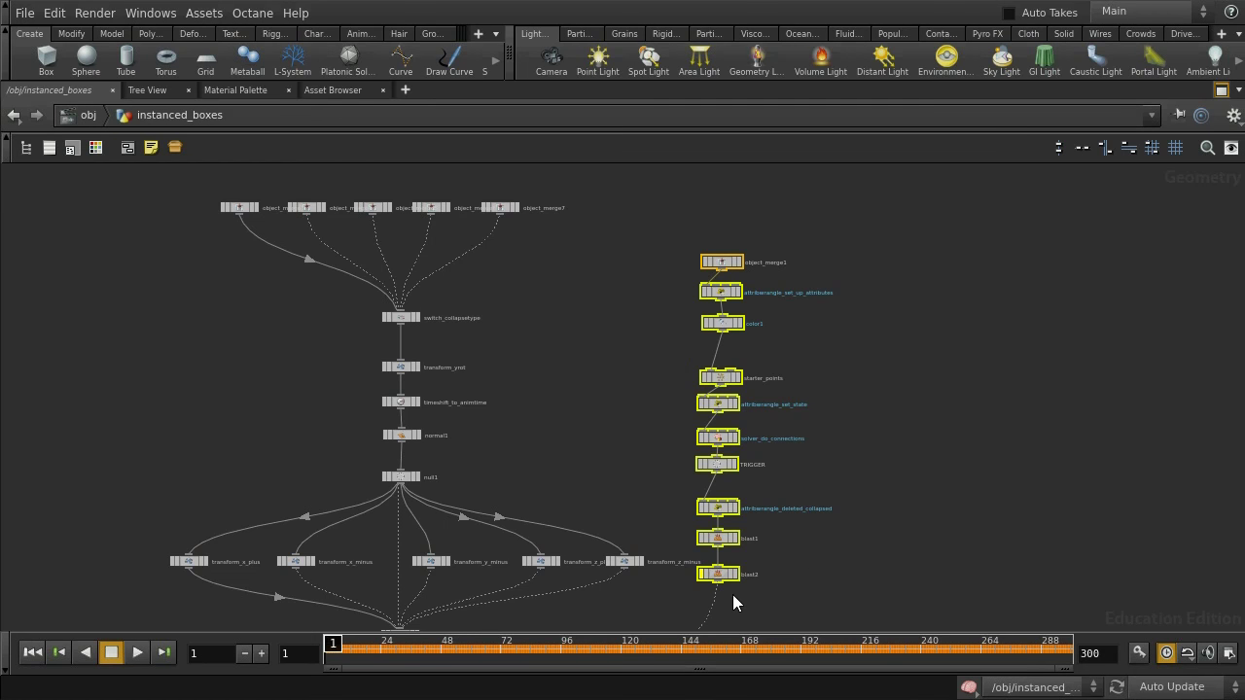
{"action": "middle_click_drag", "start_coordinate": [723, 619], "coordinate": [889, 408]}
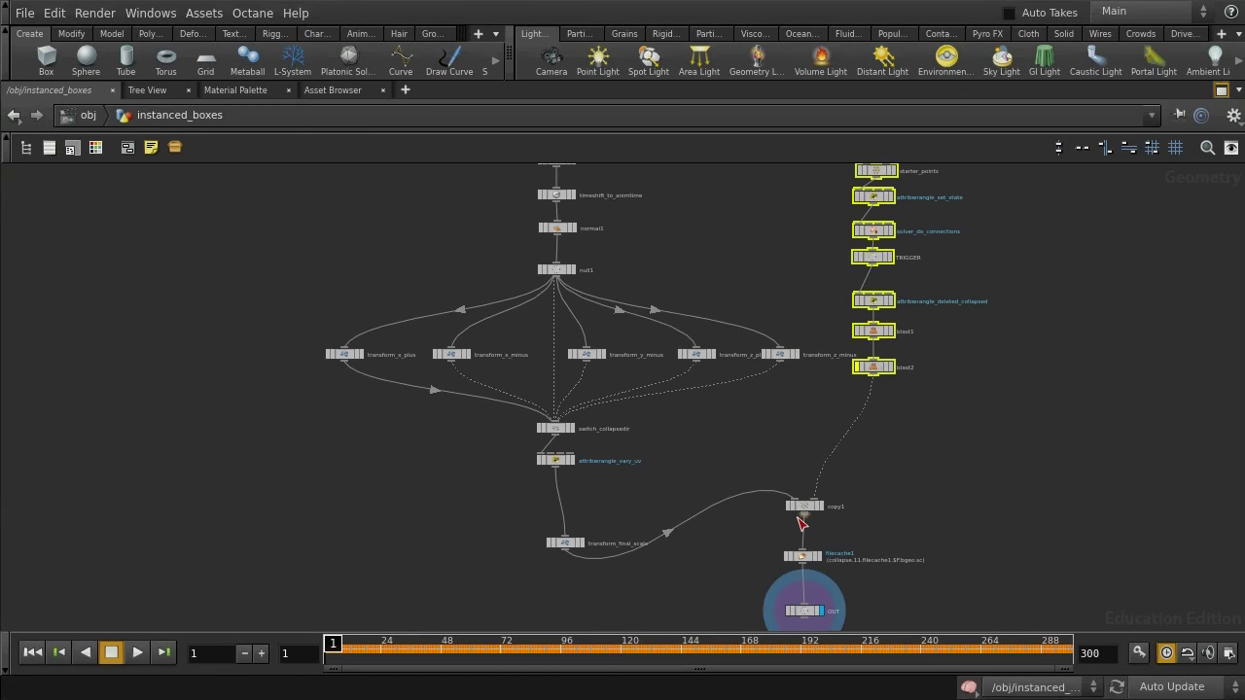
- Select the box branch from the five object merges down to transform_final_scale and examine how it feeds copy1
{"action": "scroll", "coordinate": [694, 451], "scroll_direction": "down", "scroll_amount": 3}
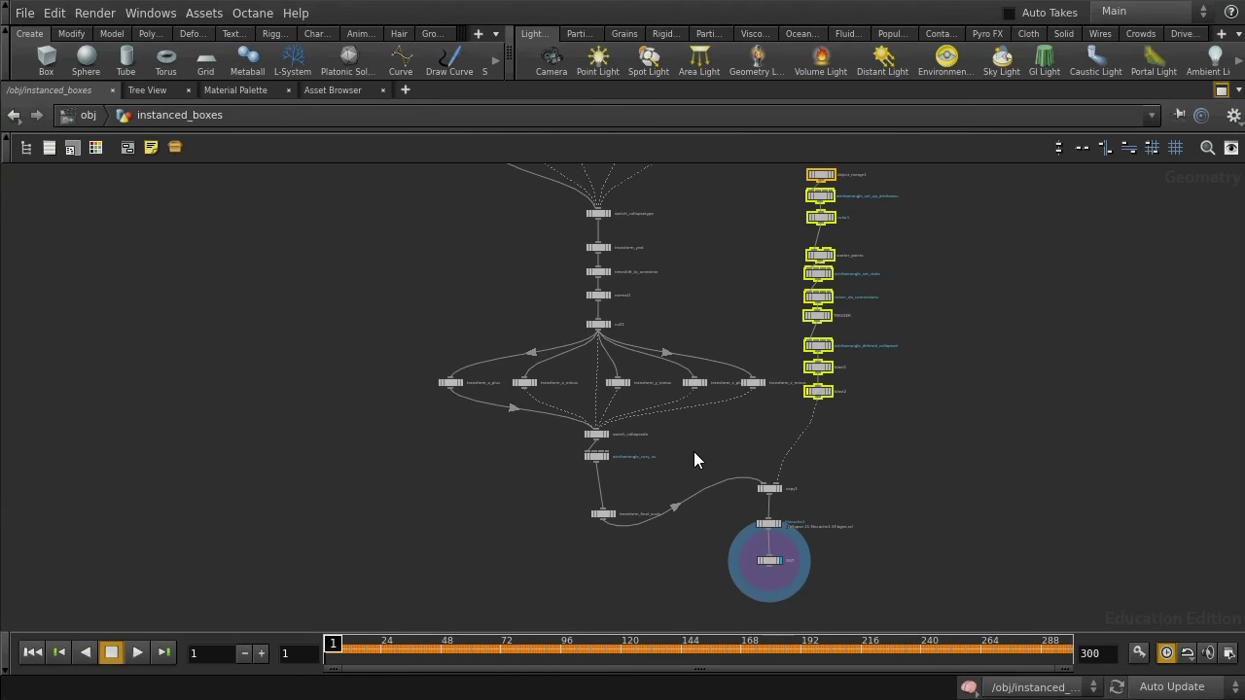
{"action": "scroll", "coordinate": [473, 283], "scroll_direction": "up", "scroll_amount": 1}
{"action": "scroll", "coordinate": [490, 335], "scroll_direction": "up", "scroll_amount": 1}
{"action": "scroll", "coordinate": [490, 334], "scroll_direction": "down", "scroll_amount": 2}
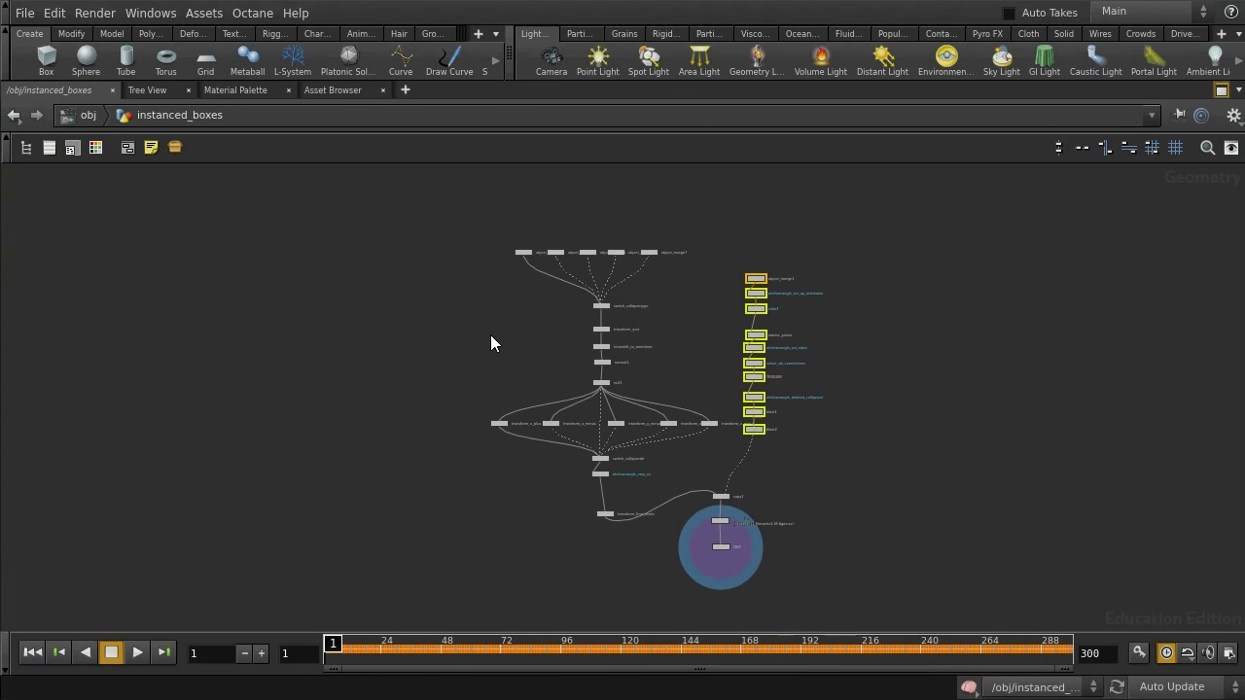
{"action": "left_click_drag", "start_coordinate": [459, 248], "coordinate": [685, 541]}
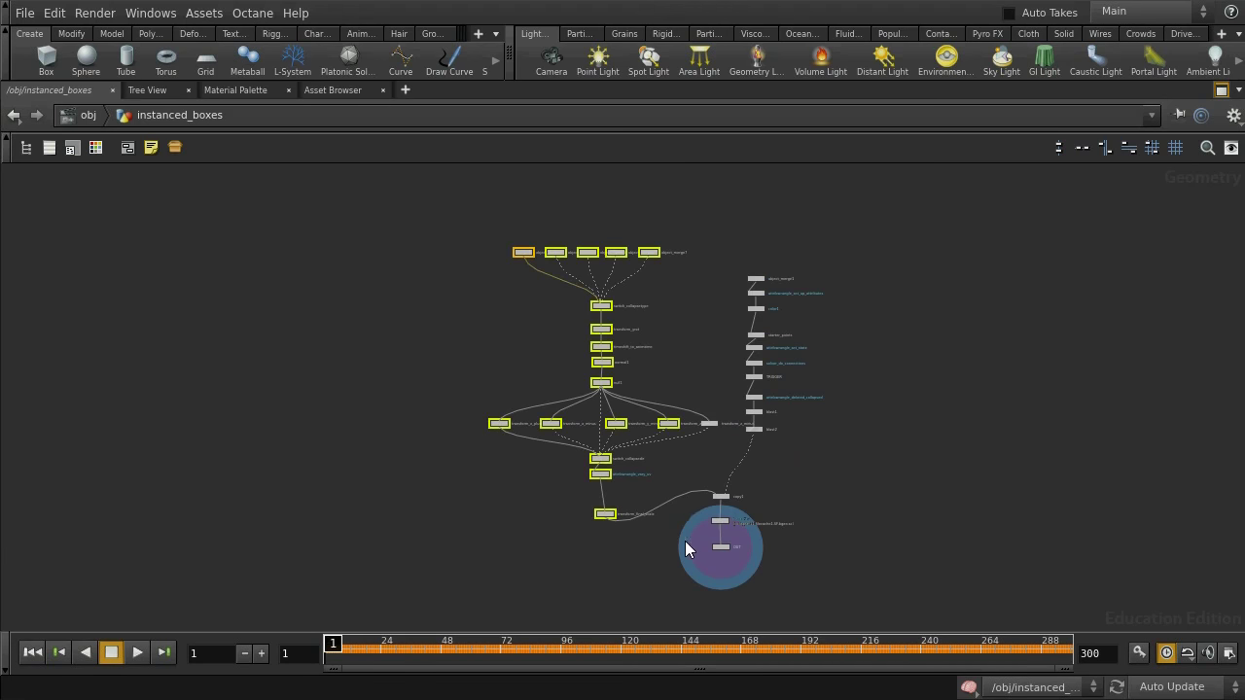
- Examine the box branch from the five object merges through transform_yrot, timeshift_to_animtime and normal1, selecting each of these three nodes in turn
{"action": "left_click", "coordinate": [687, 480]}
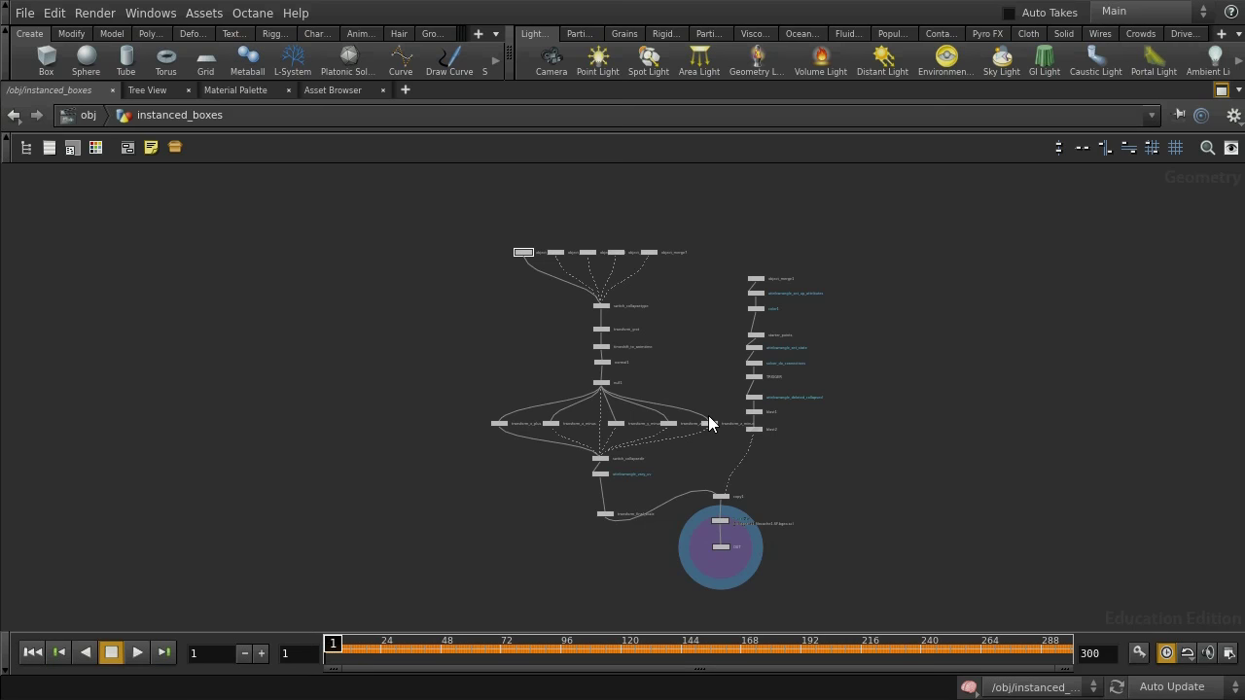
{"action": "scroll", "coordinate": [696, 358], "scroll_direction": "up", "scroll_amount": 3}
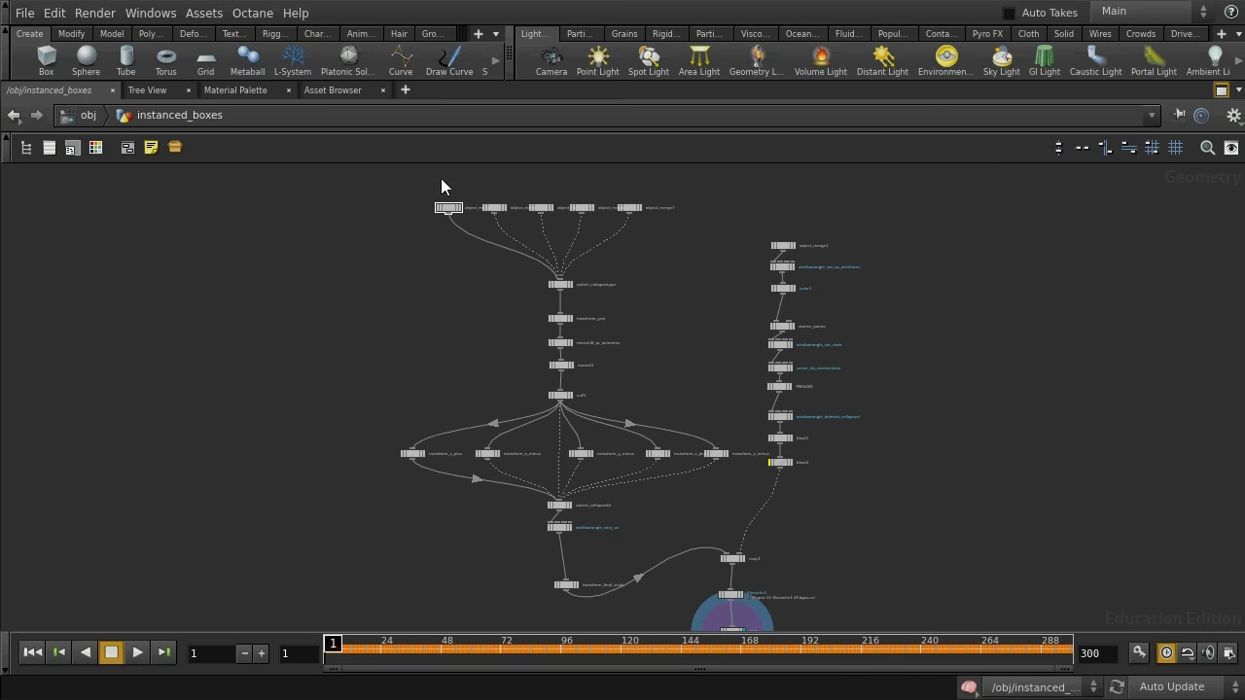
{"action": "scroll", "coordinate": [430, 309], "scroll_direction": "up", "scroll_amount": 3}
{"action": "middle_click_drag", "start_coordinate": [500, 286], "coordinate": [484, 407]}
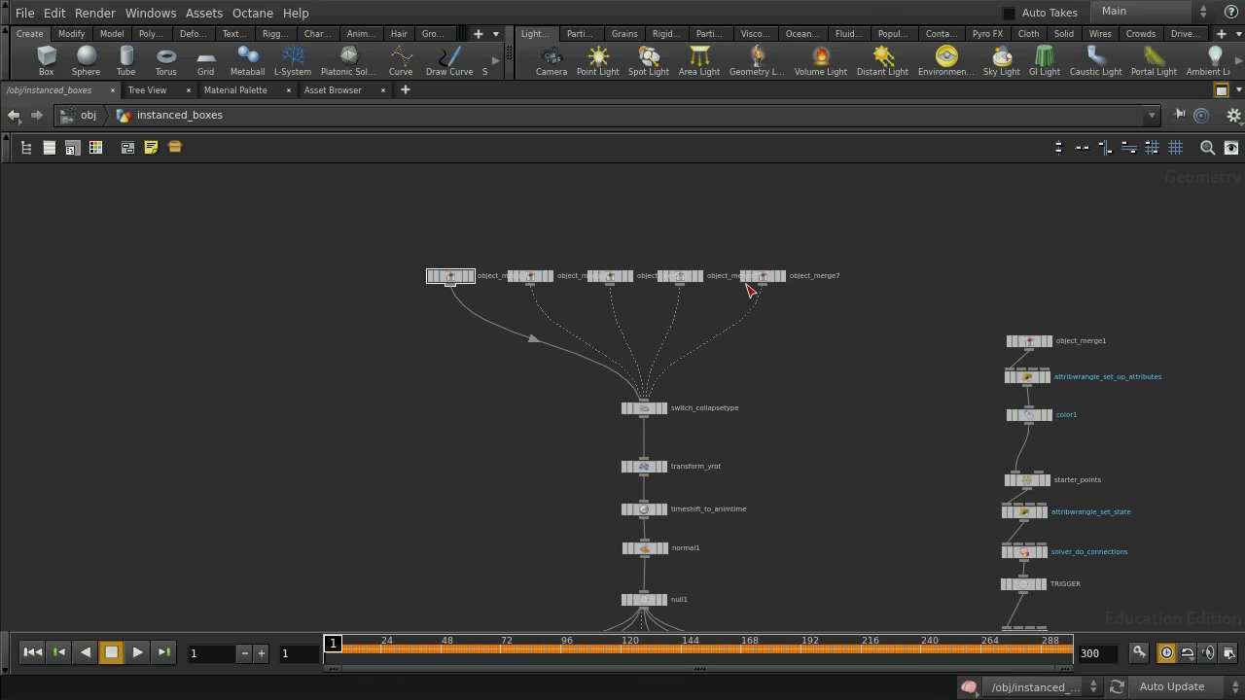
{"action": "left_click", "coordinate": [443, 277]}
{"action": "left_click", "coordinate": [655, 469]}
{"action": "middle_click_drag", "start_coordinate": [762, 527], "coordinate": [789, 386]}
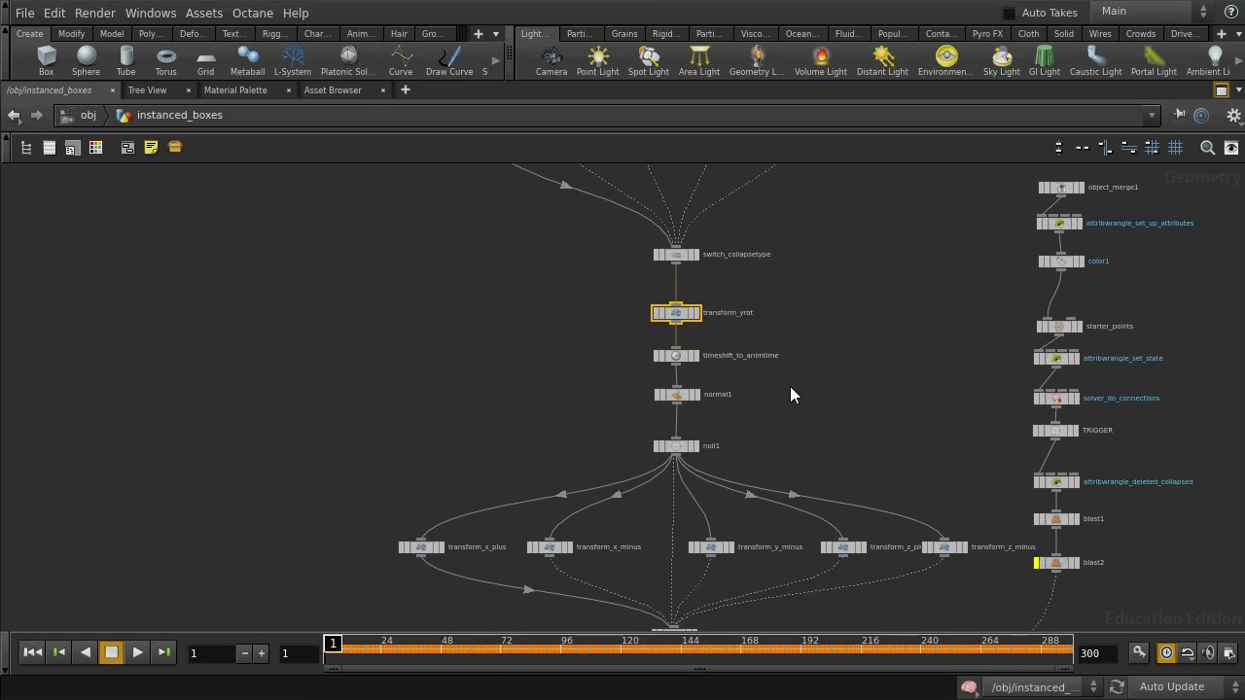
{"action": "left_click", "coordinate": [678, 358]}
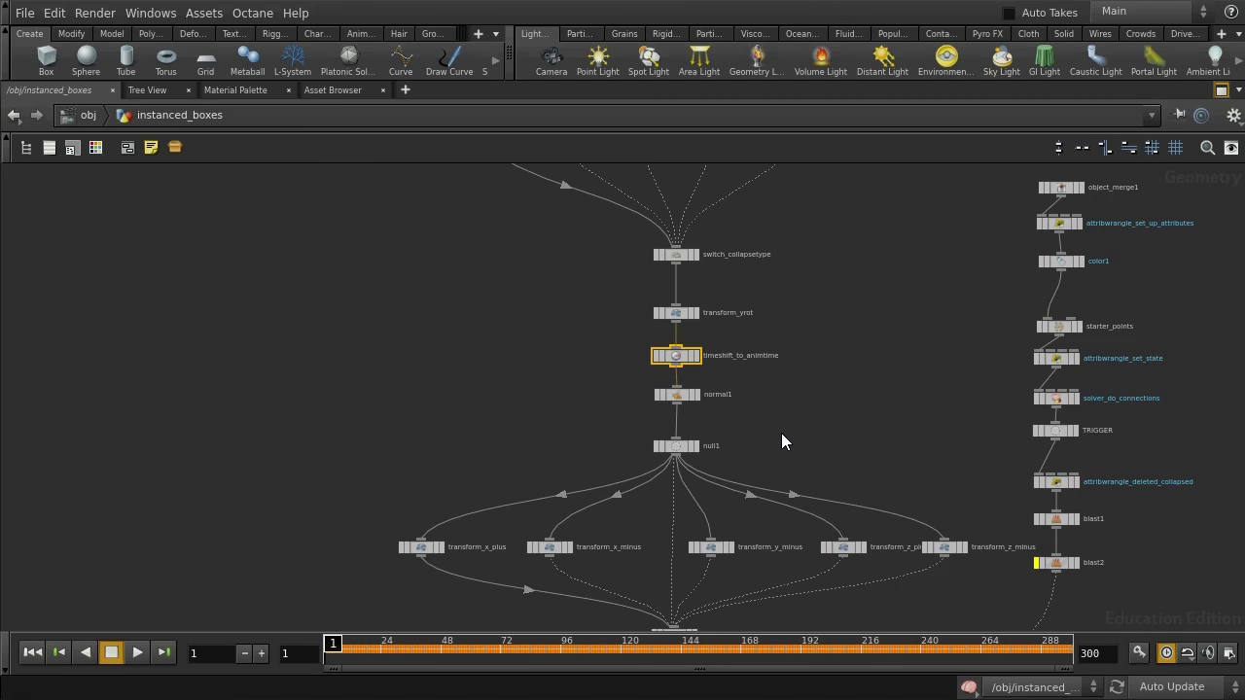
{"action": "left_click", "coordinate": [685, 398]}
{"action": "middle_click_drag", "start_coordinate": [840, 491], "coordinate": [826, 306]}
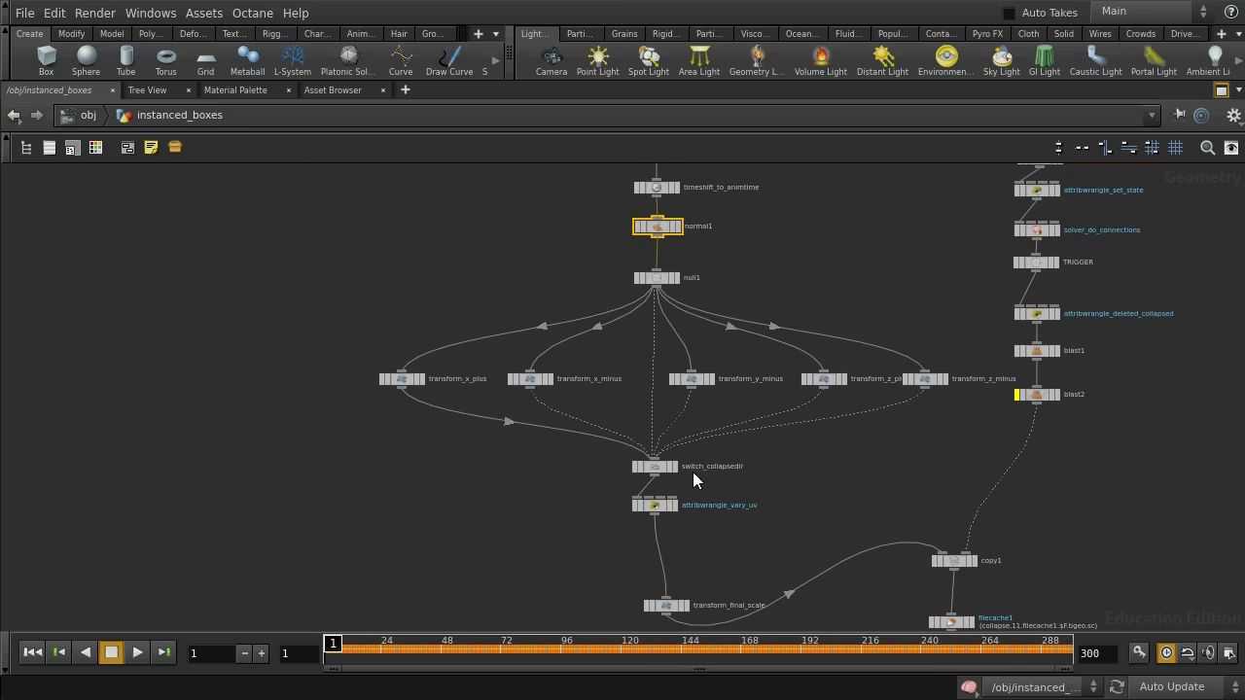
- Inspect switch_collapsedir and attribwrangle_vary_uv, and move transform_final_scale up closer beneath the wrangle node
{"action": "left_click", "coordinate": [660, 468]}
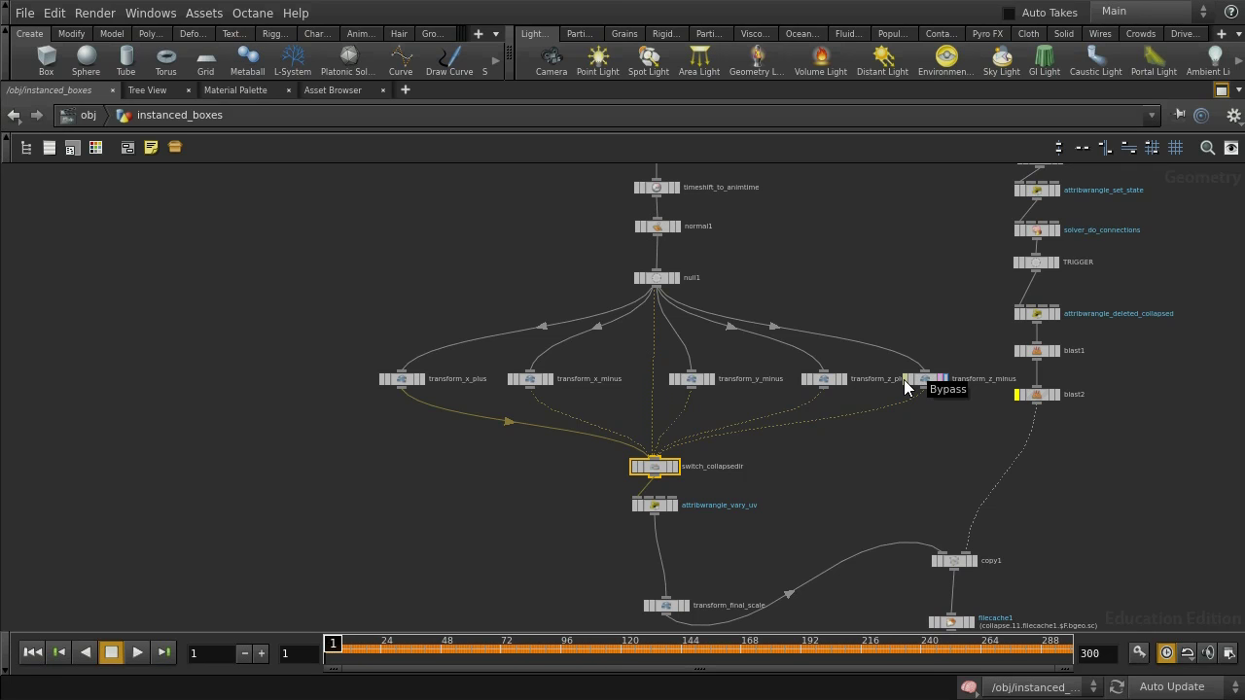
{"action": "left_click", "coordinate": [643, 508]}
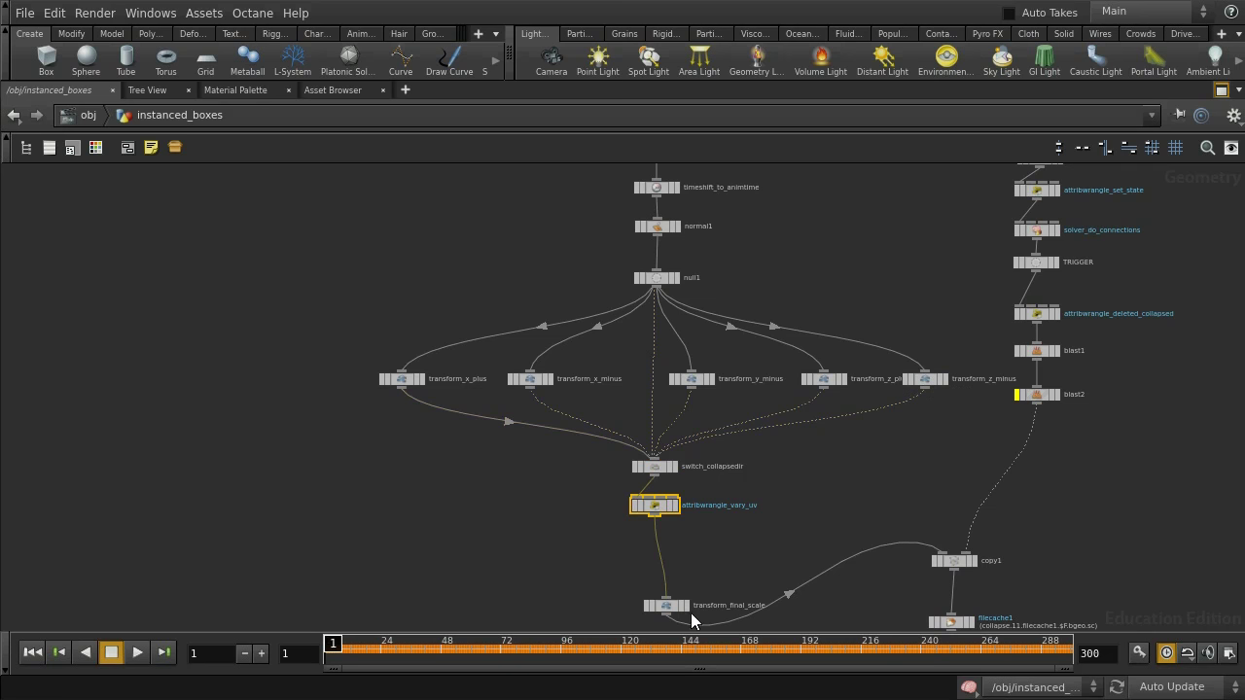
{"action": "left_click_drag", "start_coordinate": [673, 608], "coordinate": [674, 563]}
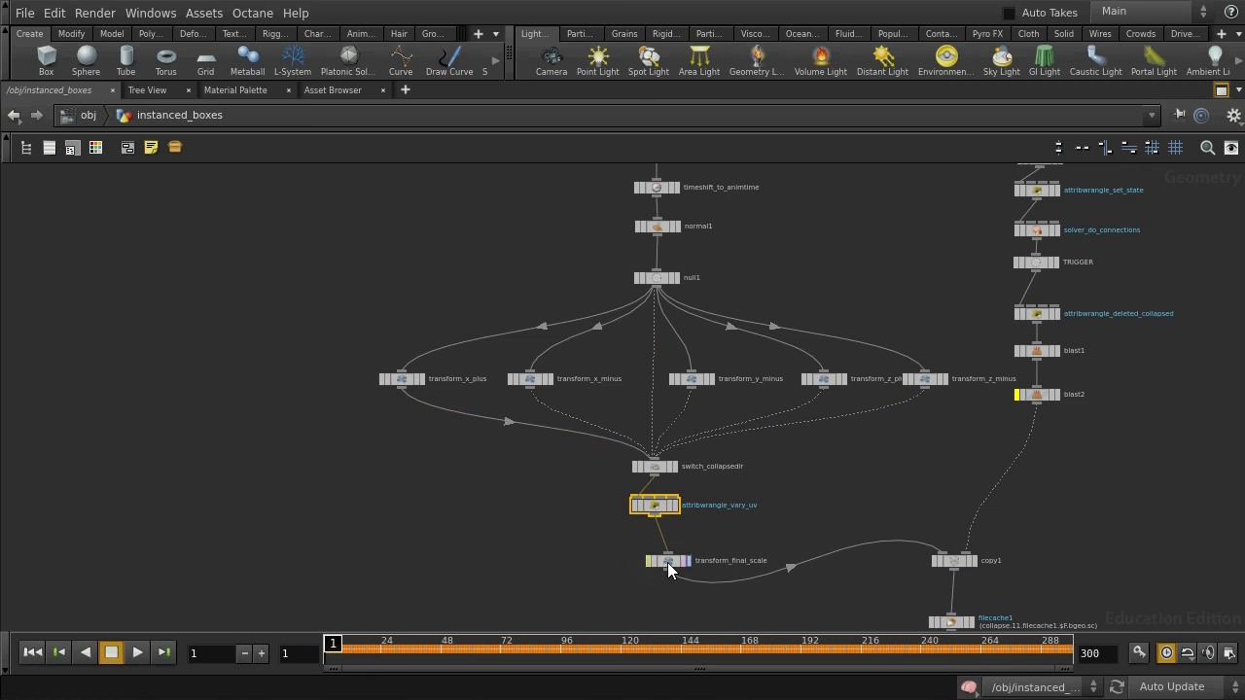
{"action": "middle_click_drag", "start_coordinate": [831, 513], "coordinate": [767, 445]}
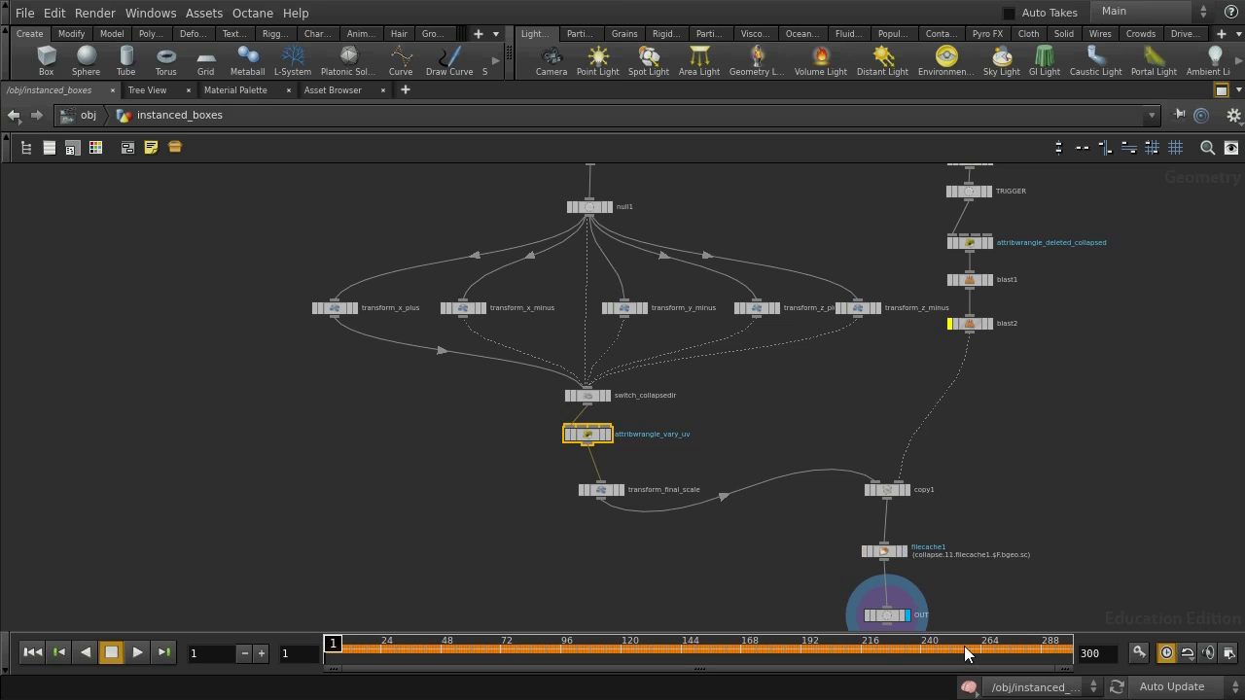
- Return to the start of the point chain, restore the split pane layout, and display object_merge1 with its parameters
{"action": "middle_click_drag", "start_coordinate": [1165, 261], "coordinate": [1148, 517]}
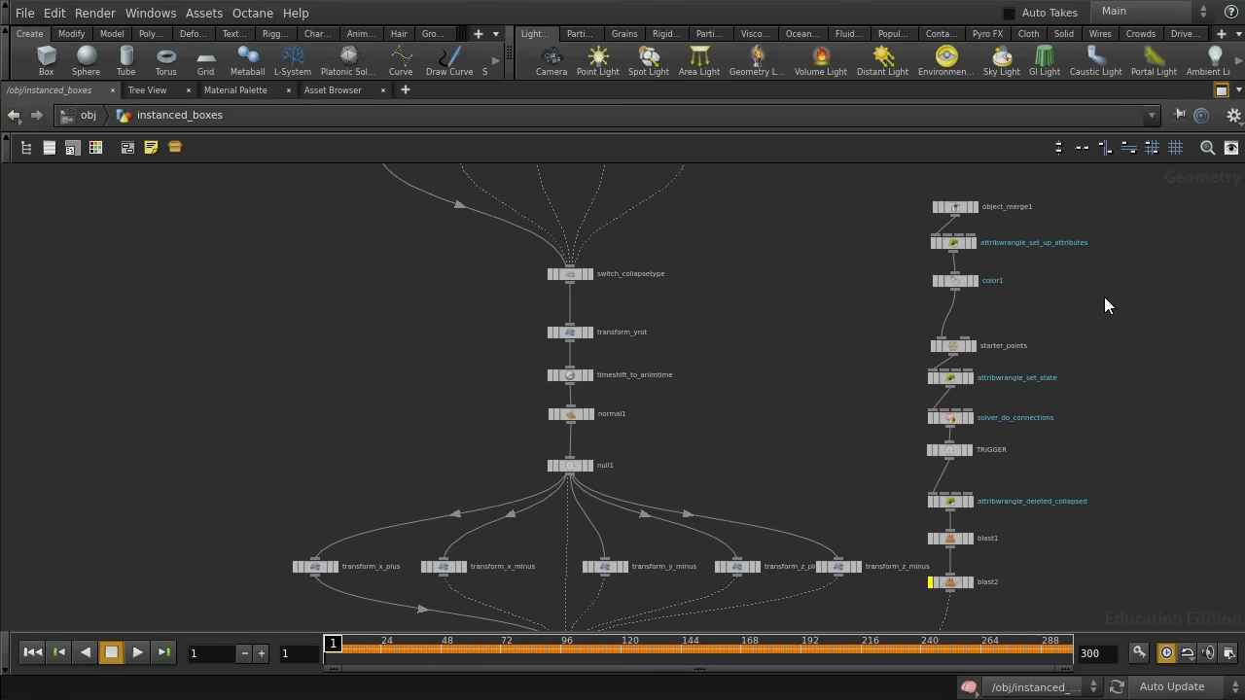
{"action": "scroll", "coordinate": [1104, 299], "scroll_direction": "up", "scroll_amount": 4}
{"action": "middle_click_drag", "start_coordinate": [1059, 247], "coordinate": [1028, 403]}
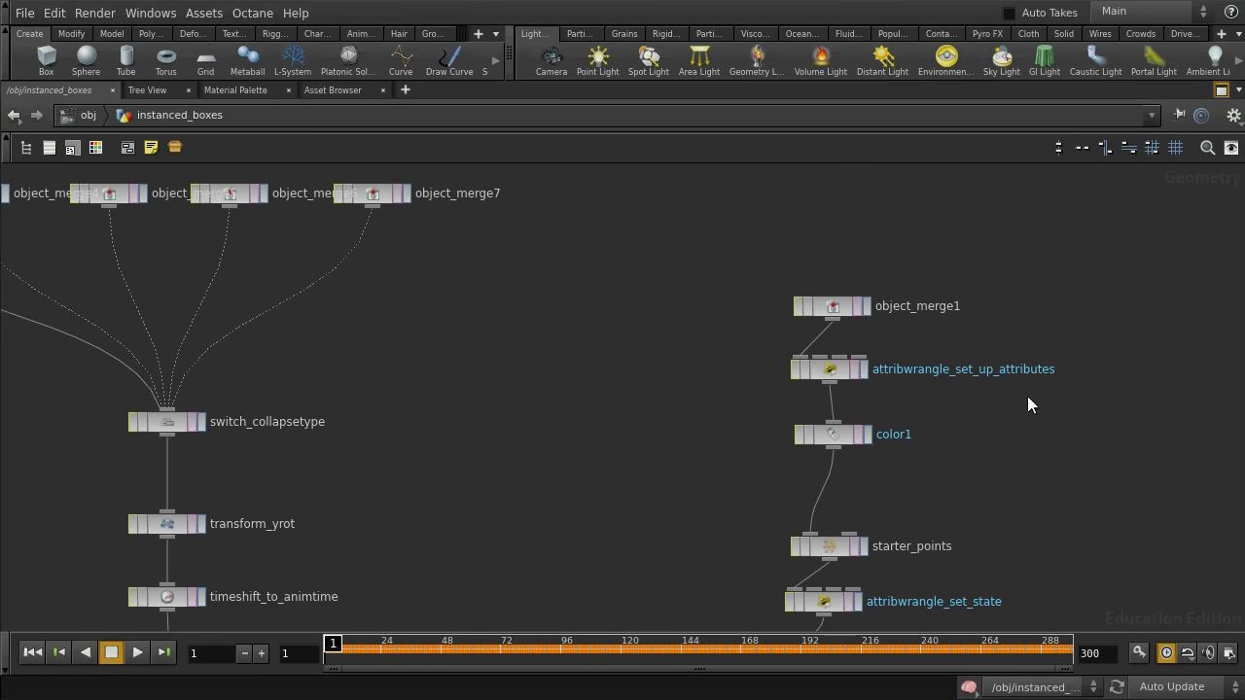
{"action": "left_click", "coordinate": [1222, 89]}
{"action": "middle_click_drag", "start_coordinate": [1146, 524], "coordinate": [1040, 565]}
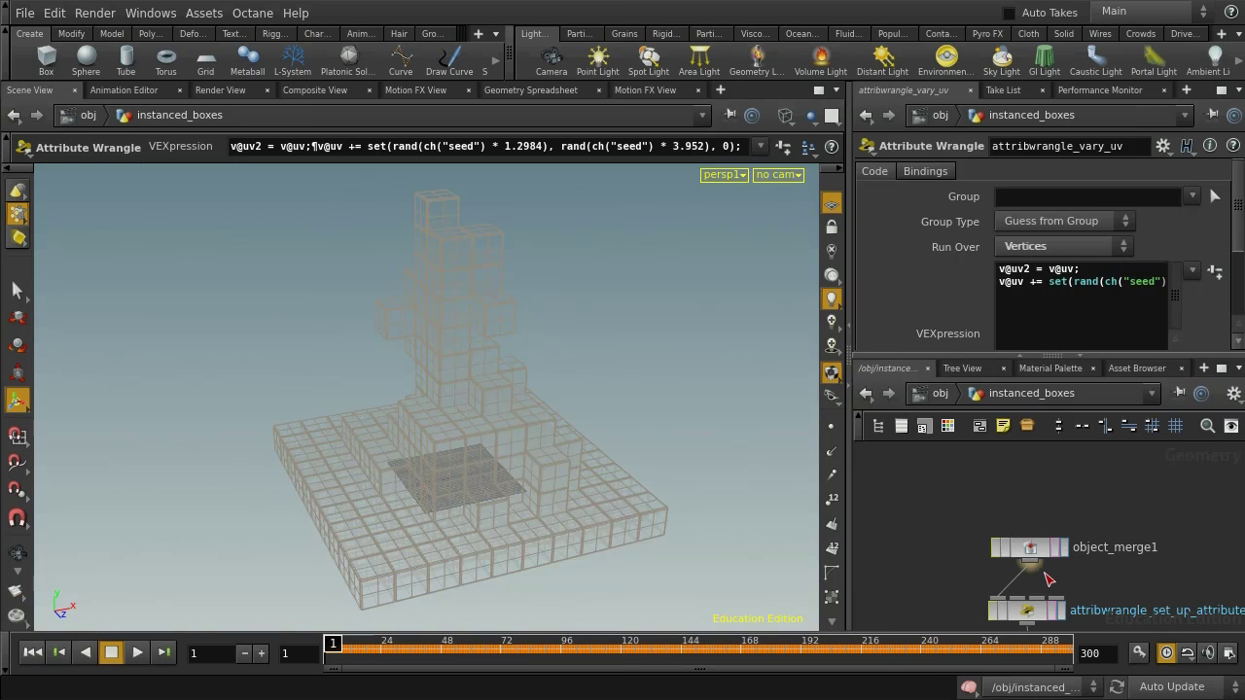
{"action": "middle_click_drag", "start_coordinate": [1176, 595], "coordinate": [1187, 553]}
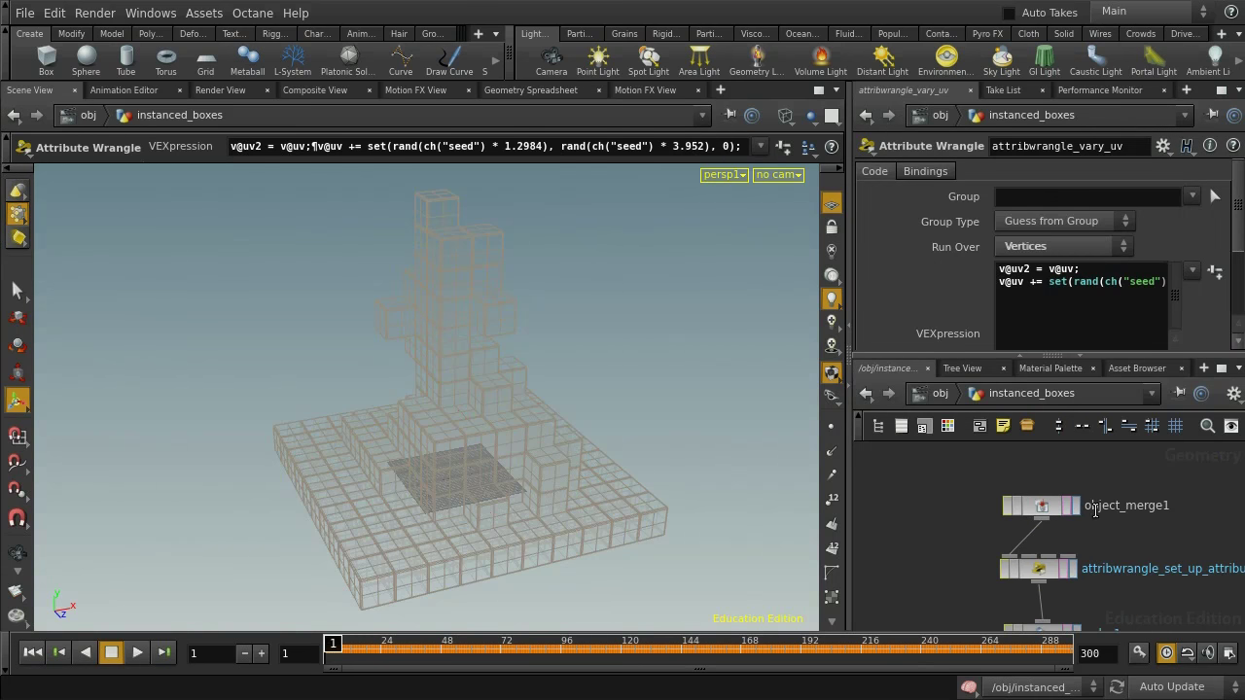
{"action": "left_click", "coordinate": [1076, 506]}
{"action": "left_click", "coordinate": [1033, 506]}
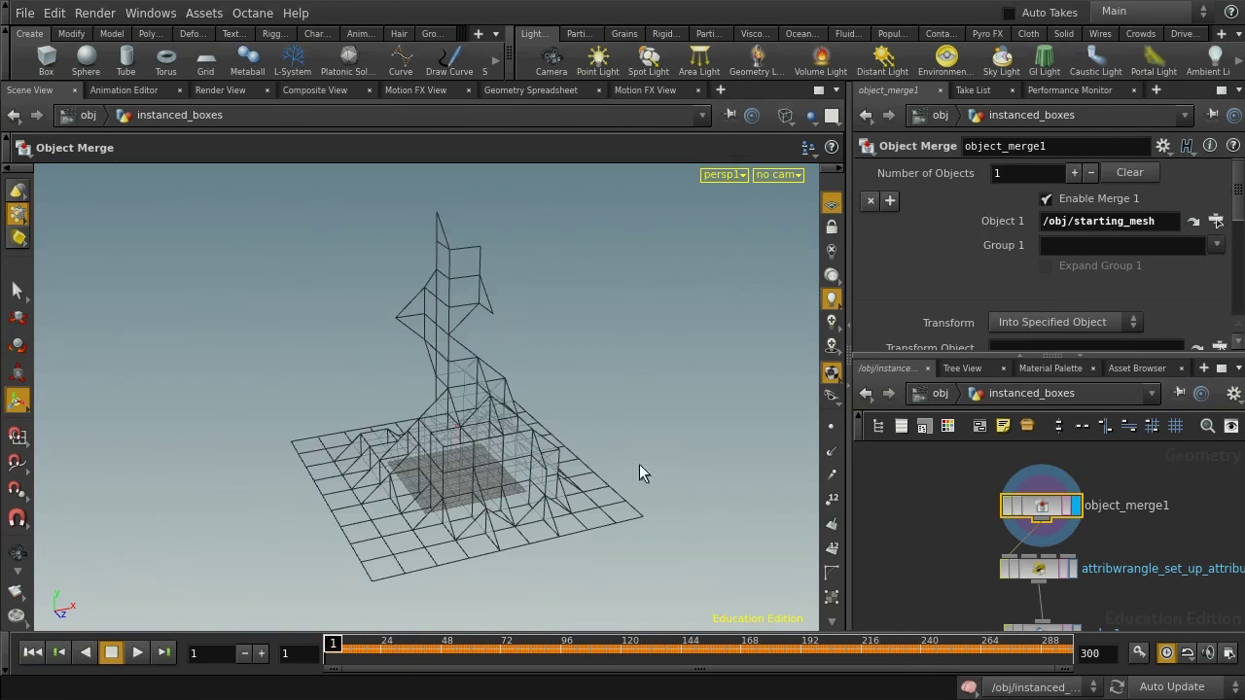
- Display attribwrangle_set_up_attributes and examine its VEX code and its delay, collapse type and animation rate parameters in a maximized parameter pane
{"action": "left_click", "coordinate": [1074, 570]}
{"action": "left_click", "coordinate": [1044, 570]}
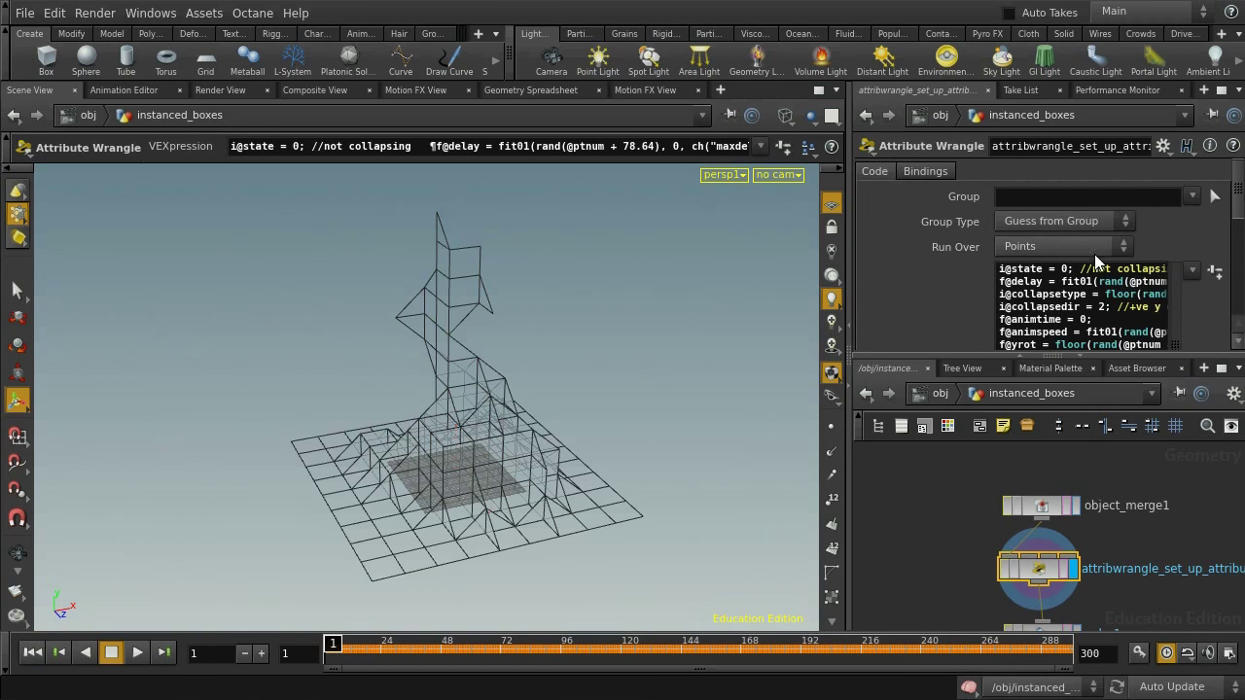
{"action": "left_click", "coordinate": [1222, 90]}
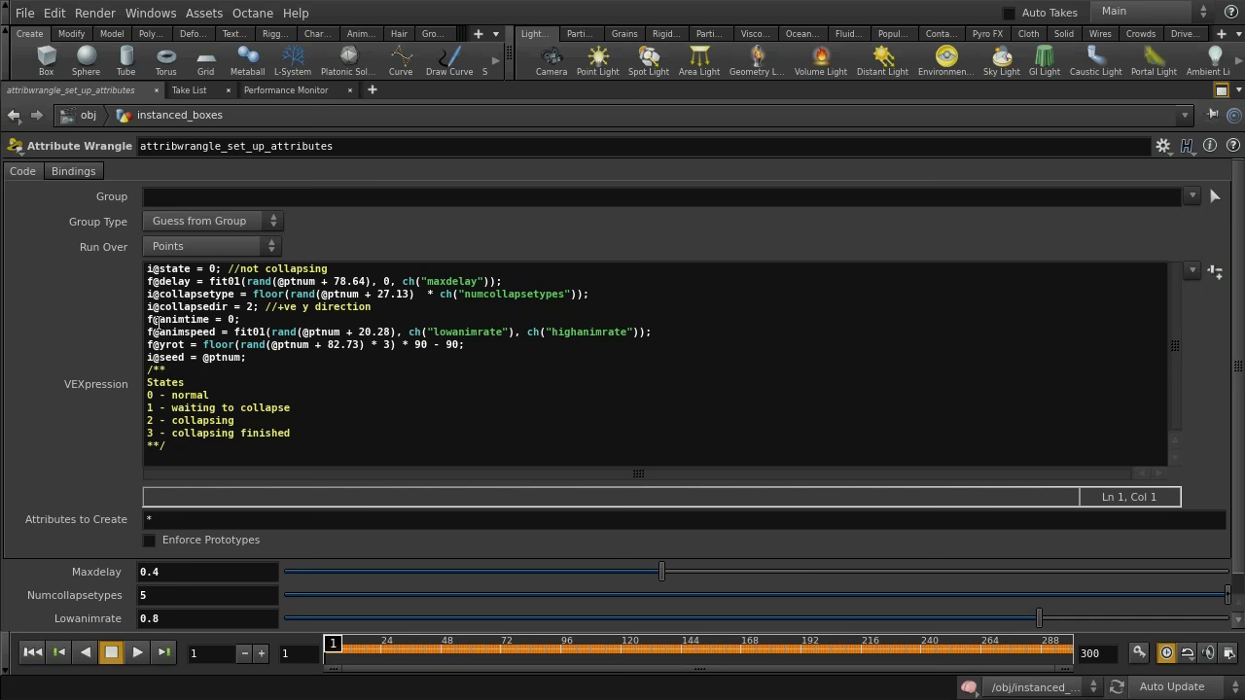
{"action": "left_click", "coordinate": [245, 322]}
{"action": "scroll", "coordinate": [393, 534], "scroll_direction": "down", "scroll_amount": 1}
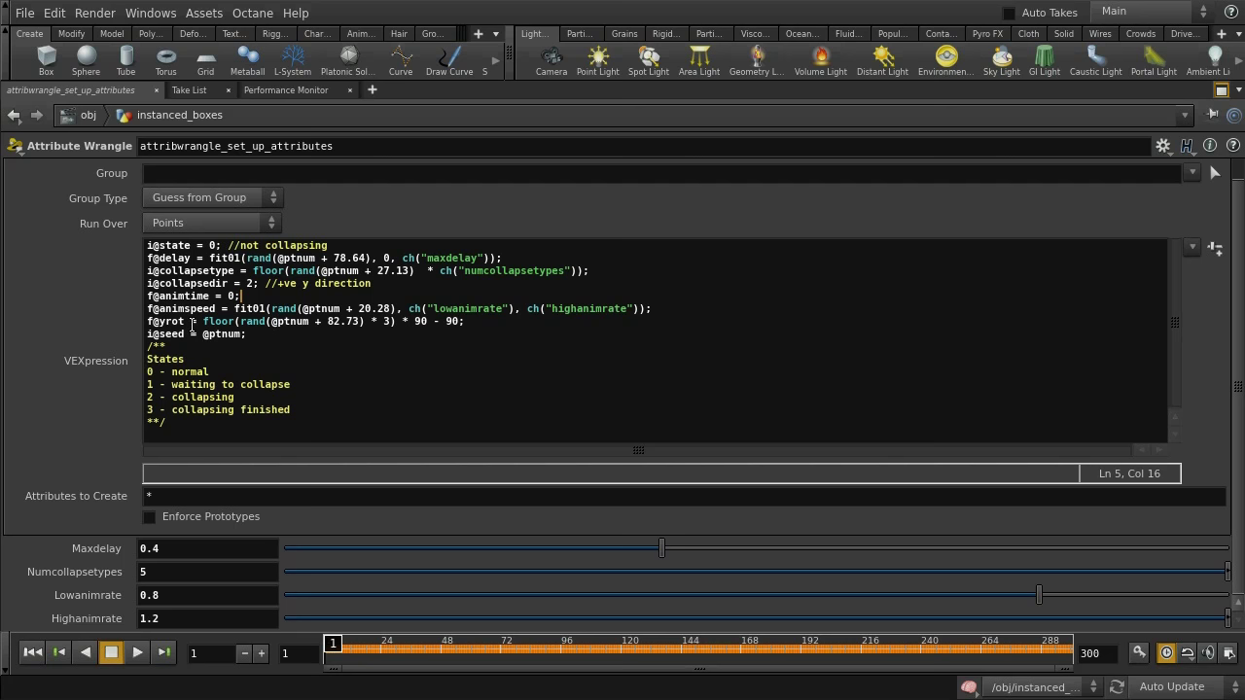
{"action": "left_click", "coordinate": [277, 334]}
- Restore the pane layout and examine the point attributes of attribwrangle_set_up_attributes in the Geometry Spreadsheet, up to state and yrot
{"action": "left_click", "coordinate": [1223, 91]}
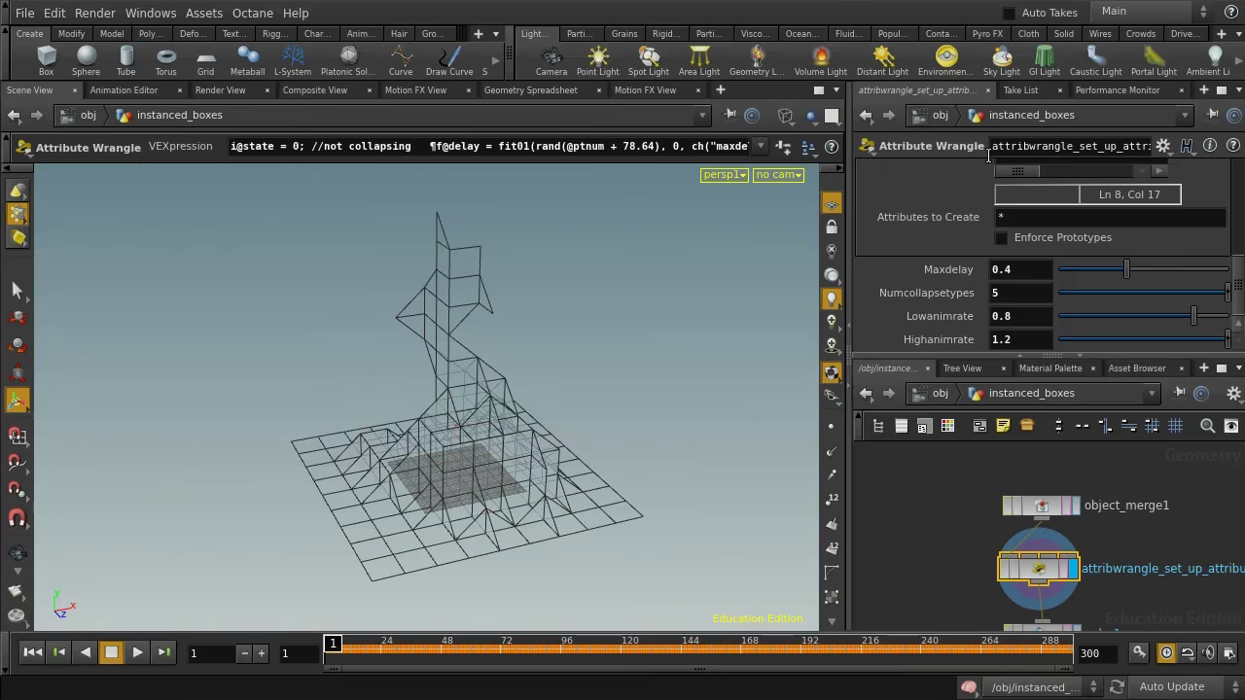
{"action": "left_click", "coordinate": [537, 90]}
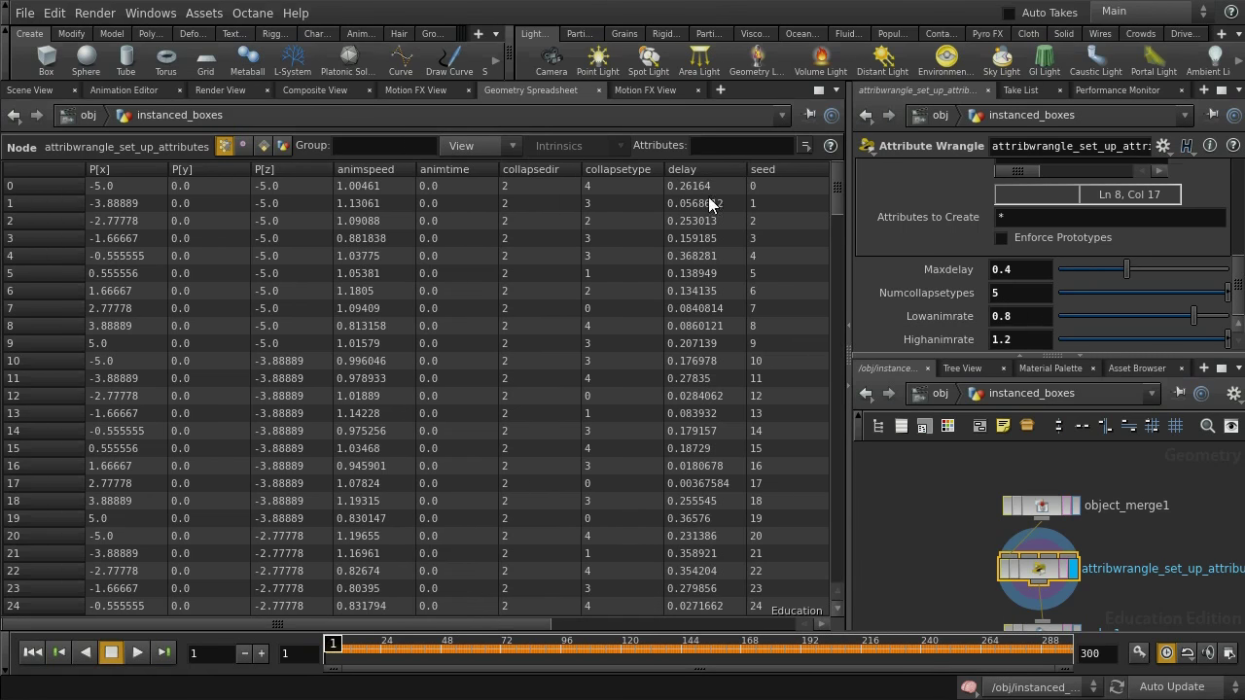
{"action": "left_click_drag", "start_coordinate": [532, 624], "coordinate": [751, 626]}
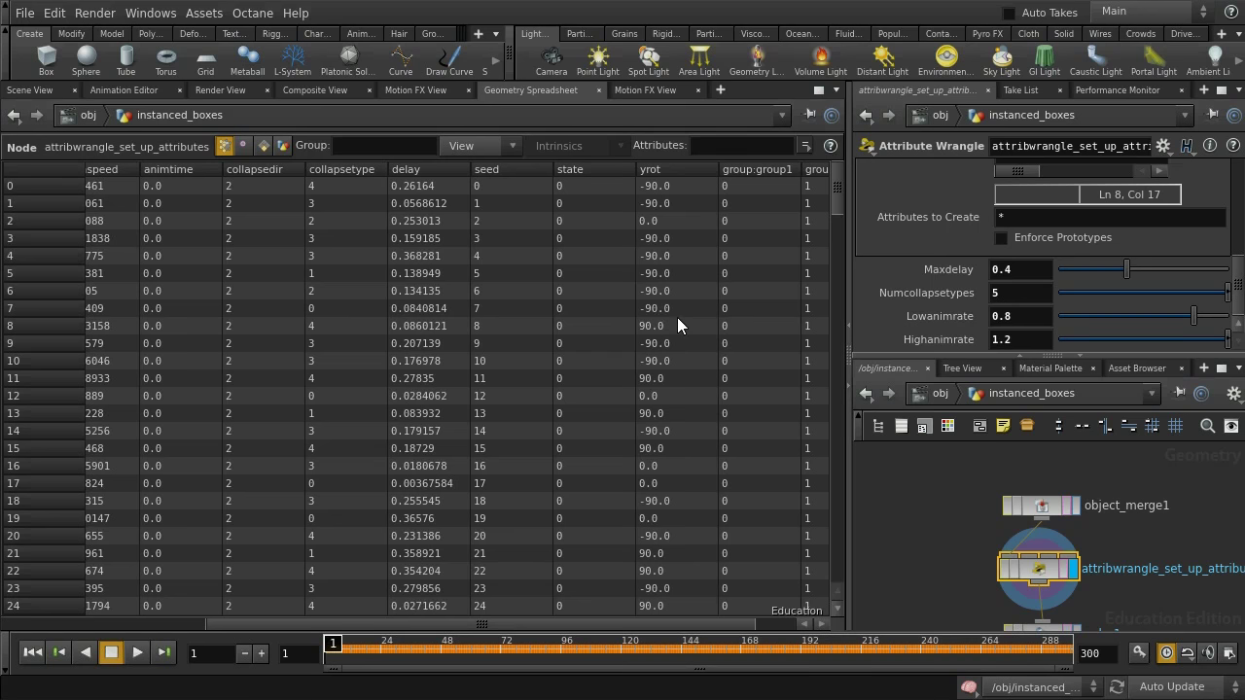
- Display color1, review its Ramp from Attribute settings, and bypass the node
{"action": "middle_click_drag", "start_coordinate": [1094, 611], "coordinate": [1094, 489]}
{"action": "left_click", "coordinate": [1040, 505]}
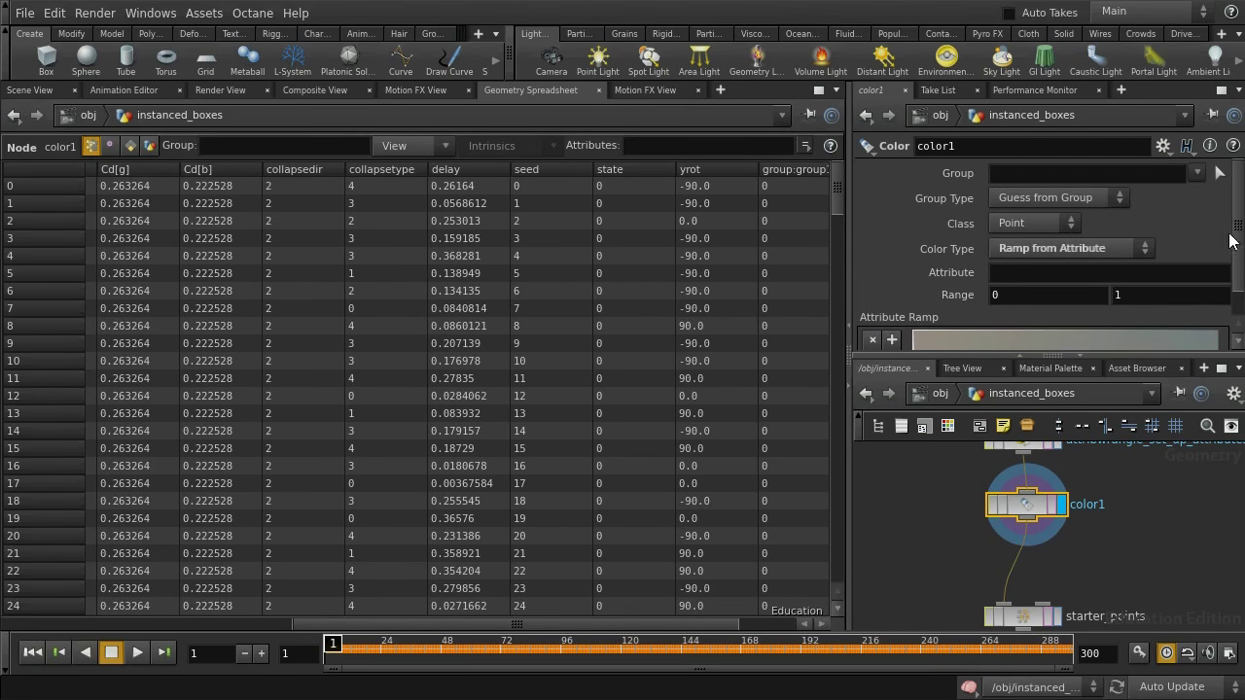
{"action": "scroll", "coordinate": [1237, 284], "scroll_direction": "down", "scroll_amount": 1}
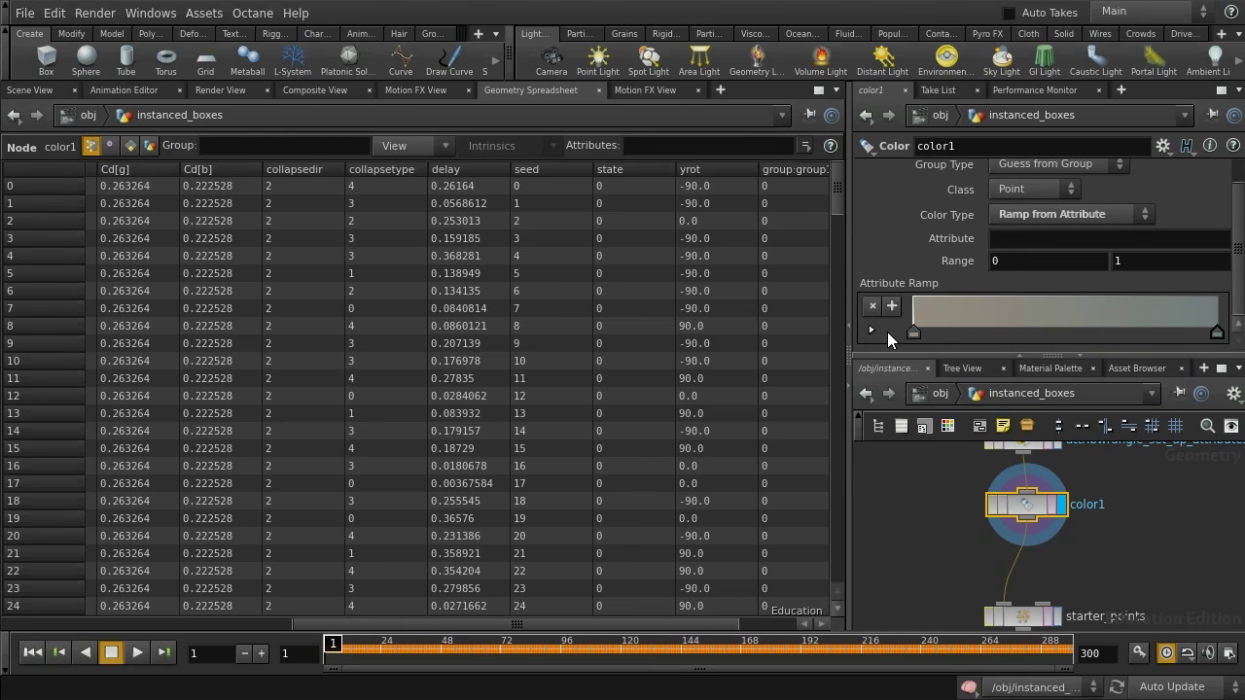
{"action": "scroll", "coordinate": [981, 260], "scroll_direction": "up", "scroll_amount": 1}
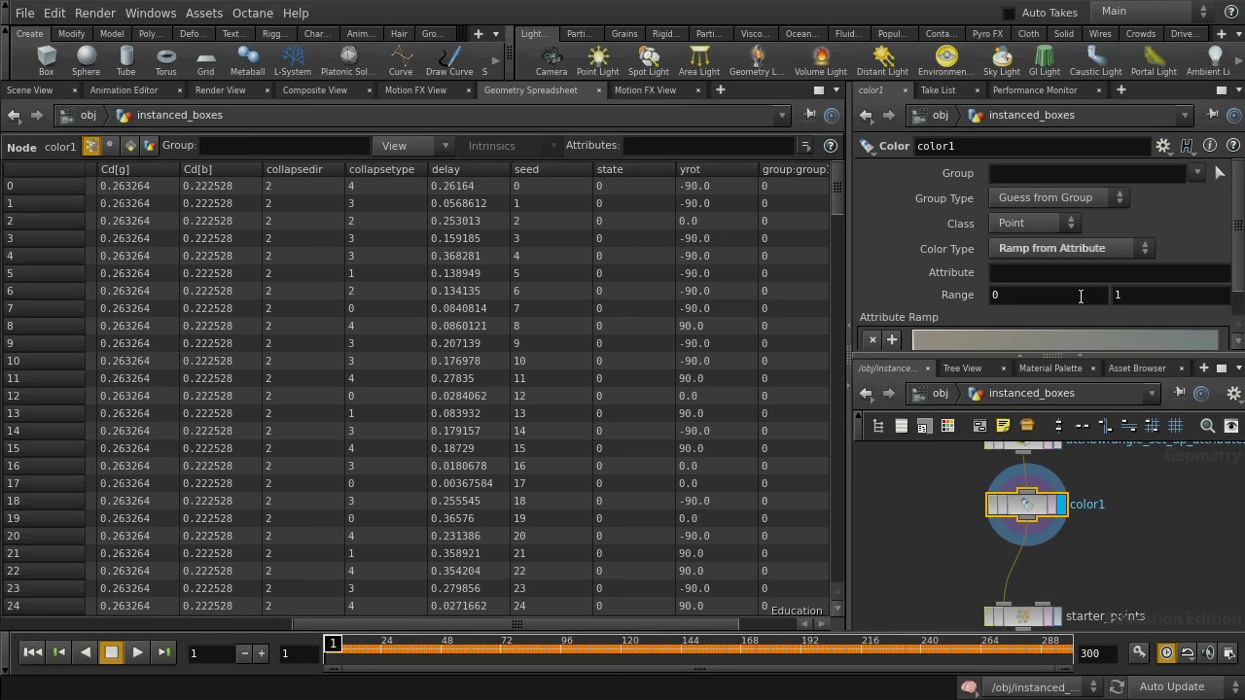
{"action": "scroll", "coordinate": [1240, 316], "scroll_direction": "down", "scroll_amount": 1}
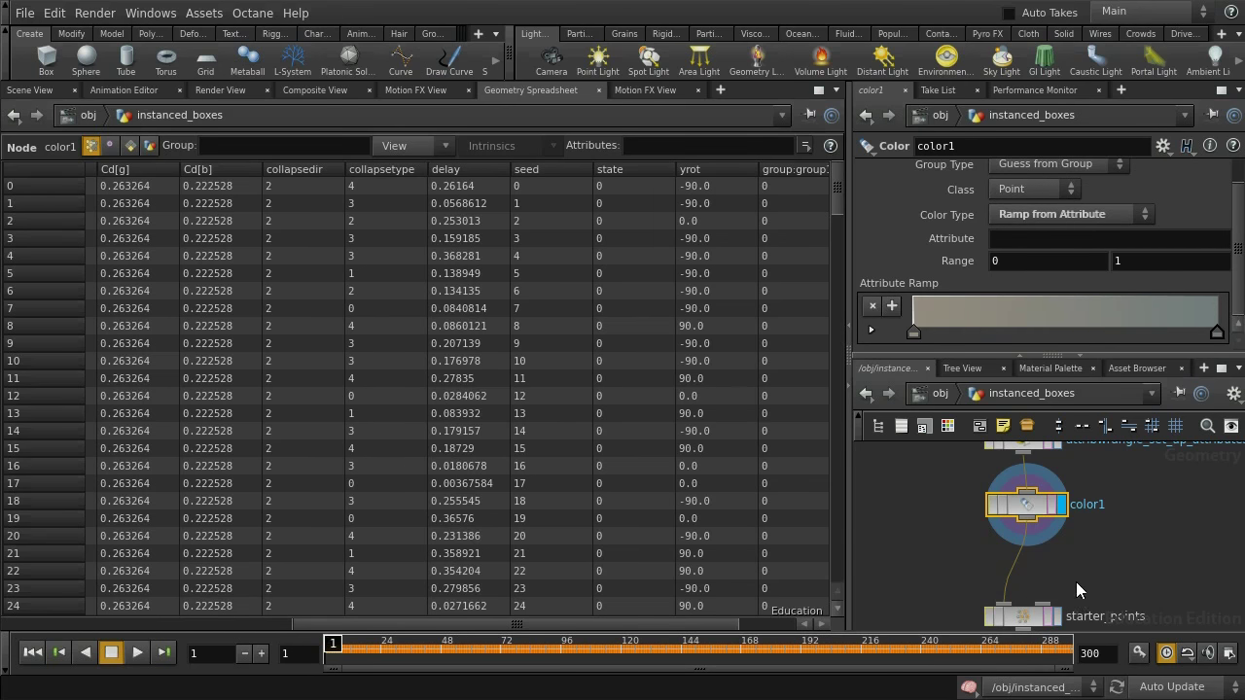
{"action": "middle_click_drag", "start_coordinate": [1077, 591], "coordinate": [1073, 556]}
{"action": "left_click", "coordinate": [990, 471]}
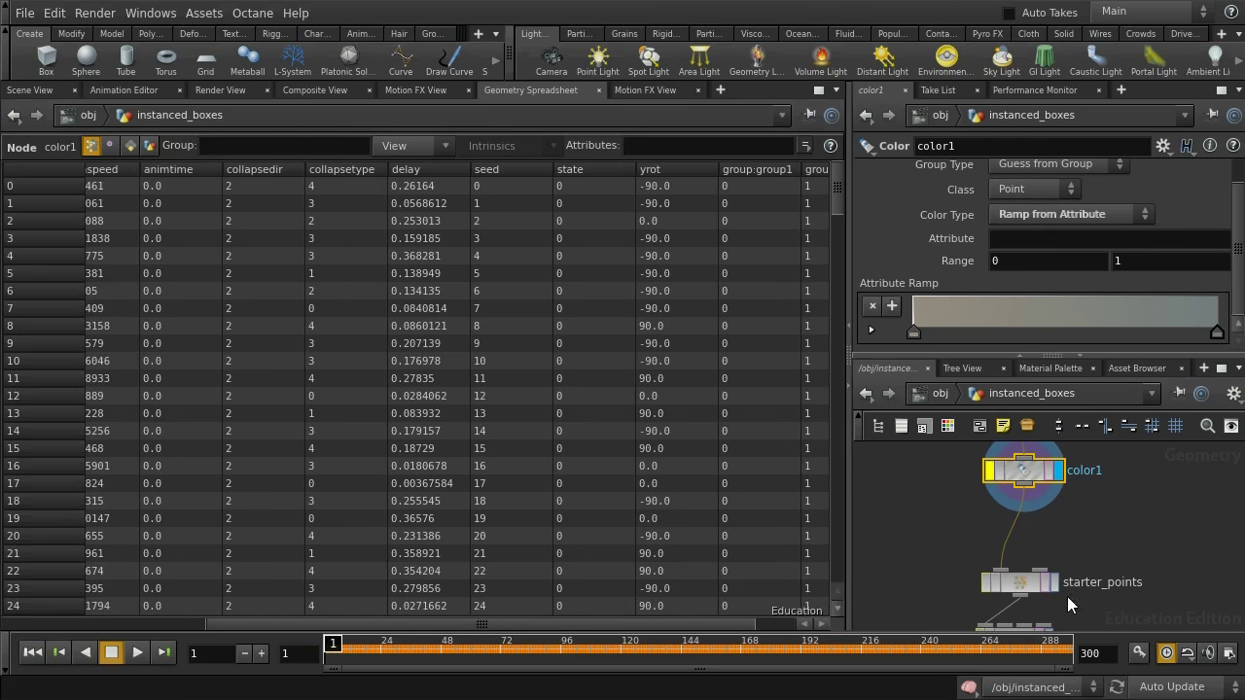
- Select the starter_points group node and display its grouped points in the Scene View
{"action": "left_click", "coordinate": [1020, 583]}
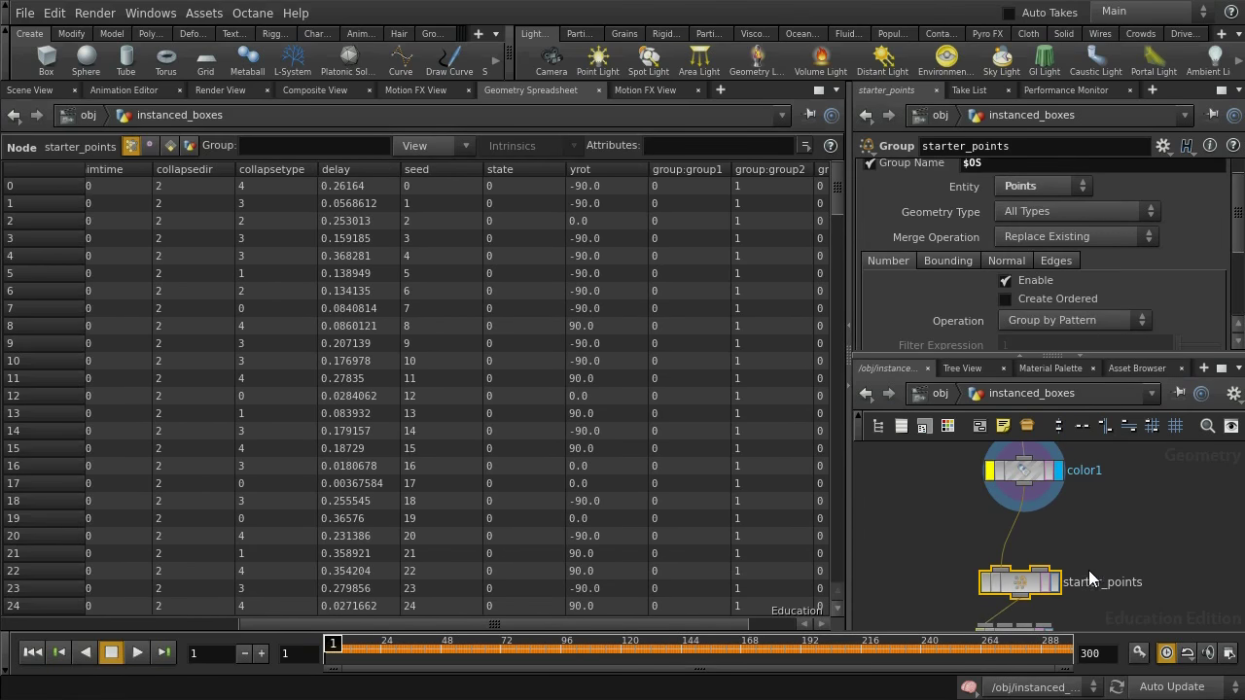
{"action": "left_click", "coordinate": [36, 90]}
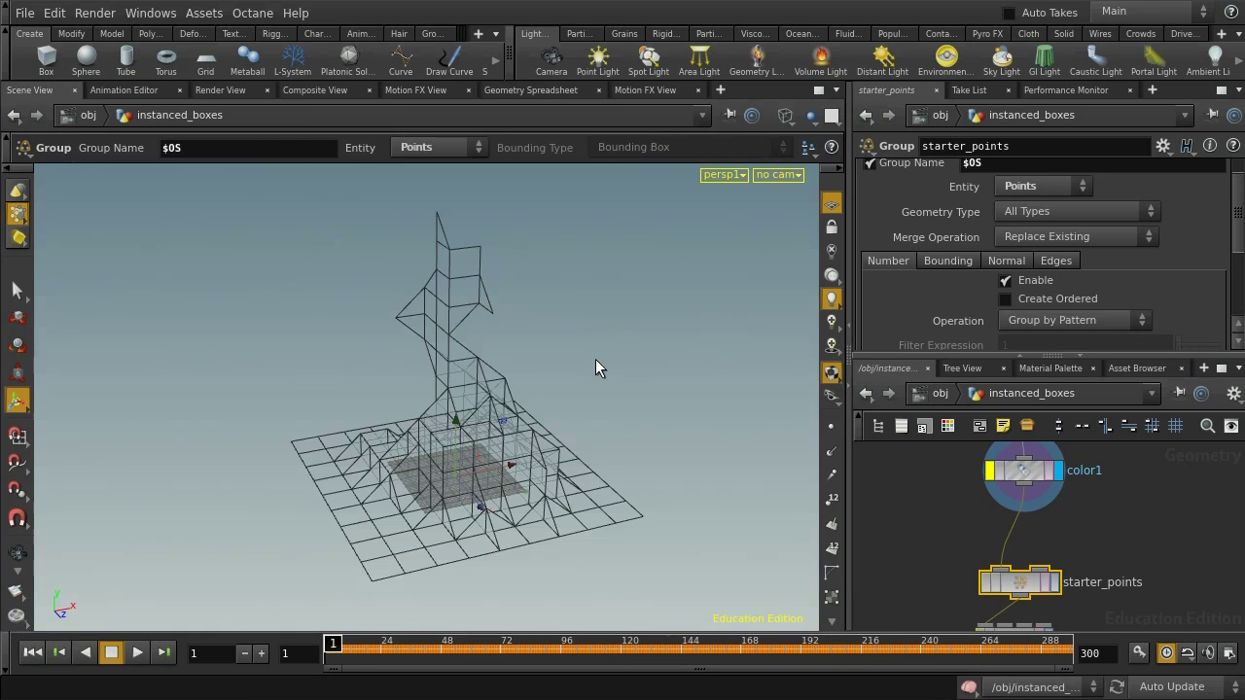
{"action": "left_click", "coordinate": [1053, 584]}
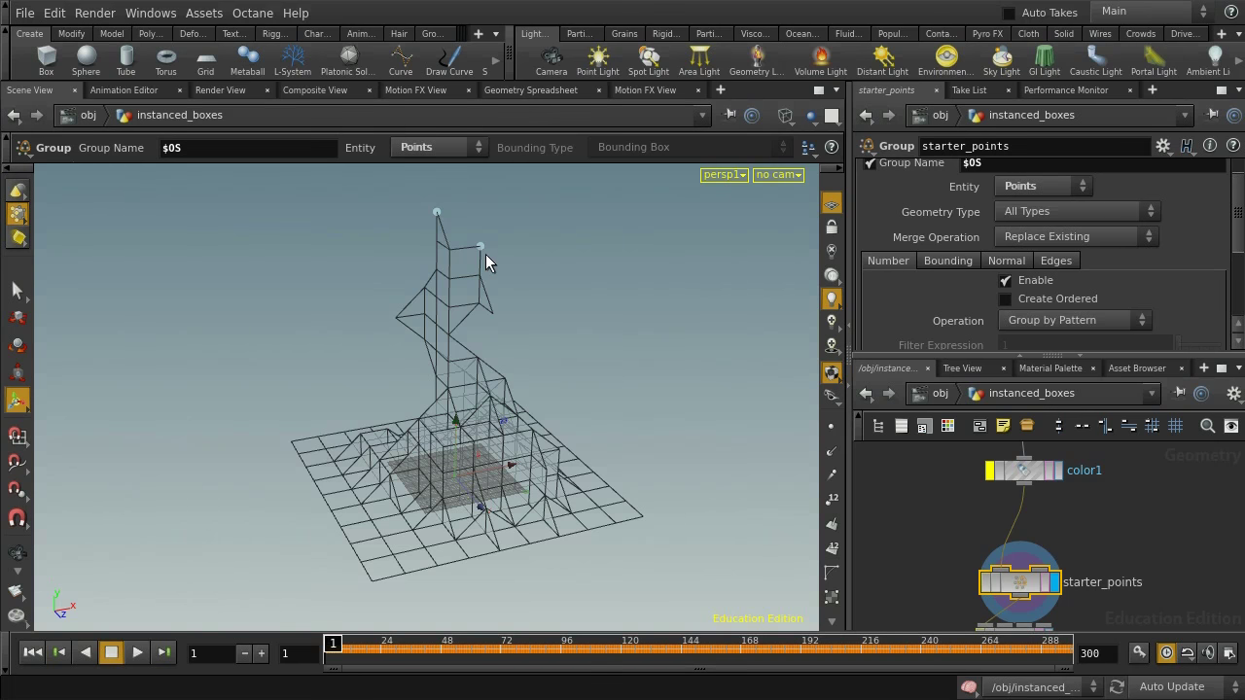
- Display attribwrangle_set_state and review the state expression it applies to the starter_points group
{"action": "middle_click_drag", "start_coordinate": [1140, 633], "coordinate": [1151, 500]}
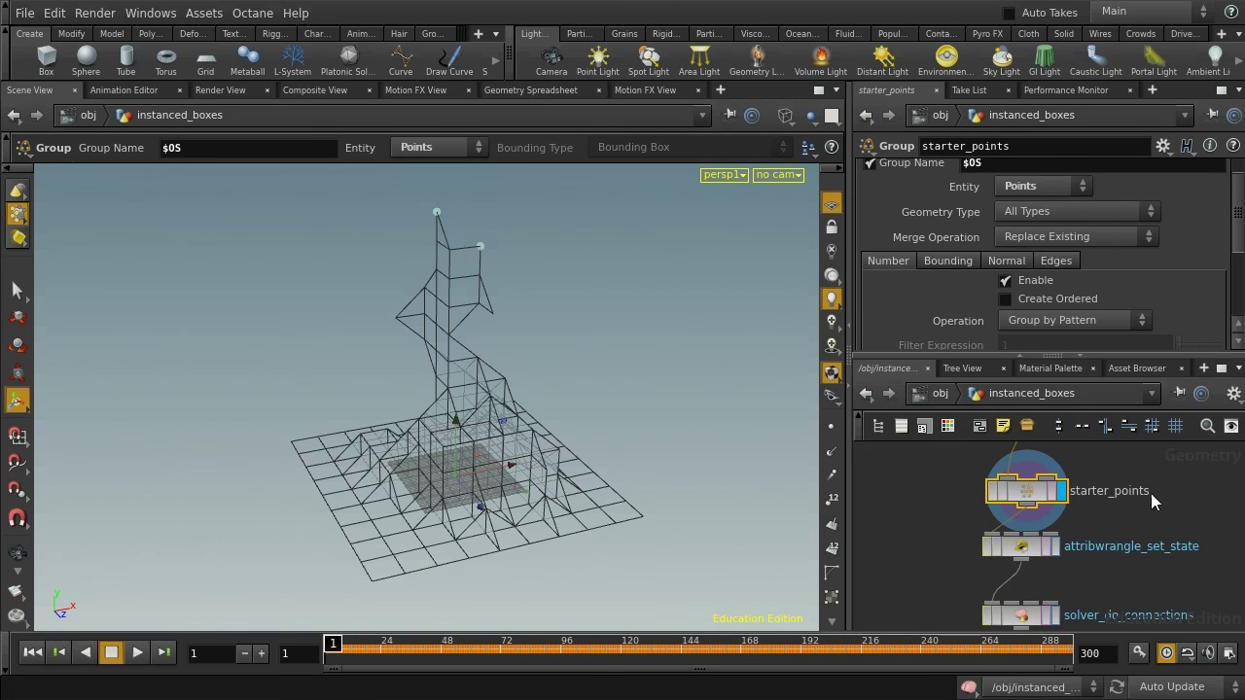
{"action": "left_click", "coordinate": [1058, 552]}
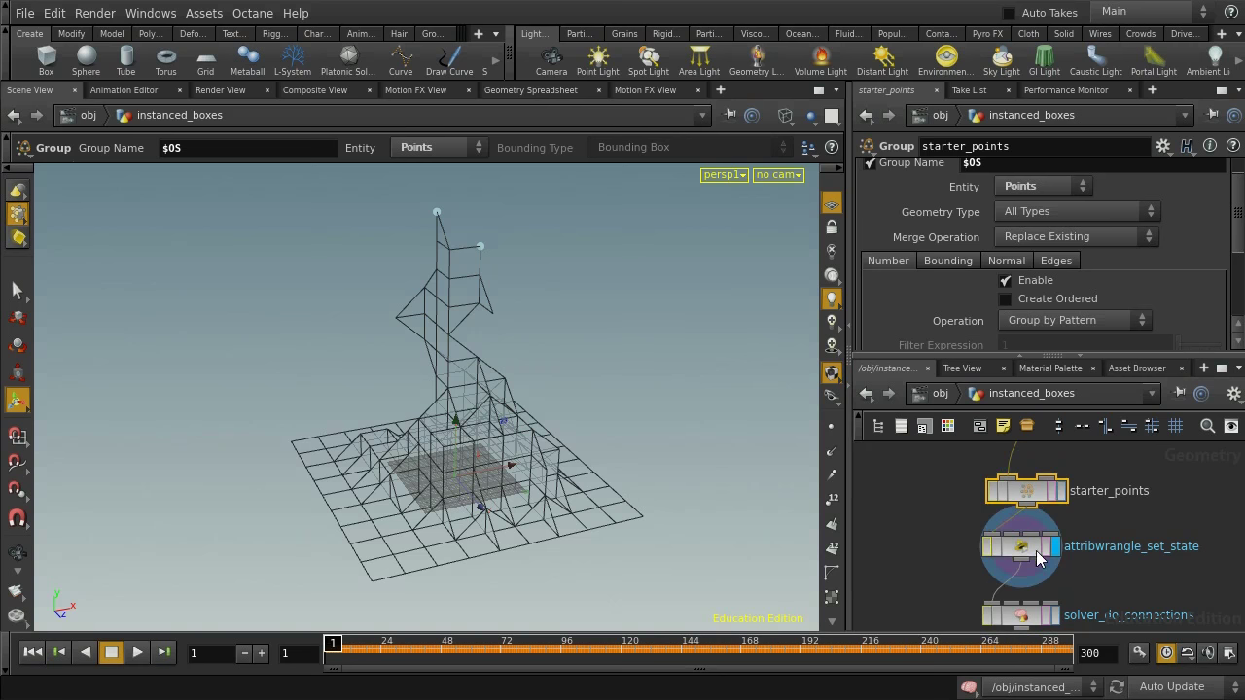
{"action": "left_click", "coordinate": [1023, 546]}
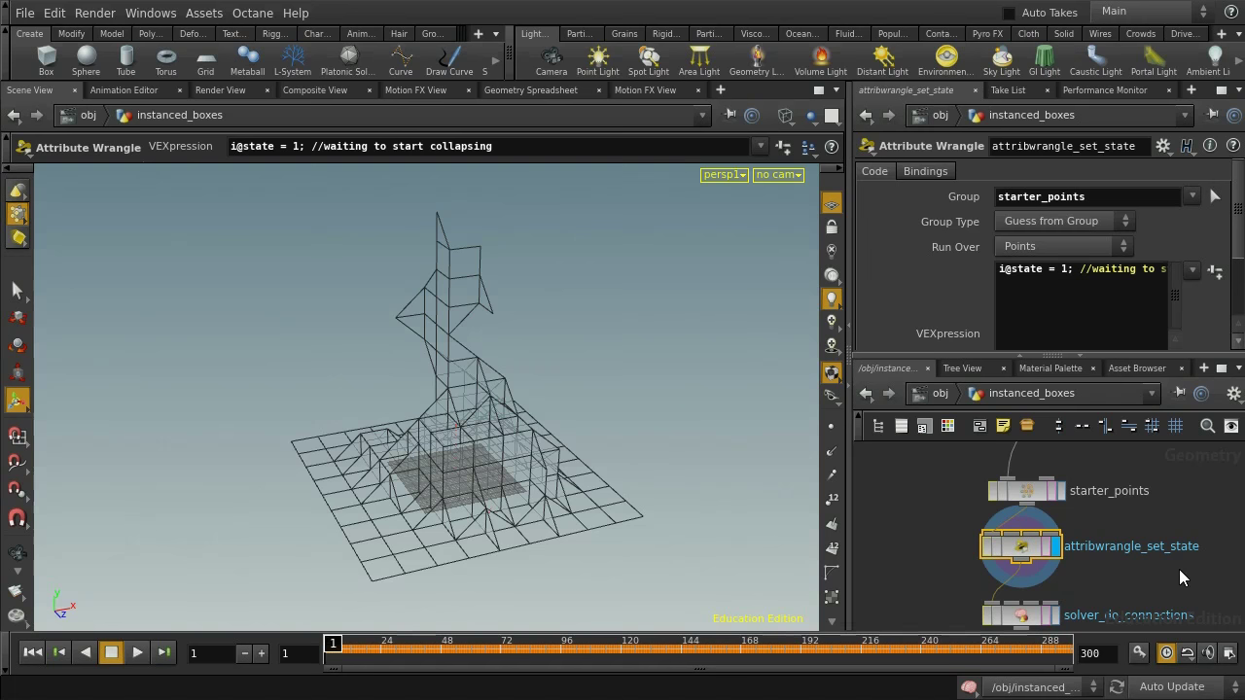
- Select the solver_do_connections node and turn off the point number visualizers in the Scene View
{"action": "middle_click_drag", "start_coordinate": [1177, 569], "coordinate": [1161, 454]}
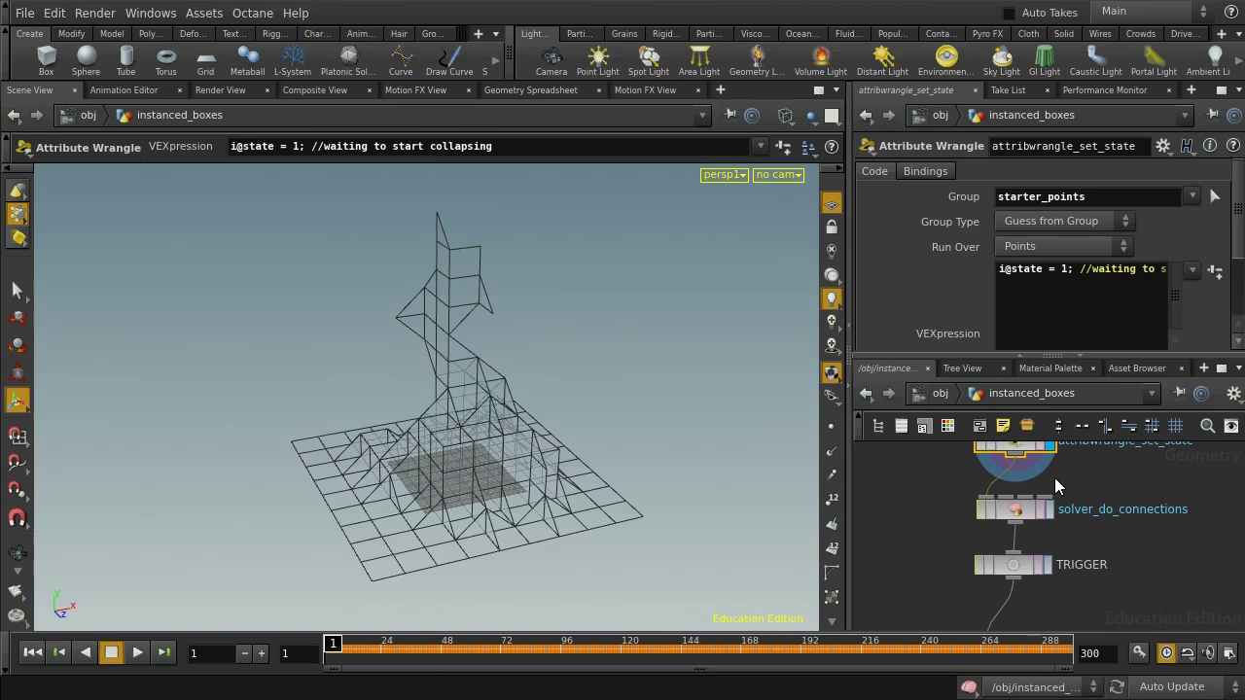
{"action": "left_click", "coordinate": [1022, 522]}
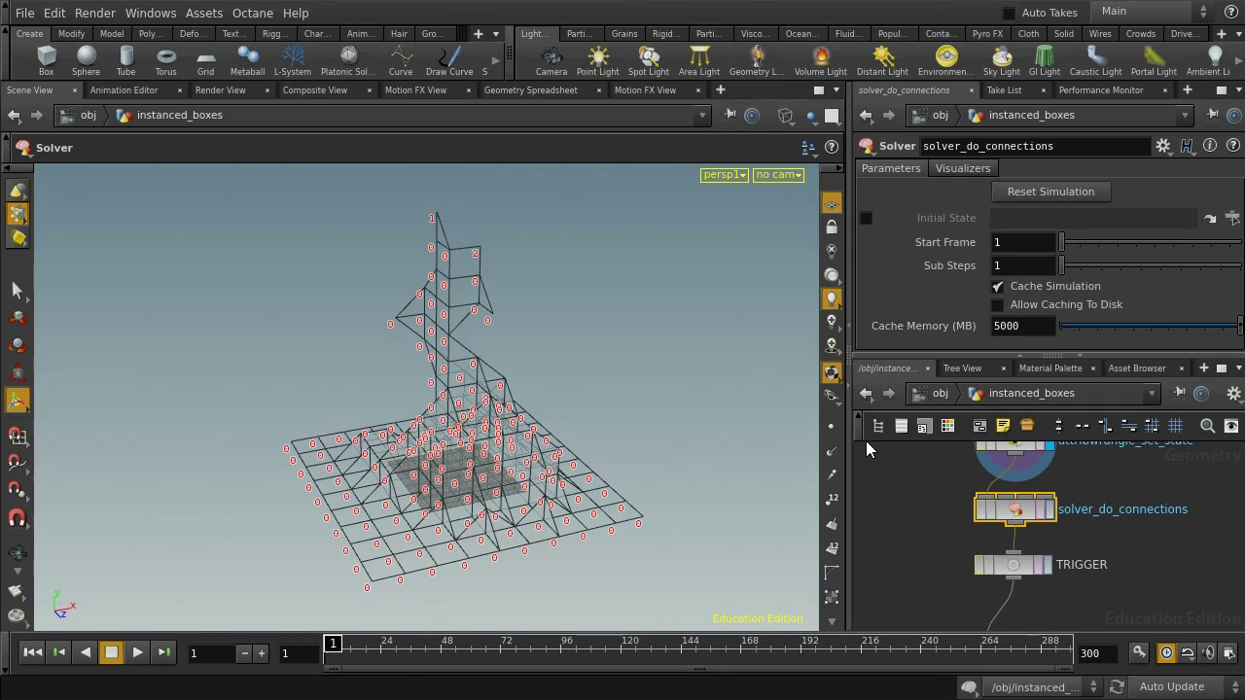
{"action": "scroll", "coordinate": [839, 472], "scroll_direction": "down", "scroll_amount": 3}
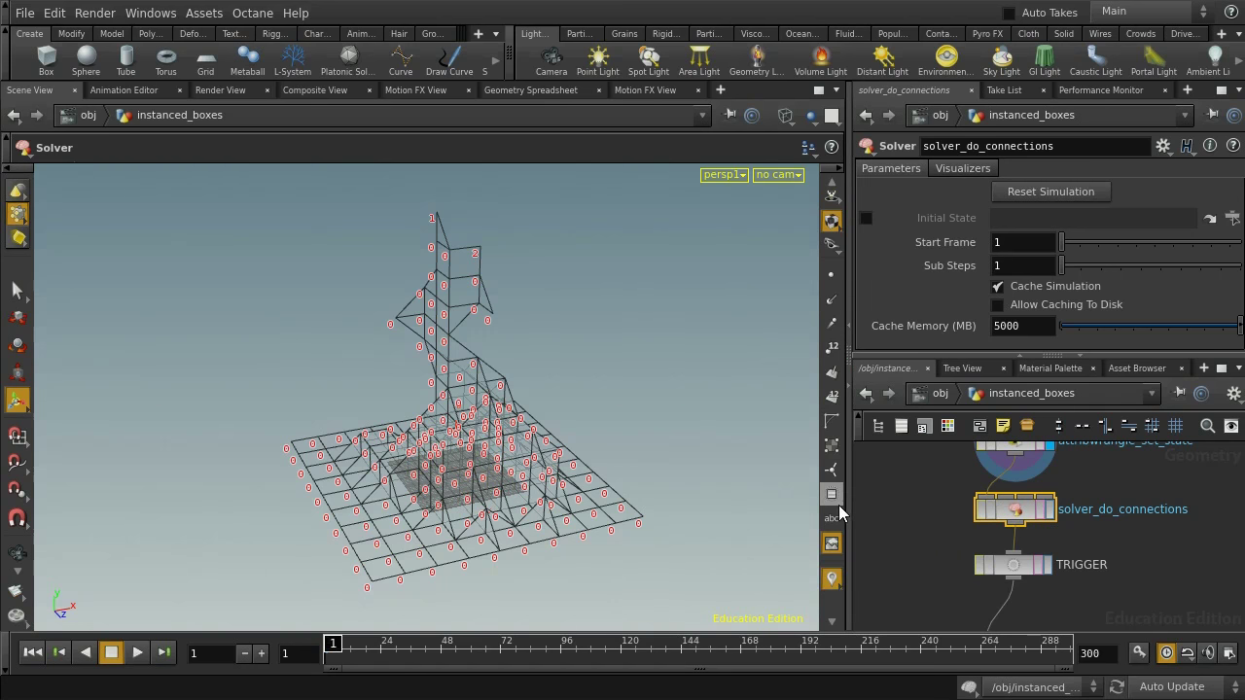
{"action": "left_click", "coordinate": [833, 579]}
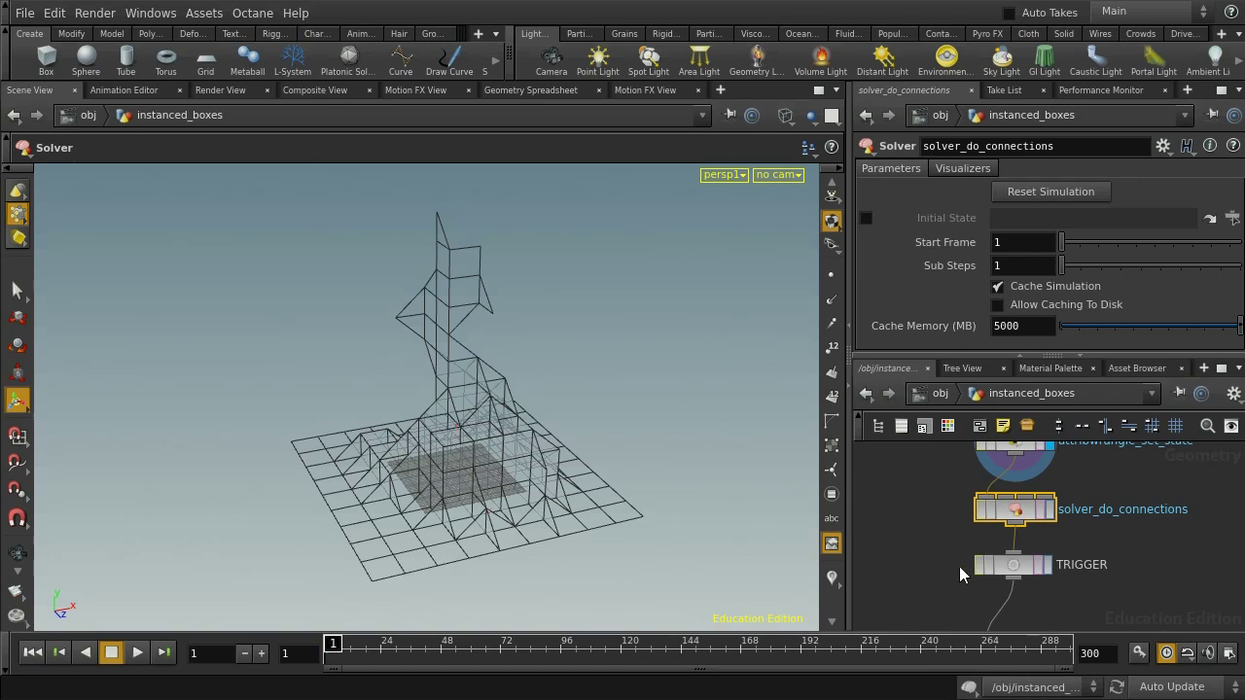
- Enter the solver_do_connections network and maximize the network view to frame all its wrangle nodes
{"action": "double_click", "coordinate": [1016, 509]}
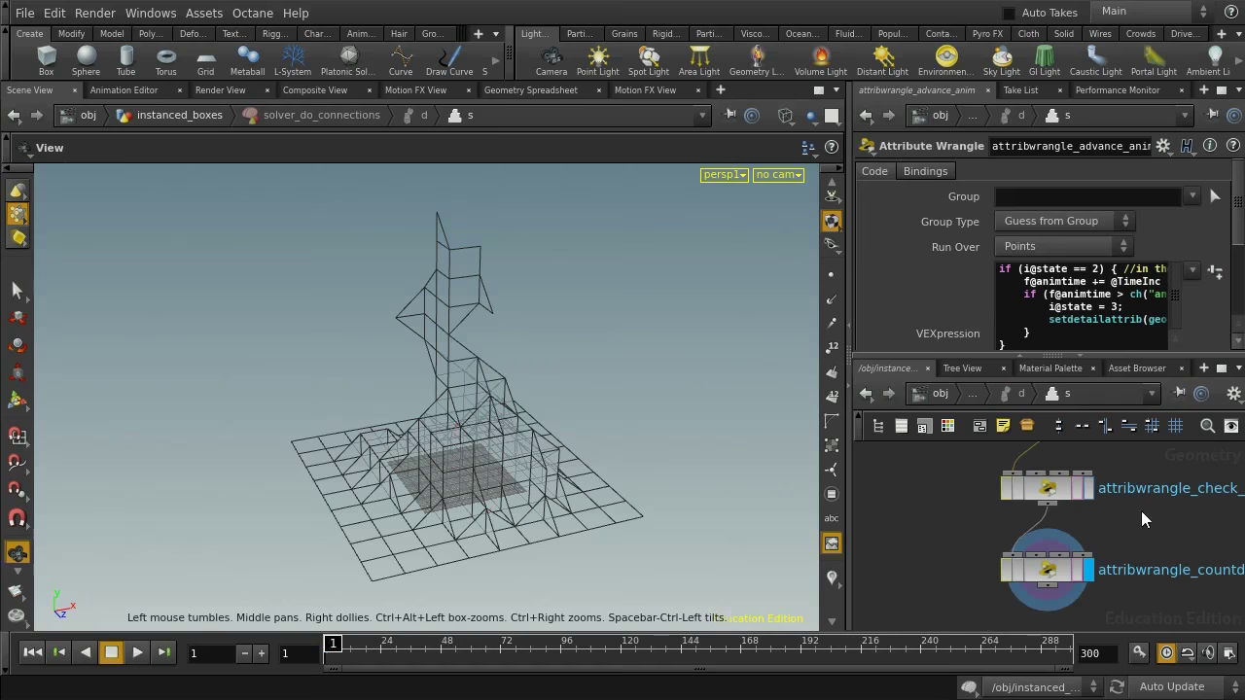
{"action": "left_click", "coordinate": [1223, 371]}
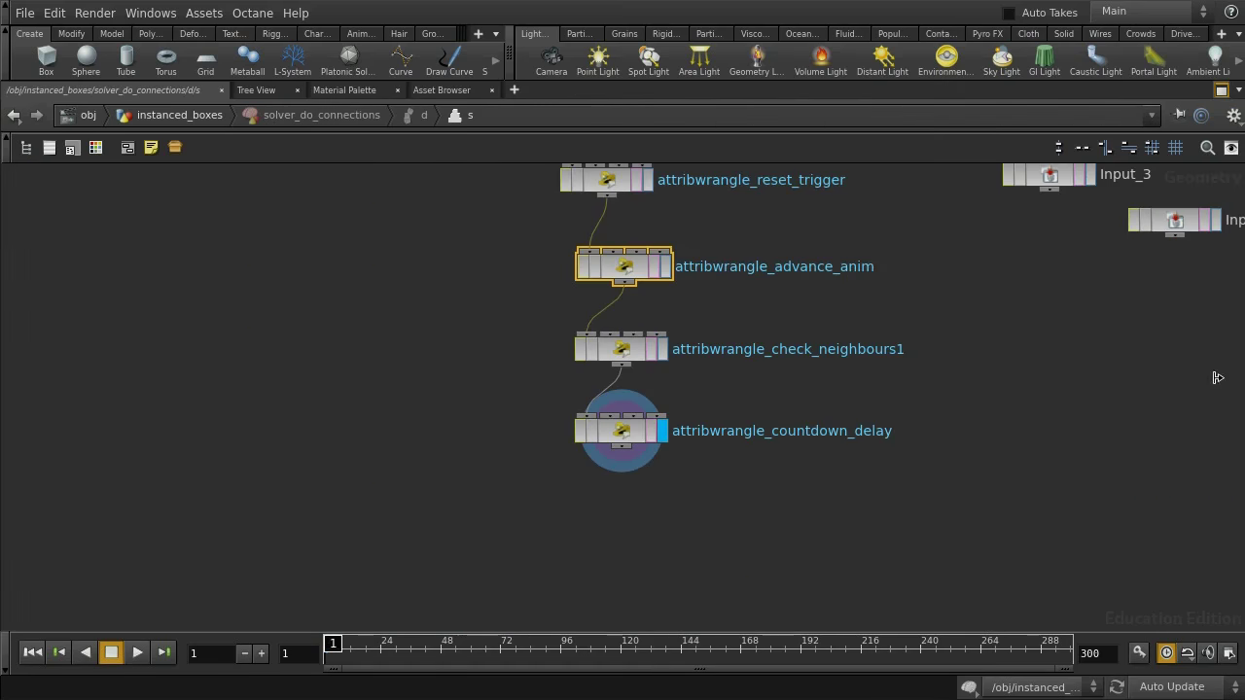
{"action": "key", "text": "h"}
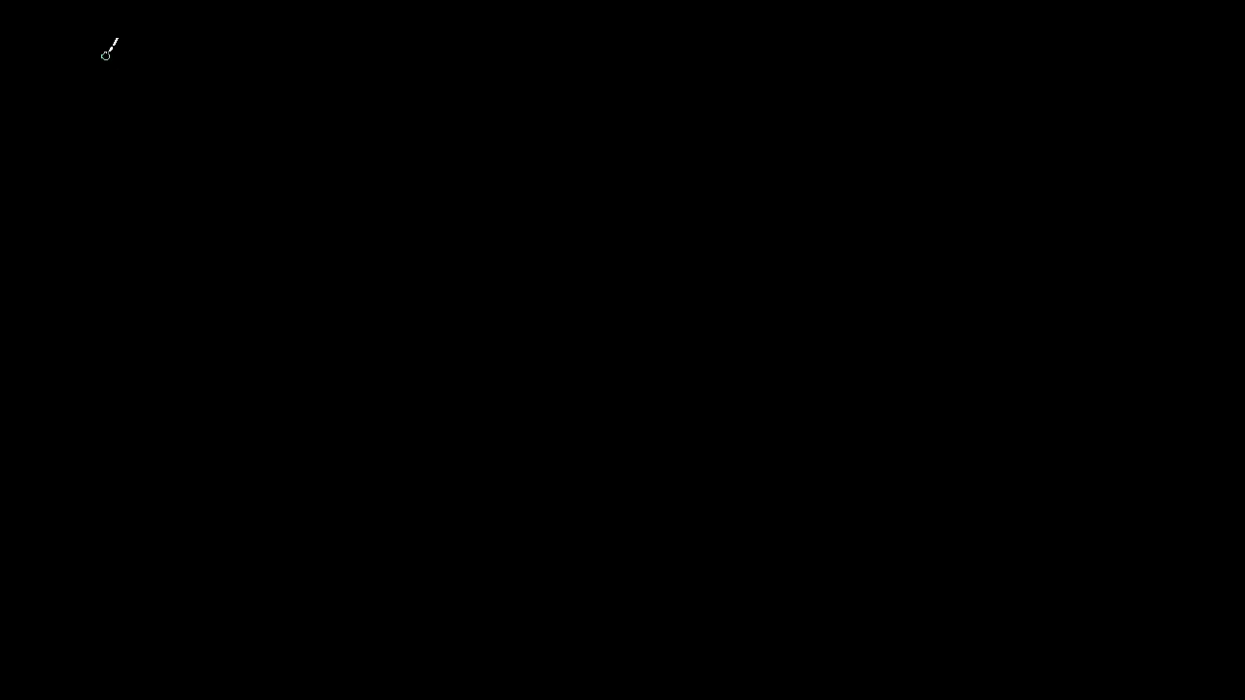
- Handwrite "delay" and "0.4" on the blank black canvas, with a left-pointing arrow under the number
{"action": "left_click_drag", "start_coordinate": [116, 50], "coordinate": [132, 86]}
{"action": "mouse_move", "coordinate": [84, 171]}
{"action": "left_mouse_down"}
{"action": "mouse_move", "coordinate": [93, 129]}
{"action": "mouse_move", "coordinate": [105, 189]}
{"action": "mouse_move", "coordinate": [117, 157]}
{"action": "mouse_move", "coordinate": [162, 189]}
{"action": "mouse_move", "coordinate": [191, 153]}
{"action": "mouse_move", "coordinate": [251, 143]}
{"action": "mouse_move", "coordinate": [195, 227]}
{"action": "mouse_move", "coordinate": [176, 198]}
{"action": "left_mouse_up"}
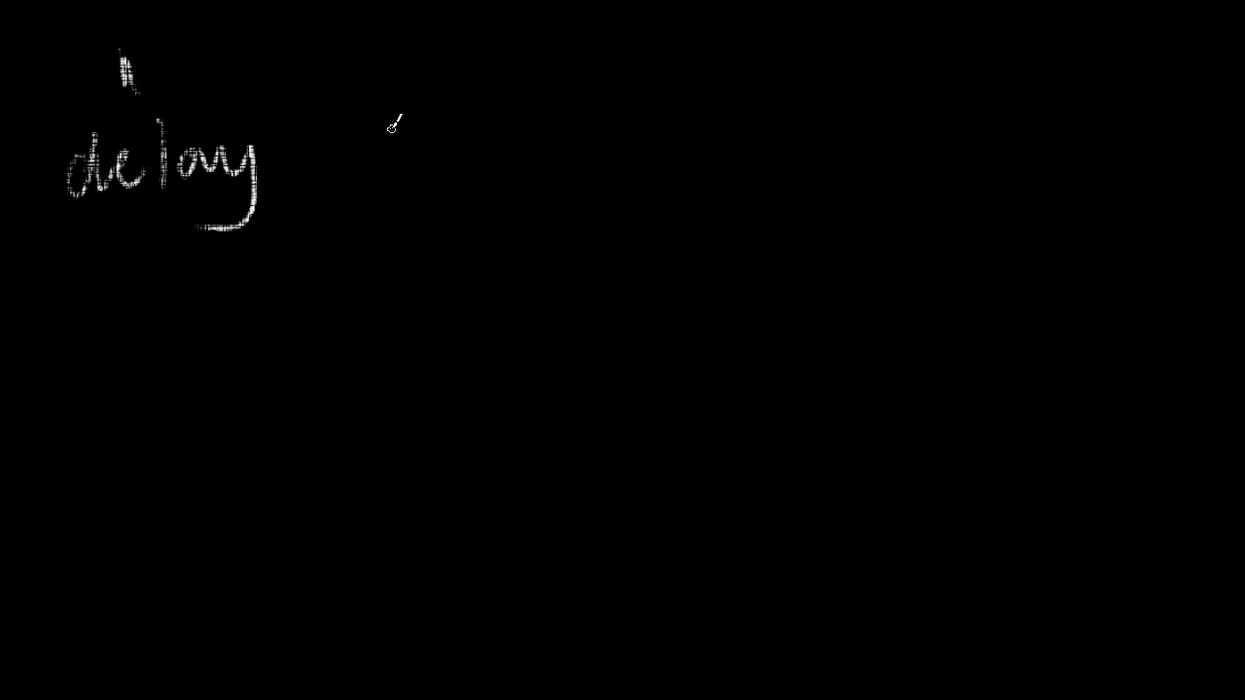
{"action": "left_click_drag", "start_coordinate": [431, 101], "coordinate": [443, 97]}
{"action": "left_click", "coordinate": [494, 136]}
{"action": "left_click_drag", "start_coordinate": [541, 92], "coordinate": [568, 128]}
{"action": "mouse_move", "coordinate": [592, 85]}
{"action": "left_mouse_down"}
{"action": "mouse_move", "coordinate": [569, 220]}
{"action": "mouse_move", "coordinate": [522, 231]}
{"action": "mouse_move", "coordinate": [555, 243]}
{"action": "left_mouse_up"}
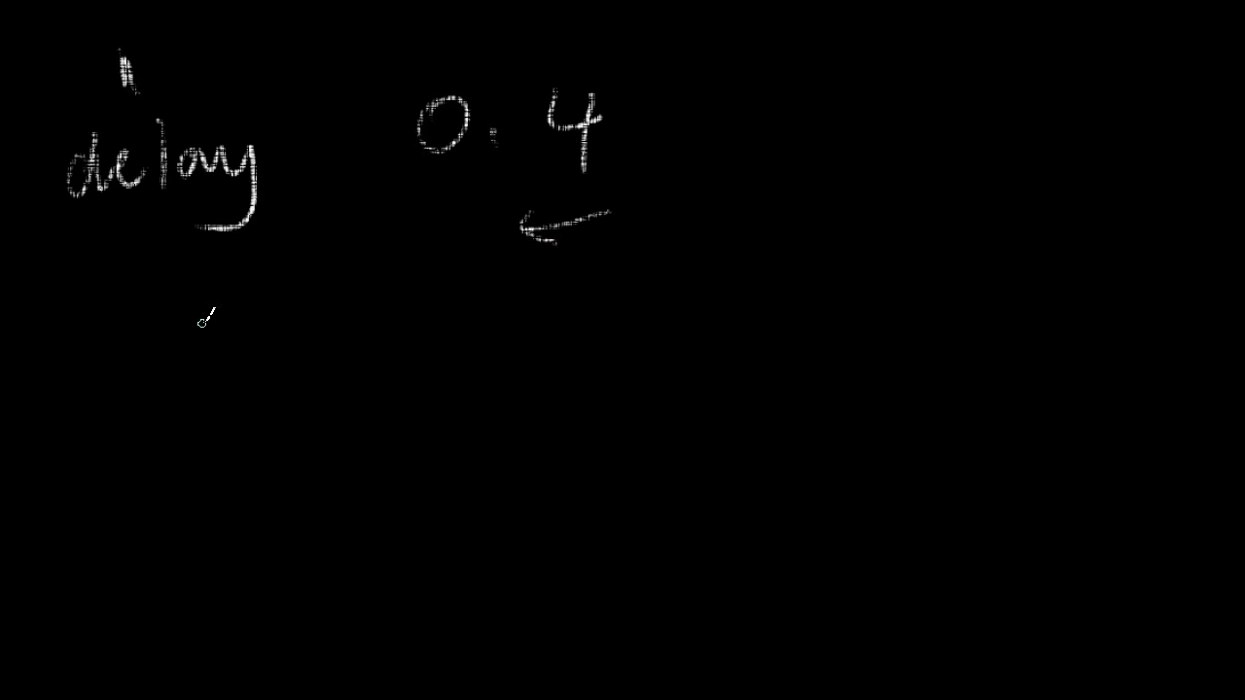
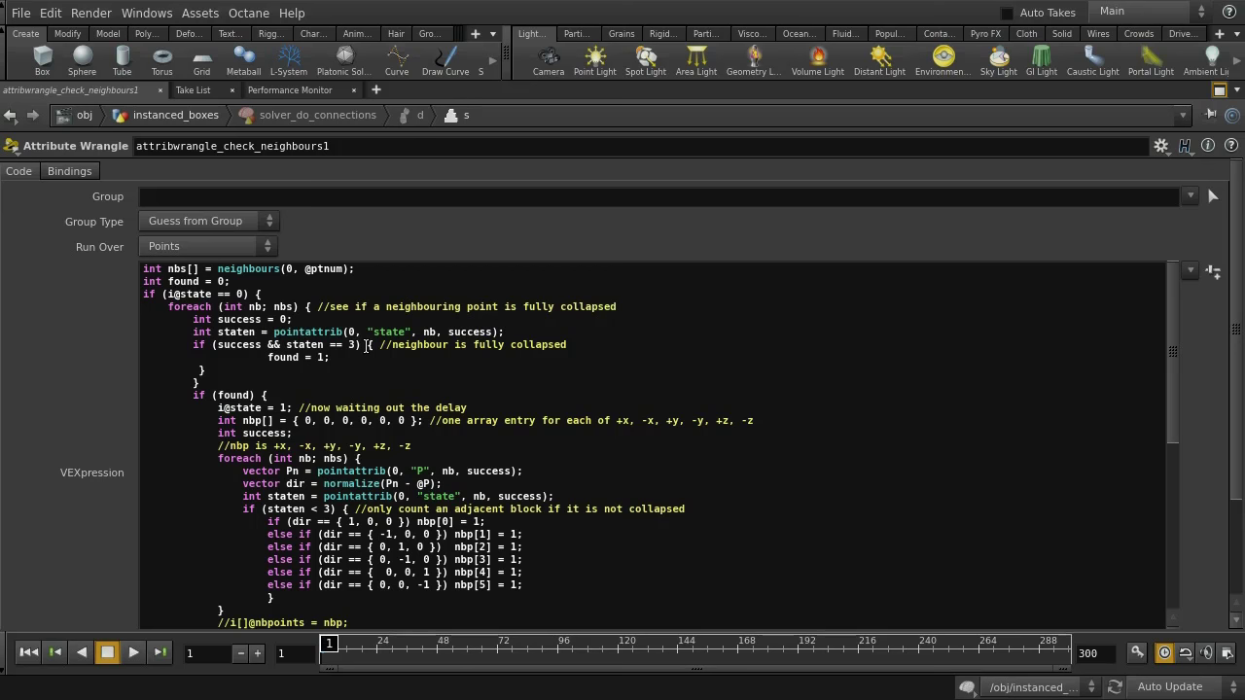
- Examine the collapsed-neighbour test and the nbp direction array in the attribwrangle_check_neighbours1 expression
{"action": "left_click", "coordinate": [241, 373]}
{"action": "left_click", "coordinate": [269, 395]}
{"action": "scroll", "coordinate": [416, 515], "scroll_direction": "down", "scroll_amount": 2}
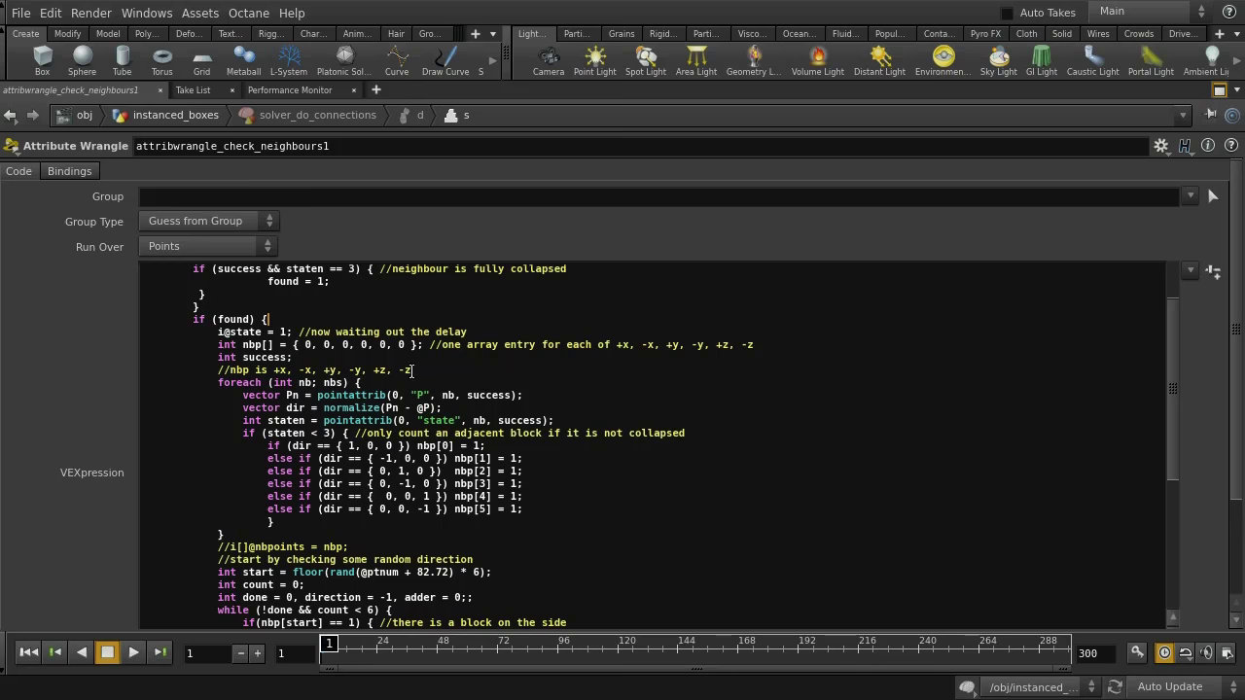
{"action": "scroll", "coordinate": [407, 369], "scroll_direction": "down", "scroll_amount": 1}
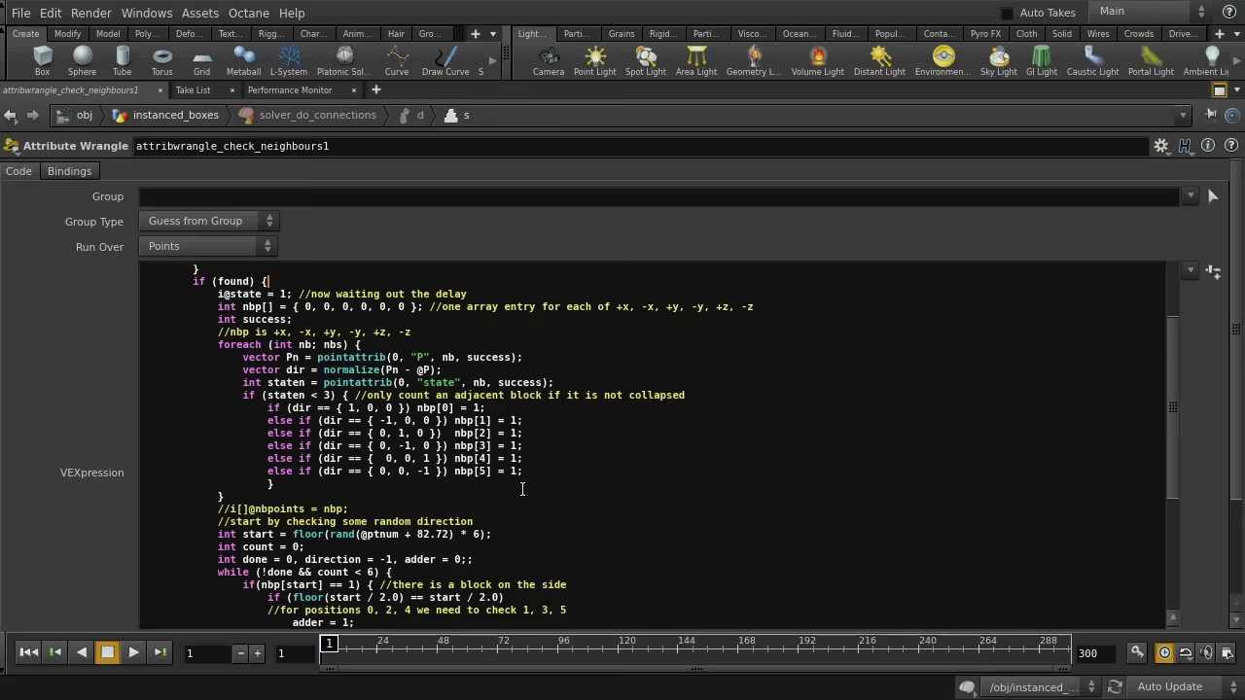
{"action": "scroll", "coordinate": [522, 489], "scroll_direction": "down", "scroll_amount": 1}
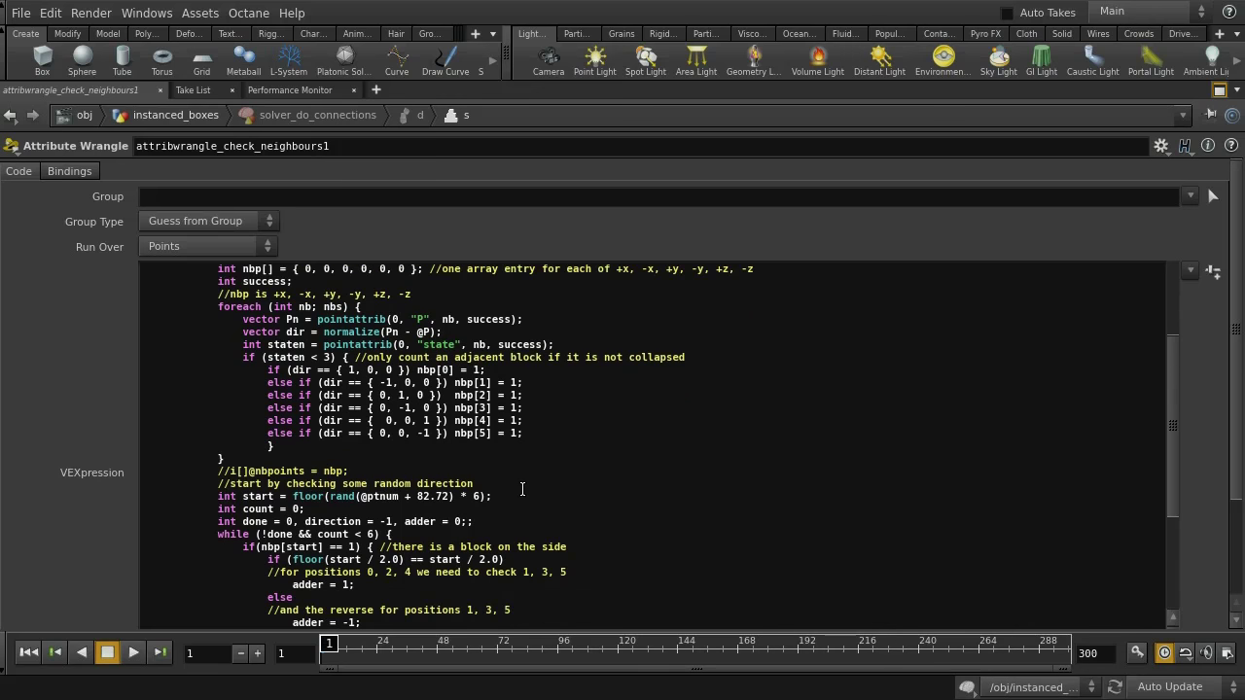
{"action": "scroll", "coordinate": [522, 489], "scroll_direction": "down", "scroll_amount": 2}
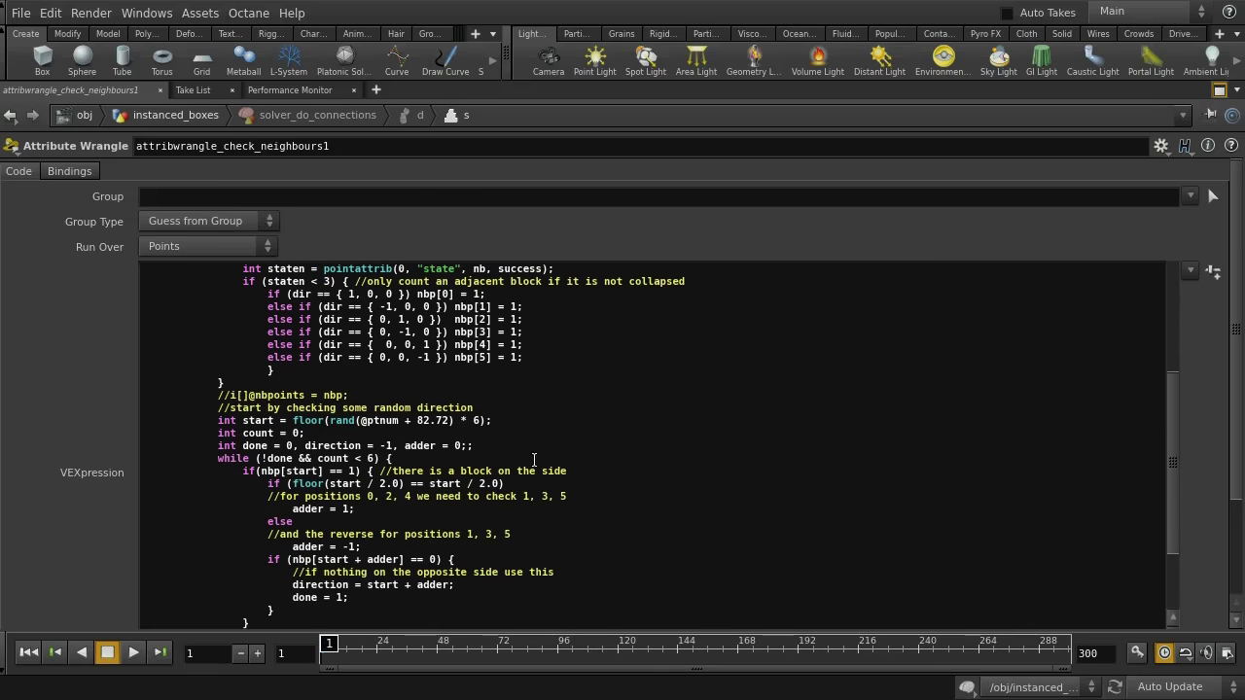
- Examine the random start direction and the while loop that picks collapsedir, comparing them with the nbp array
{"action": "left_click", "coordinate": [538, 419]}
{"action": "scroll", "coordinate": [707, 579], "scroll_direction": "up", "scroll_amount": 3}
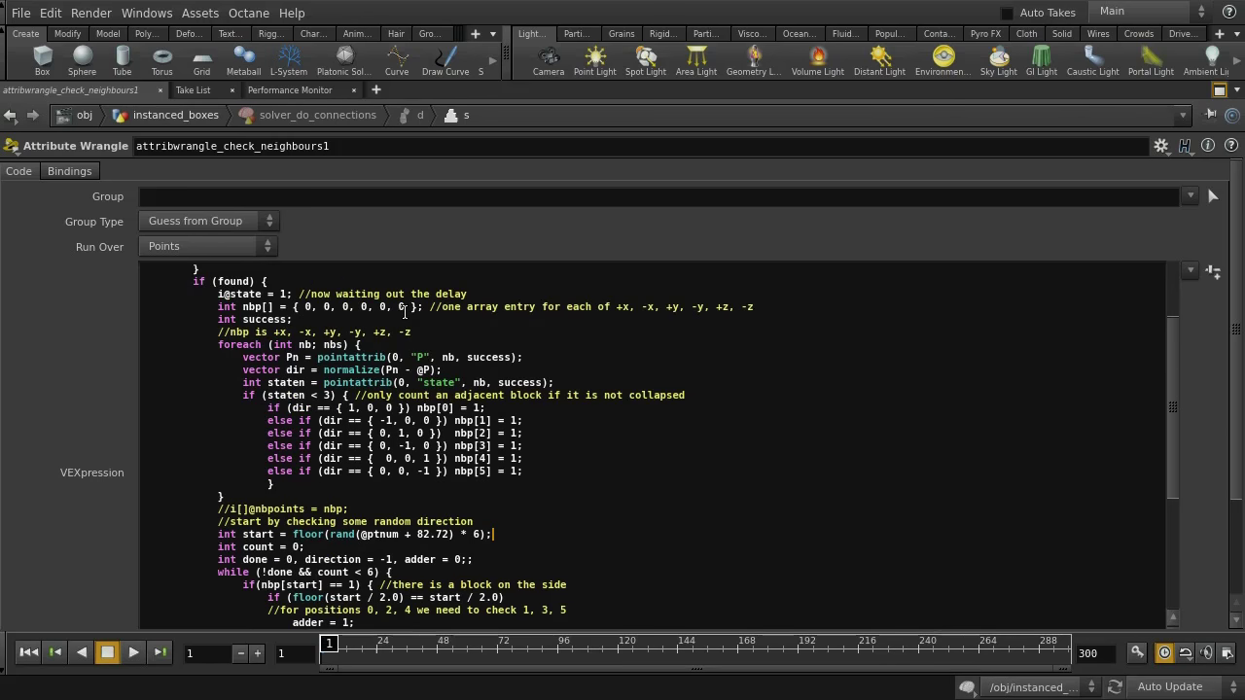
{"action": "scroll", "coordinate": [668, 483], "scroll_direction": "down", "scroll_amount": 3}
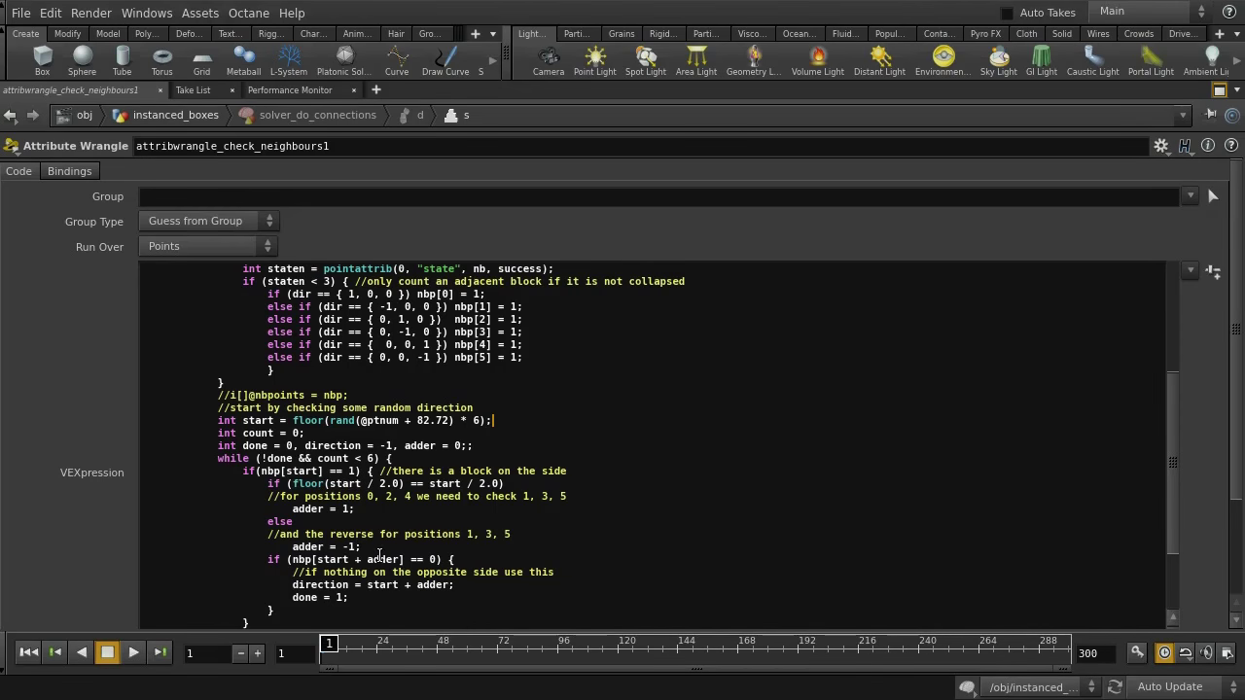
{"action": "scroll", "coordinate": [377, 556], "scroll_direction": "down", "scroll_amount": 1}
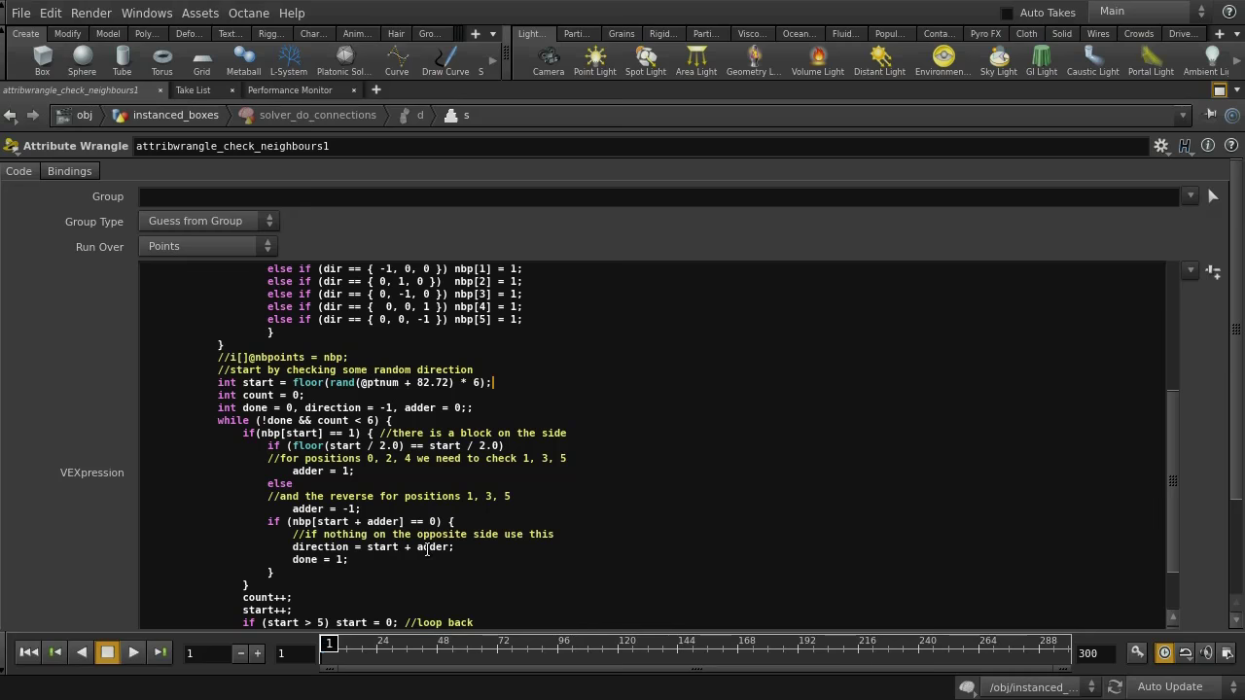
{"action": "scroll", "coordinate": [433, 314], "scroll_direction": "up", "scroll_amount": 3}
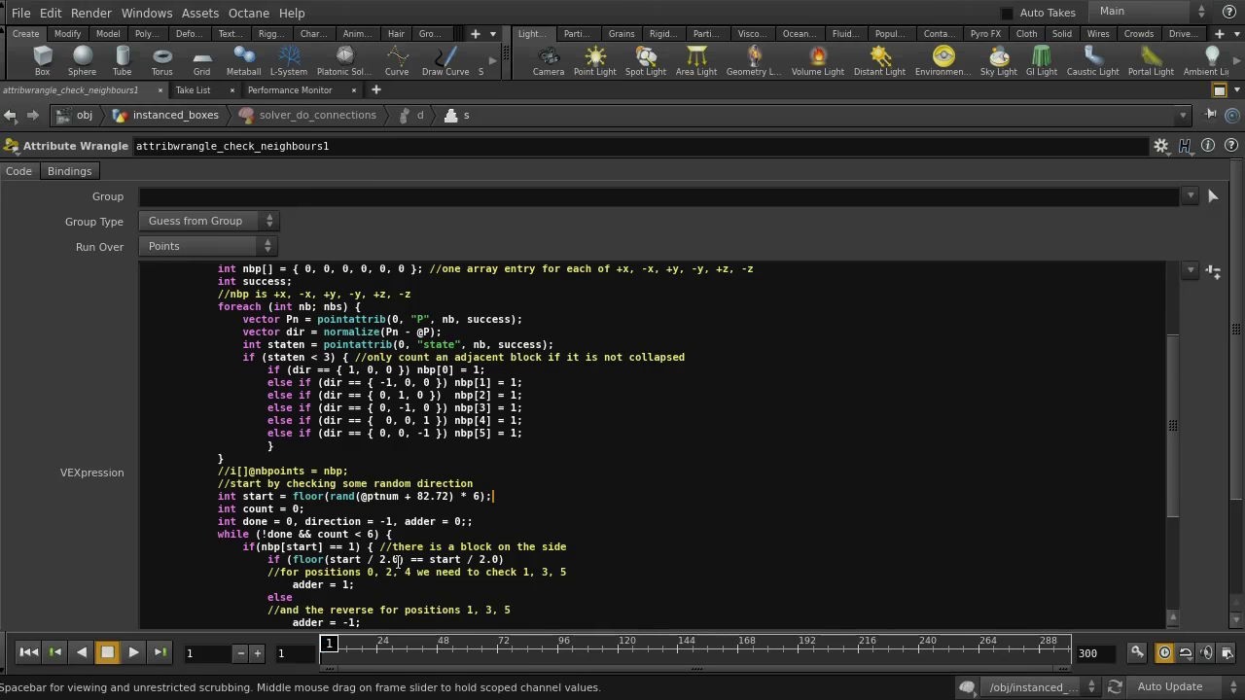
{"action": "scroll", "coordinate": [403, 569], "scroll_direction": "down", "scroll_amount": 1}
{"action": "scroll", "coordinate": [397, 558], "scroll_direction": "down", "scroll_amount": 2}
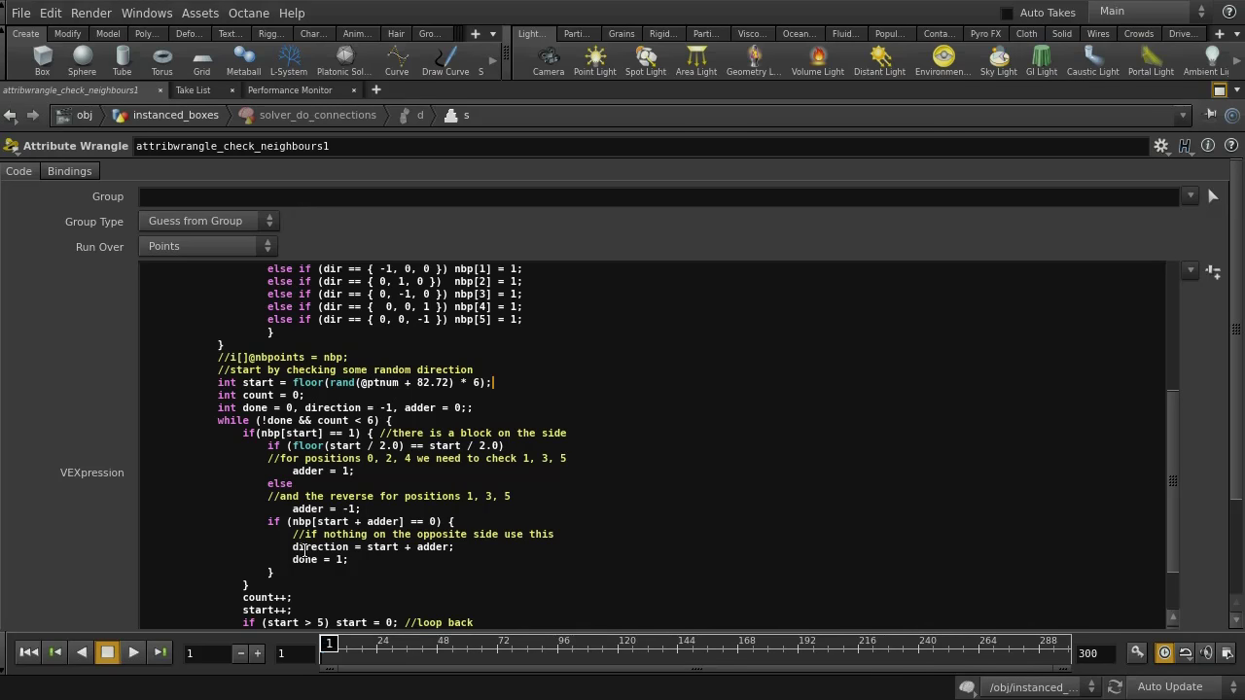
{"action": "scroll", "coordinate": [372, 544], "scroll_direction": "down", "scroll_amount": 1}
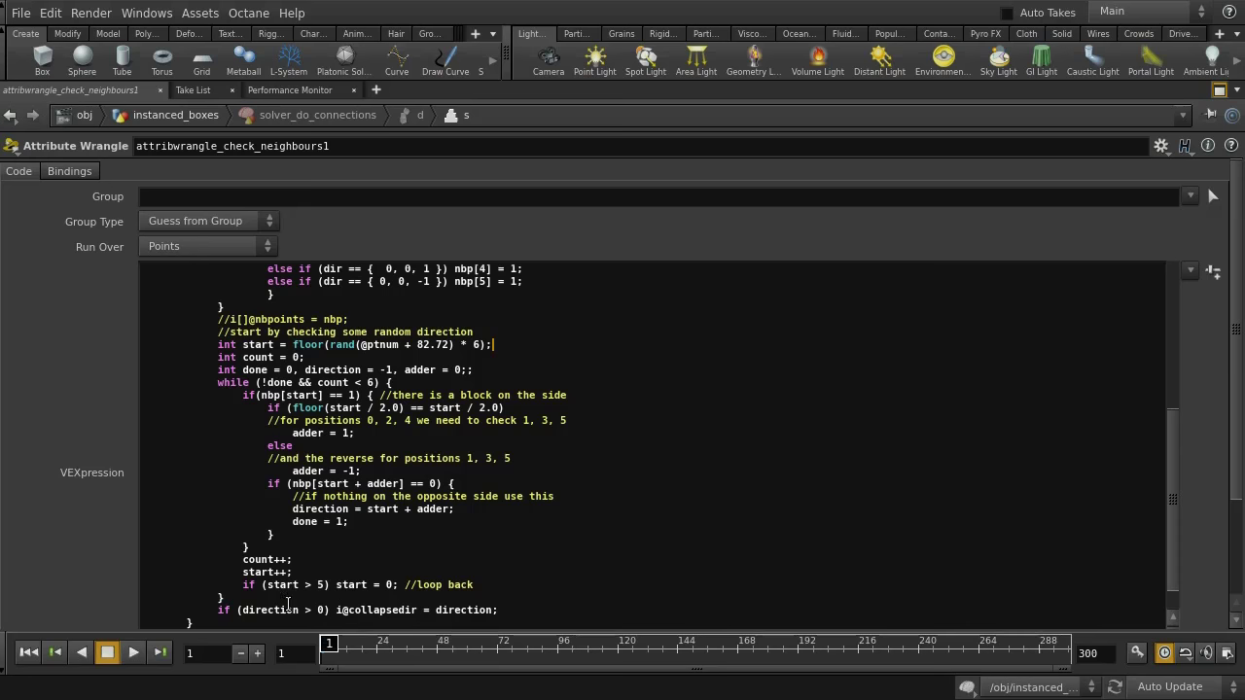
{"action": "scroll", "coordinate": [328, 542], "scroll_direction": "down", "scroll_amount": 1}
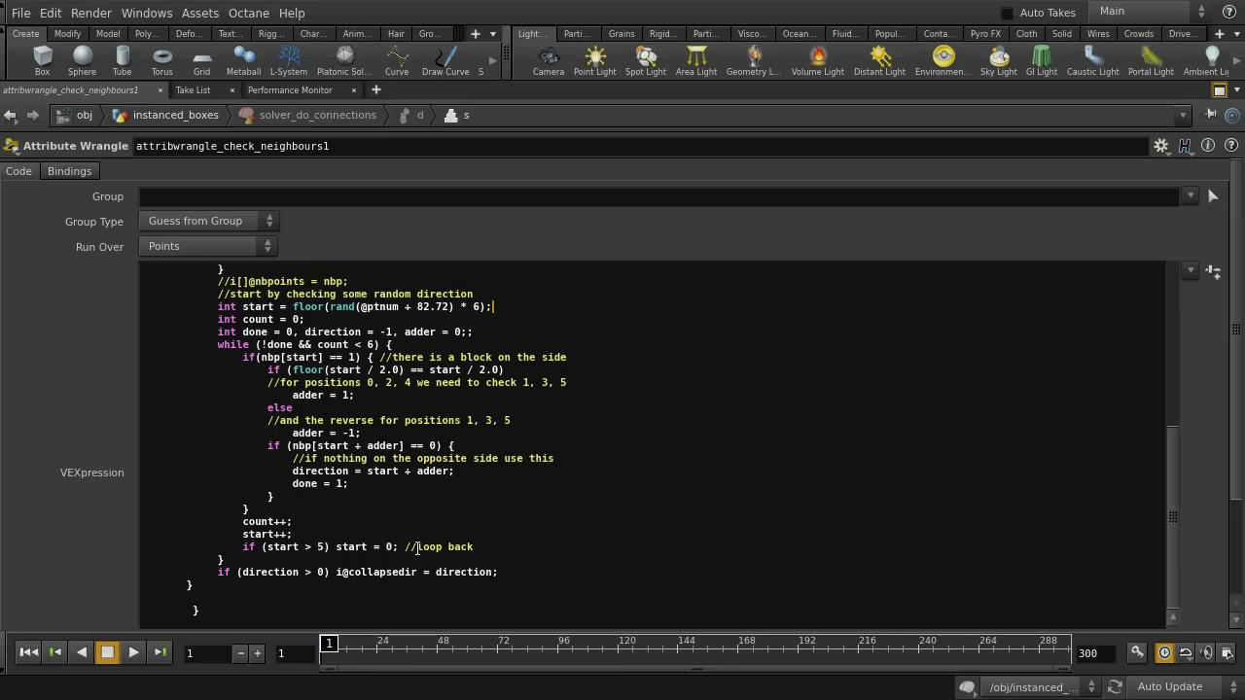
- Reread the attribwrangle_check_neighbours1 code from the neighbour loop through to the collapsedir assignment
{"action": "scroll", "coordinate": [391, 493], "scroll_direction": "up", "scroll_amount": 8}
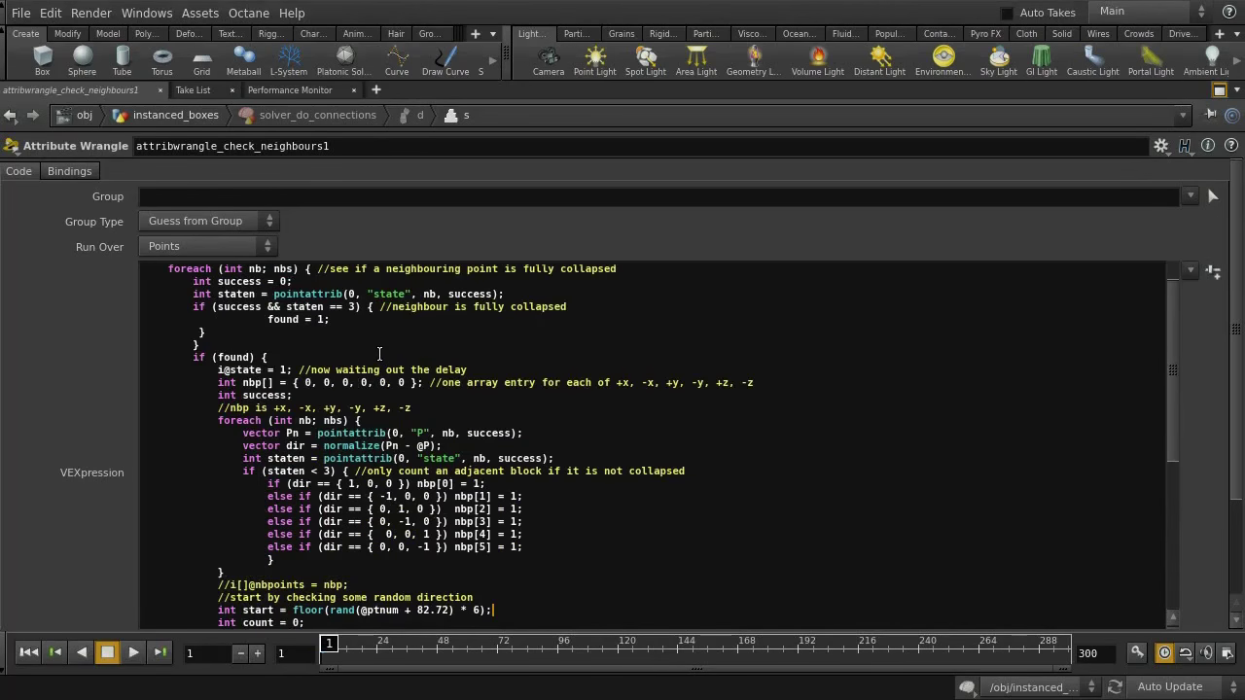
{"action": "scroll", "coordinate": [383, 360], "scroll_direction": "down", "scroll_amount": 1}
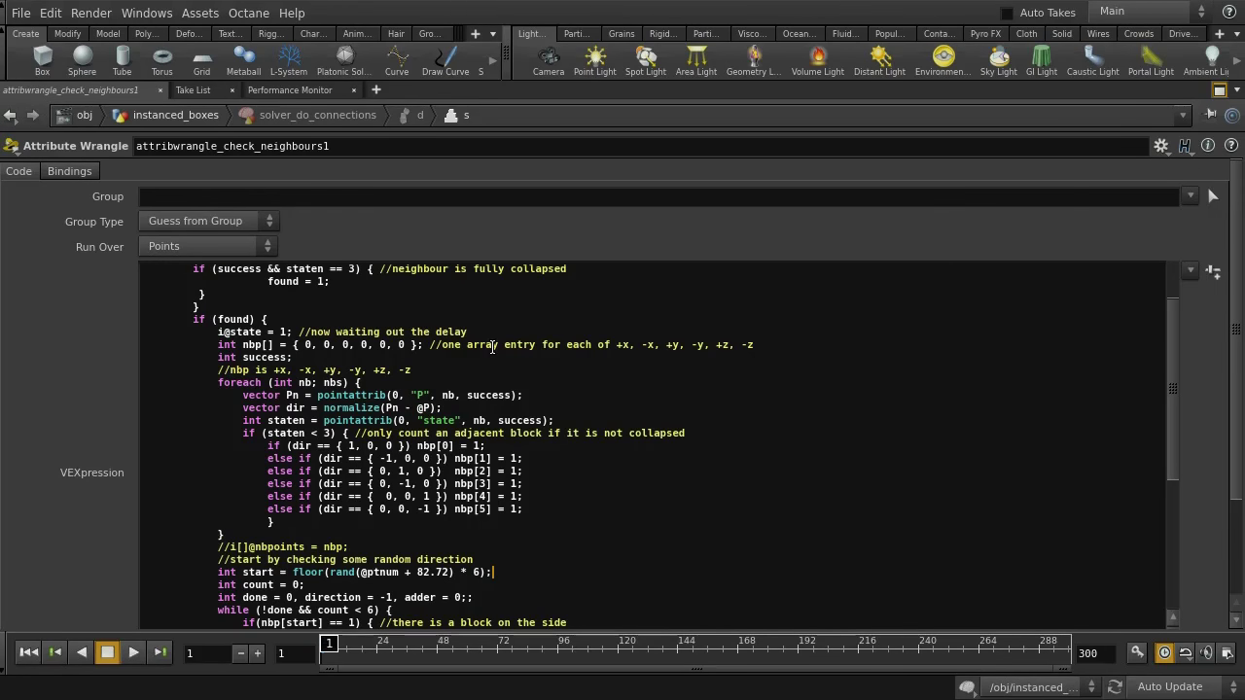
{"action": "scroll", "coordinate": [319, 363], "scroll_direction": "down", "scroll_amount": 6}
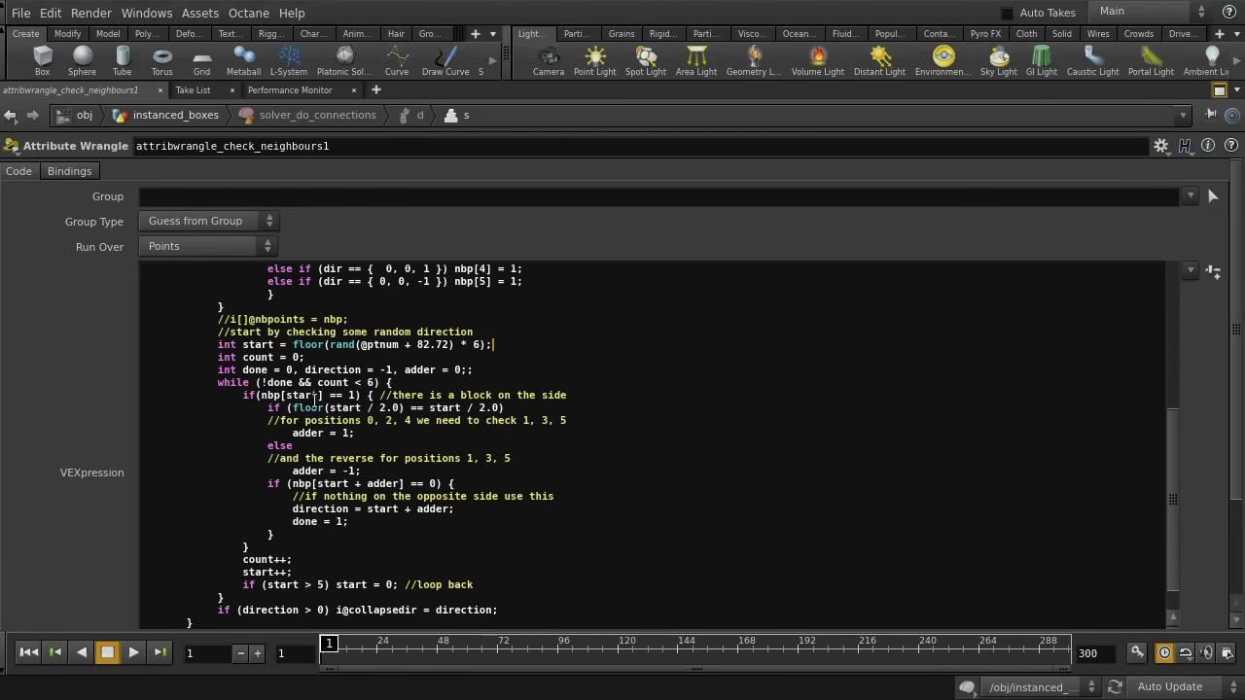
{"action": "scroll", "coordinate": [416, 556], "scroll_direction": "down", "scroll_amount": 1}
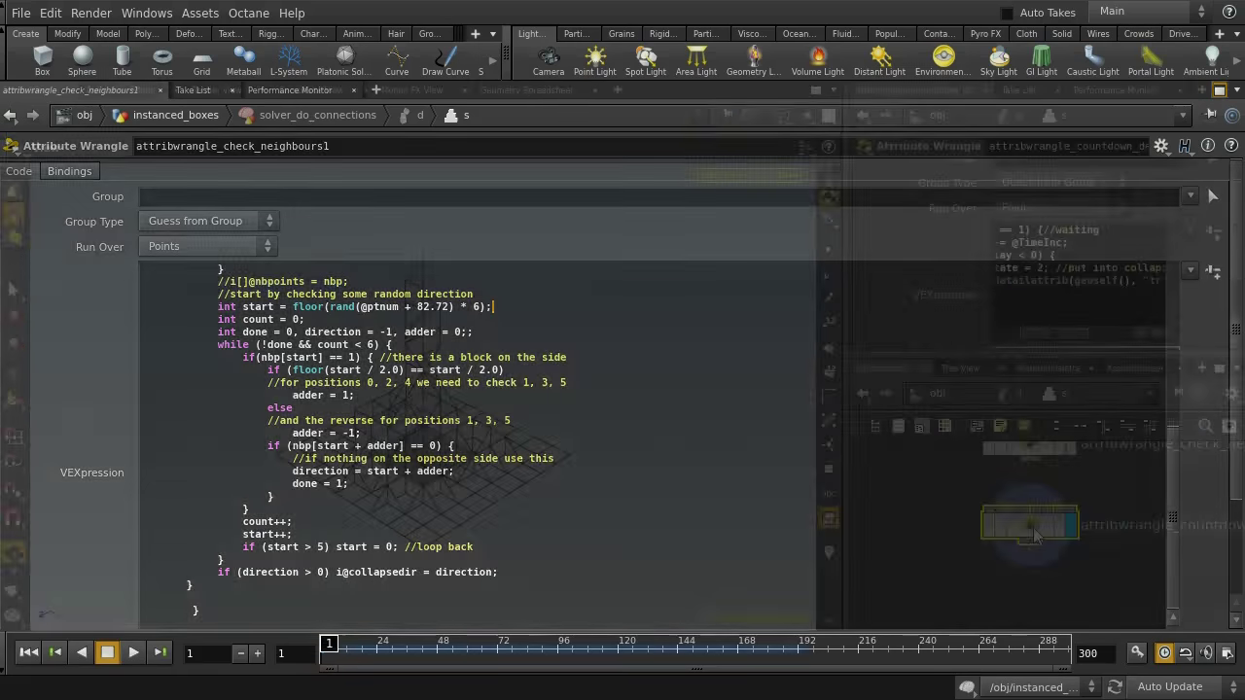
- Select attribwrangle_countdown_delay, review its full expression in a maximized parameter pane, and restore the pane layout
{"action": "left_click", "coordinate": [1031, 525]}
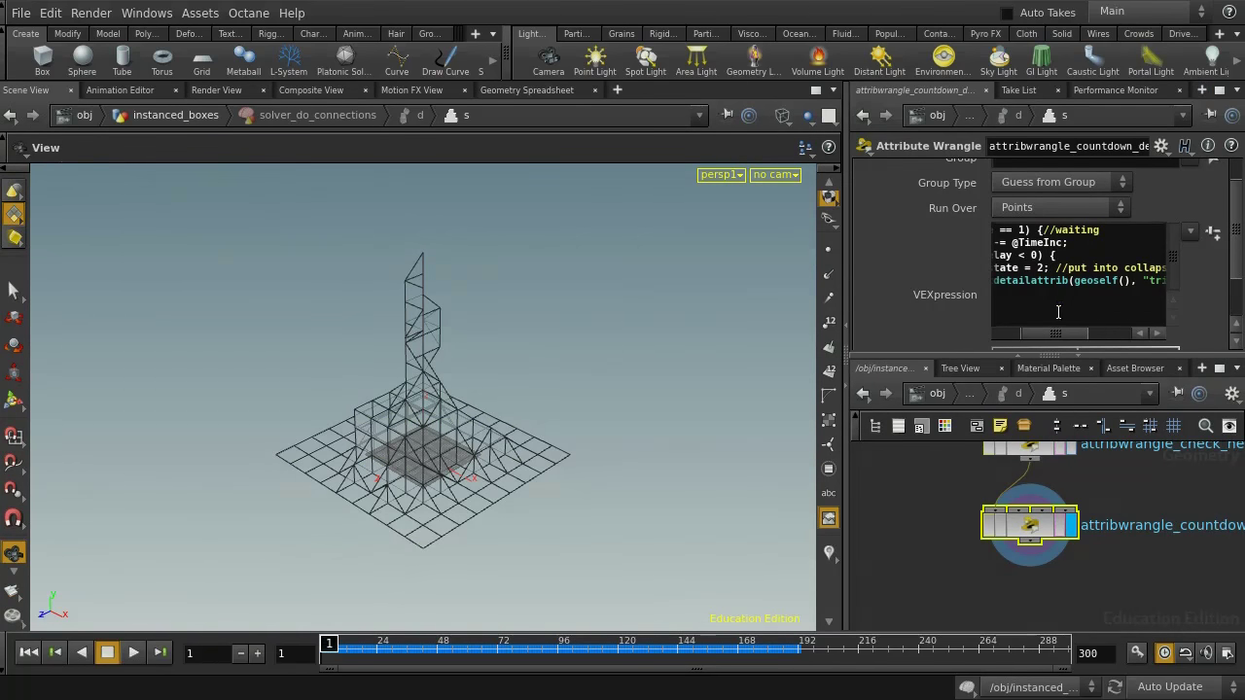
{"action": "left_click", "coordinate": [1220, 89]}
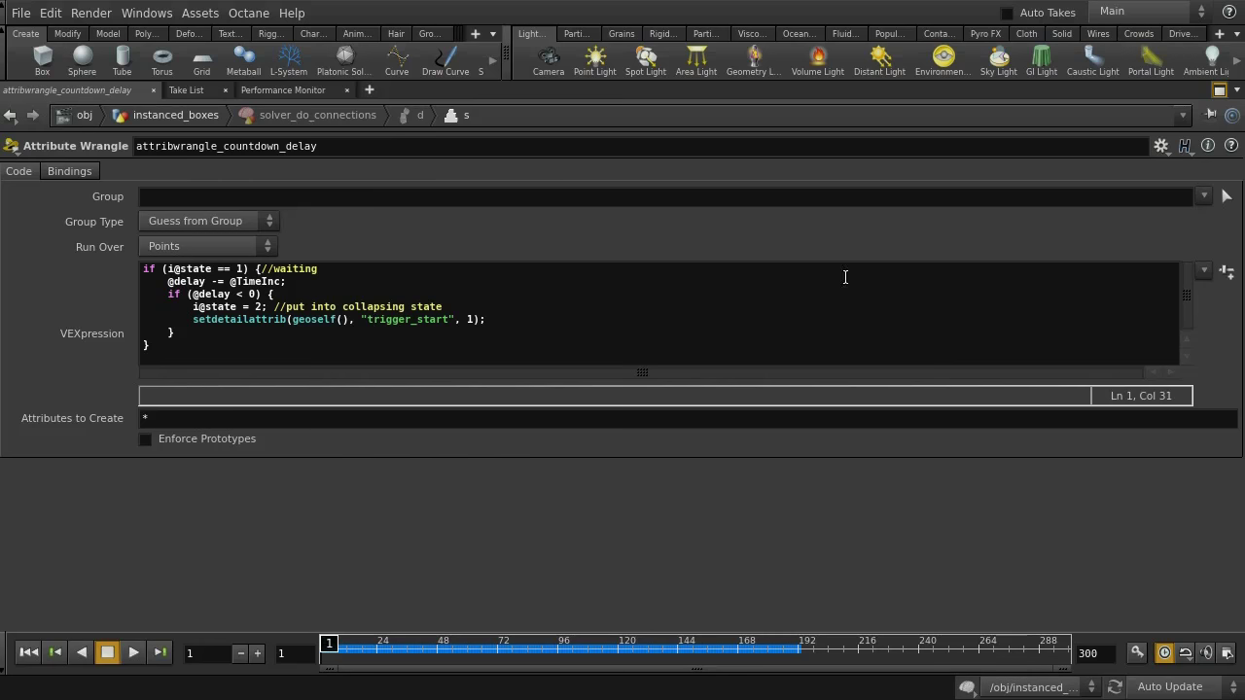
{"action": "left_click", "coordinate": [1218, 90]}
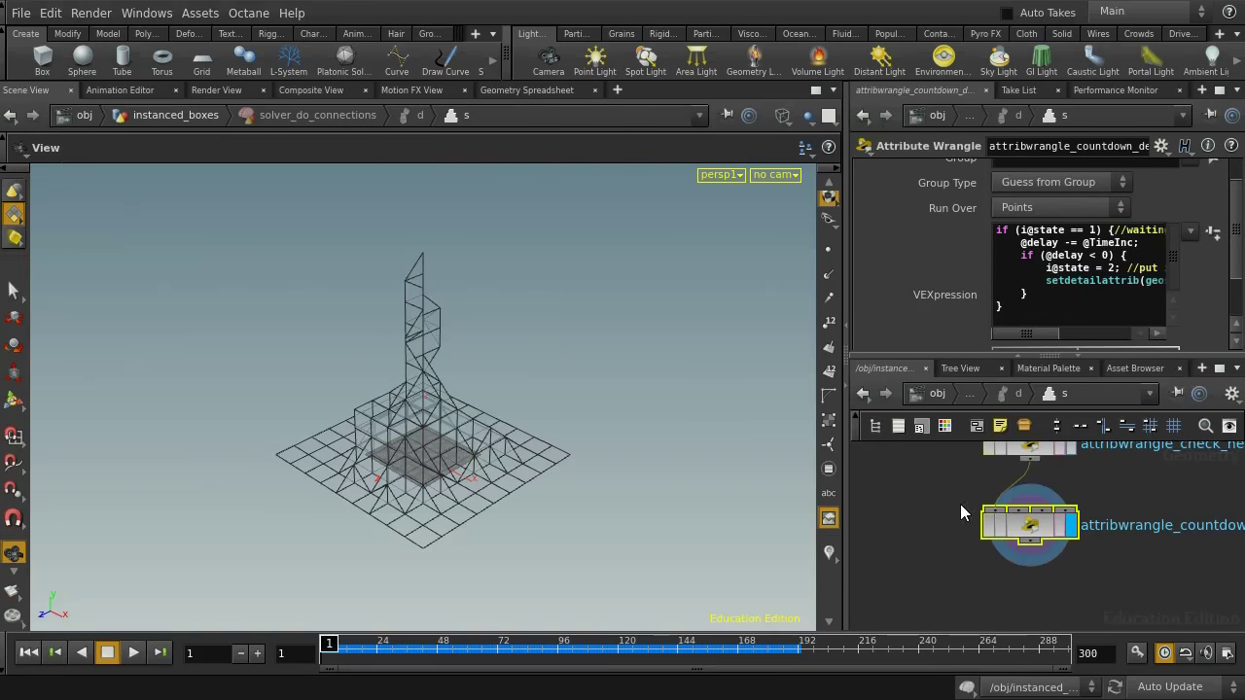
- Return to the instanced_boxes network and review the full todelete group expression of attribwrangle_deleted_collapsed
{"action": "left_click", "coordinate": [968, 396]}
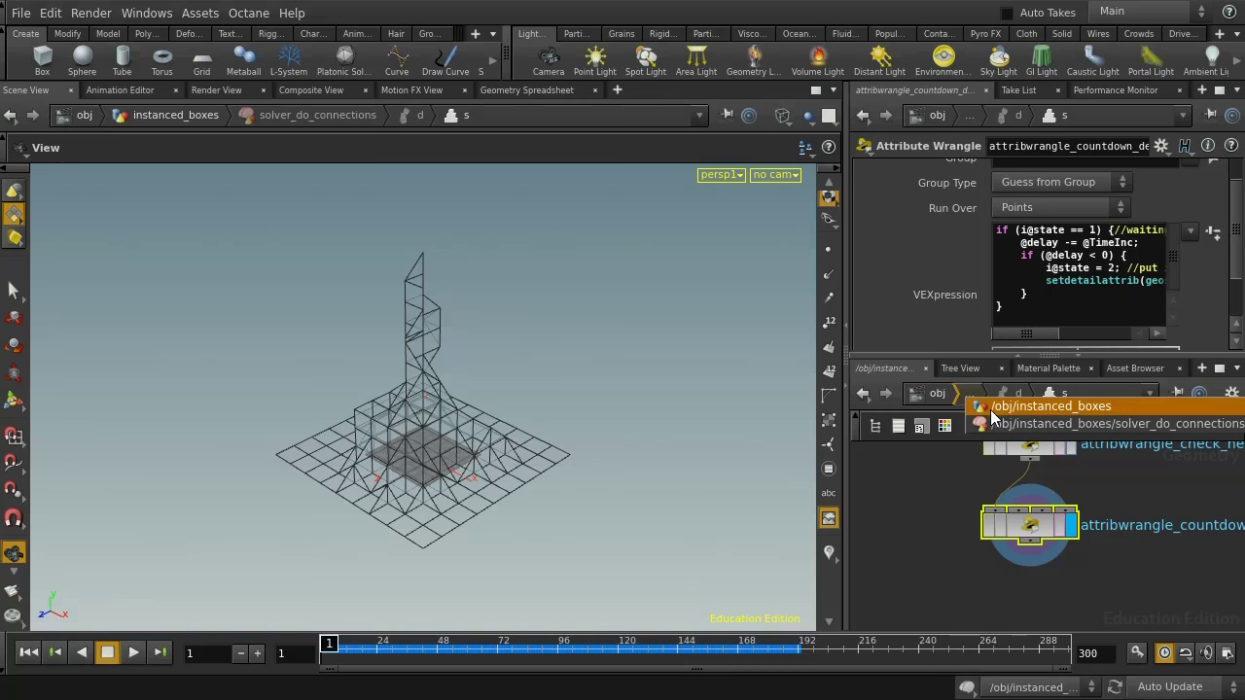
{"action": "left_click", "coordinate": [990, 409]}
{"action": "middle_click_drag", "start_coordinate": [970, 539], "coordinate": [970, 526]}
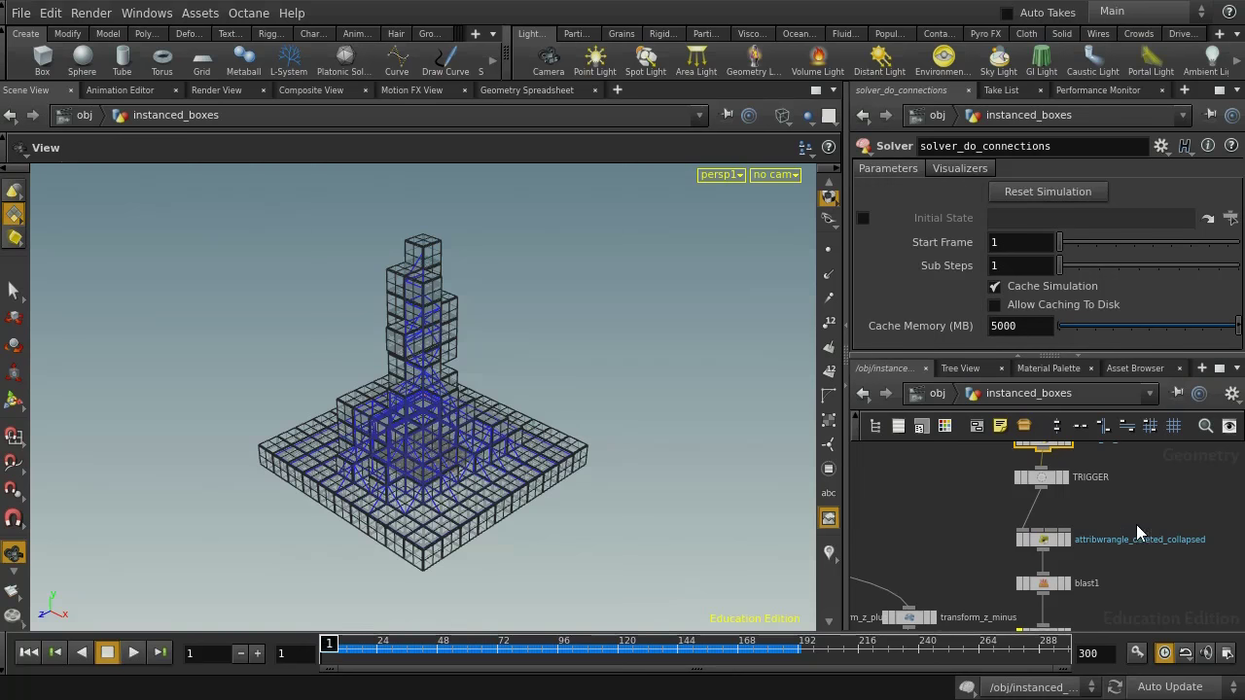
{"action": "middle_click_drag", "start_coordinate": [1140, 530], "coordinate": [1141, 480]}
{"action": "left_click", "coordinate": [1059, 499]}
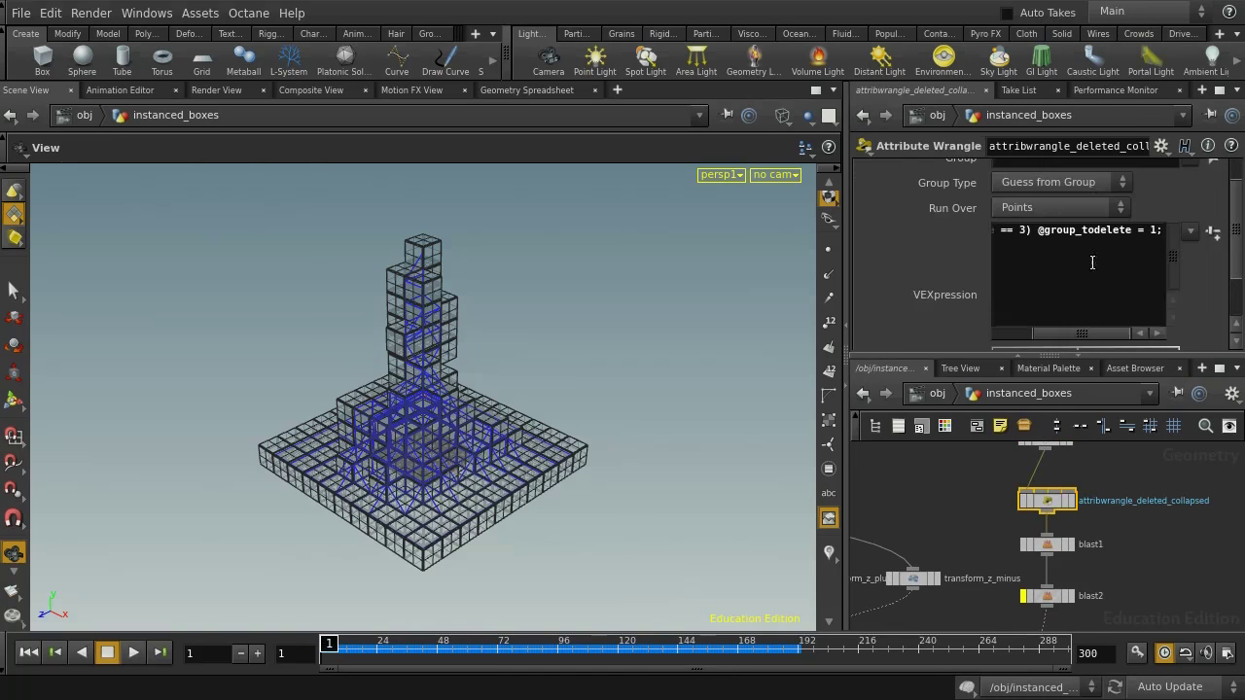
{"action": "left_click_drag", "start_coordinate": [1045, 332], "coordinate": [980, 322]}
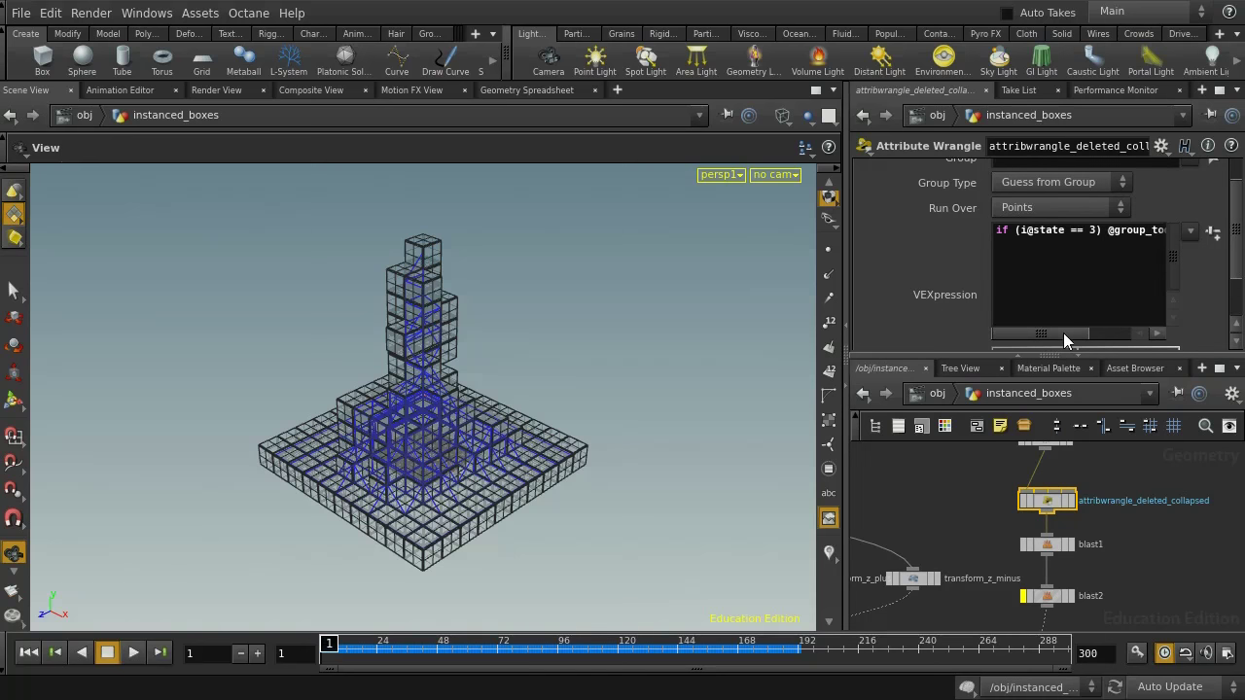
{"action": "left_click_drag", "start_coordinate": [1063, 333], "coordinate": [1115, 336]}
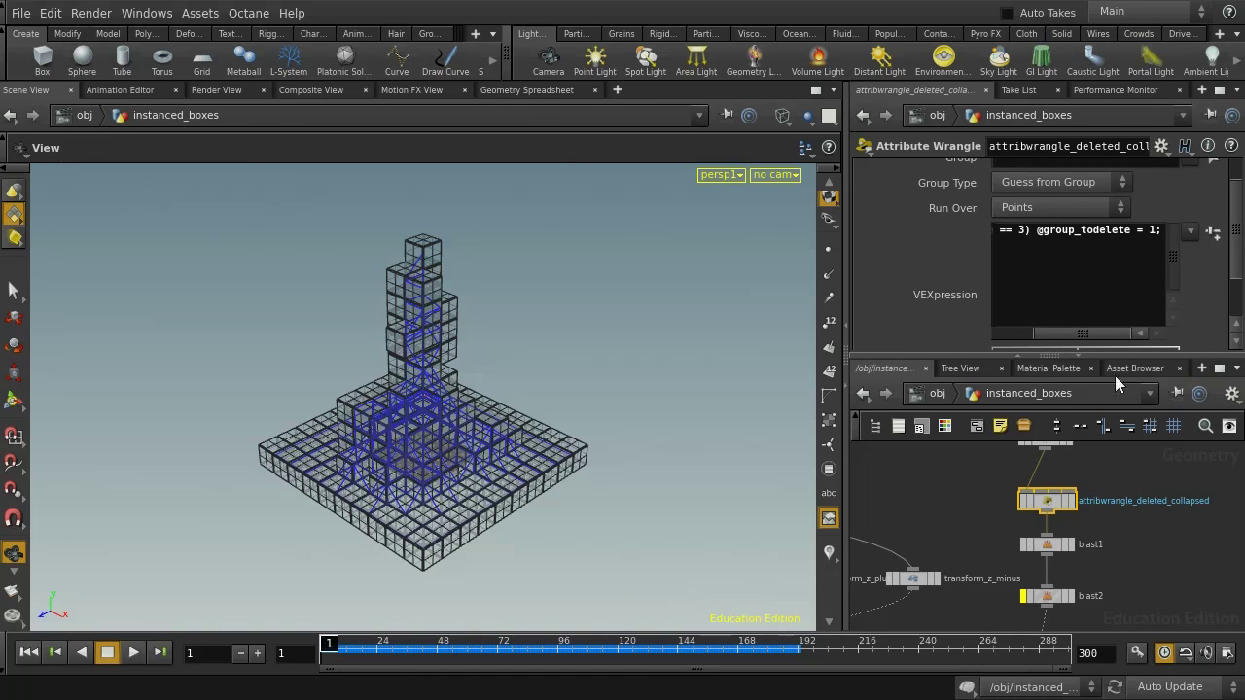
- Select the blast1 node to review its todelete group and display its result in the Scene View
{"action": "left_click", "coordinate": [1052, 550]}
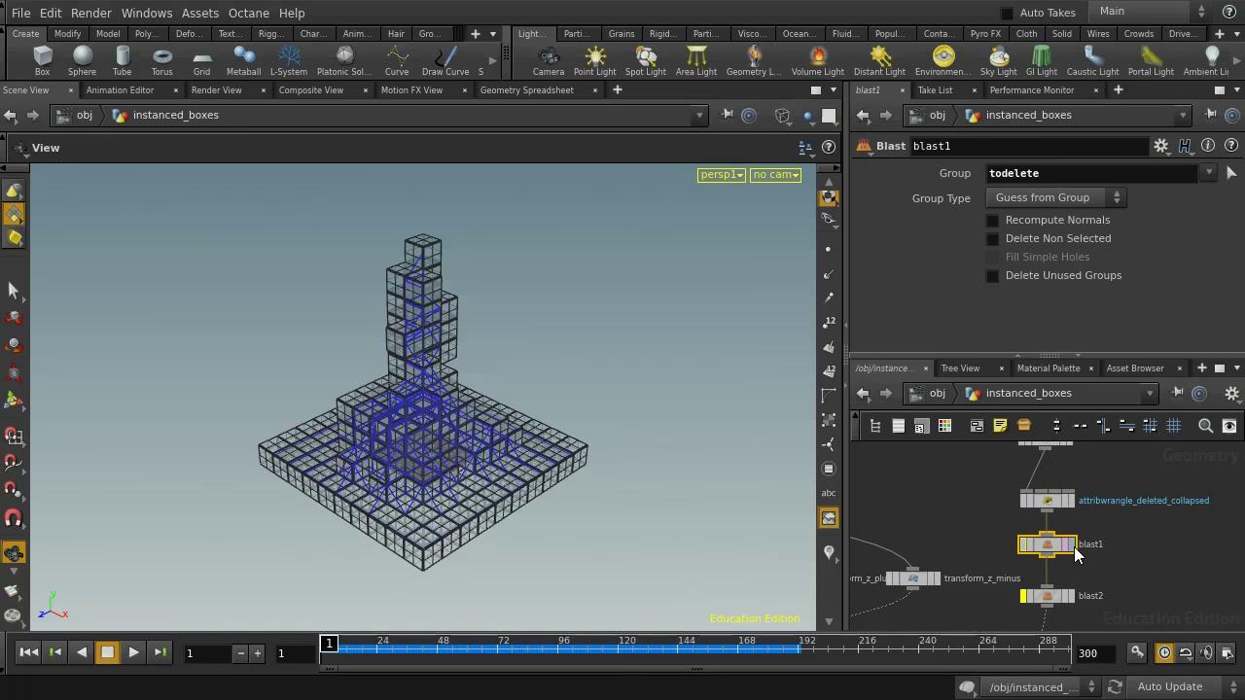
{"action": "left_click", "coordinate": [1074, 551]}
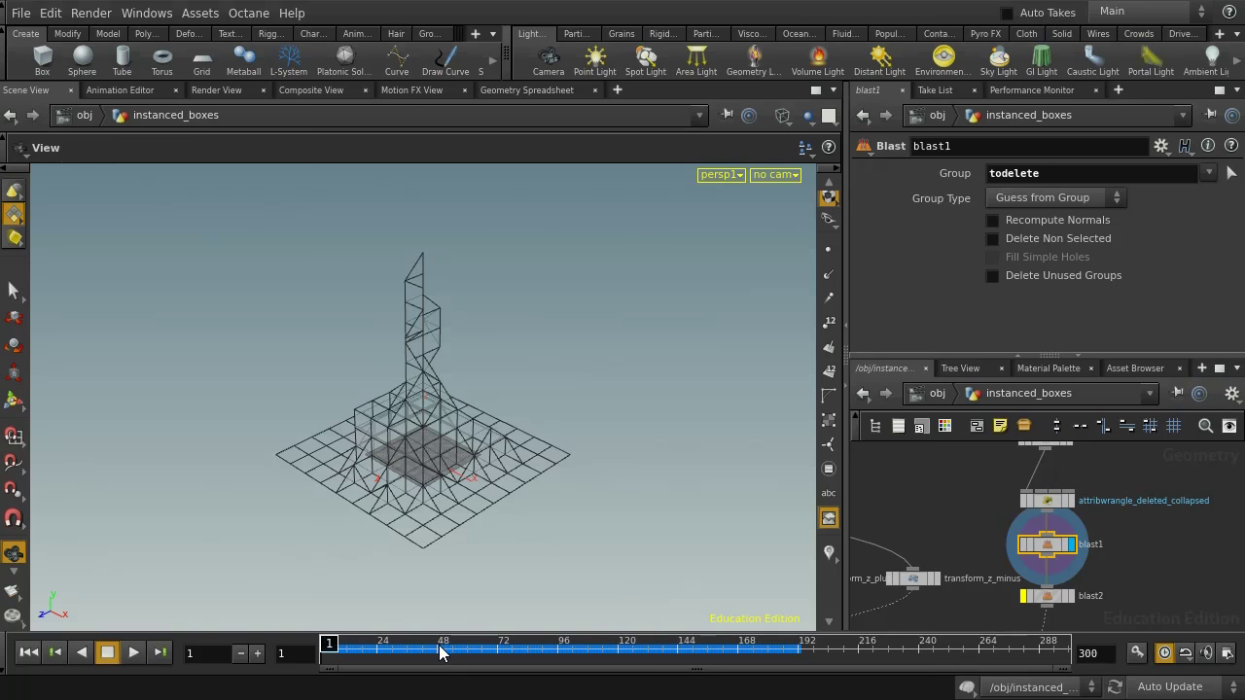
- Scrub through the timeline to preview the blast1 result in the Scene View and return to frame 1
{"action": "left_click_drag", "start_coordinate": [440, 652], "coordinate": [666, 652]}
{"action": "left_click", "coordinate": [329, 653]}
{"action": "left_click_drag", "start_coordinate": [330, 649], "coordinate": [290, 648]}
- Follow the instanced_boxes network down to the copy1 node, select it and display its result in the Scene View
{"action": "middle_click_drag", "start_coordinate": [1158, 603], "coordinate": [1213, 454]}
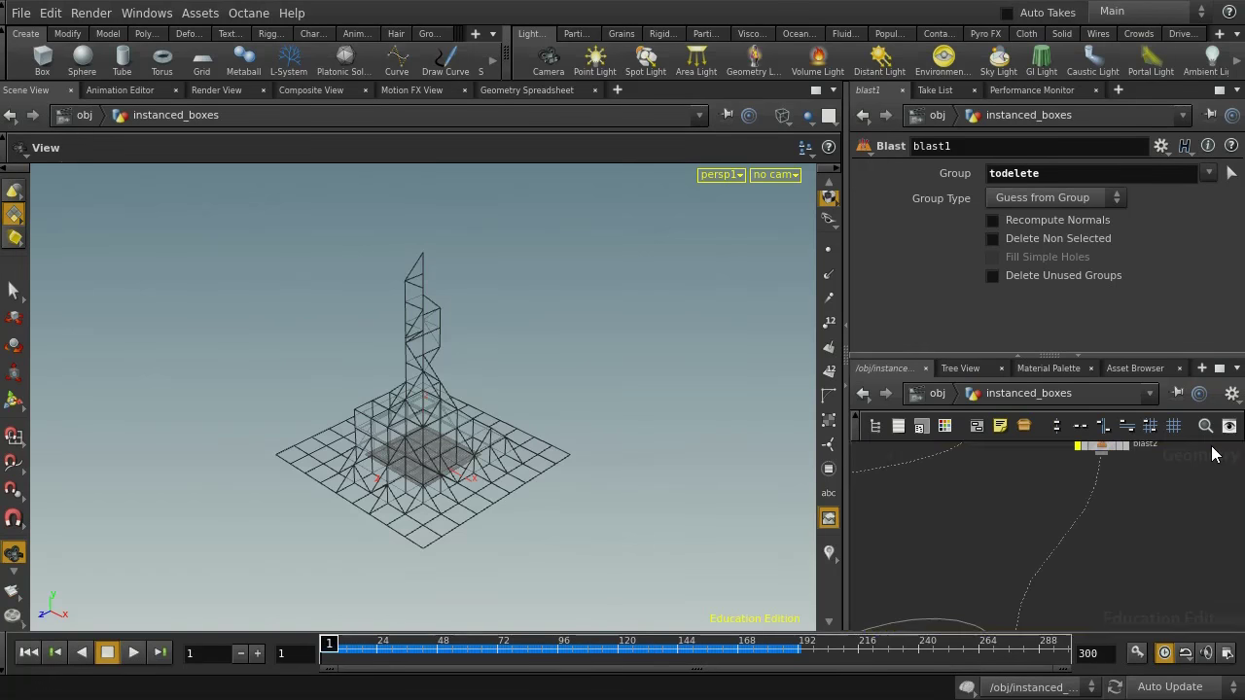
{"action": "middle_click_drag", "start_coordinate": [1064, 542], "coordinate": [1080, 474]}
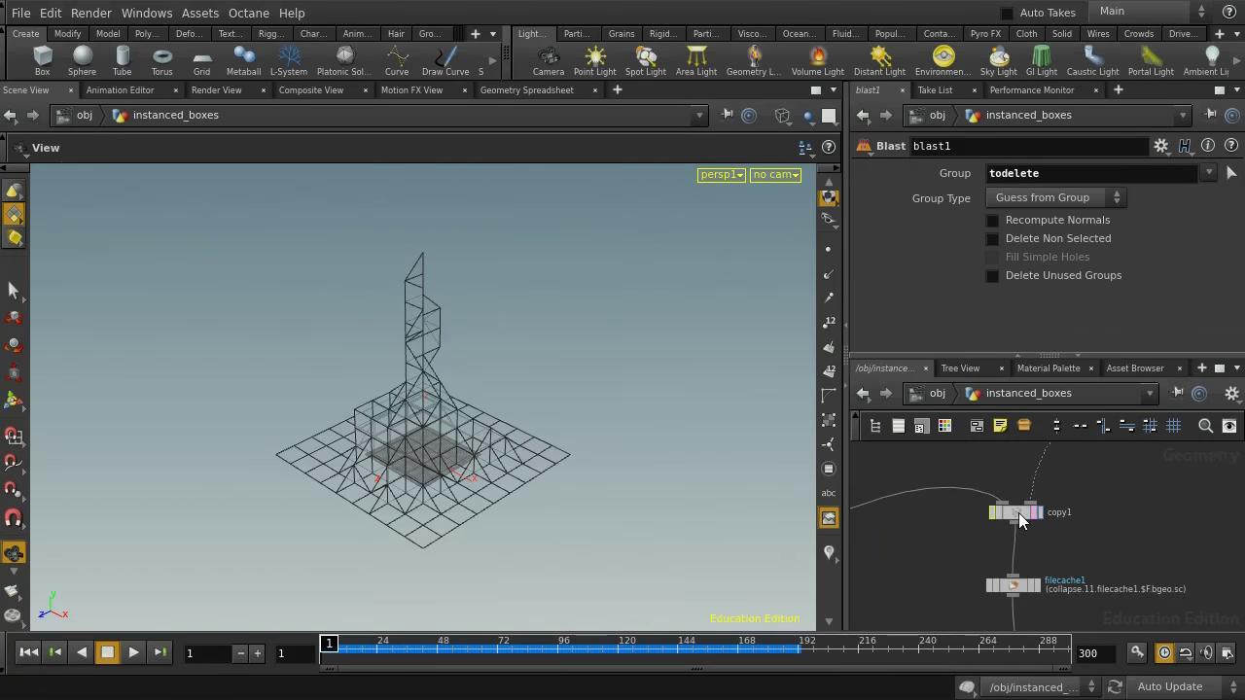
{"action": "left_click", "coordinate": [1017, 513]}
{"action": "left_click", "coordinate": [1041, 516]}
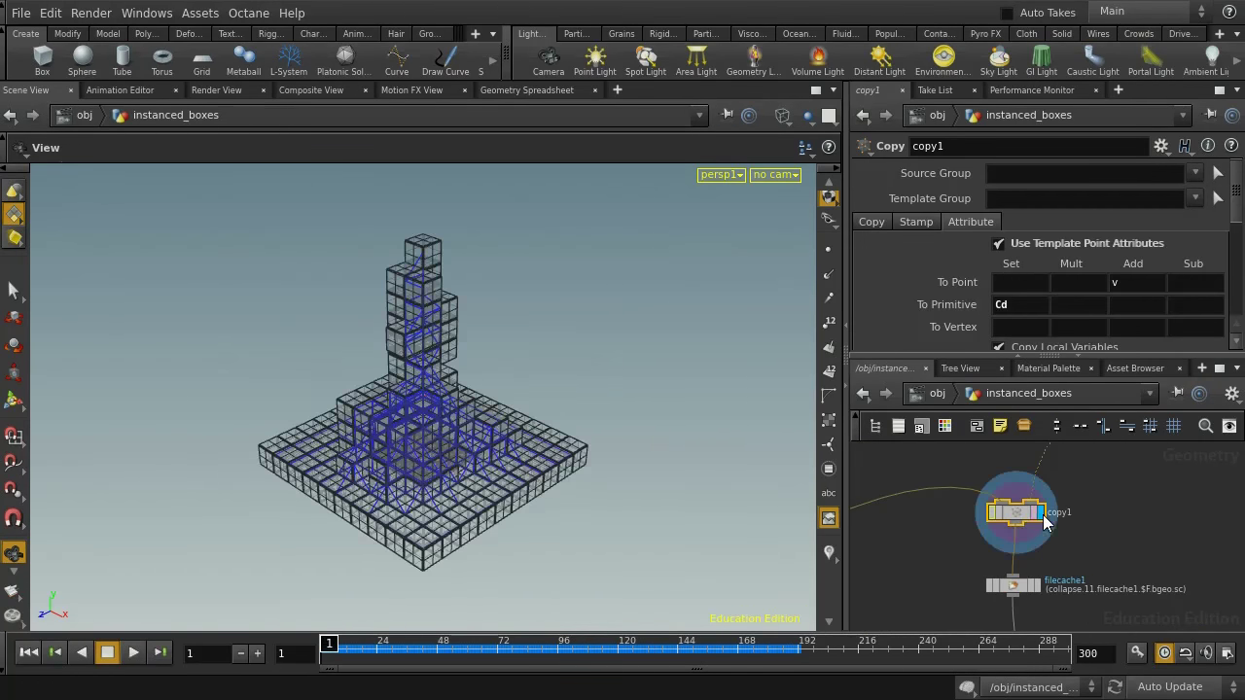
{"action": "key", "text": "space"}
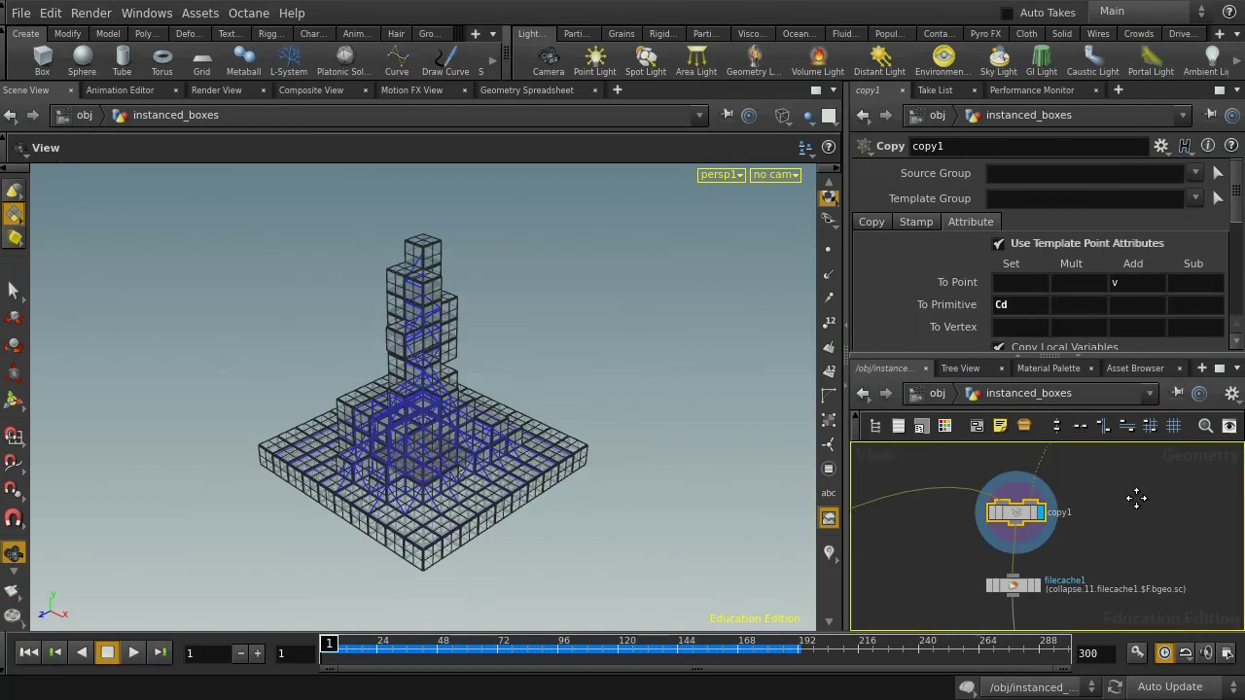
{"action": "left_click_drag", "start_coordinate": [1136, 498], "coordinate": [1127, 546]}
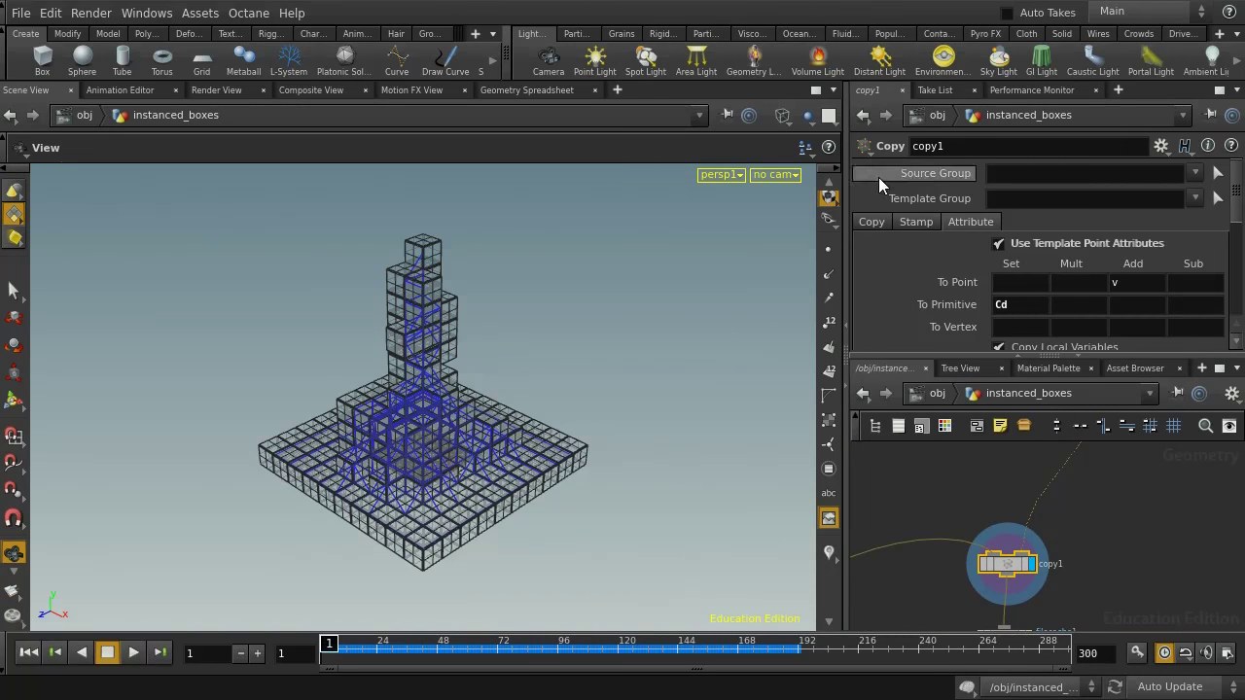
- Review the Copy settings of the copy1 node, including the number of copies and the transform options
{"action": "left_click", "coordinate": [867, 222]}
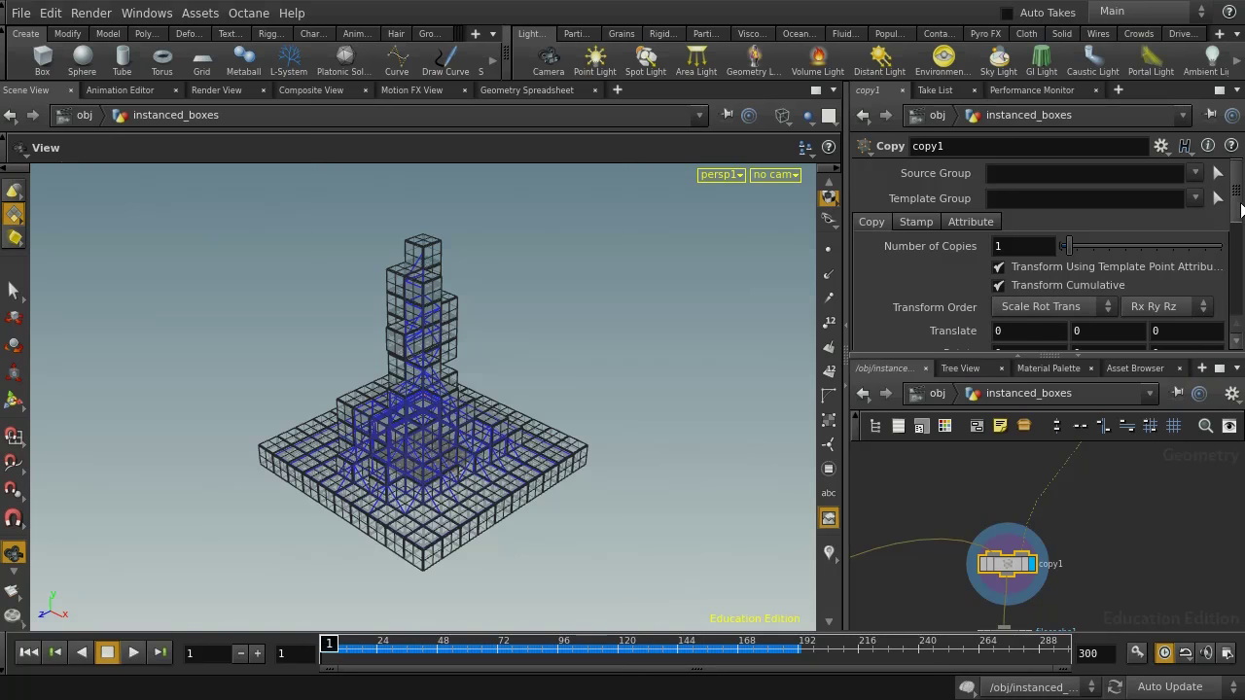
{"action": "scroll", "coordinate": [1241, 209], "scroll_direction": "down", "scroll_amount": 2}
{"action": "scroll", "coordinate": [1241, 209], "scroll_direction": "up", "scroll_amount": 2}
- Review copy1's Stamp settings, read the full Attribute Stamps list in a maximized parameter pane, and restore the pane layout
{"action": "left_click", "coordinate": [913, 224]}
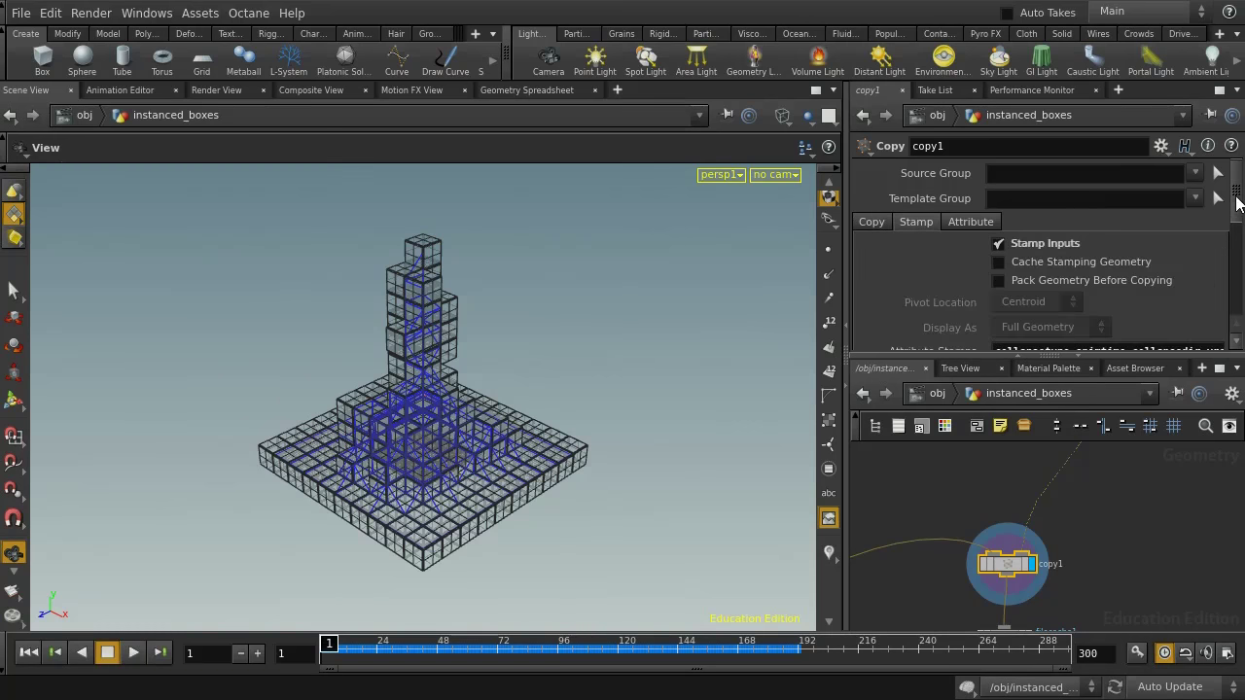
{"action": "scroll", "coordinate": [1237, 214], "scroll_direction": "down", "scroll_amount": 1}
{"action": "scroll", "coordinate": [1238, 214], "scroll_direction": "down", "scroll_amount": 3}
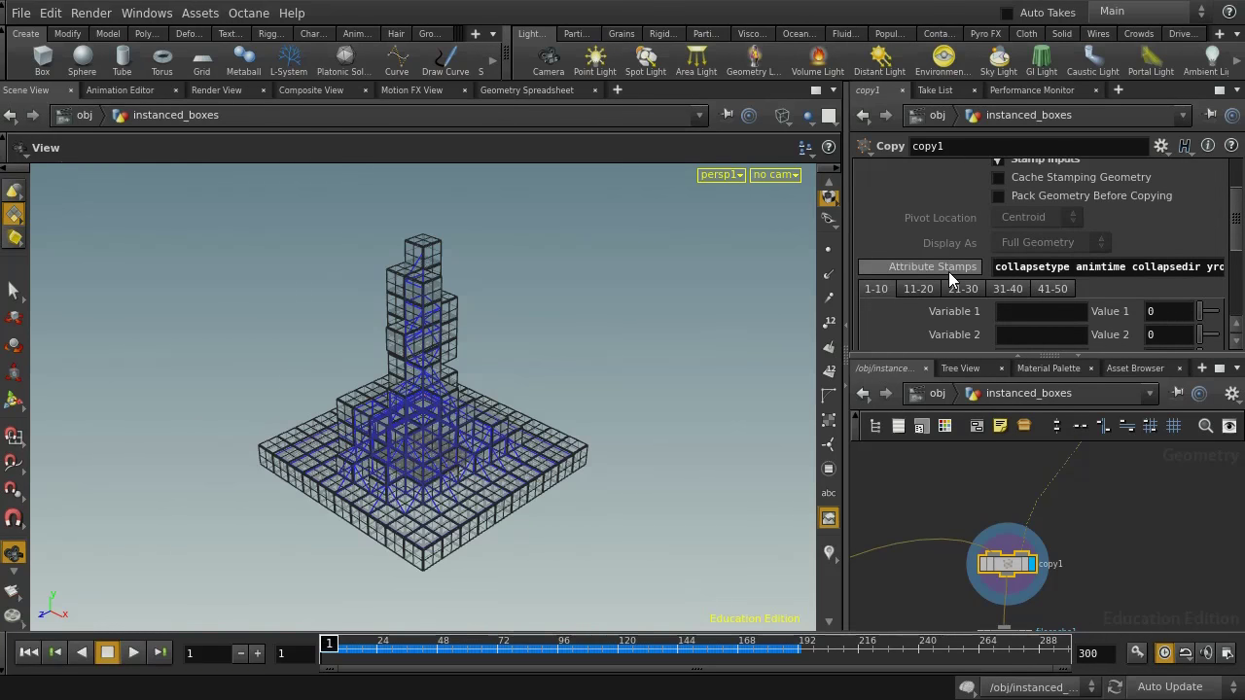
{"action": "scroll", "coordinate": [953, 311], "scroll_direction": "down", "scroll_amount": 5}
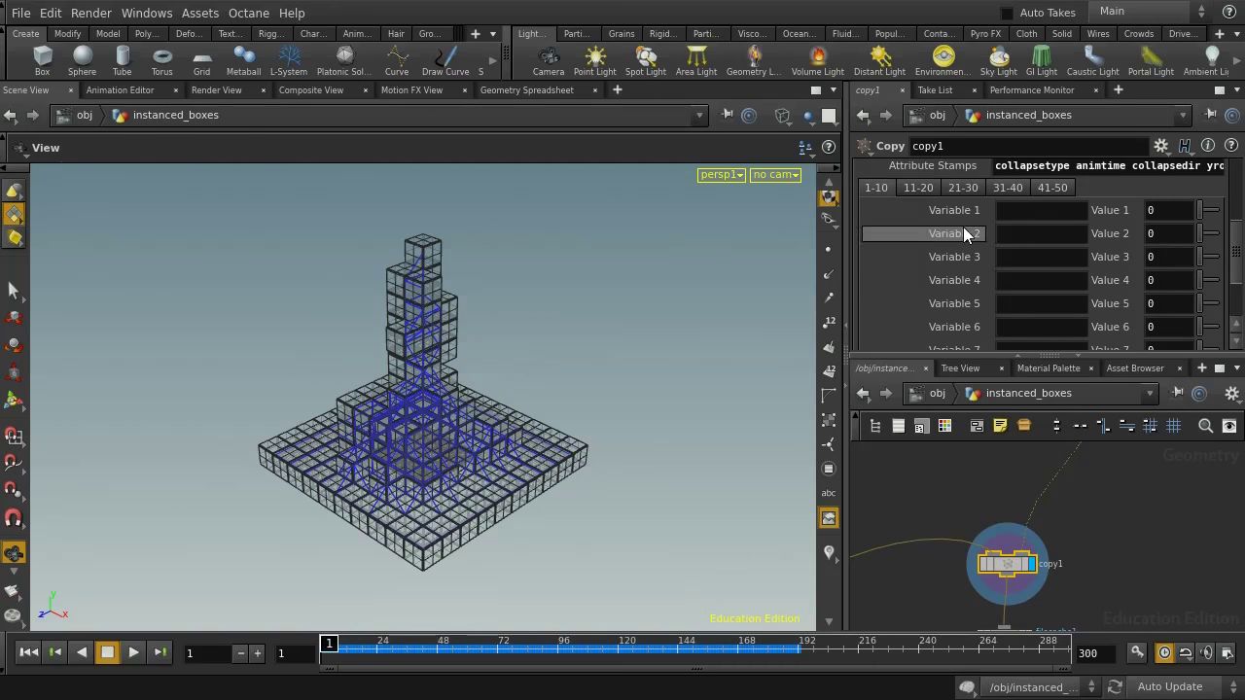
{"action": "scroll", "coordinate": [963, 226], "scroll_direction": "up", "scroll_amount": 1}
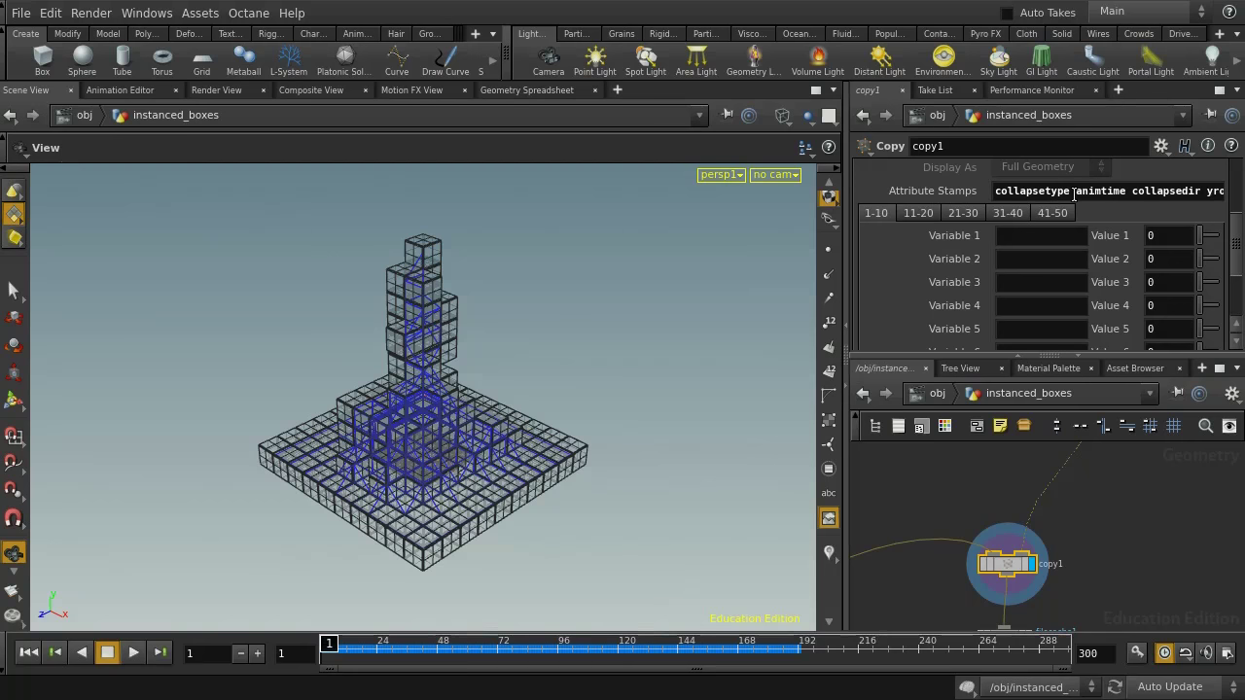
{"action": "left_click", "coordinate": [1220, 90]}
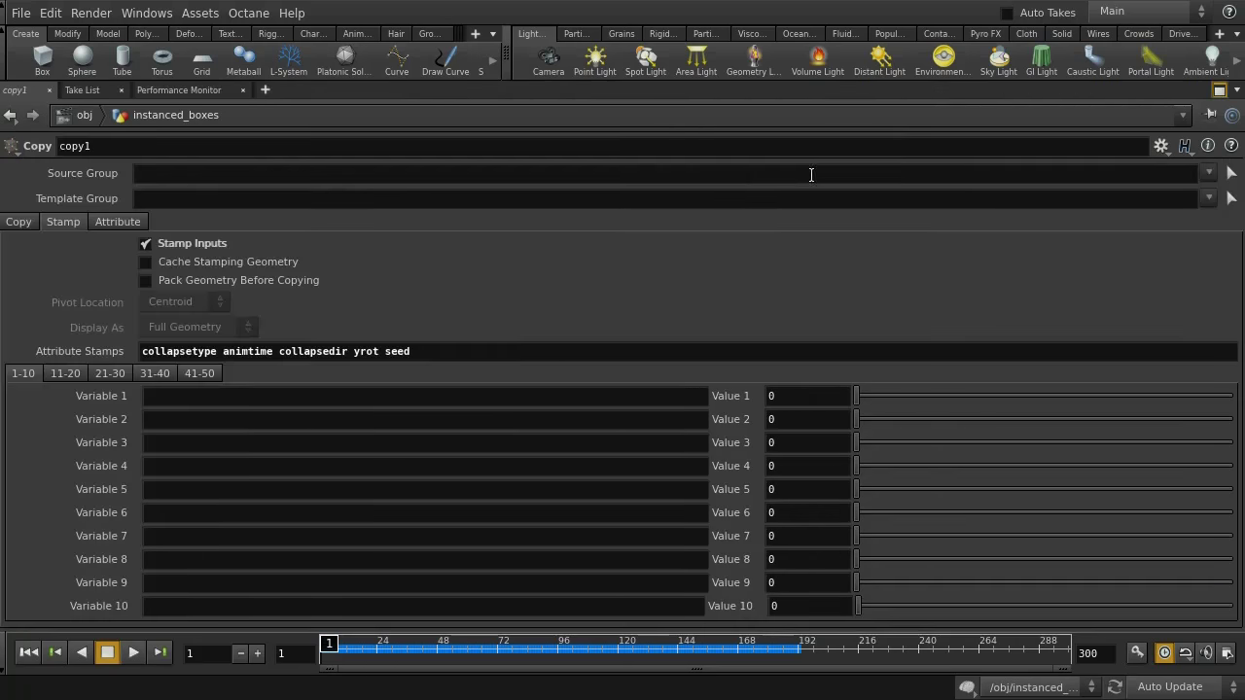
{"action": "left_click", "coordinate": [1220, 89]}
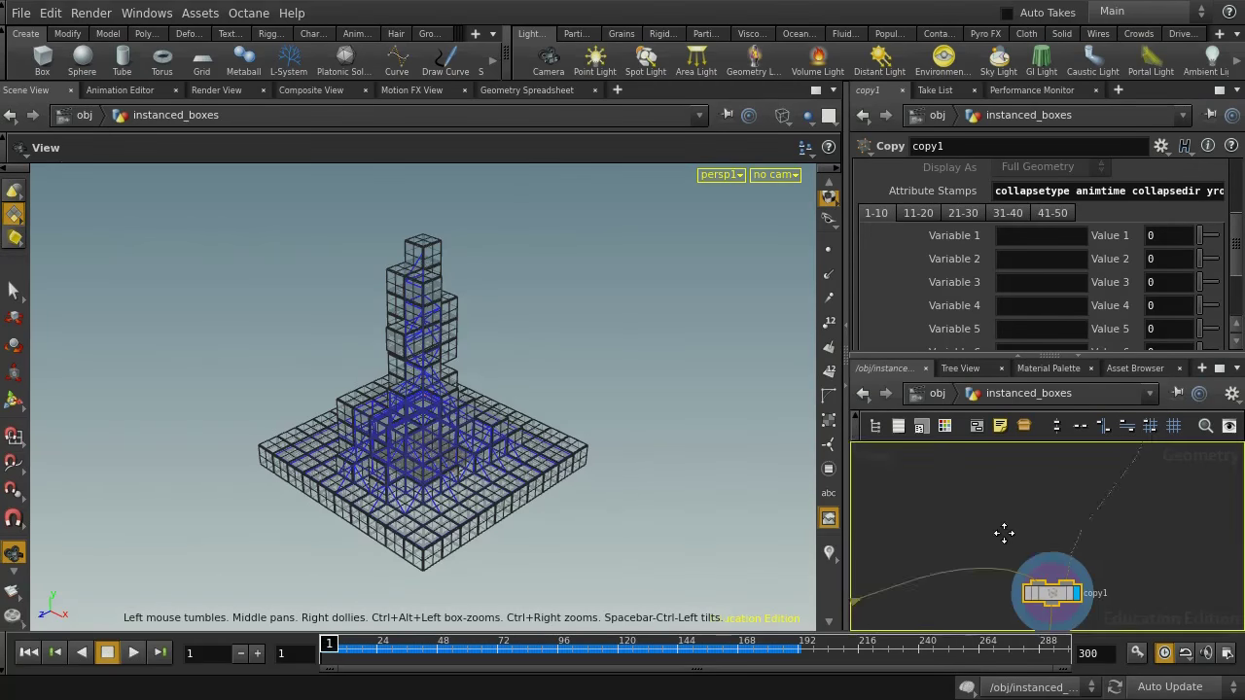
- Trace the branch feeding copy1 upstream to the five object_merge nodes that enter switch_collapsetype
{"action": "scroll", "coordinate": [1004, 532], "scroll_direction": "down", "scroll_amount": 3}
{"action": "scroll", "coordinate": [1010, 525], "scroll_direction": "up", "scroll_amount": 3}
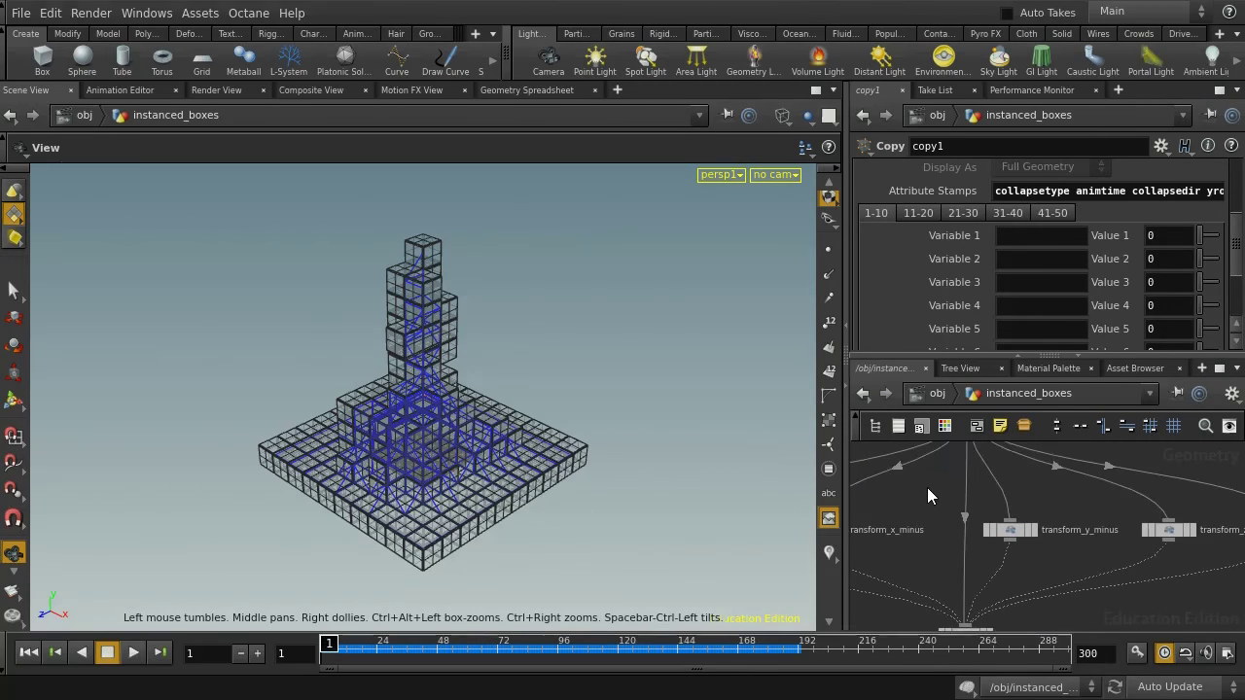
{"action": "scroll", "coordinate": [927, 488], "scroll_direction": "down", "scroll_amount": 2}
{"action": "middle_click_drag", "start_coordinate": [945, 494], "coordinate": [941, 563]}
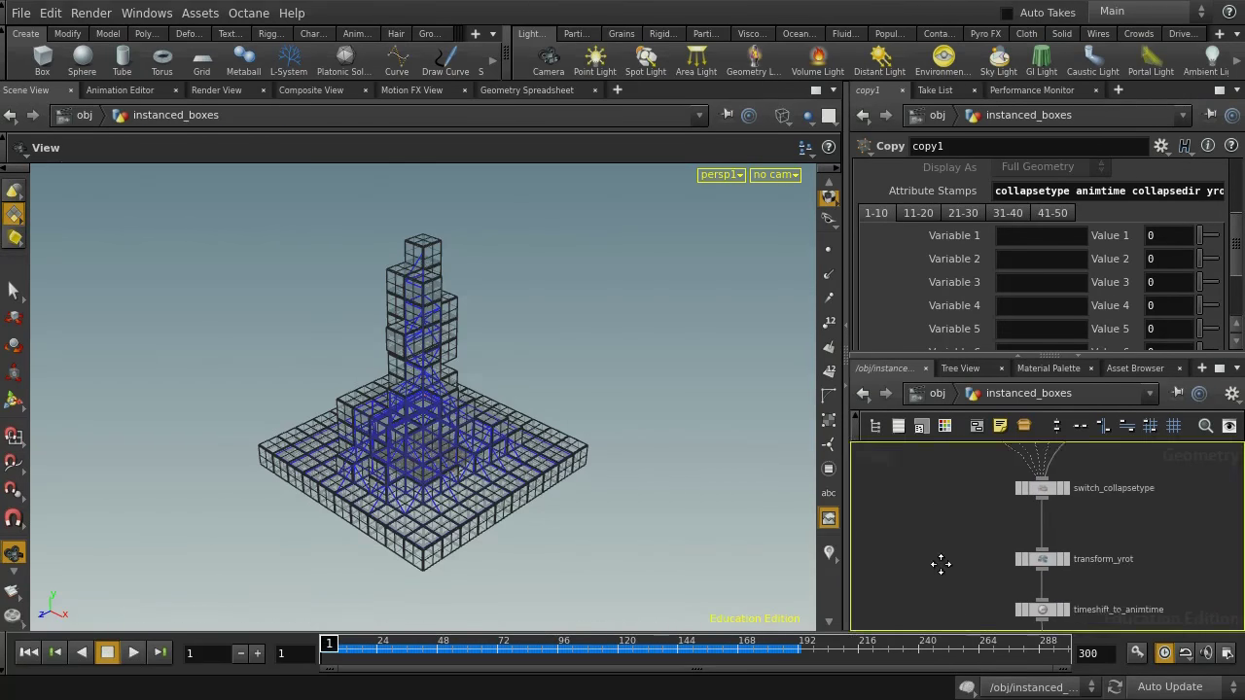
{"action": "middle_click_drag", "start_coordinate": [923, 486], "coordinate": [995, 598]}
{"action": "scroll", "coordinate": [977, 577], "scroll_direction": "down", "scroll_amount": 2}
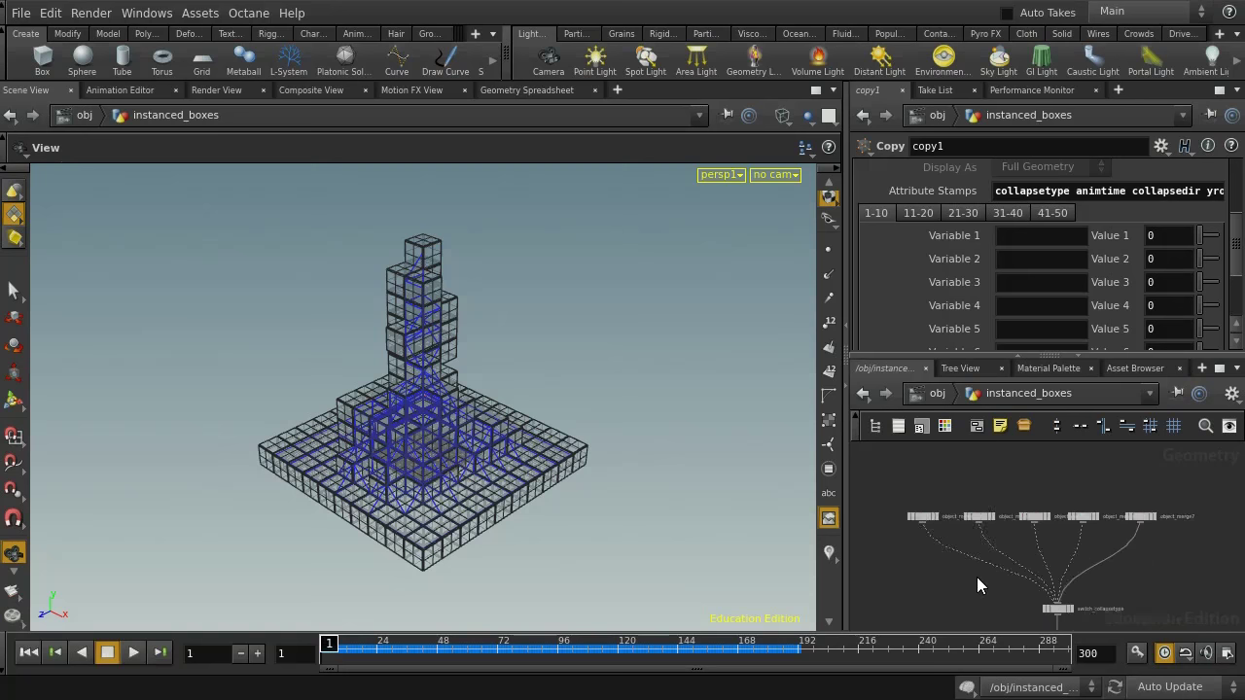
{"action": "scroll", "coordinate": [976, 577], "scroll_direction": "up", "scroll_amount": 2}
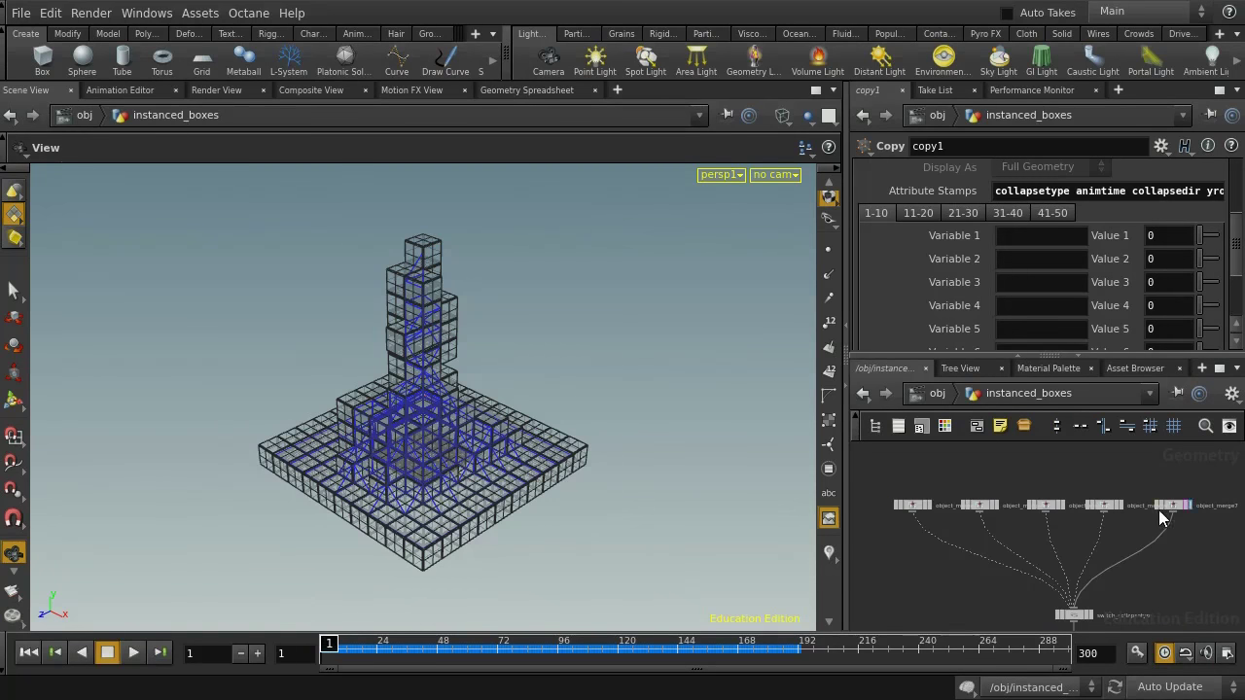
- Select switch_collapsetype, read its full Select Input stamp expression in a maximized parameter pane, and restore the pane layout
{"action": "middle_click_drag", "start_coordinate": [1164, 592], "coordinate": [1131, 512]}
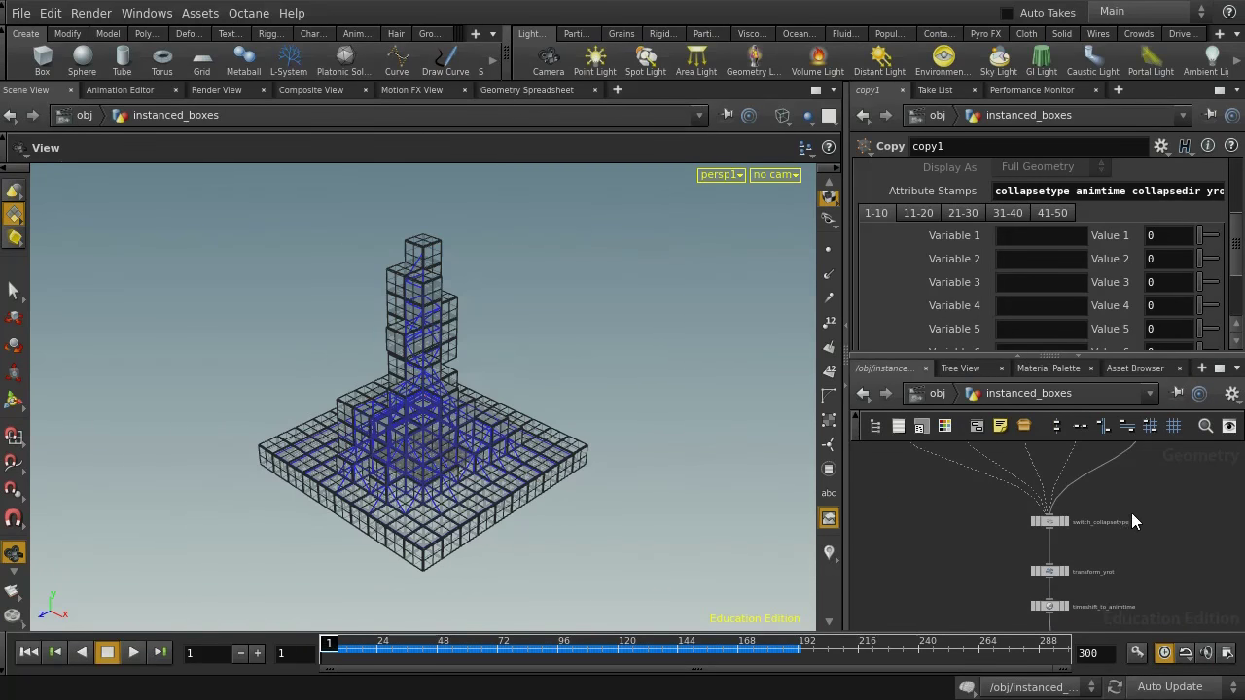
{"action": "left_click", "coordinate": [1043, 522]}
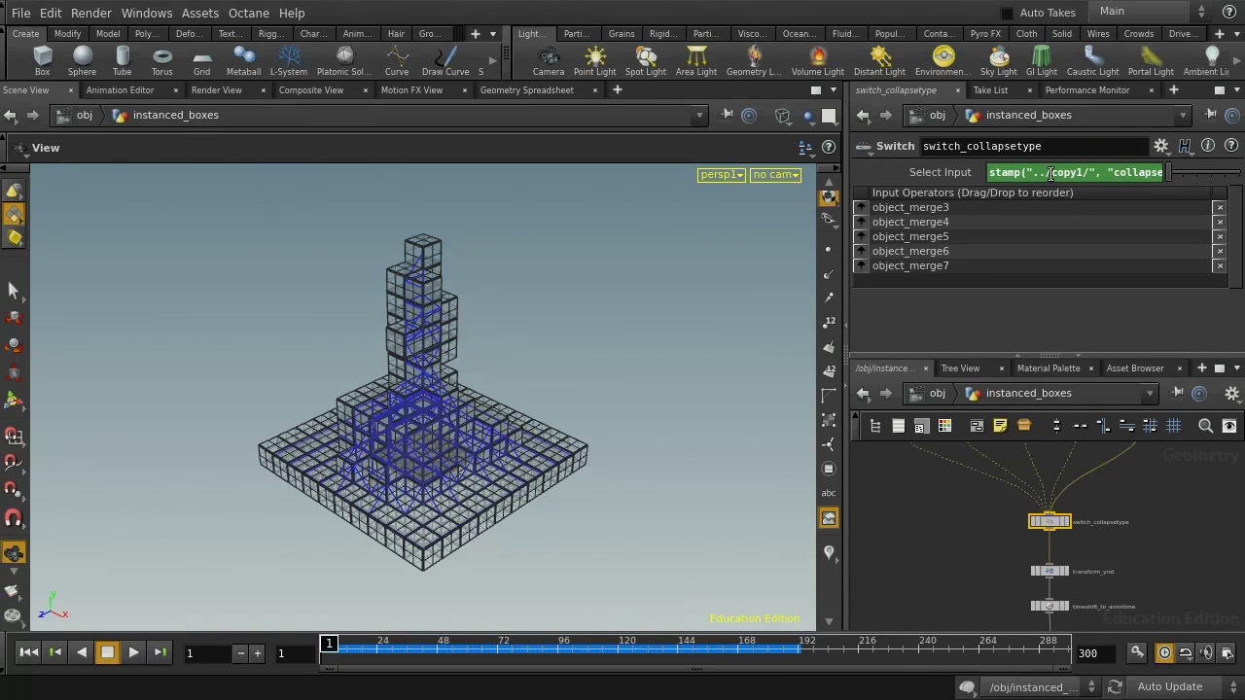
{"action": "left_click", "coordinate": [1220, 93]}
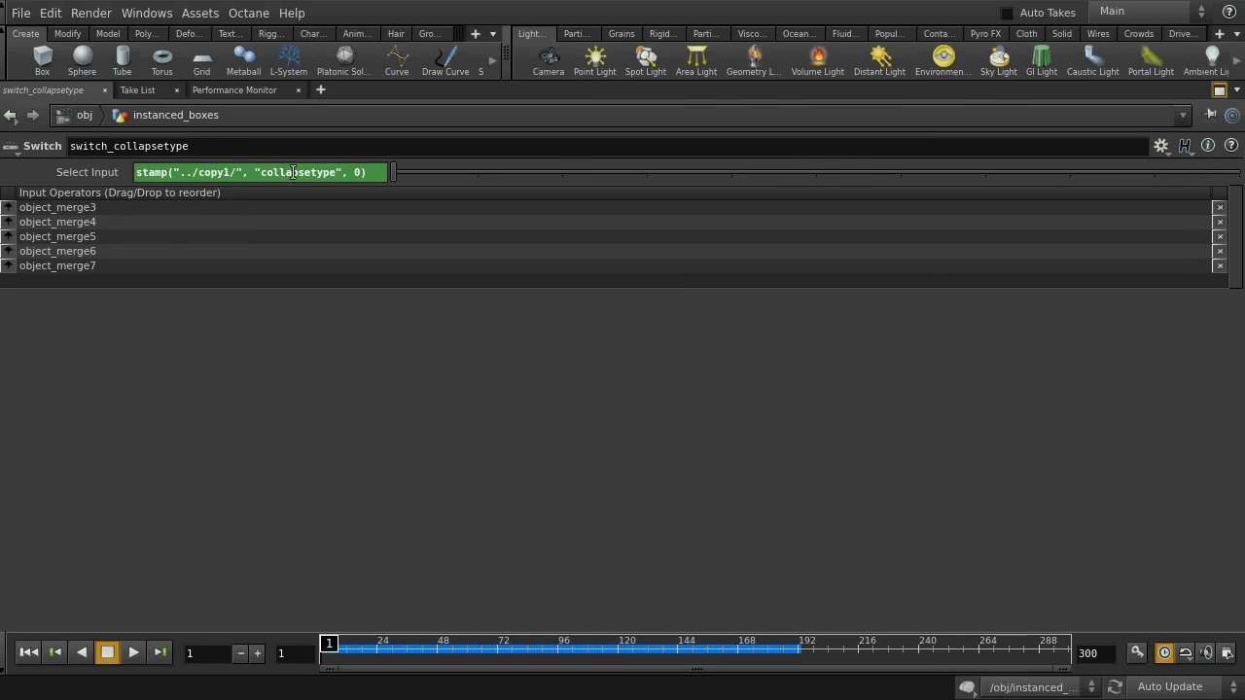
{"action": "left_click", "coordinate": [1219, 91]}
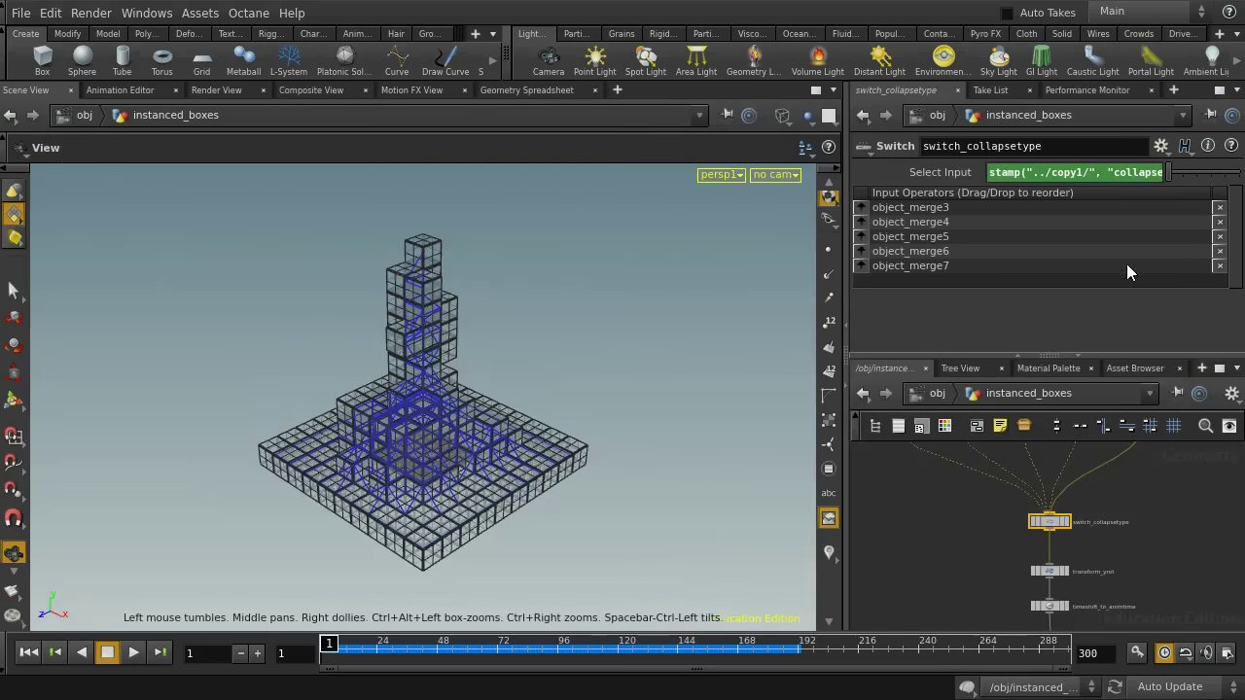
- Examine how the object_merge inputs, switch_collapsetype and the transform branches below it connect in the network
{"action": "middle_click_drag", "start_coordinate": [983, 520], "coordinate": [995, 584]}
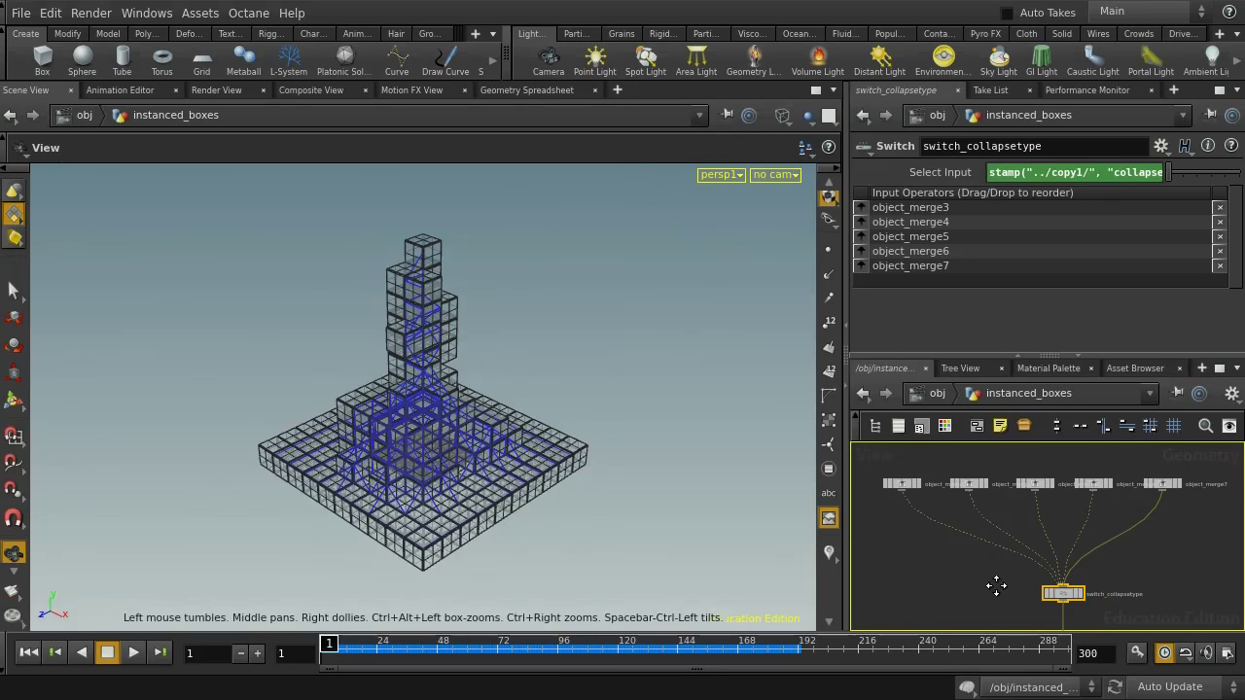
{"action": "middle_click_drag", "start_coordinate": [1125, 589], "coordinate": [1102, 438]}
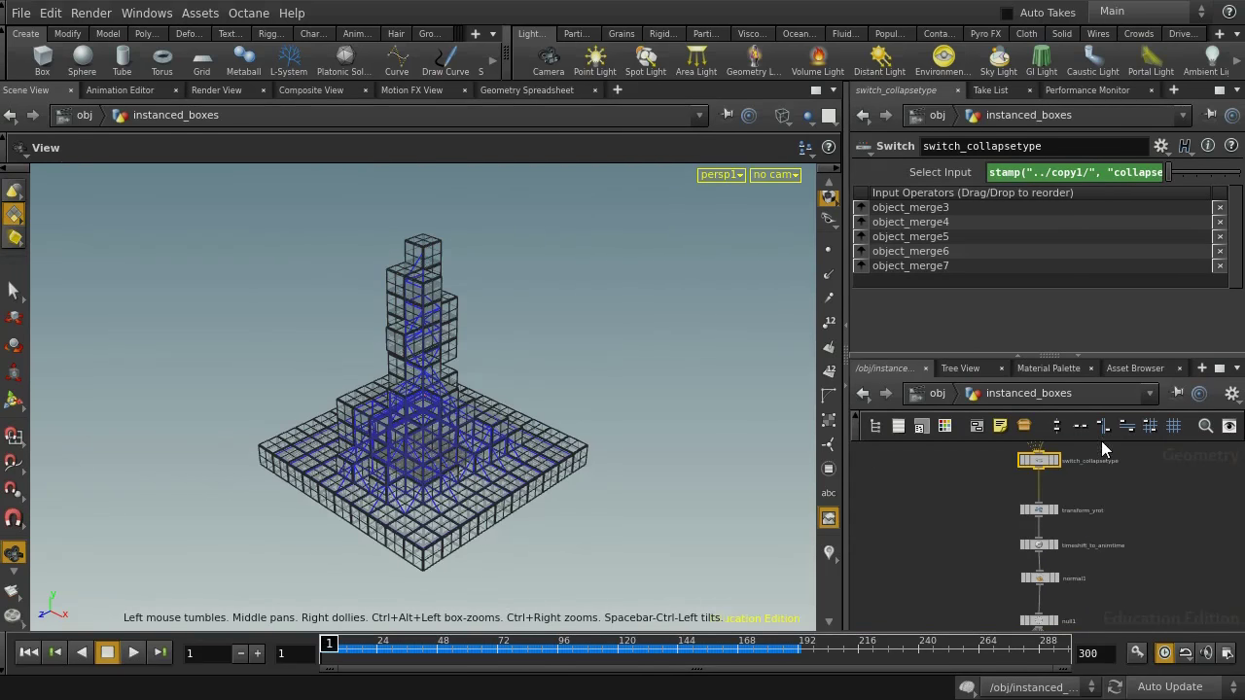
{"action": "scroll", "coordinate": [1175, 501], "scroll_direction": "down", "scroll_amount": 5}
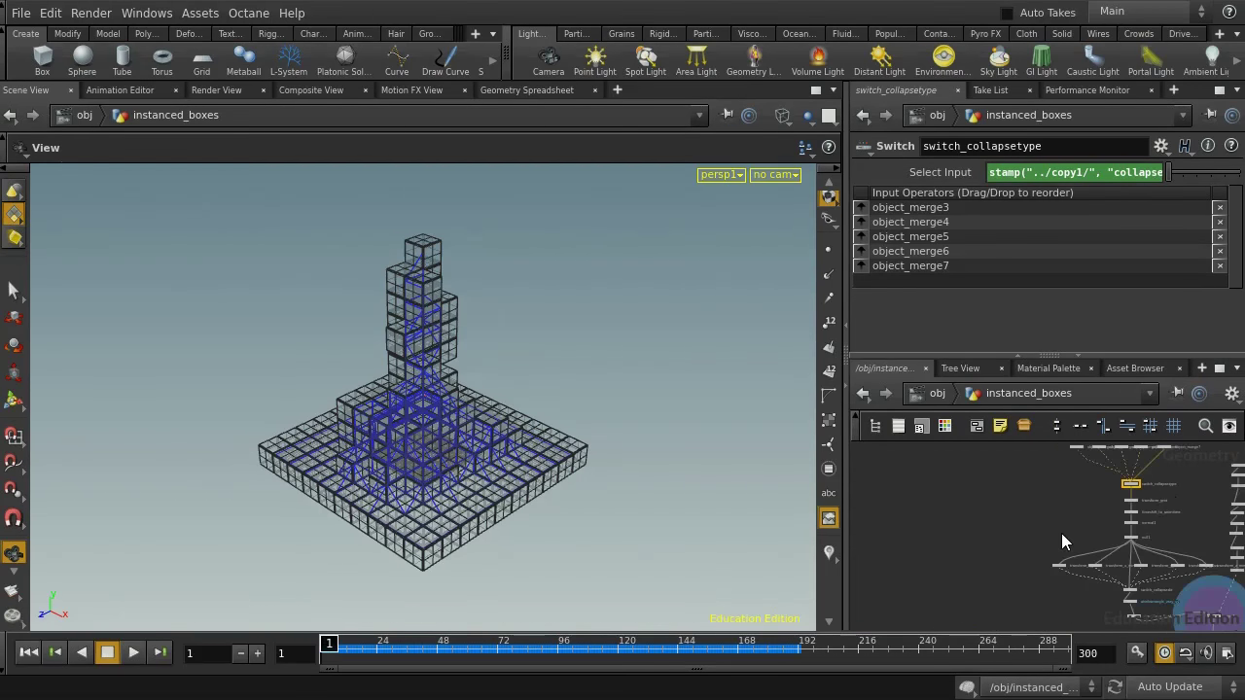
{"action": "middle_click_drag", "start_coordinate": [1061, 533], "coordinate": [1003, 539]}
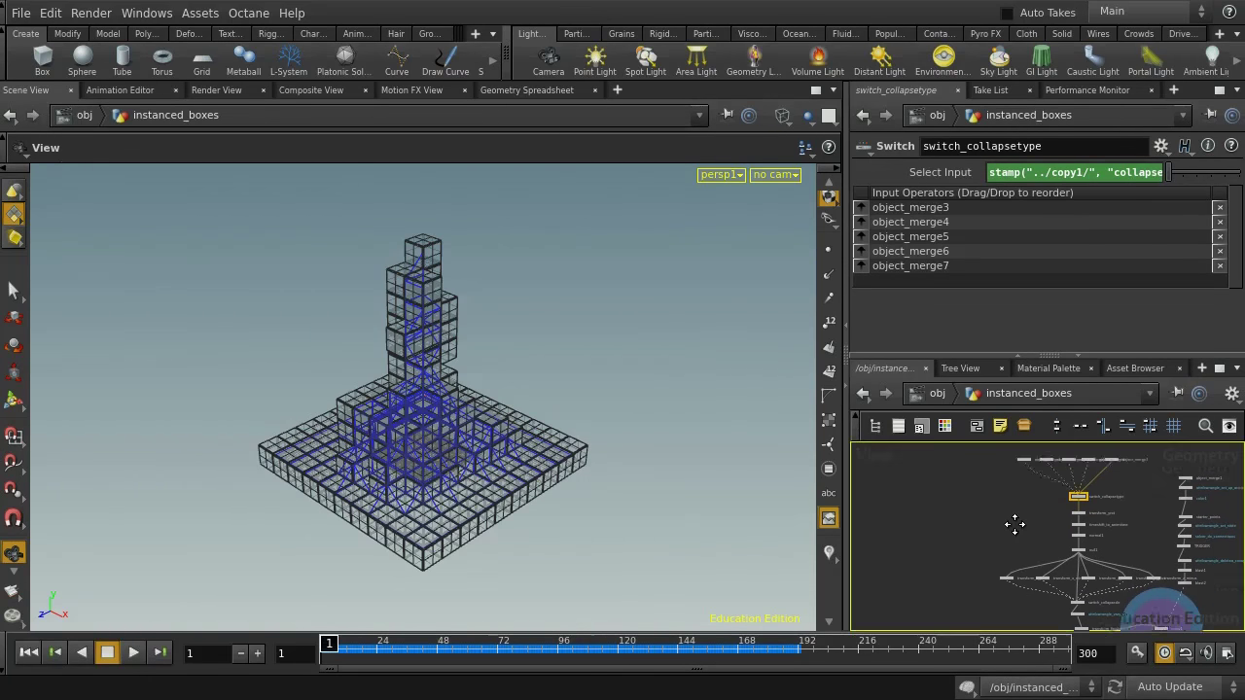
{"action": "middle_click_drag", "start_coordinate": [1015, 523], "coordinate": [1011, 537]}
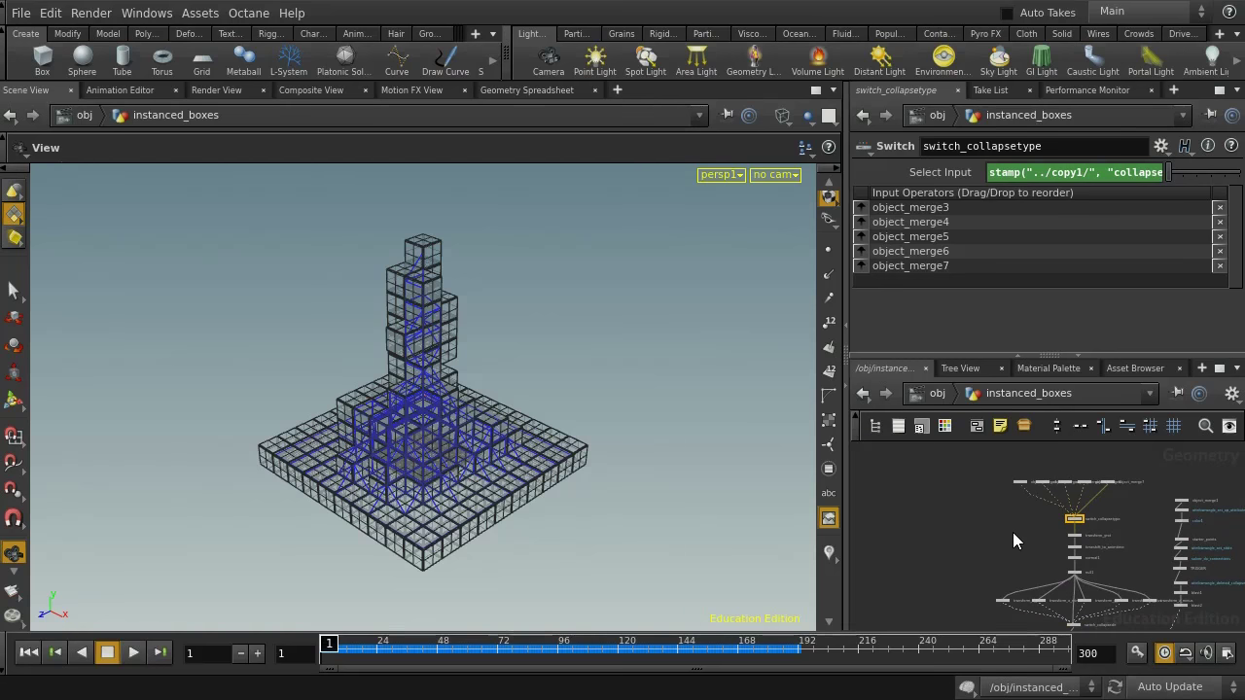
{"action": "scroll", "coordinate": [990, 506], "scroll_direction": "up", "scroll_amount": 2}
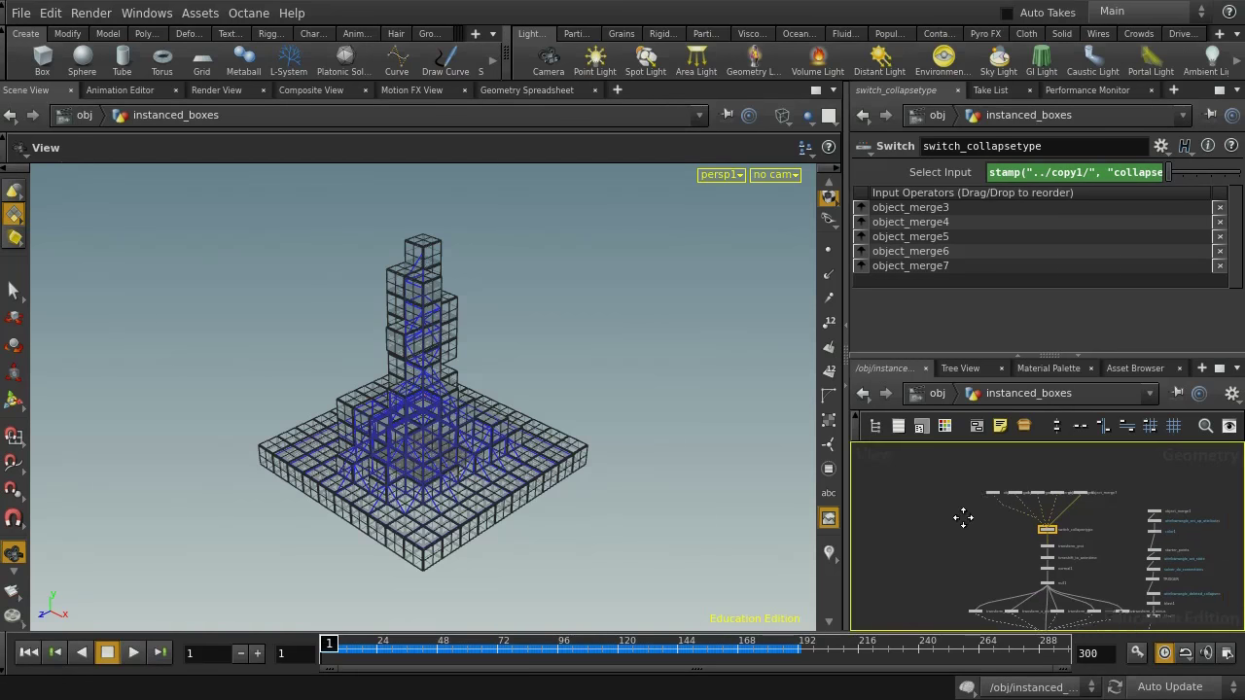
{"action": "scroll", "coordinate": [993, 494], "scroll_direction": "up", "scroll_amount": 3}
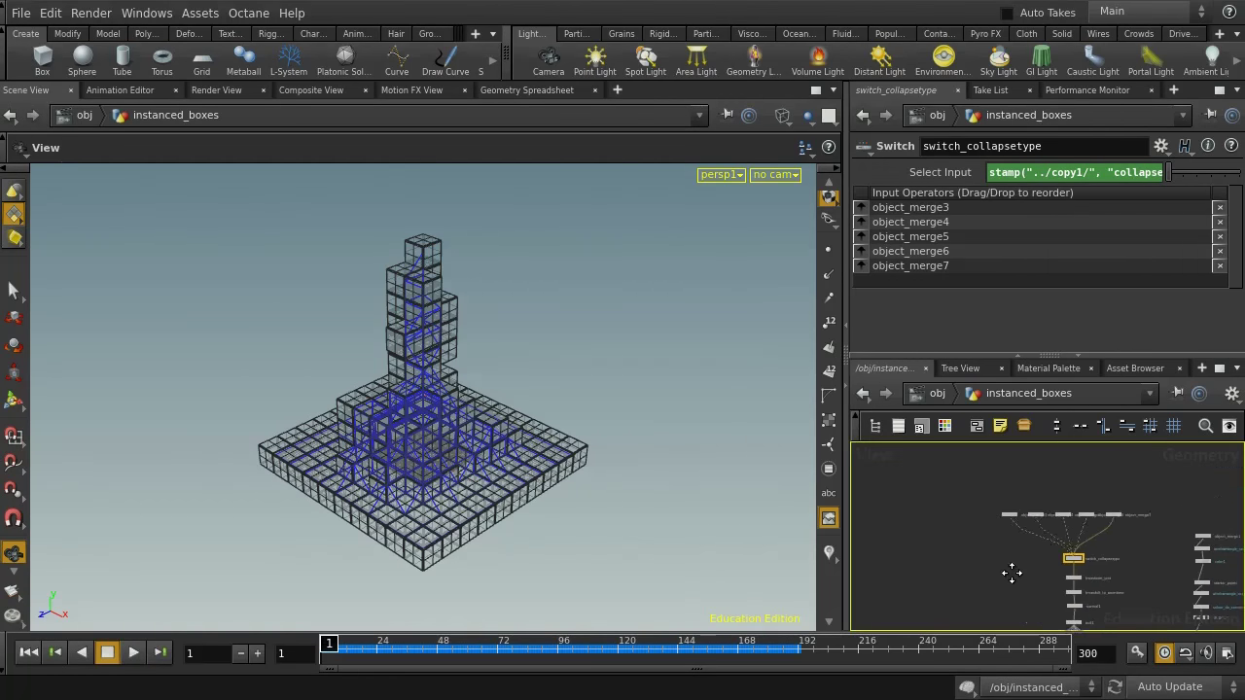
{"action": "scroll", "coordinate": [1011, 565], "scroll_direction": "up", "scroll_amount": 3}
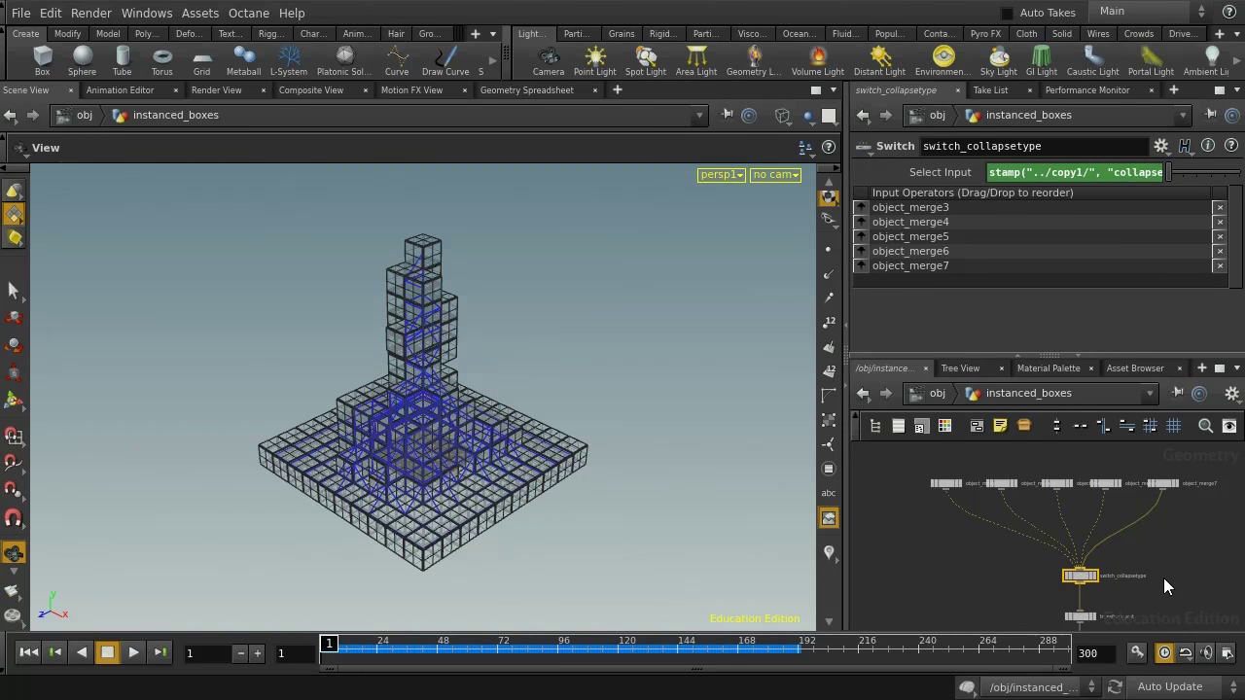
- Display the transform_yrot node's result and select the node to review its stamped Y rotation expression
{"action": "middle_click_drag", "start_coordinate": [1168, 579], "coordinate": [1167, 519]}
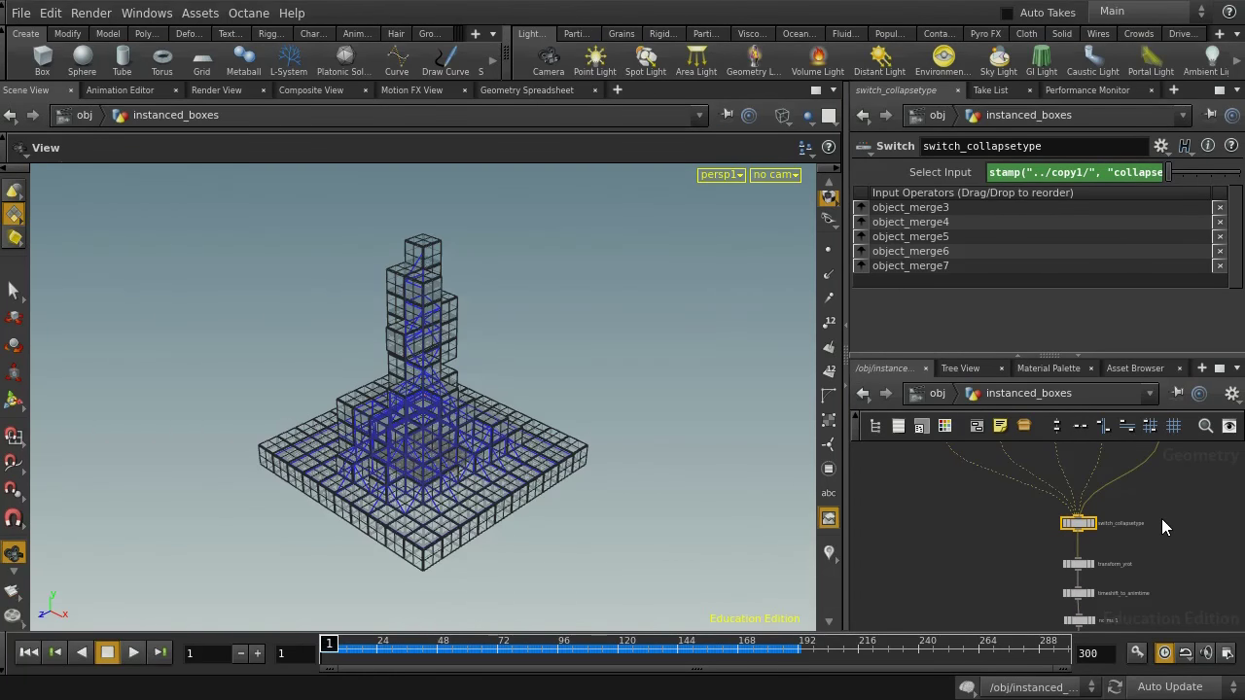
{"action": "scroll", "coordinate": [1150, 524], "scroll_direction": "up", "scroll_amount": 4}
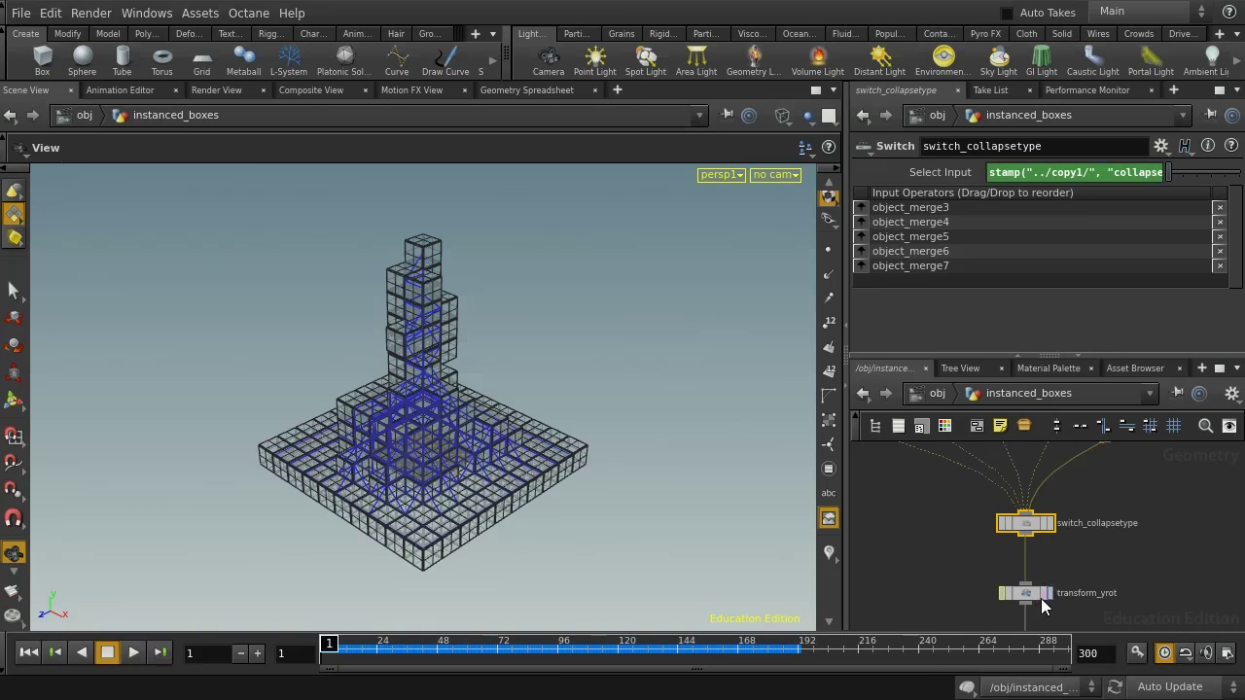
{"action": "left_click", "coordinate": [1049, 594]}
{"action": "left_click", "coordinate": [1030, 598]}
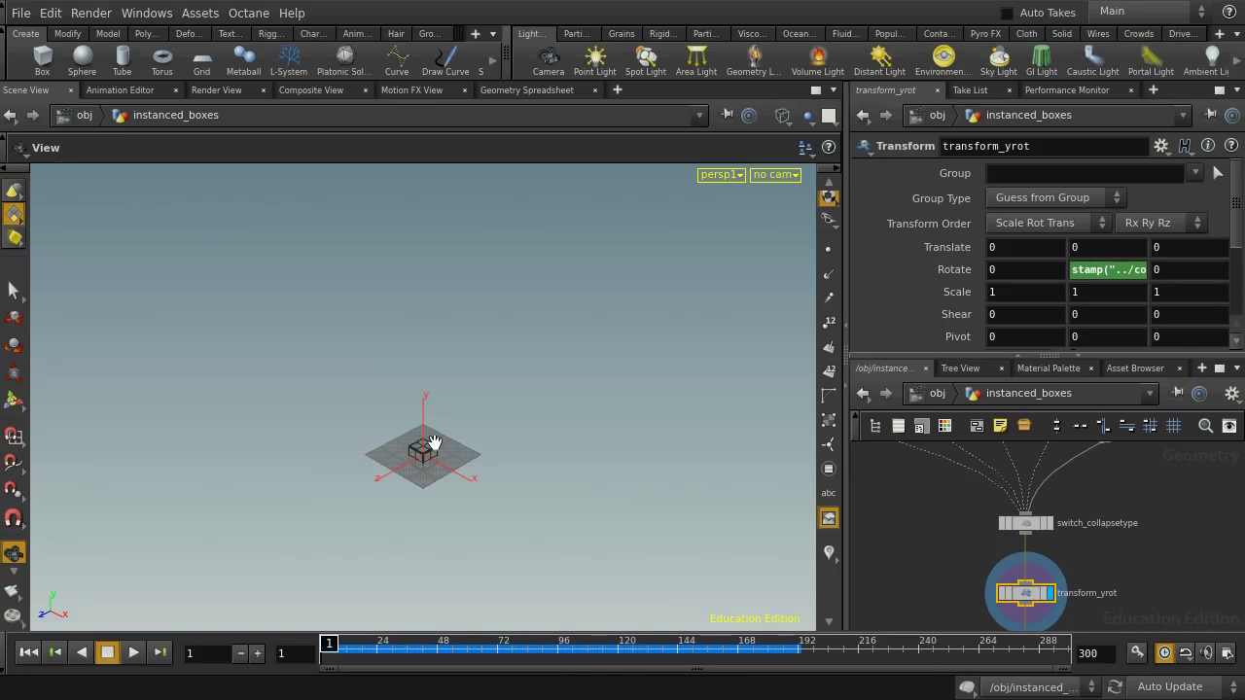
- Select and display timeshift_to_animtime, and reveal the stamp expression behind its Time parameter
{"action": "middle_click_drag", "start_coordinate": [1105, 558], "coordinate": [1115, 450]}
{"action": "left_click", "coordinate": [1032, 537]}
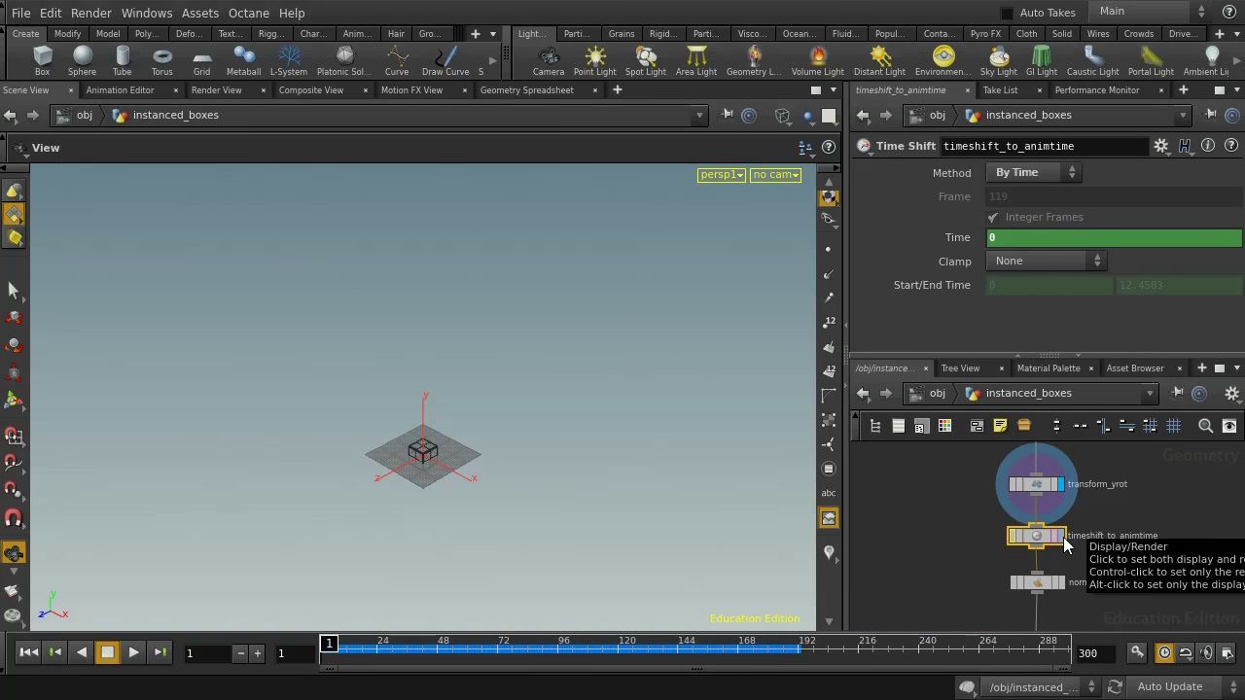
{"action": "left_click", "coordinate": [1062, 536]}
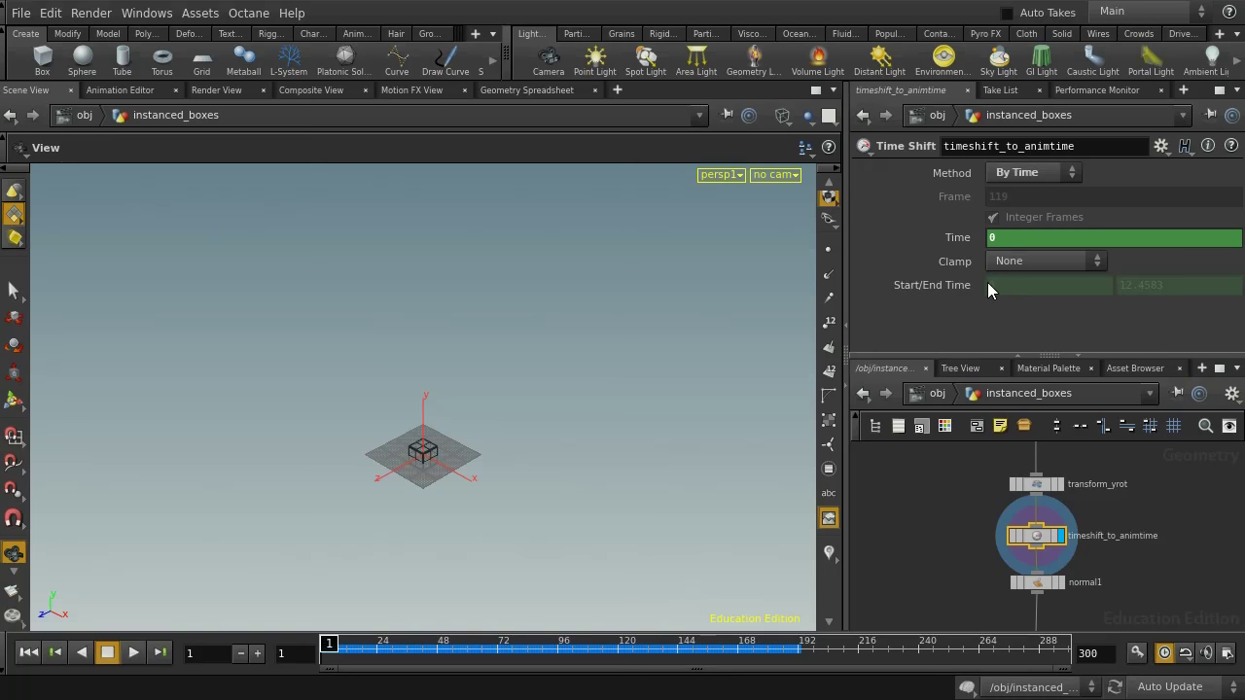
{"action": "left_click", "coordinate": [953, 236]}
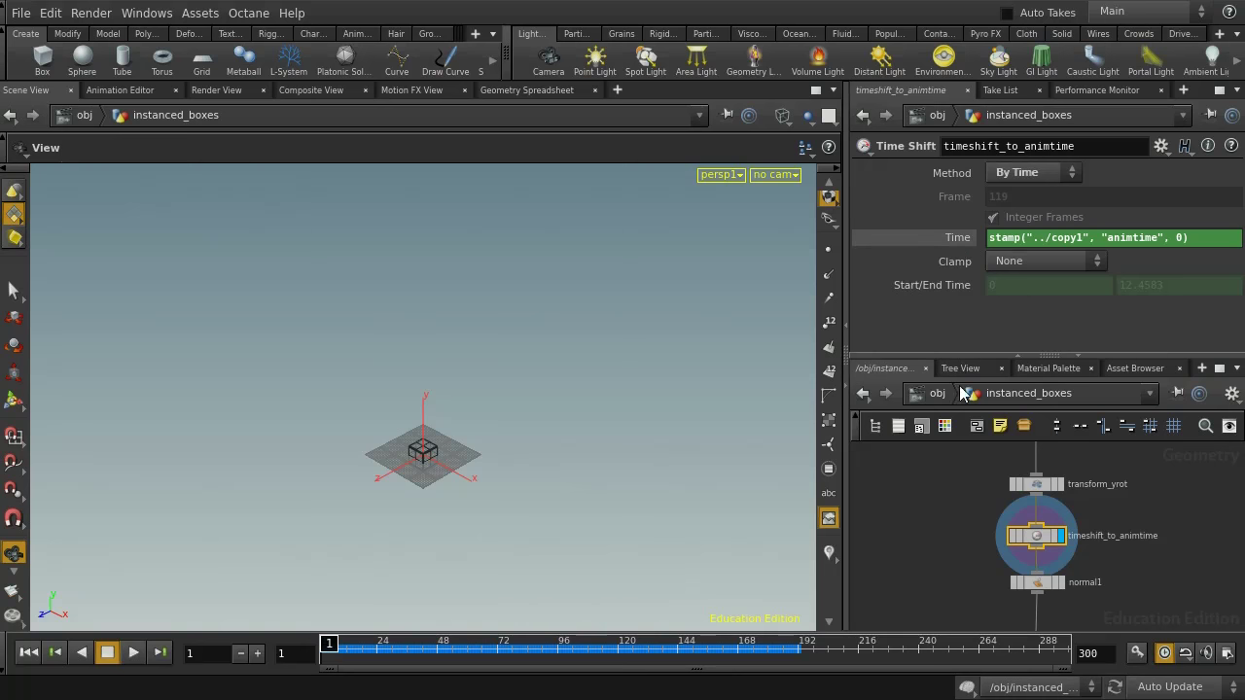
{"action": "scroll", "coordinate": [997, 502], "scroll_direction": "down", "scroll_amount": 3}
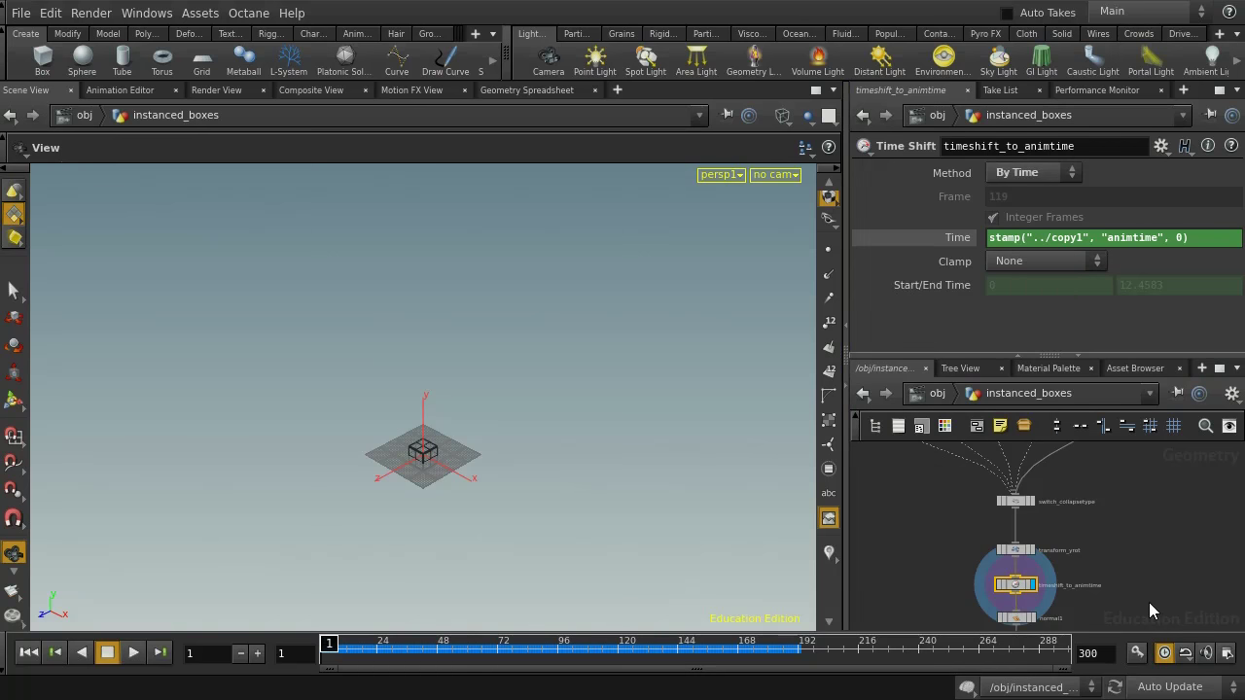
- Select and display the normal1 node below timeshift_to_animtime to review its normal settings
{"action": "middle_click_drag", "start_coordinate": [1151, 603], "coordinate": [1122, 517]}
{"action": "scroll", "coordinate": [1122, 517], "scroll_direction": "up", "scroll_amount": 3}
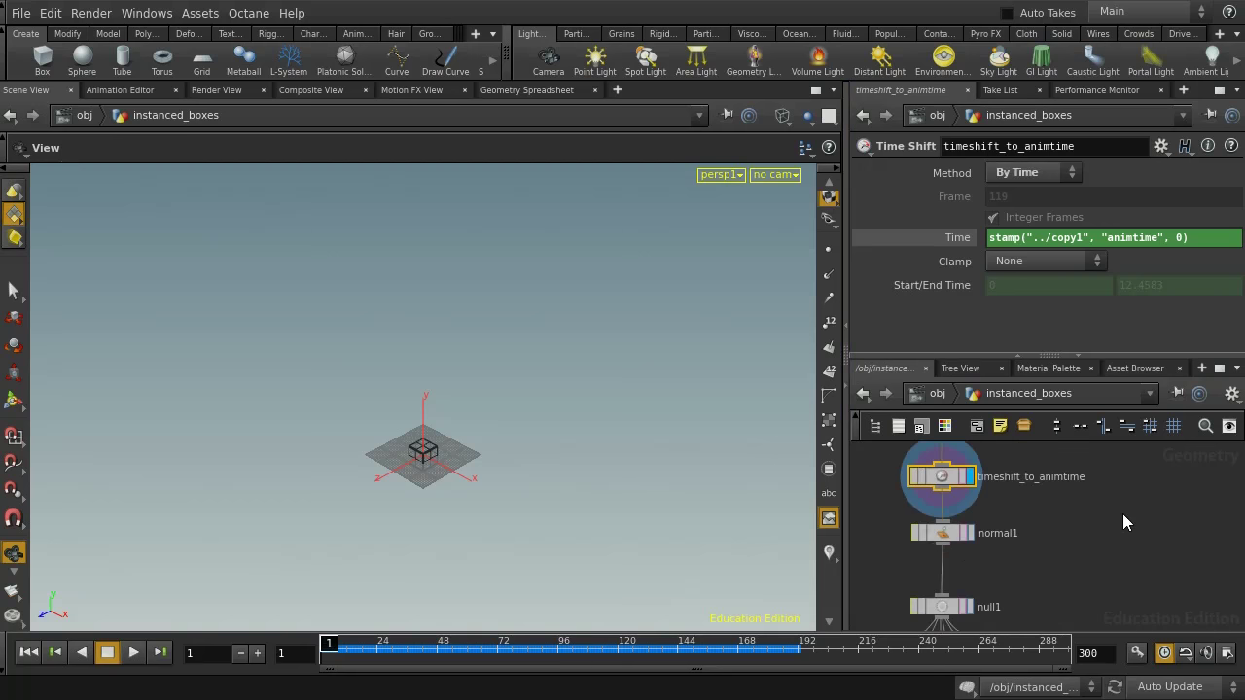
{"action": "left_click", "coordinate": [943, 535]}
{"action": "left_click", "coordinate": [972, 534]}
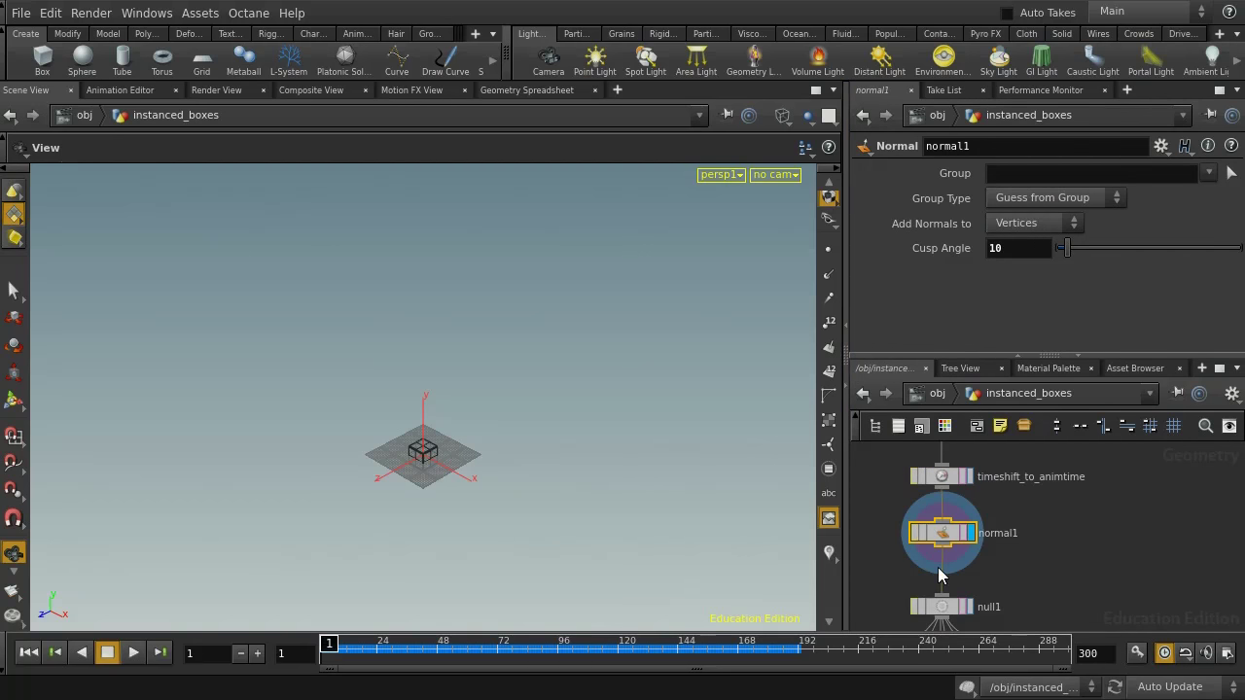
- Follow the network from null1 down to the direction transforms and select transform_x_plus to review its rotation
{"action": "middle_click_drag", "start_coordinate": [1103, 607], "coordinate": [1127, 477]}
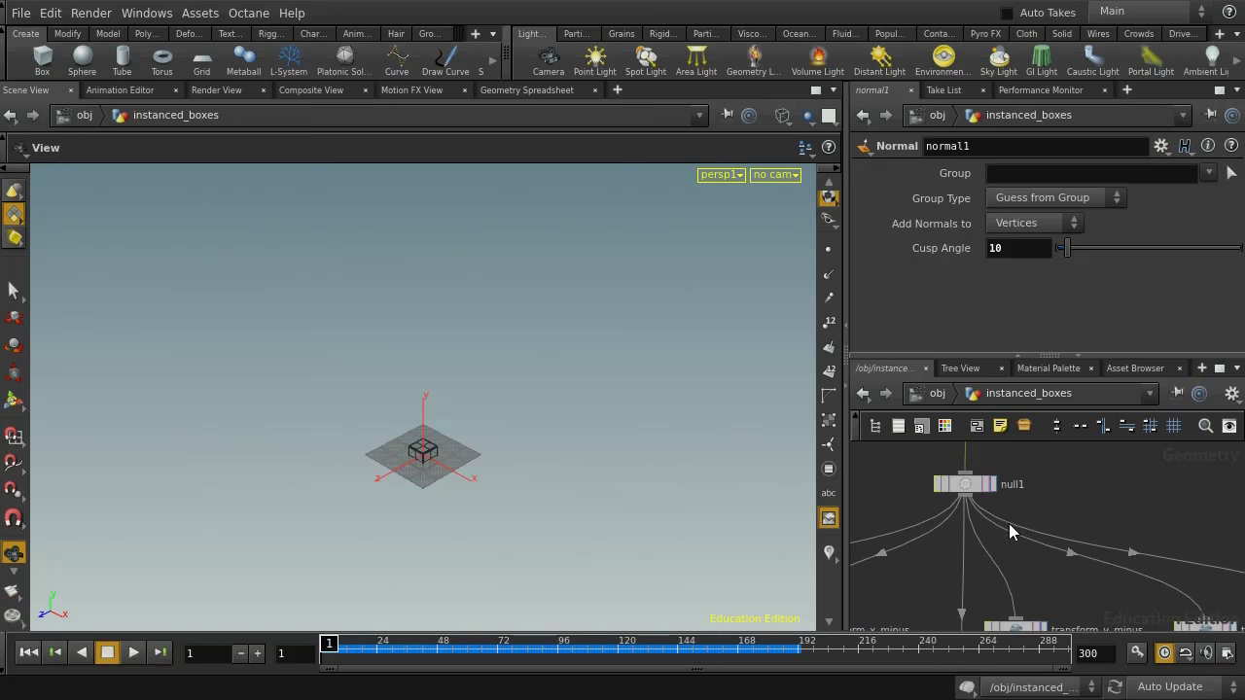
{"action": "middle_click_drag", "start_coordinate": [1028, 575], "coordinate": [1035, 458]}
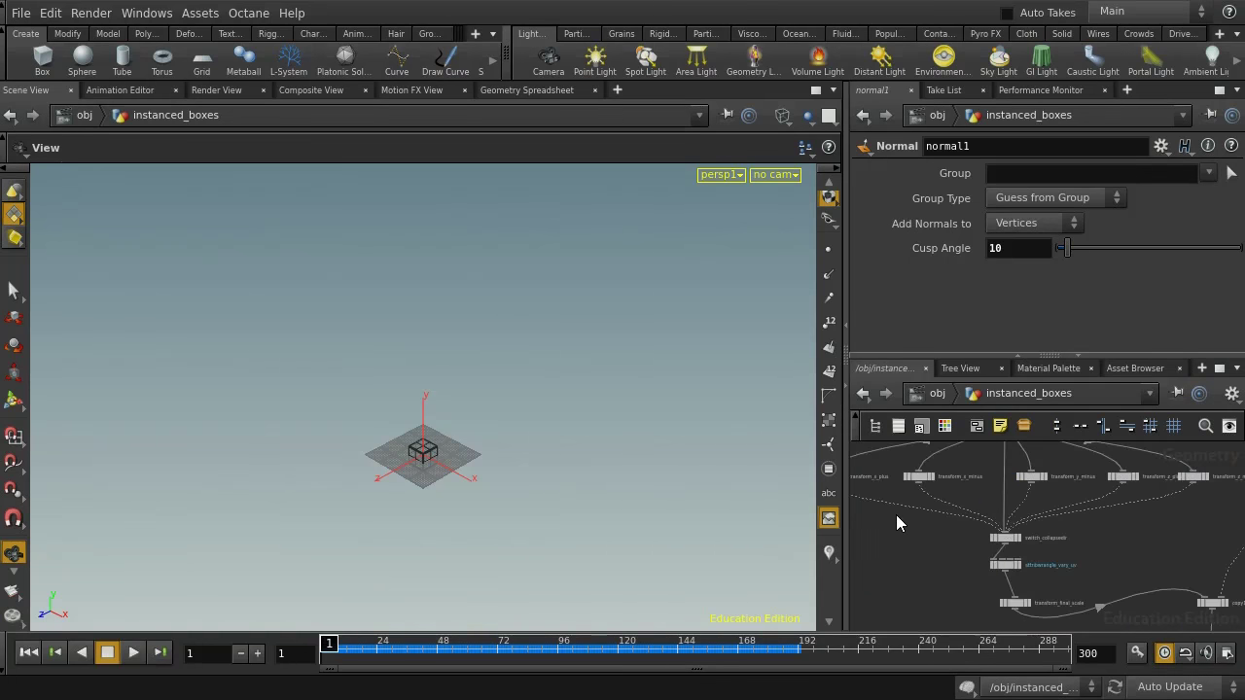
{"action": "scroll", "coordinate": [887, 517], "scroll_direction": "up", "scroll_amount": 2}
{"action": "scroll", "coordinate": [958, 554], "scroll_direction": "up", "scroll_amount": 2}
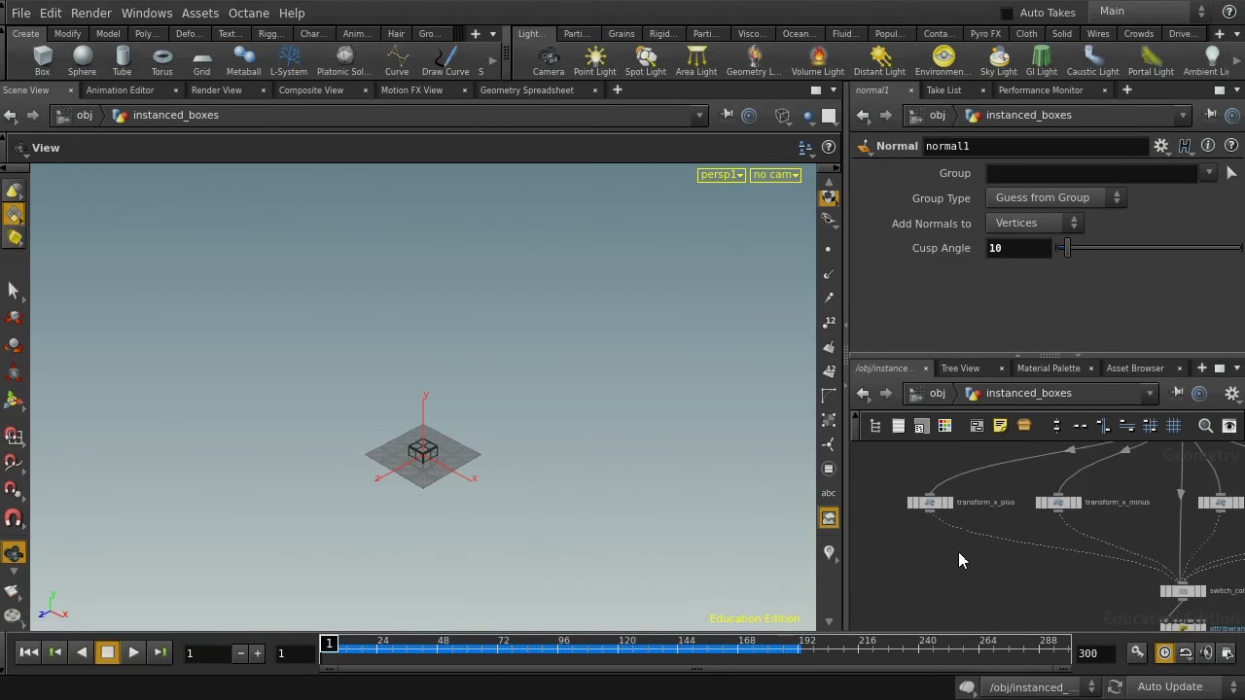
{"action": "left_click", "coordinate": [945, 503]}
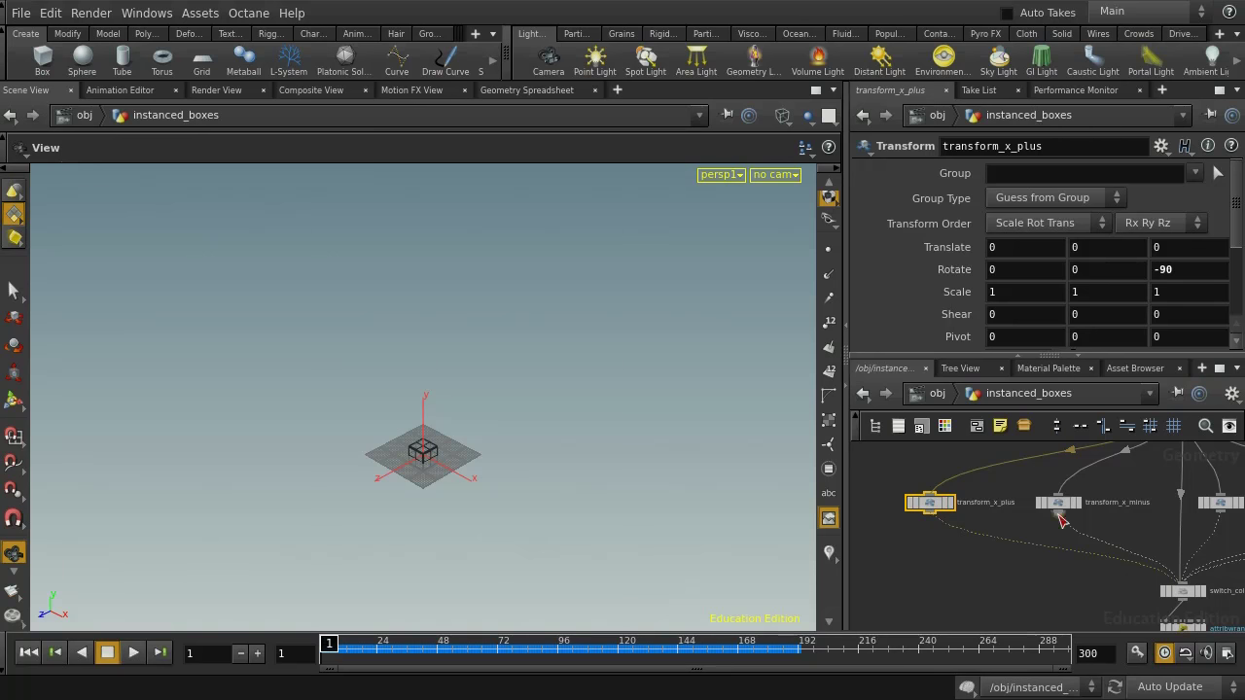
{"action": "middle_click_drag", "start_coordinate": [1143, 512], "coordinate": [1008, 526]}
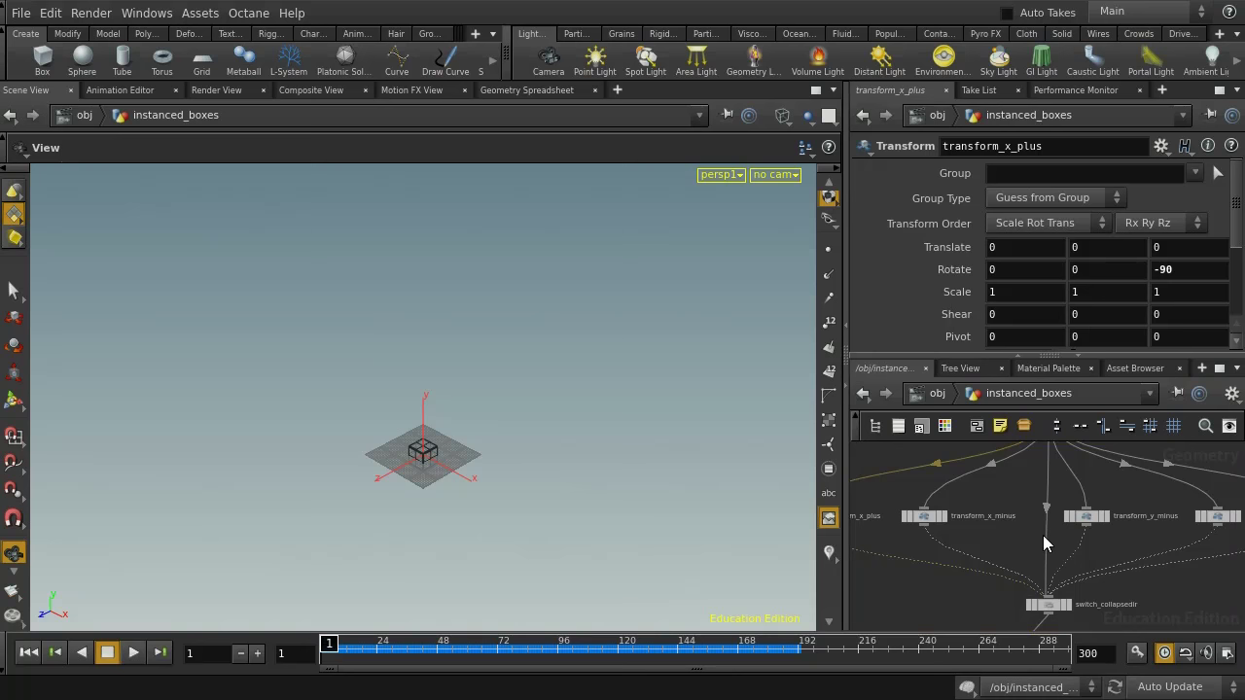
- Select transform_y_minus and transform_z_plus in turn to compare their Rotate values
{"action": "scroll", "coordinate": [1039, 495], "scroll_direction": "down", "scroll_amount": 2}
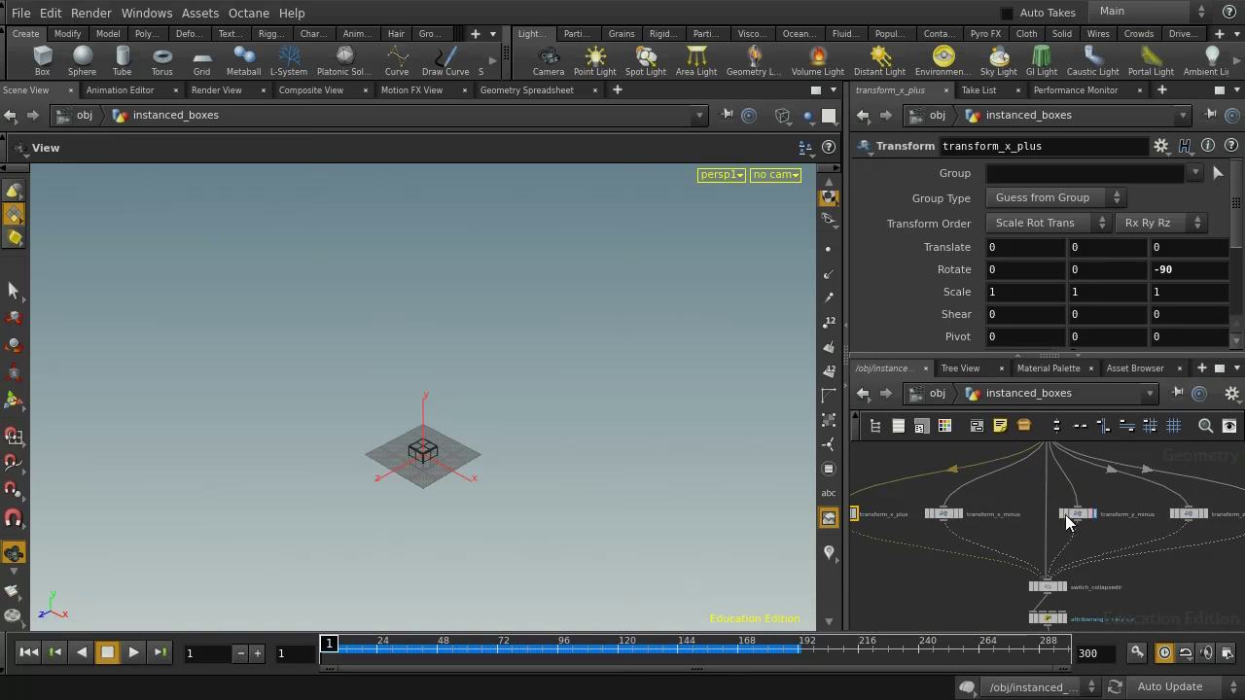
{"action": "left_click", "coordinate": [1077, 514]}
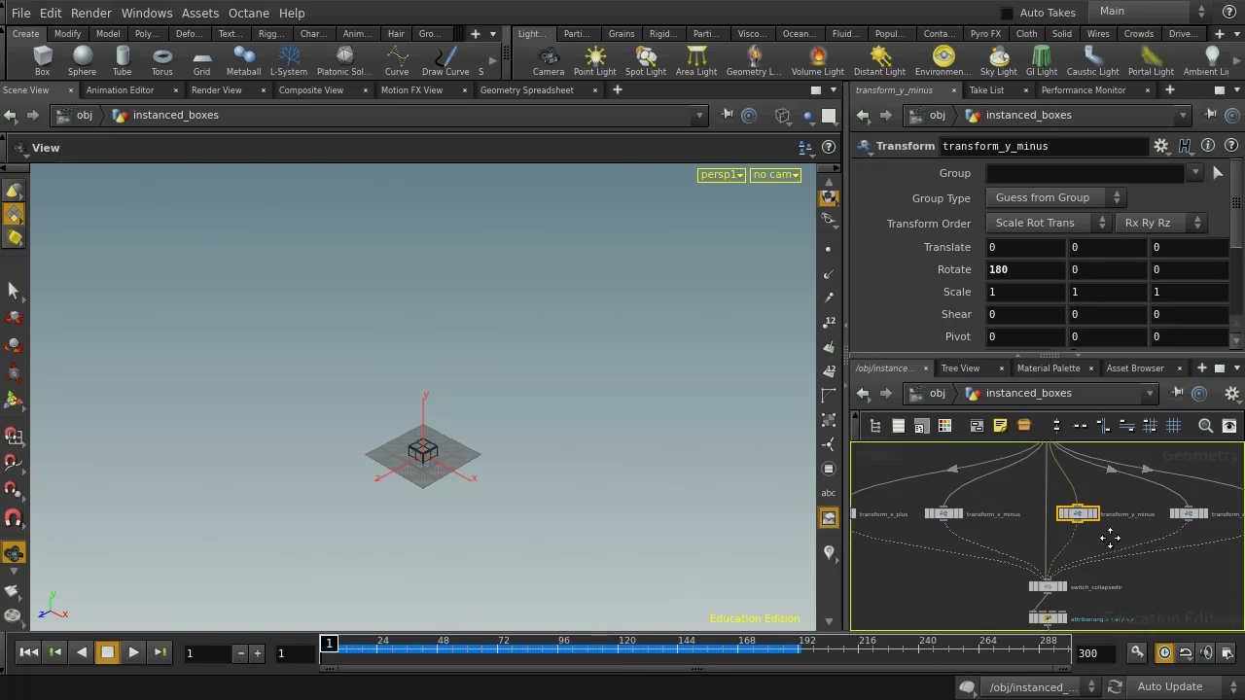
{"action": "middle_click_drag", "start_coordinate": [1106, 536], "coordinate": [1039, 544]}
{"action": "scroll", "coordinate": [1039, 545], "scroll_direction": "up", "scroll_amount": 2}
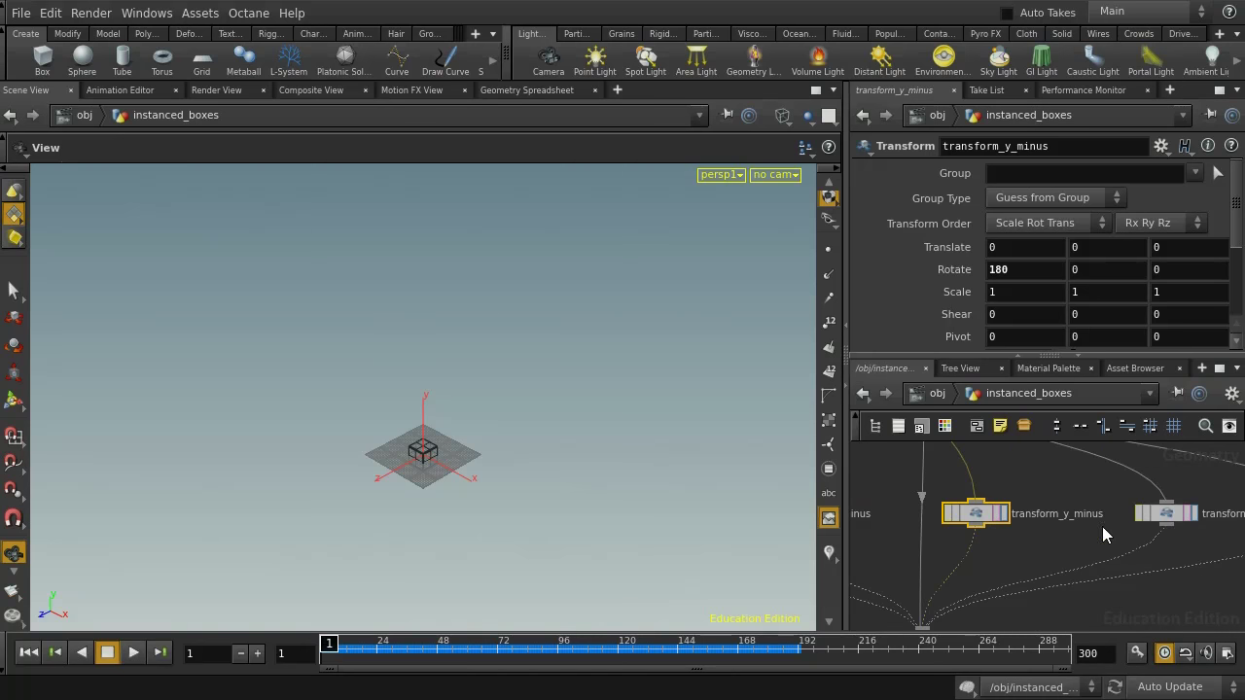
{"action": "left_click", "coordinate": [1166, 515]}
{"action": "middle_click_drag", "start_coordinate": [1152, 544], "coordinate": [946, 522]}
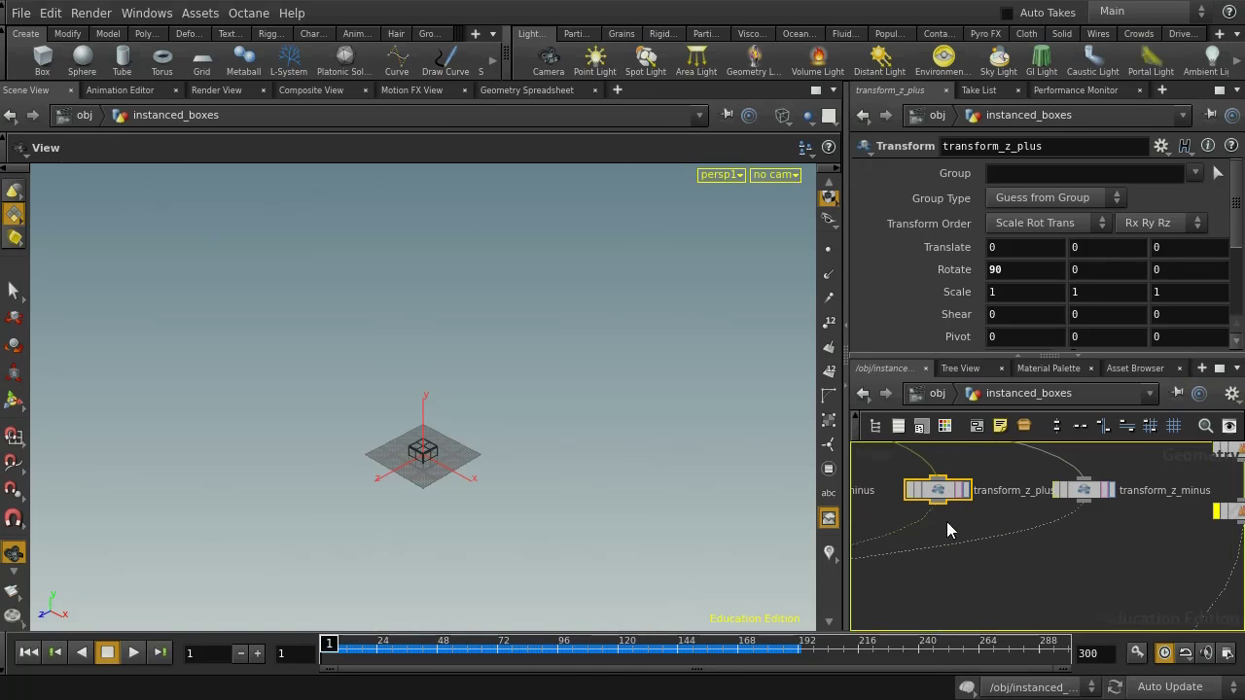
- Select switch_collapsedir, read its full Select Input stamp expression in a maximized parameter pane, and restore the pane layout
{"action": "middle_click_drag", "start_coordinate": [1057, 578], "coordinate": [1154, 460]}
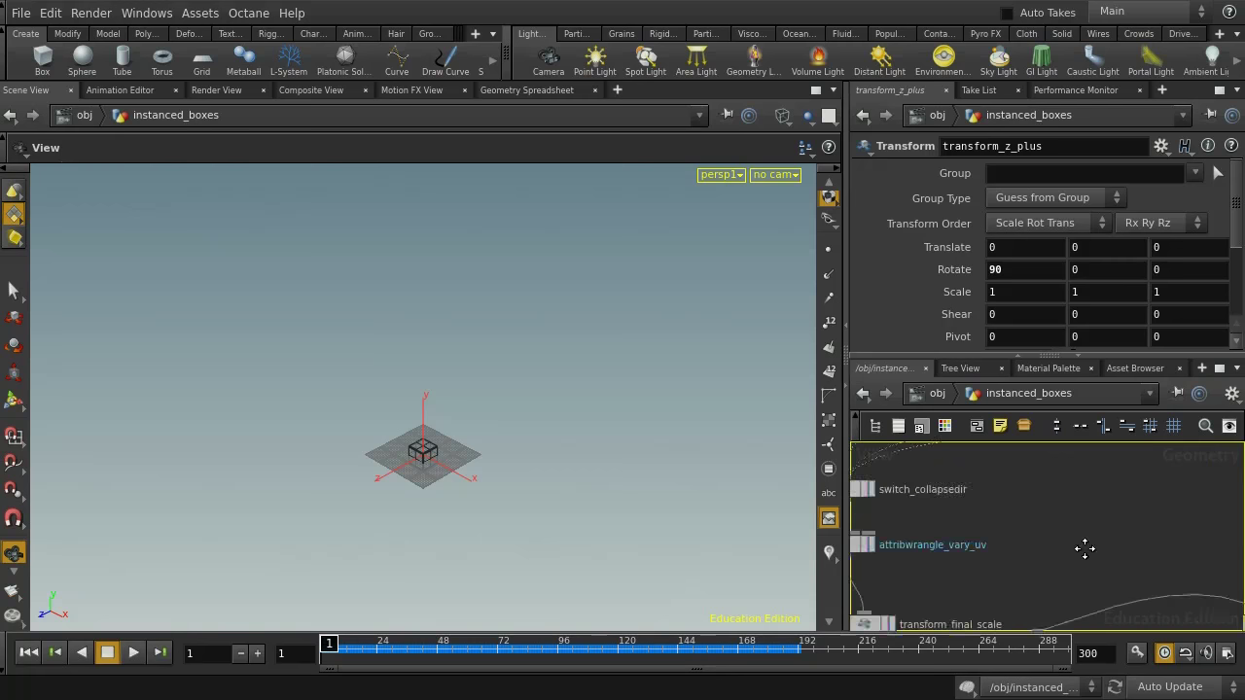
{"action": "middle_click_drag", "start_coordinate": [1084, 544], "coordinate": [1184, 567]}
{"action": "left_click", "coordinate": [1005, 507]}
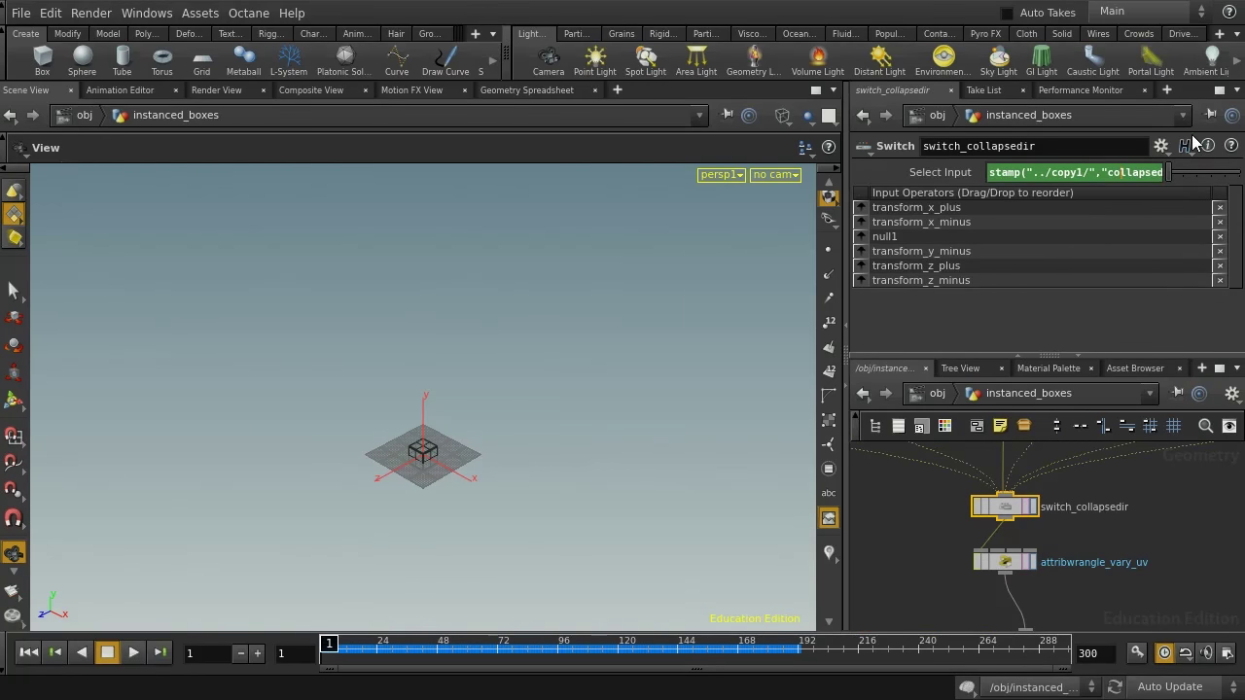
{"action": "left_click", "coordinate": [1219, 89]}
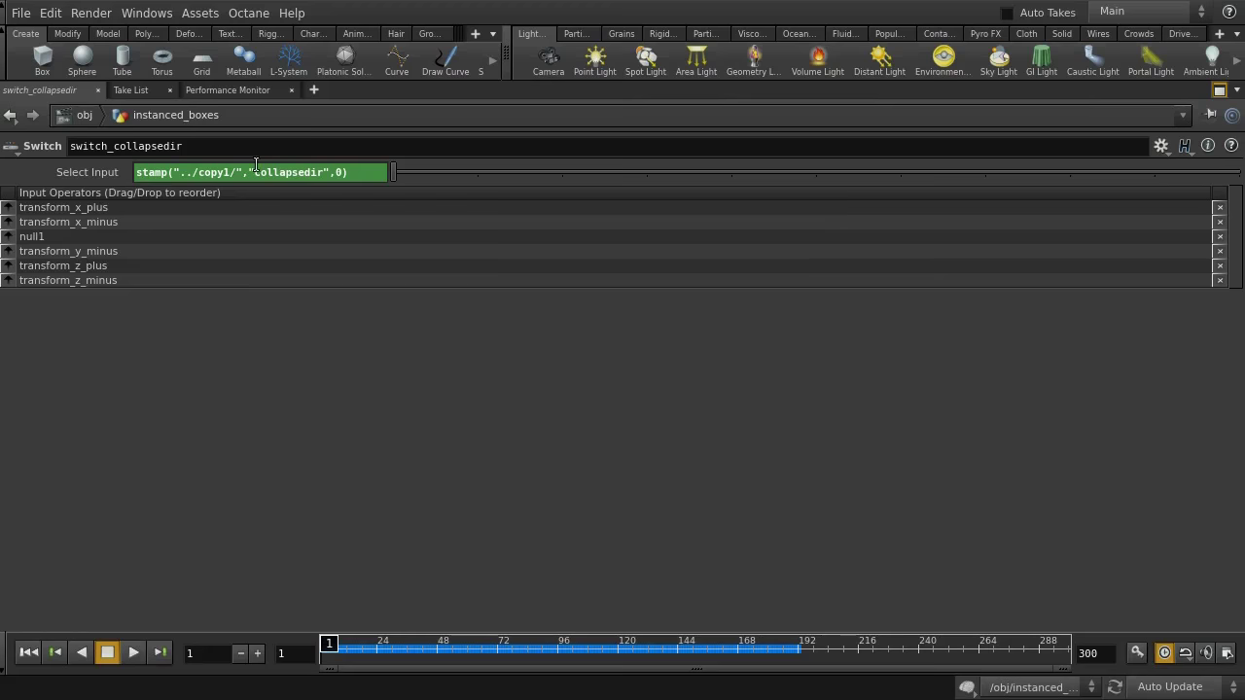
{"action": "left_click", "coordinate": [1220, 90]}
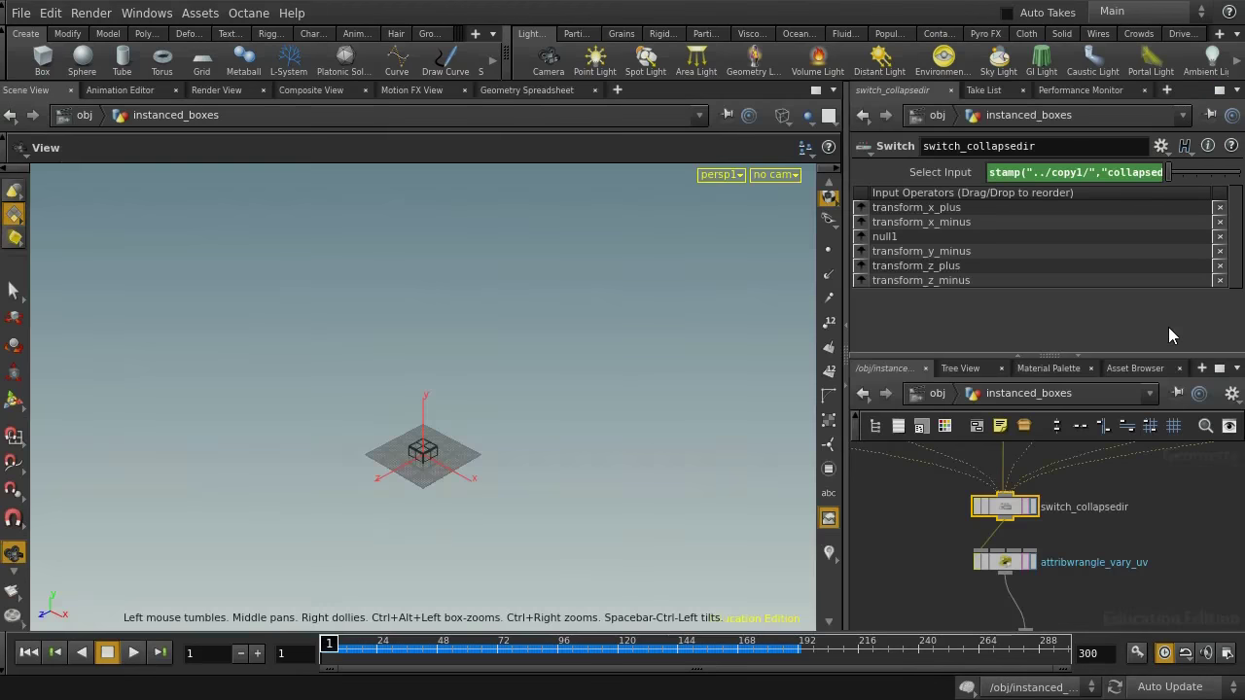
- Select attribwrangle_vary_uv below switch_collapsedir to review its UV-varying VEX code
{"action": "scroll", "coordinate": [1033, 538], "scroll_direction": "down", "scroll_amount": 5}
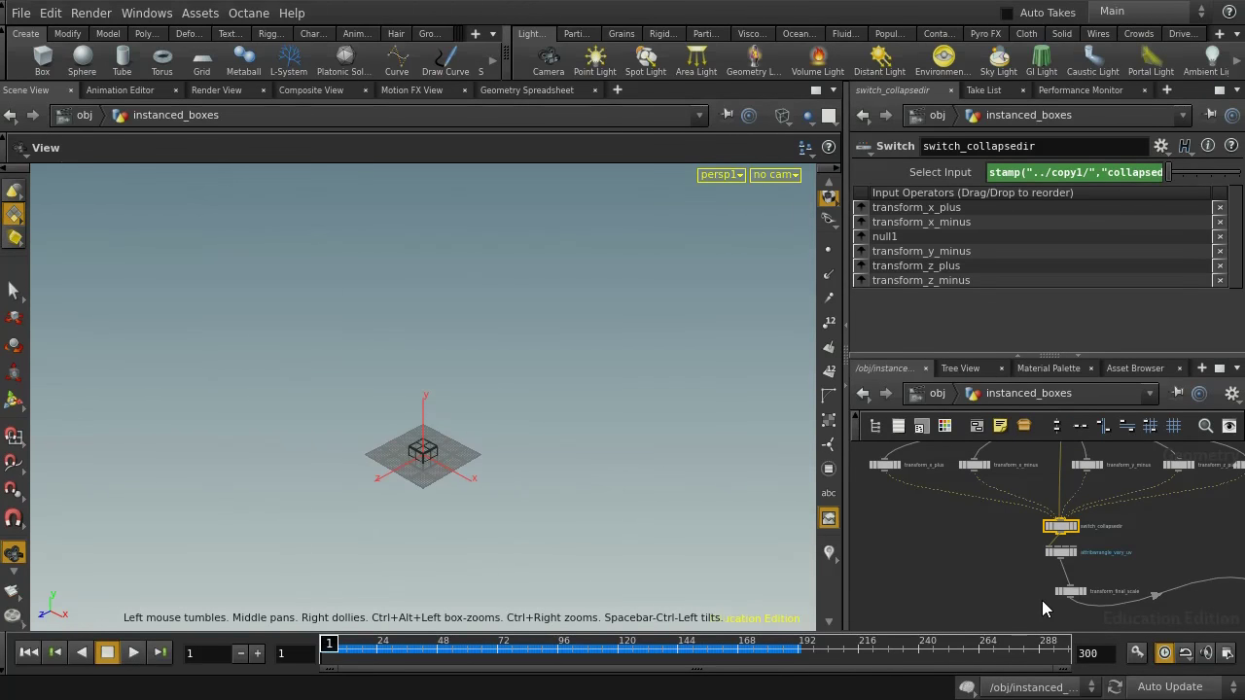
{"action": "scroll", "coordinate": [1073, 554], "scroll_direction": "up", "scroll_amount": 3}
{"action": "left_click", "coordinate": [1083, 506]}
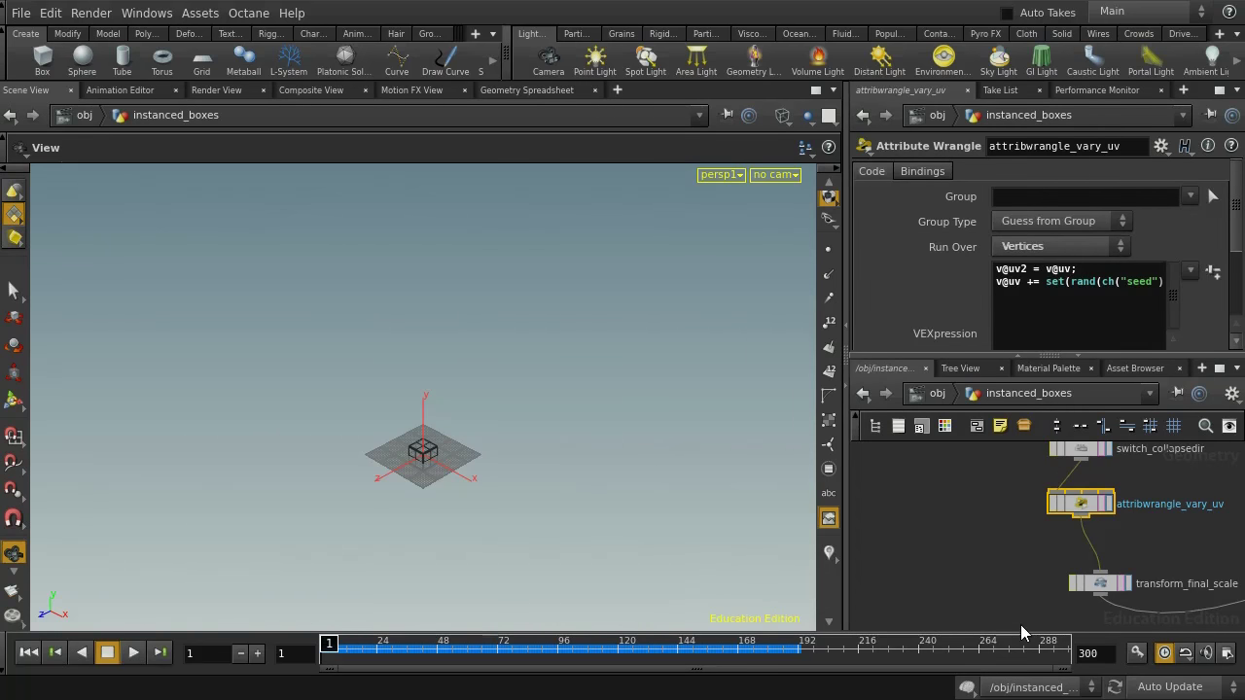
- Follow the network past transform_final_scale to copy1 and display the copy1 node's stamped boxes
{"action": "middle_click_drag", "start_coordinate": [1024, 587], "coordinate": [881, 512]}
{"action": "left_click_drag", "start_coordinate": [953, 518], "coordinate": [941, 504]}
{"action": "middle_click_drag", "start_coordinate": [1052, 561], "coordinate": [915, 549]}
{"action": "middle_click_drag", "start_coordinate": [1029, 516], "coordinate": [944, 533]}
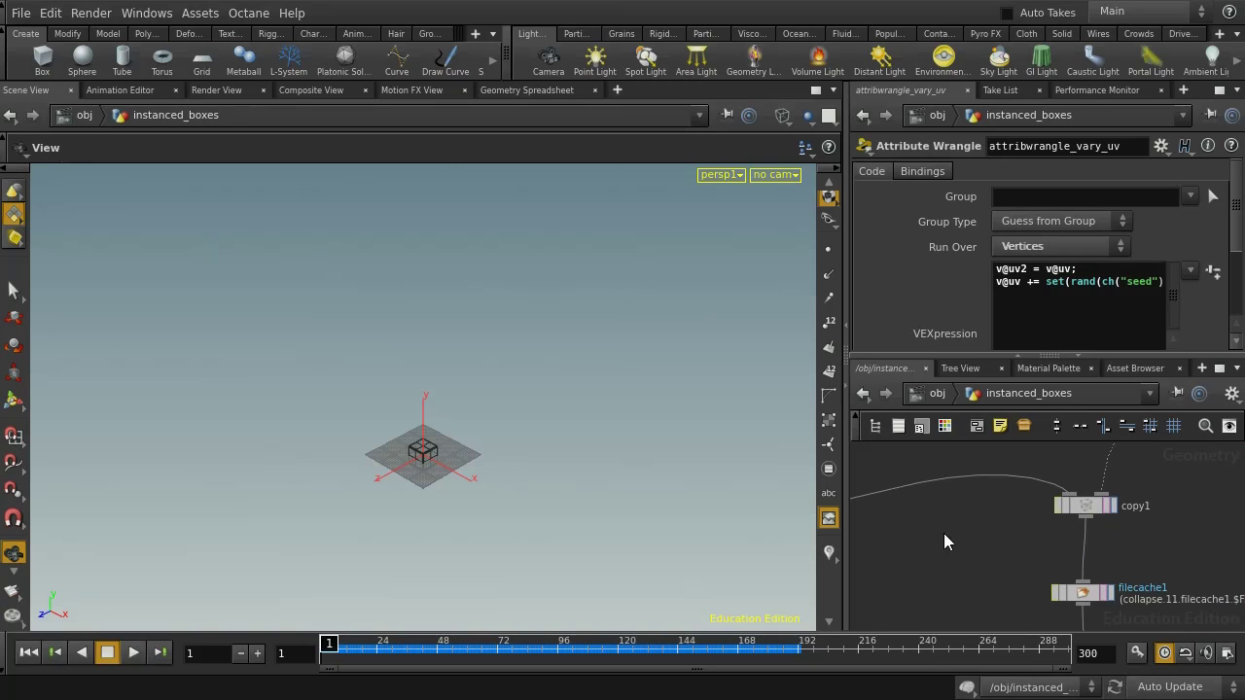
{"action": "left_click", "coordinate": [1116, 510]}
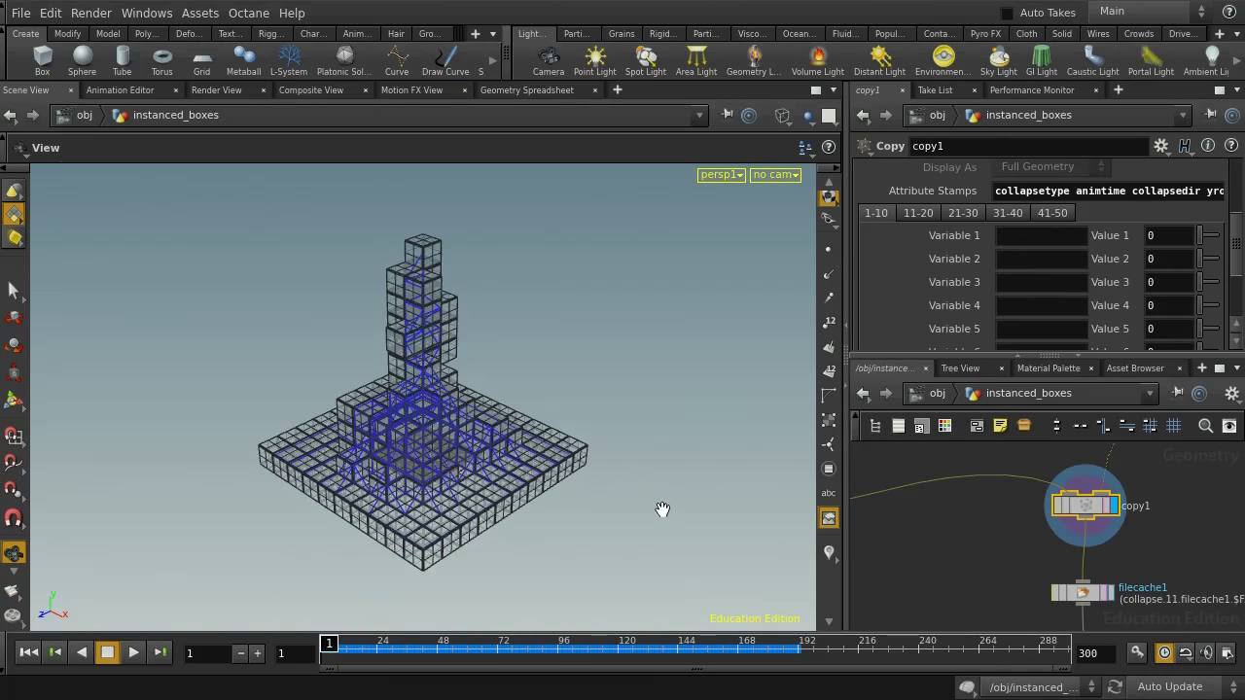
- Move the timeline to frame 50 and inspect the collapsing box tower up close from the side and above
{"action": "left_click", "coordinate": [441, 650]}
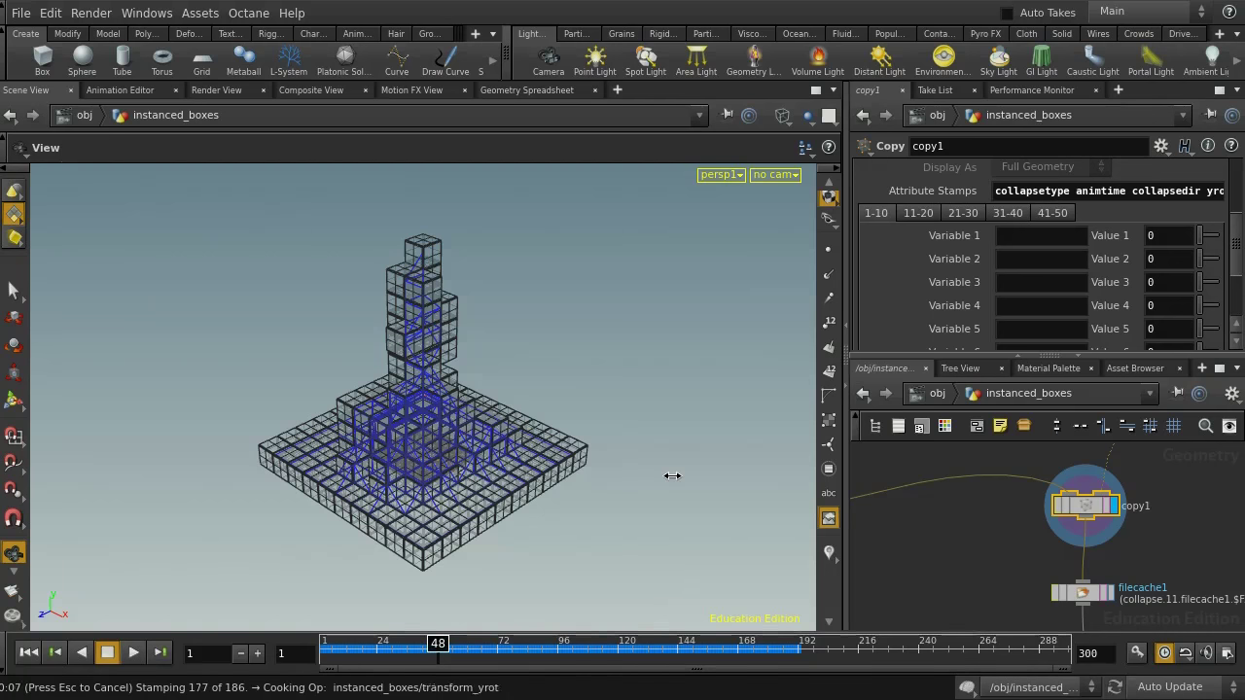
{"action": "left_click_drag", "start_coordinate": [630, 486], "coordinate": [291, 515]}
{"action": "scroll", "coordinate": [402, 486], "scroll_direction": "up", "scroll_amount": 6}
{"action": "left_click", "coordinate": [257, 658]}
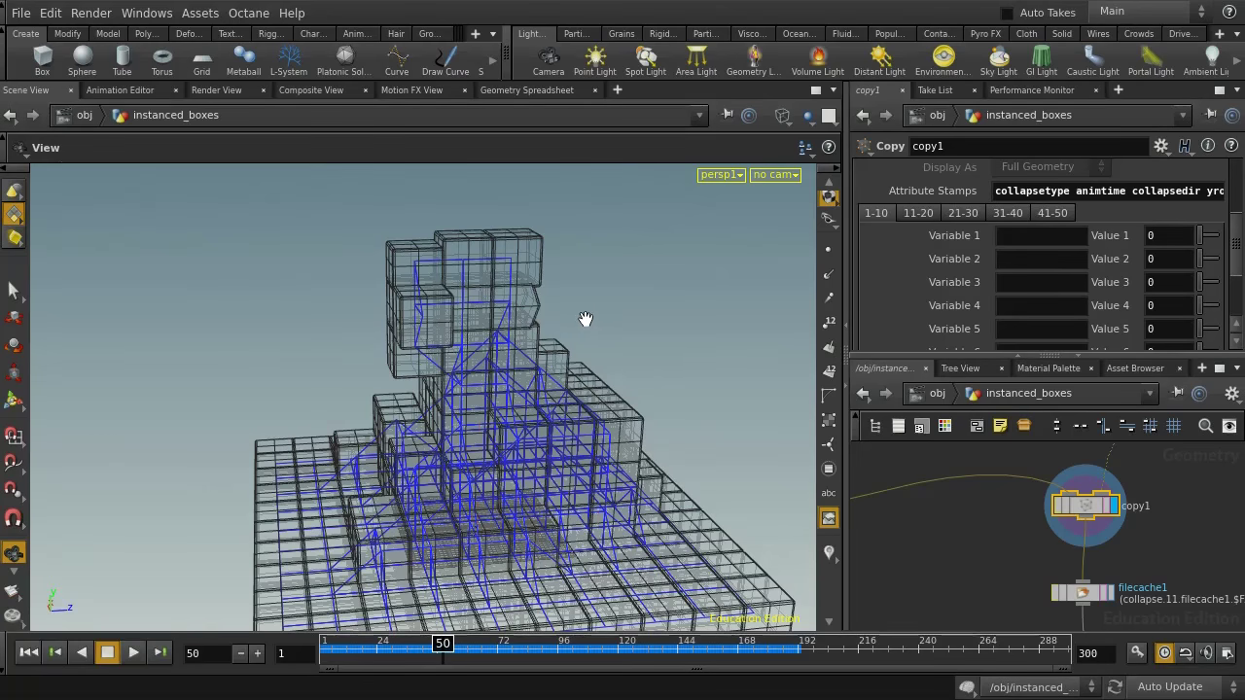
{"action": "left_click_drag", "start_coordinate": [594, 307], "coordinate": [580, 342]}
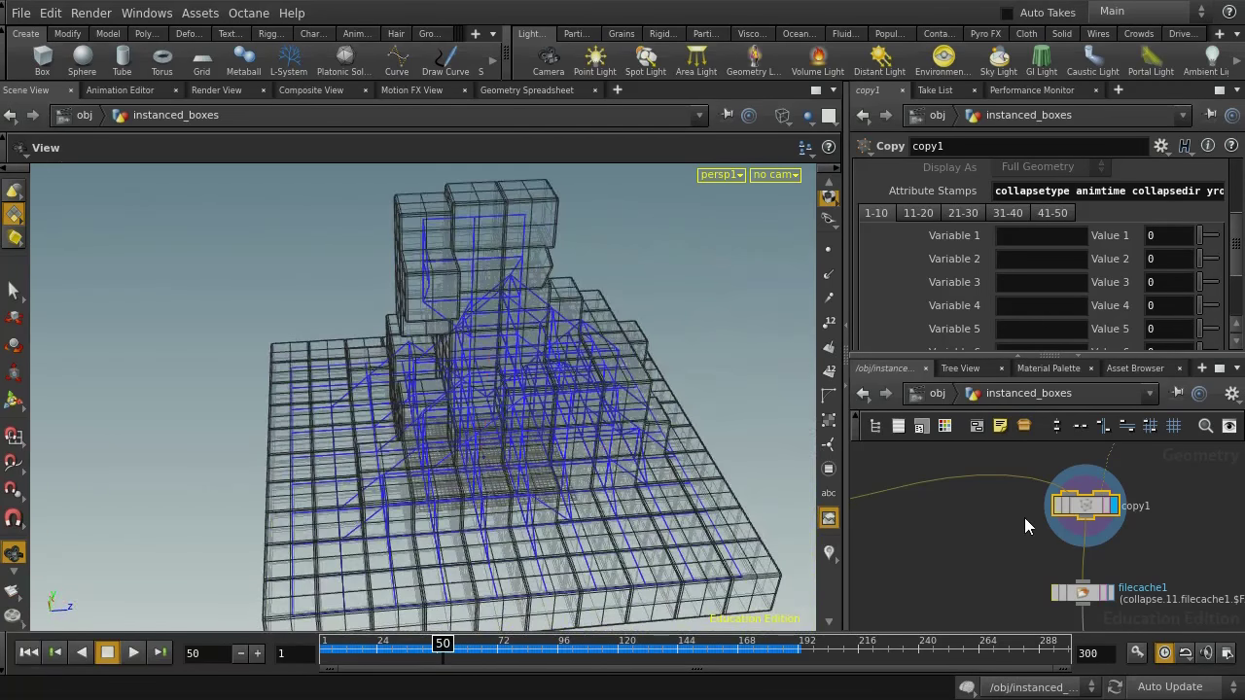
- Select filecache1 to review its caching settings, and inspect the collapsing boxes at frame 130 from several angles
{"action": "middle_click_drag", "start_coordinate": [1097, 558], "coordinate": [1099, 470]}
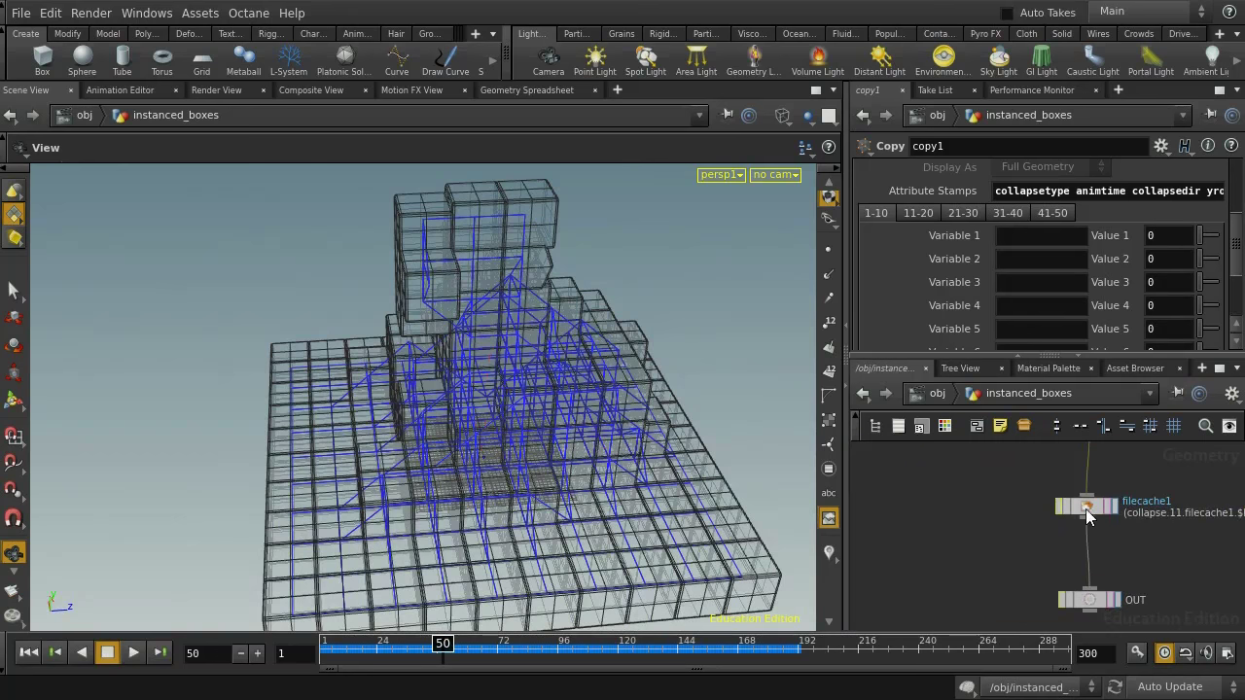
{"action": "left_click", "coordinate": [1123, 512]}
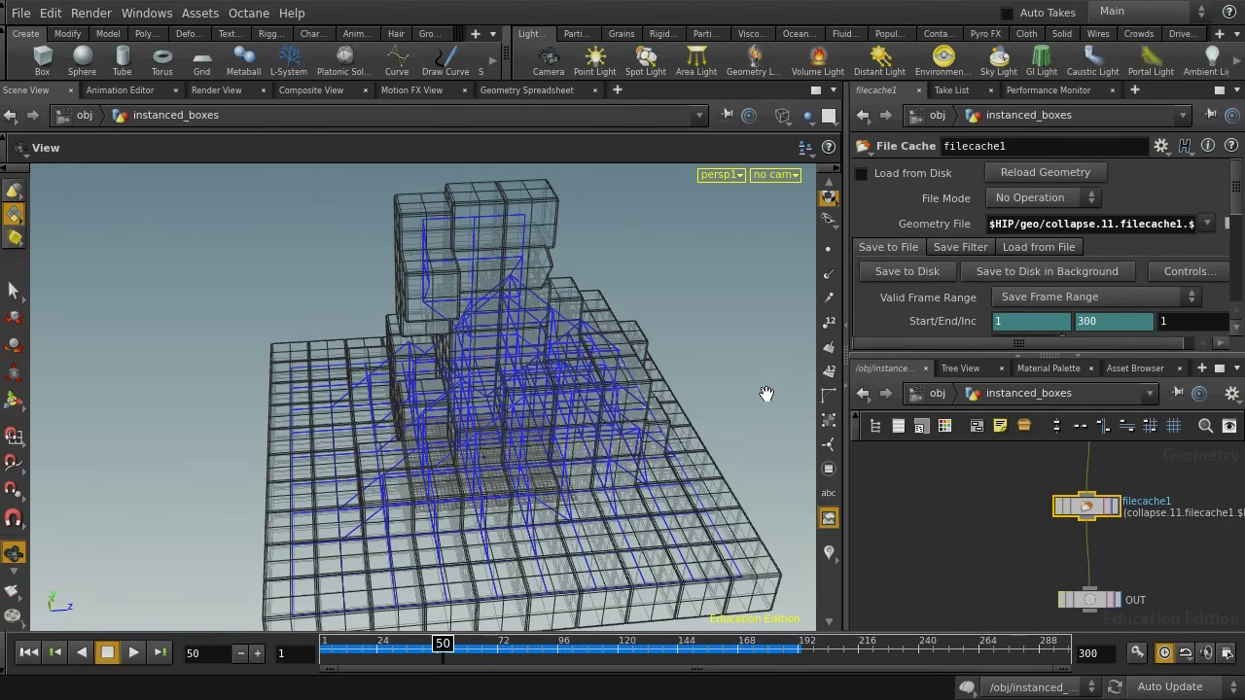
{"action": "left_click", "coordinate": [646, 659]}
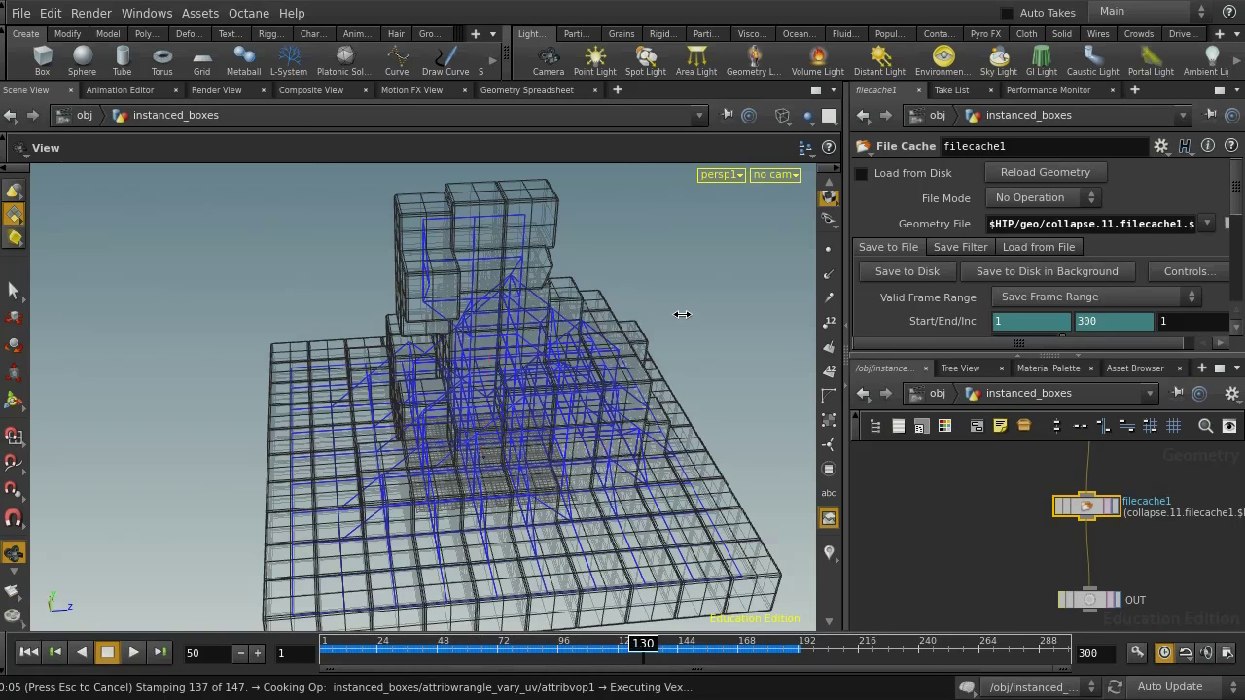
{"action": "left_click_drag", "start_coordinate": [722, 424], "coordinate": [687, 488]}
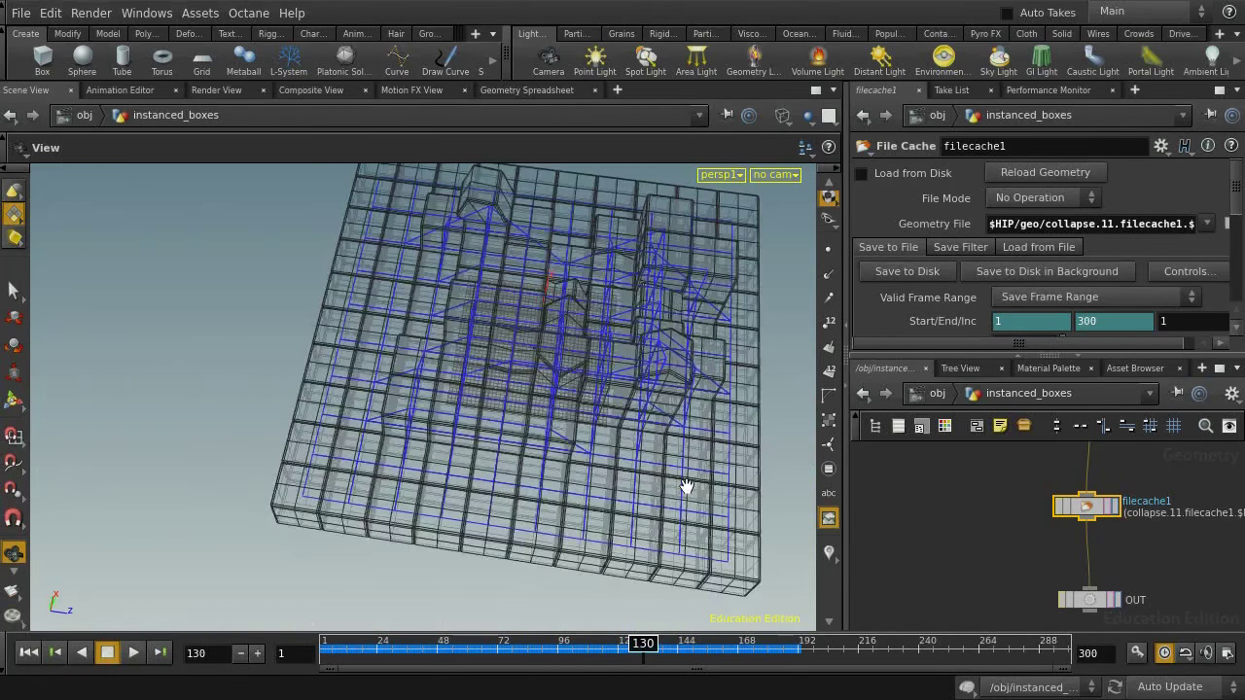
{"action": "left_click_drag", "start_coordinate": [686, 486], "coordinate": [692, 413]}
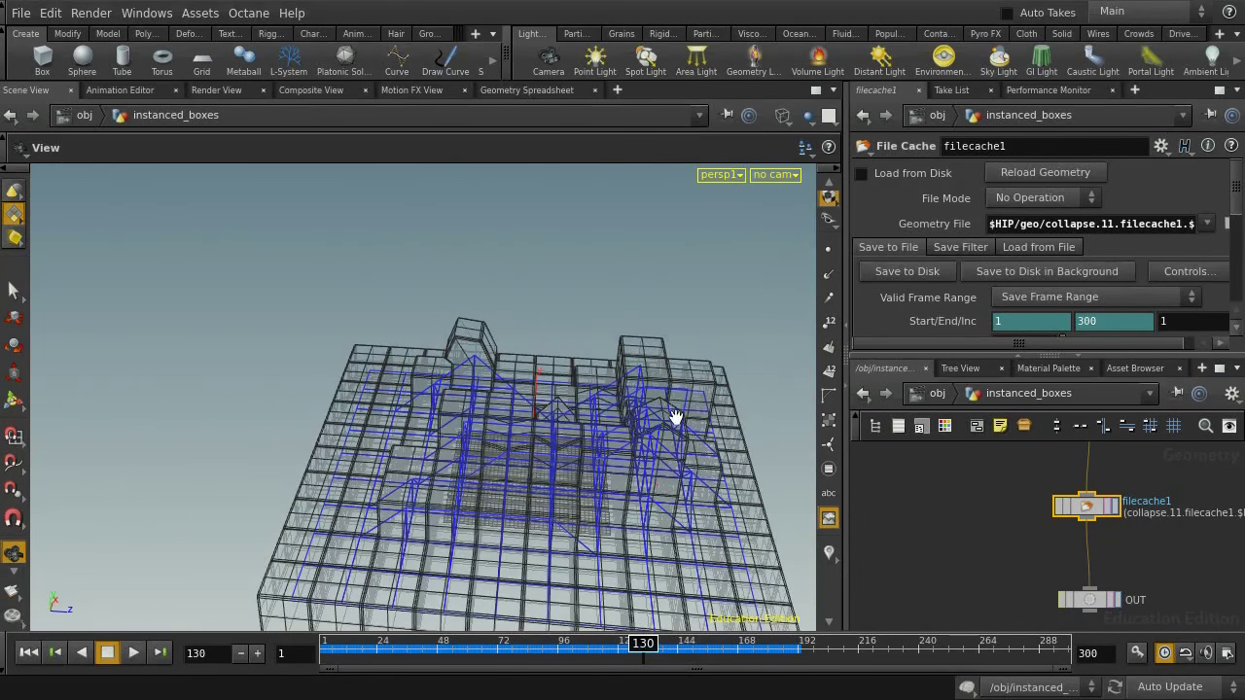